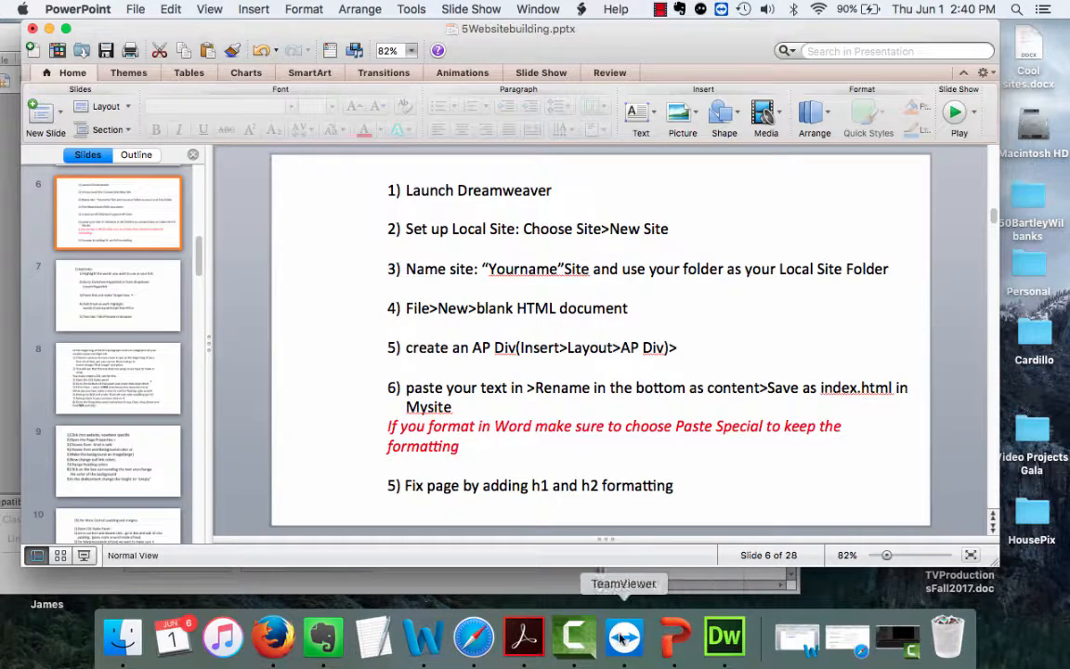
# Bring Dreamweaver to the front over the PowerPoint instruction slide.
pyautogui.click(723, 639)
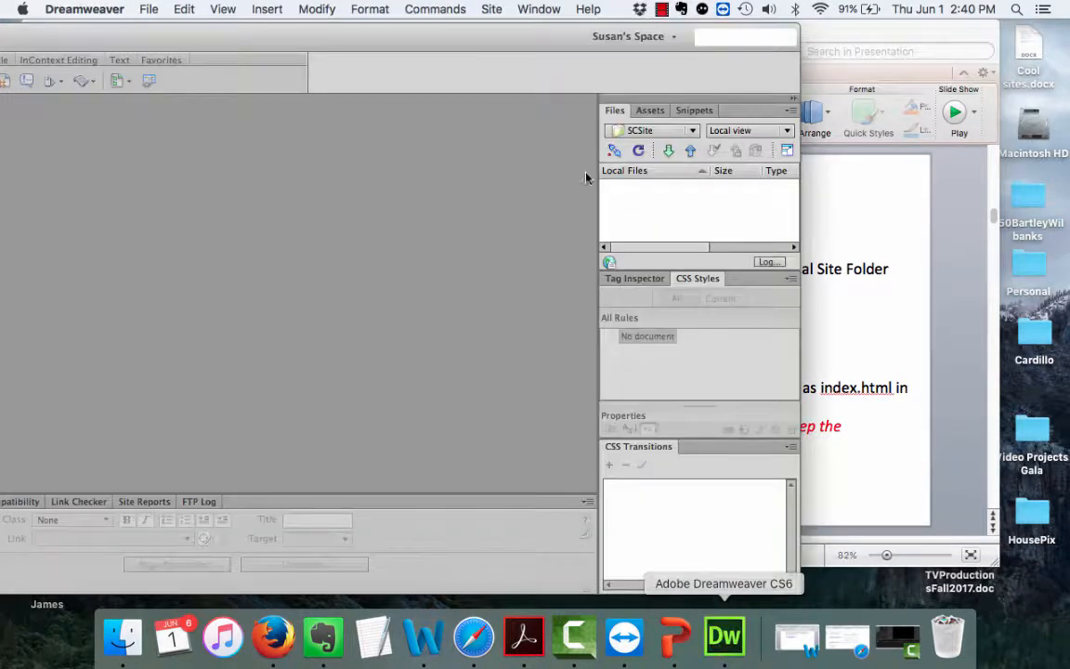
# Maximize Dreamweaver and try saving a new site named SCsite, dismissing the duplicate-name alert.
pyautogui.doubleClick(232, 35)
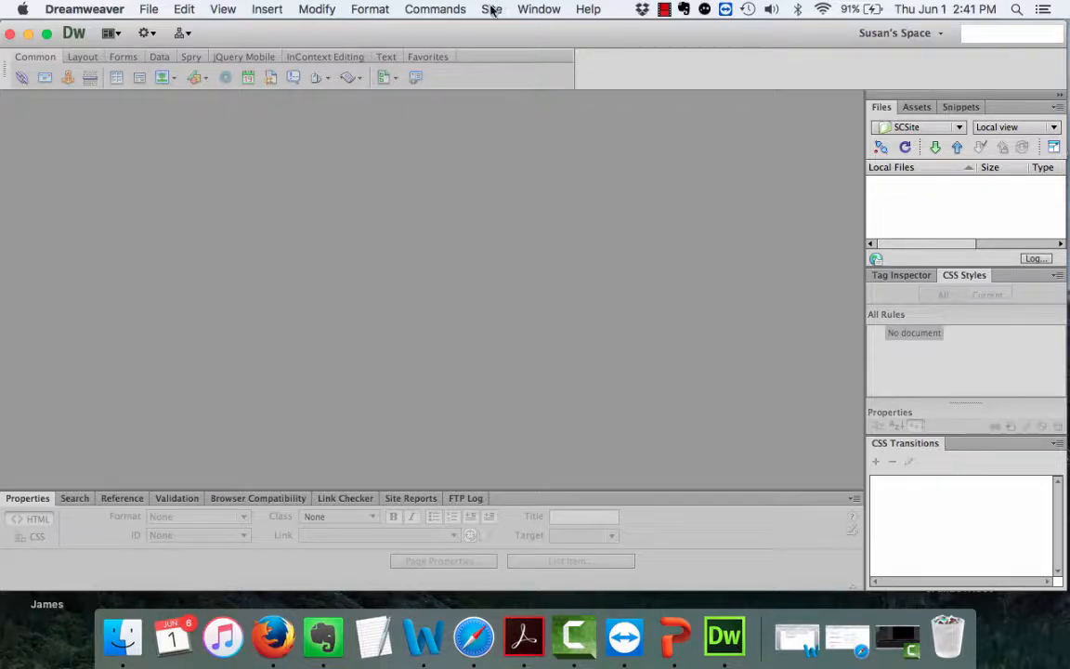
pyautogui.click(493, 10)
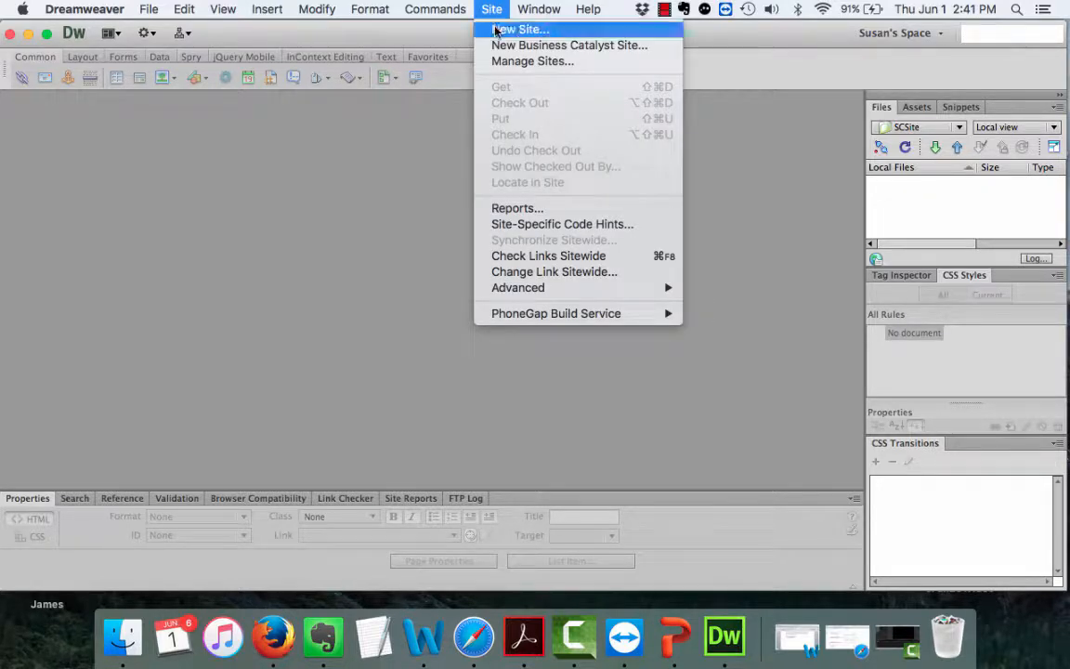
pyautogui.click(497, 30)
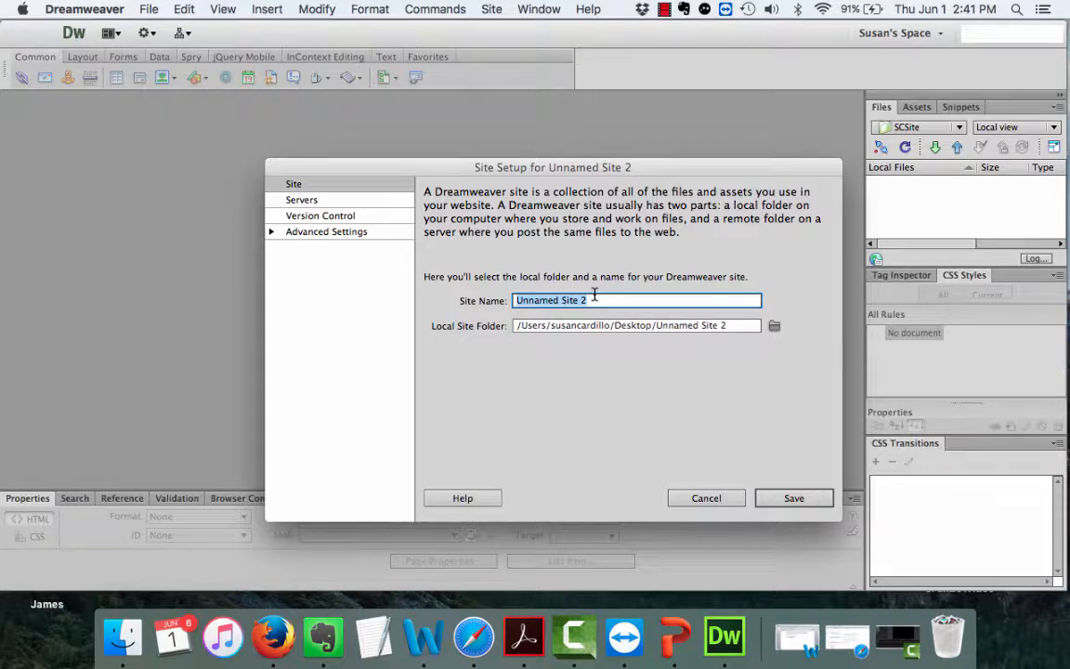
pyautogui.write('SC')
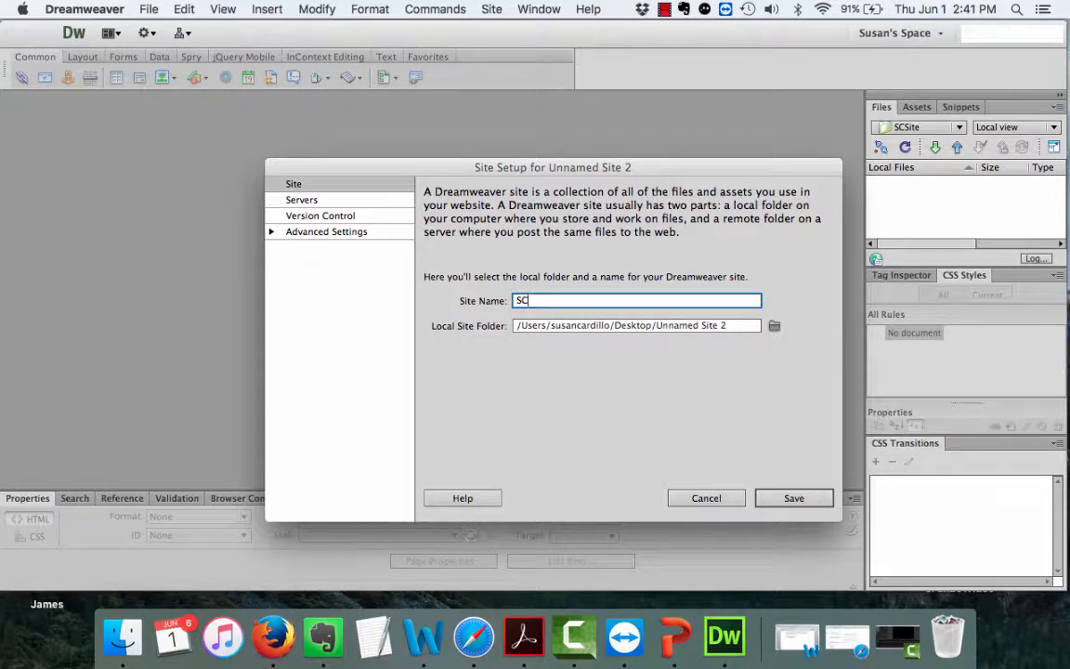
pyautogui.write('site')
pyautogui.click(790, 500)
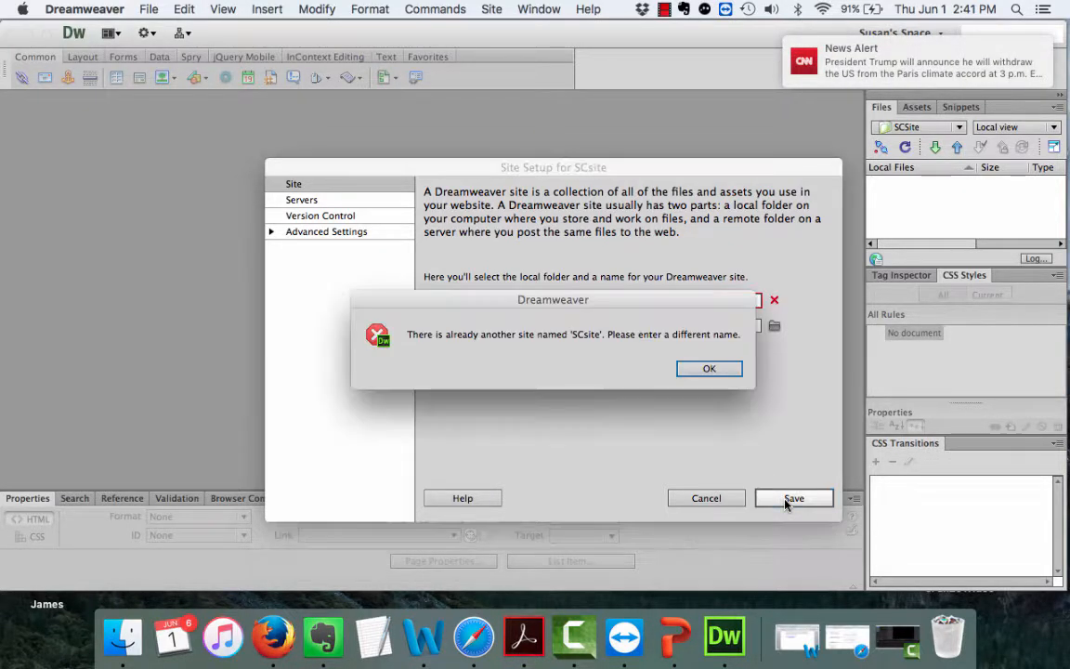
pyautogui.click(709, 369)
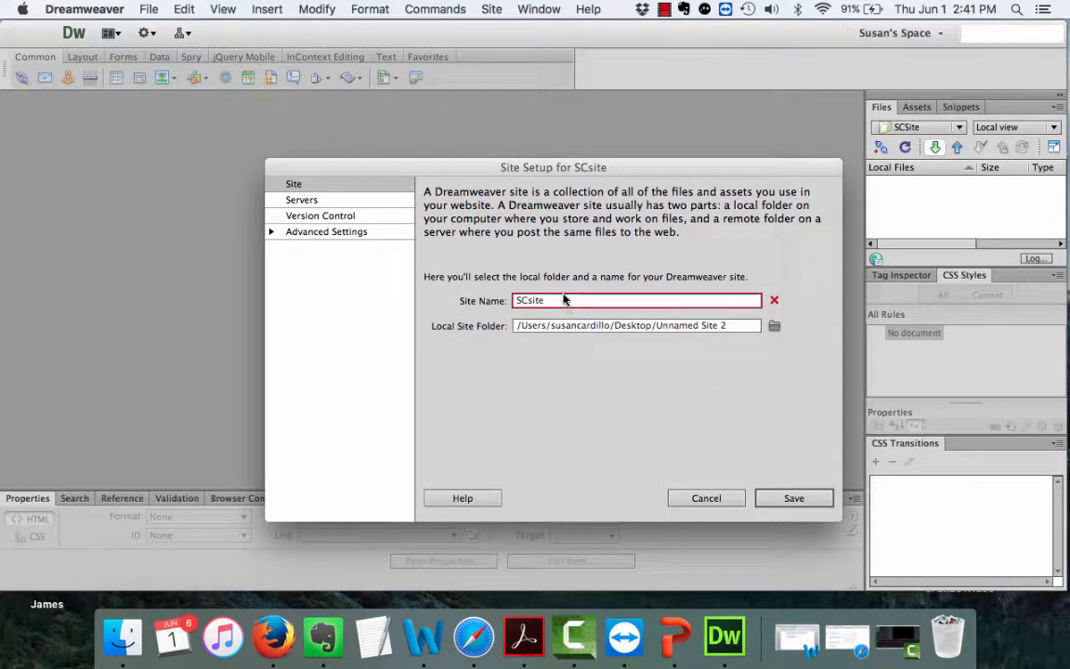
# Rename the site to SusansSite, save it, and accept the root-folder warning.
pyautogui.moveTo(560, 300); pyautogui.dragTo(482, 300)
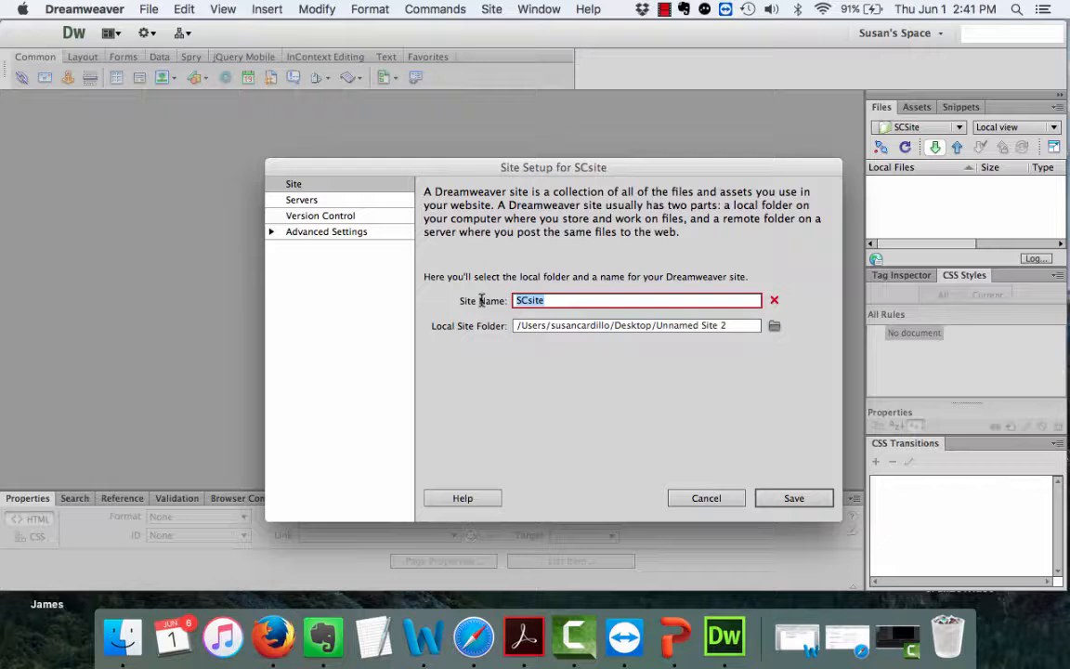
pyautogui.write('Susans')
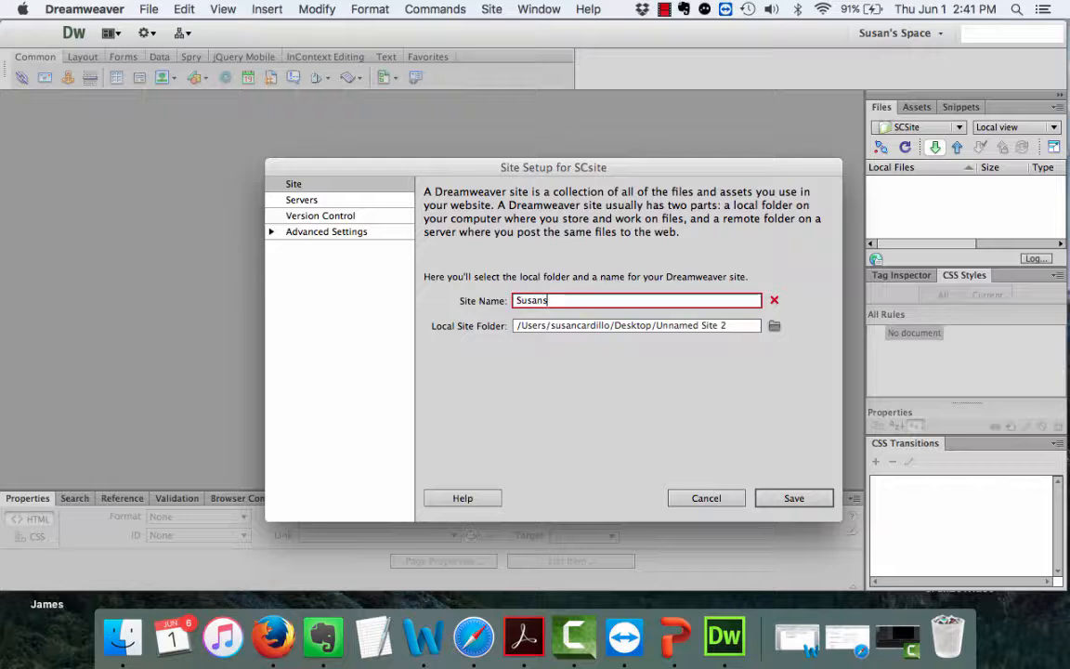
pyautogui.write('Site')
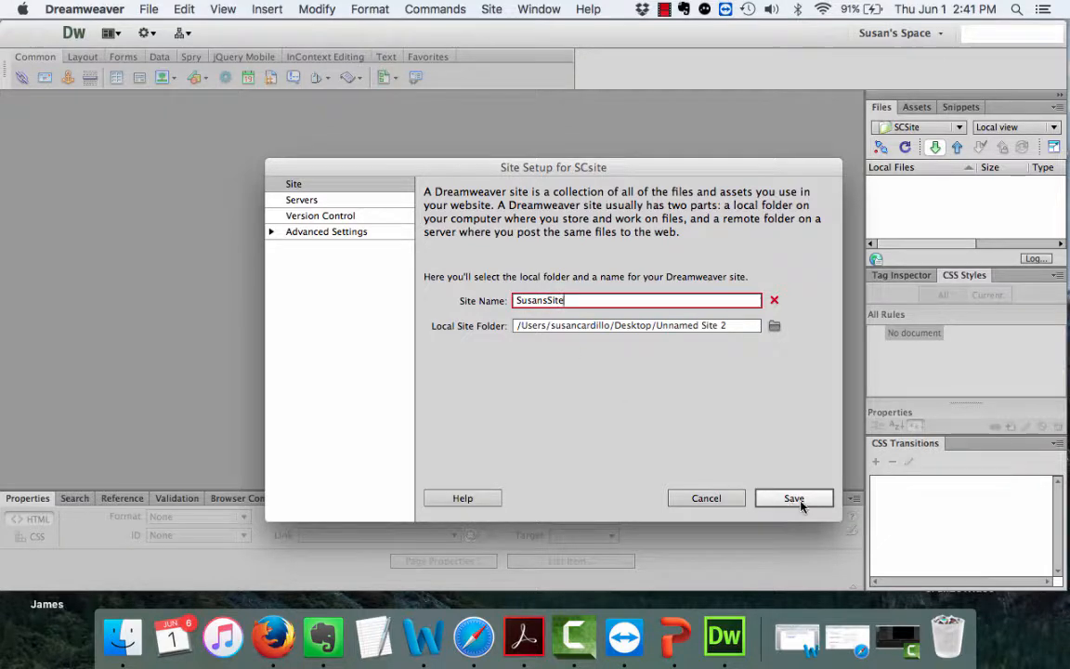
pyautogui.click(799, 502)
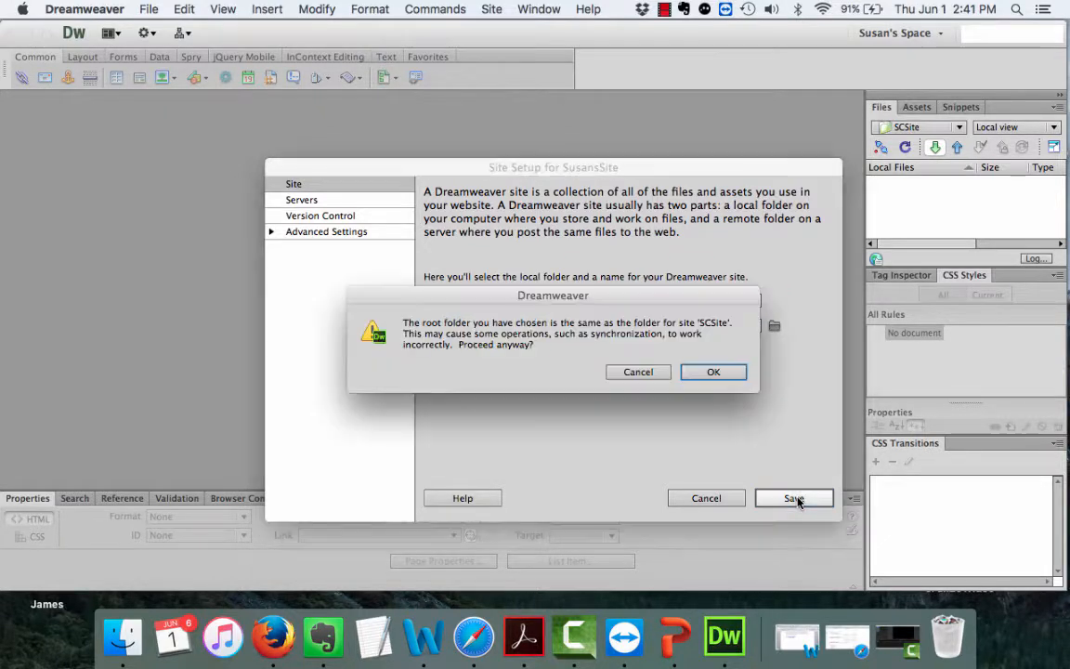
pyautogui.click(712, 373)
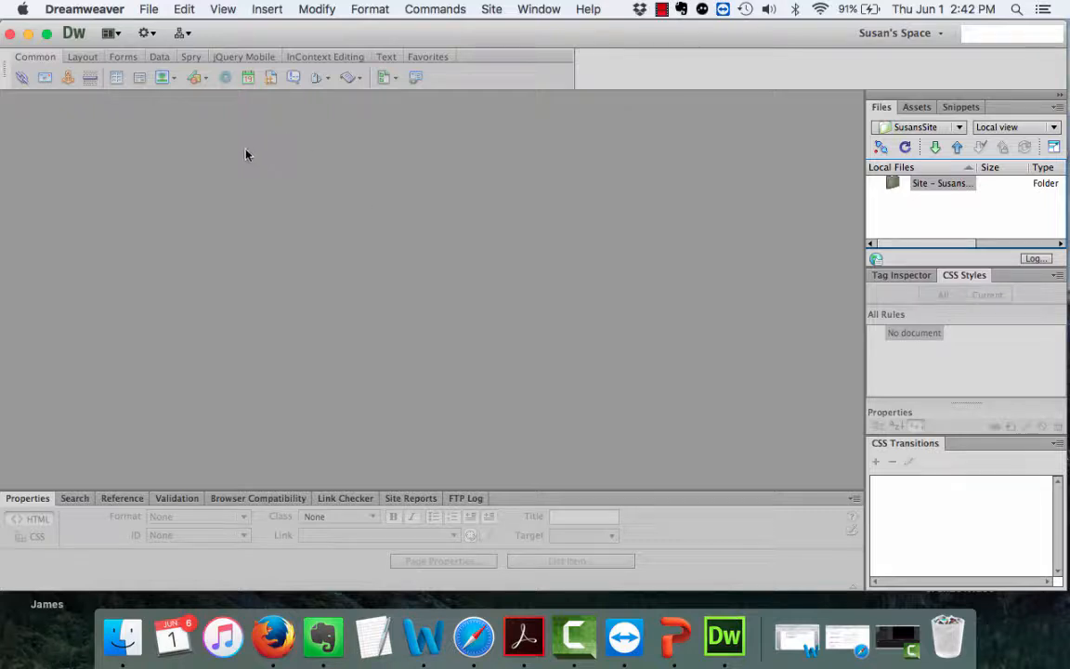
# Create a blank HTML page through File > New and switch to Split view.
pyautogui.click(147, 9)
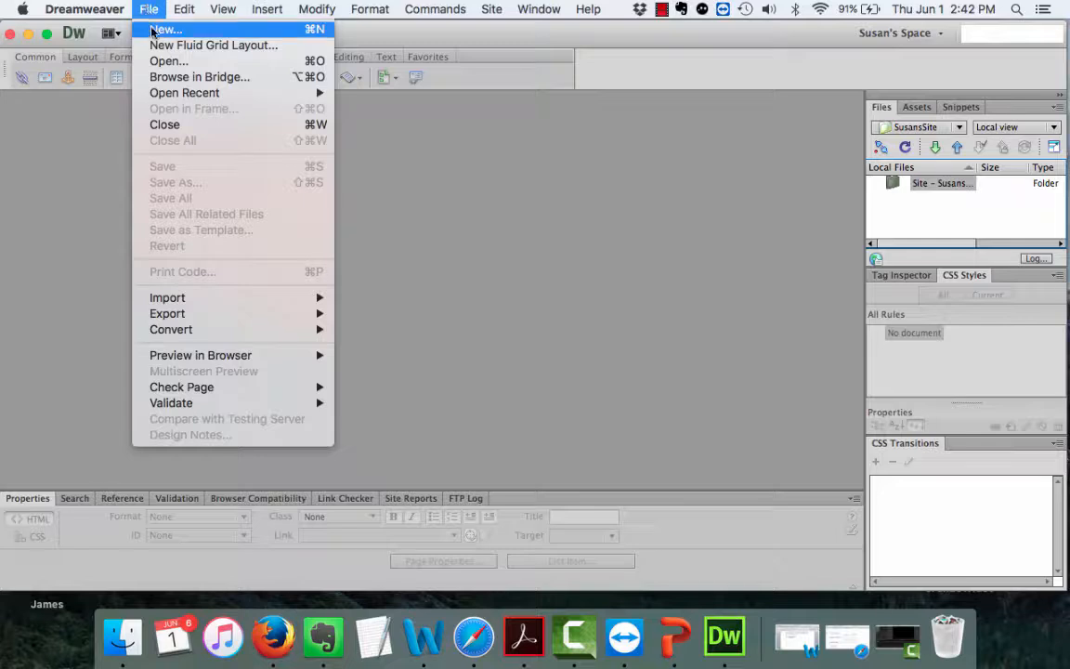
pyautogui.click(160, 30)
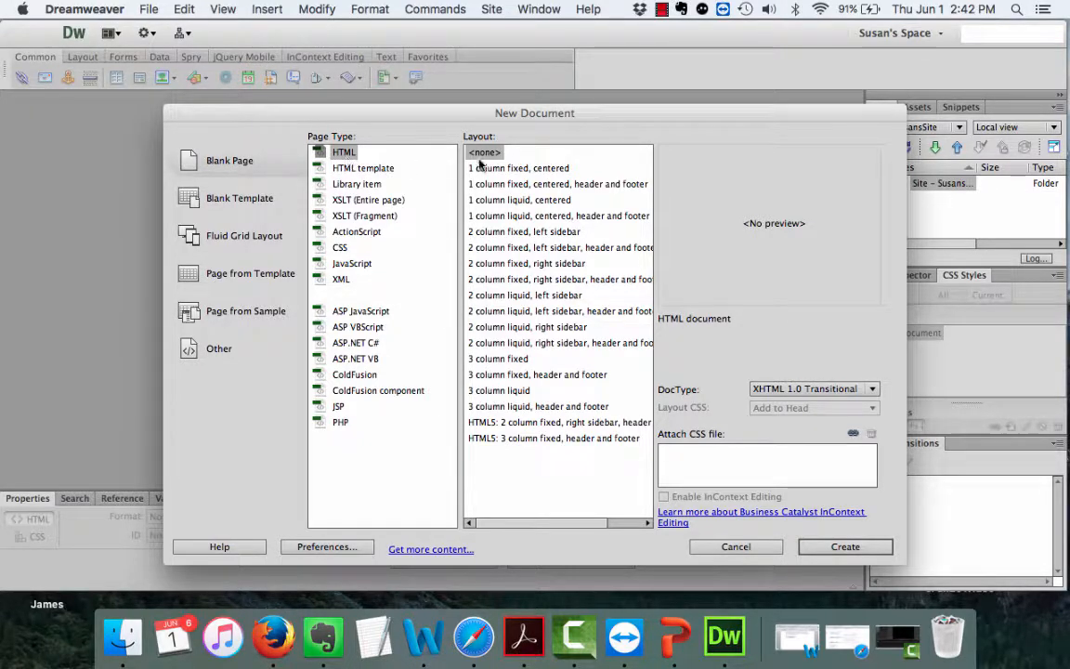
pyautogui.click(835, 549)
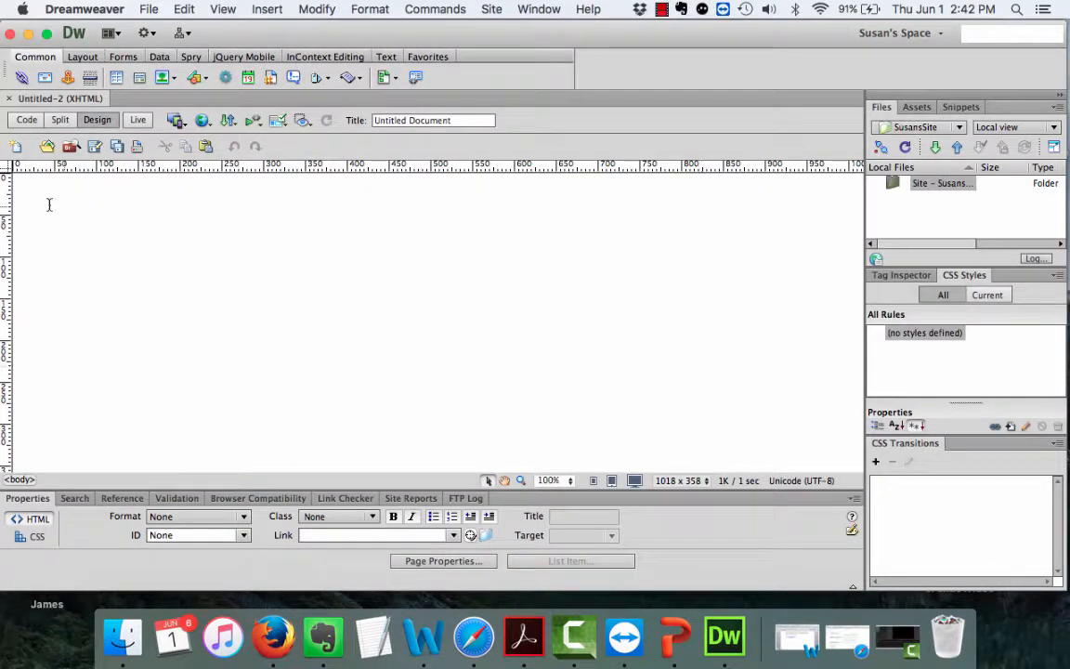
pyautogui.click(59, 120)
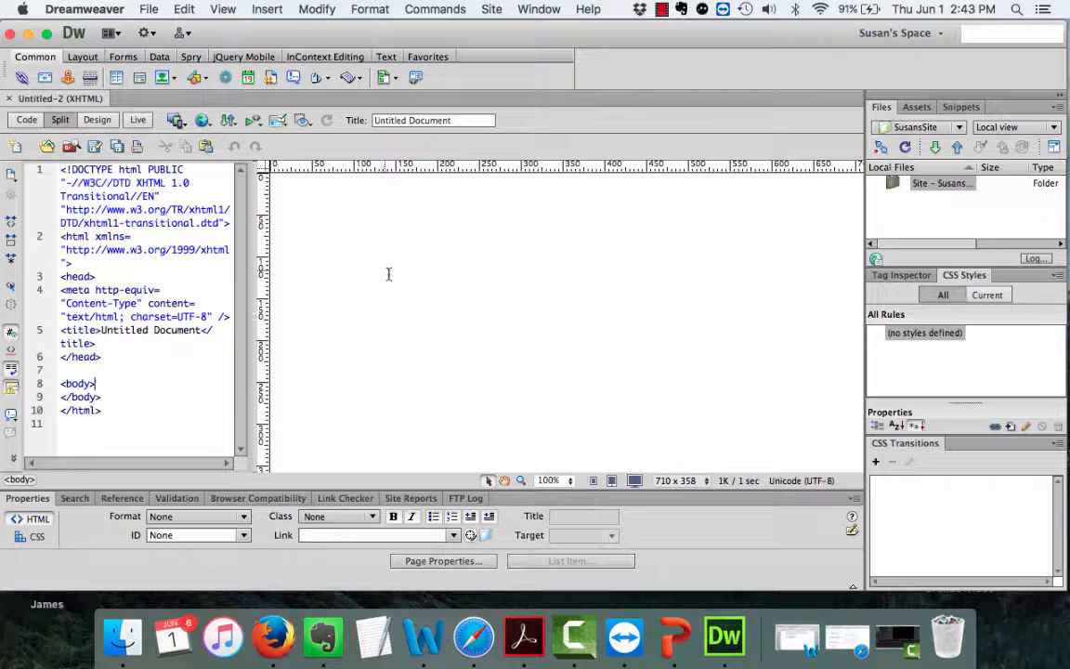
# Insert an AP Div (apDiv1, 200px by 115px), then bring up the Word biography document.
pyautogui.click(262, 10)
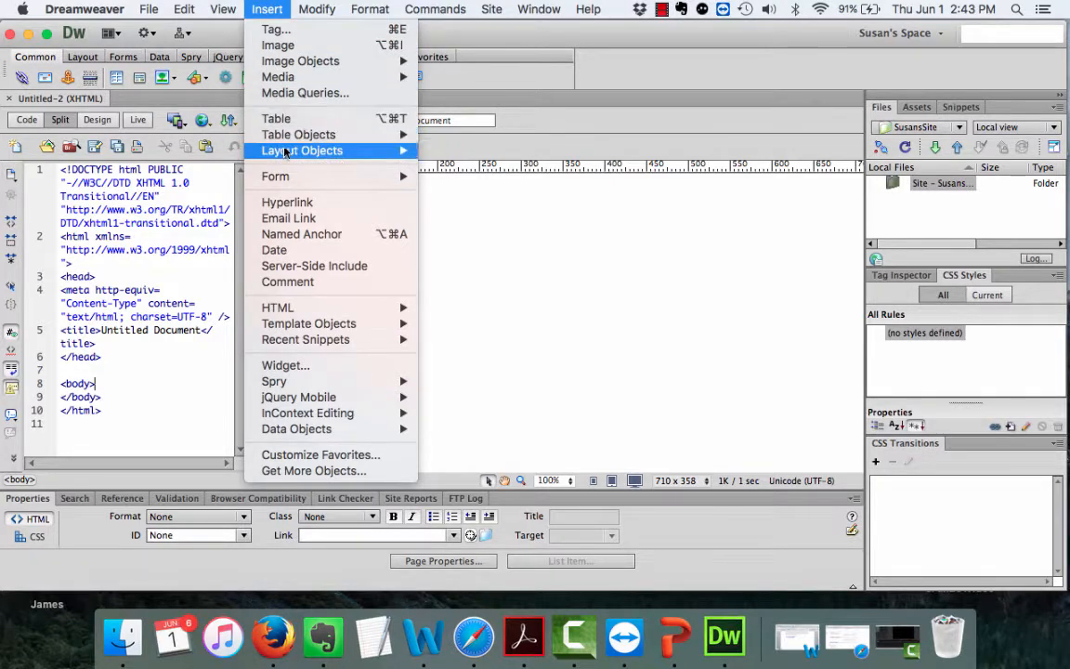
pyautogui.moveTo(286, 153)
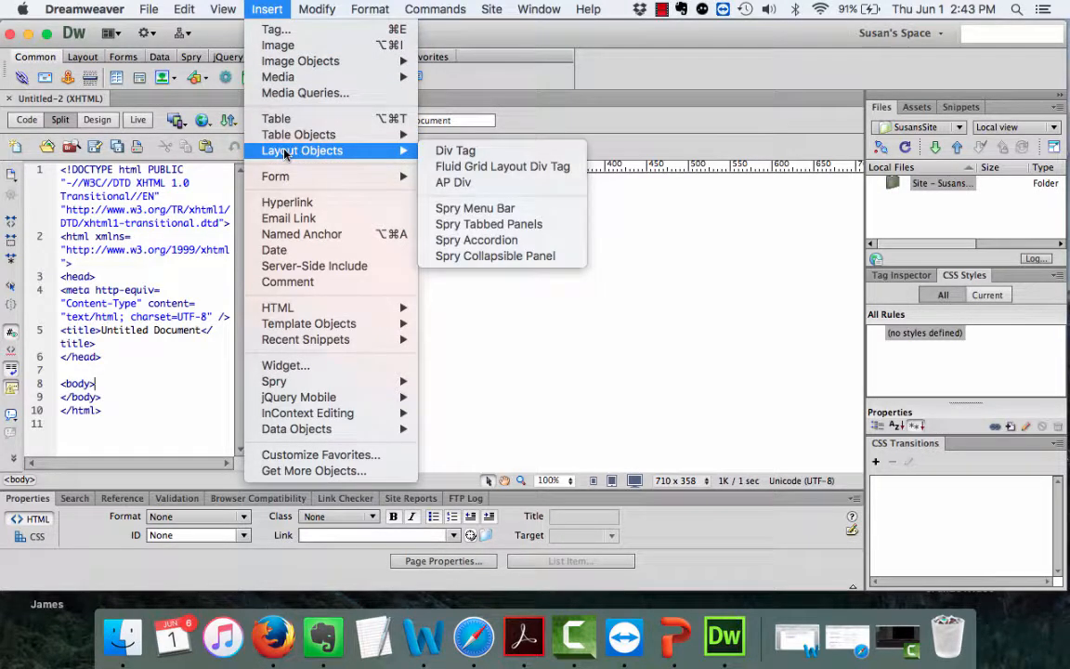
pyautogui.click(443, 183)
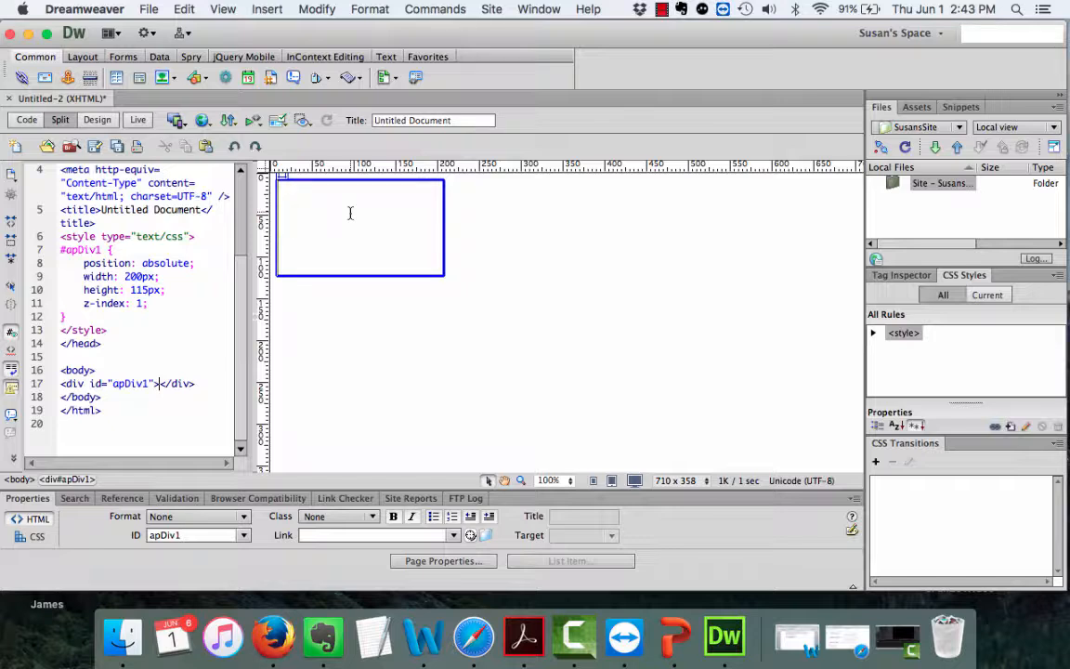
pyautogui.click(801, 648)
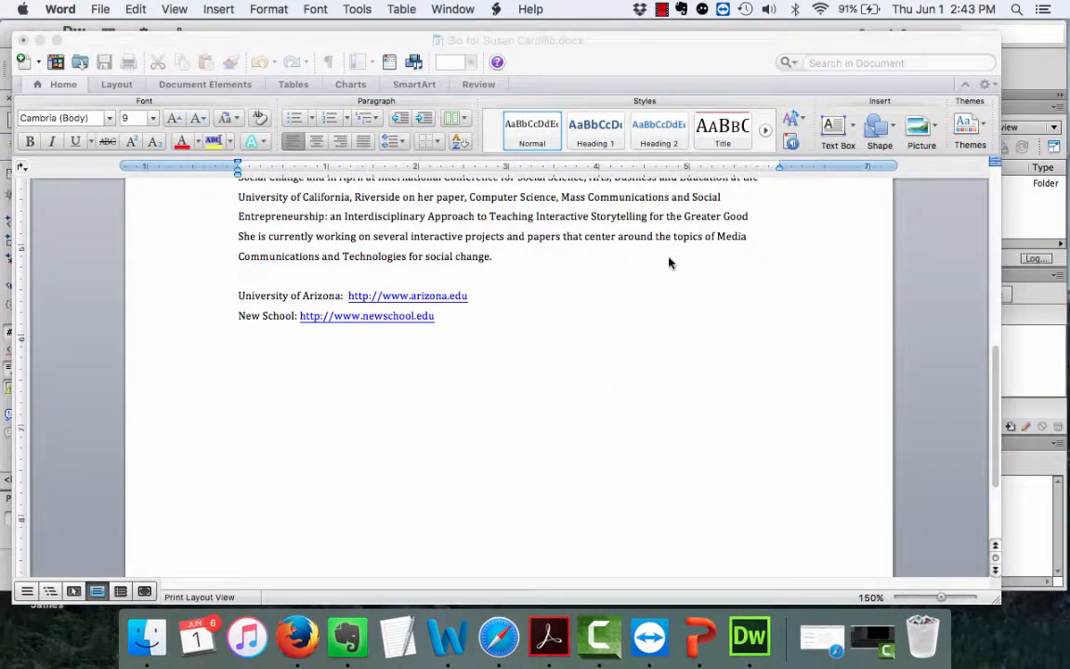
# Copy the biography's first paragraph in Word, then minimize Word and return to Dreamweaver.
pyautogui.click(855, 303)
pyautogui.scroll(10, 854, 304)
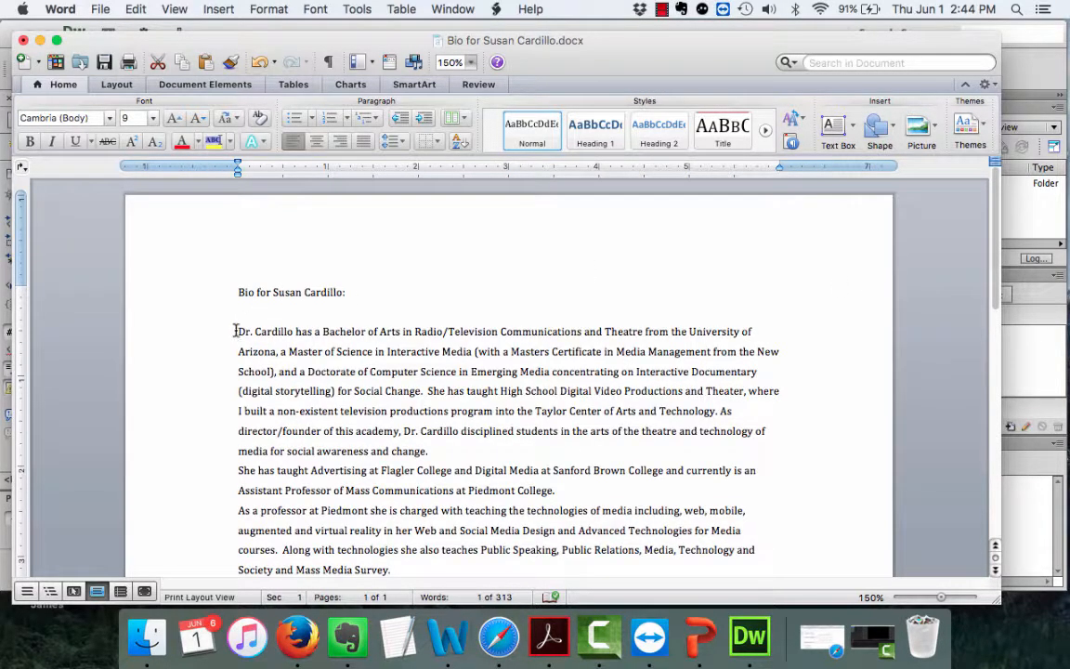
pyautogui.moveTo(236, 331); pyautogui.dragTo(449, 448)
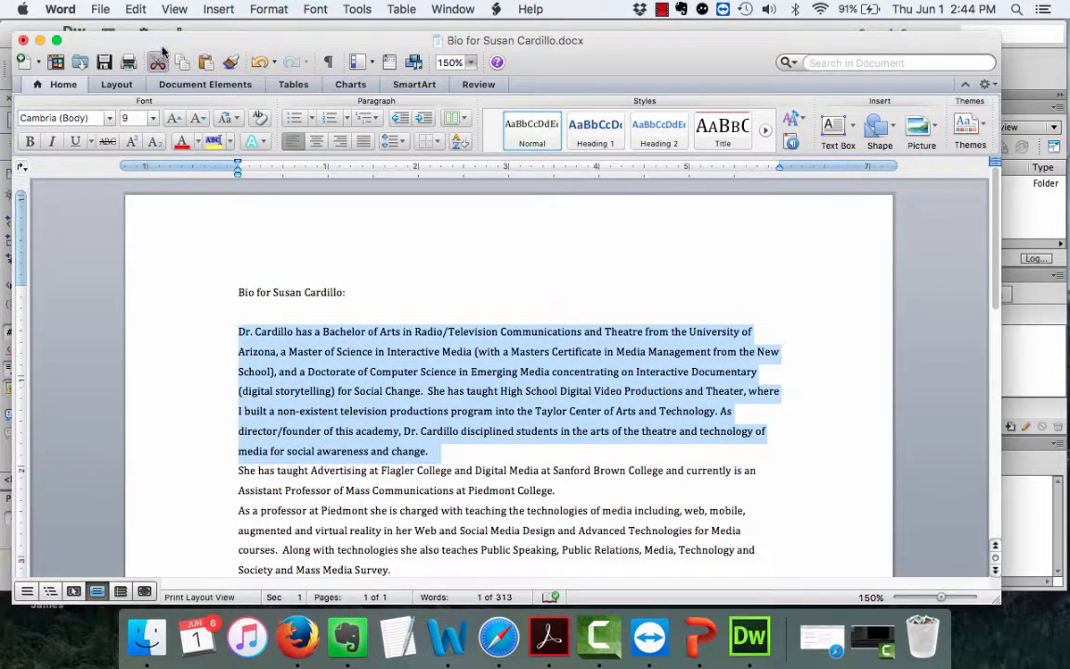
pyautogui.click(123, 11)
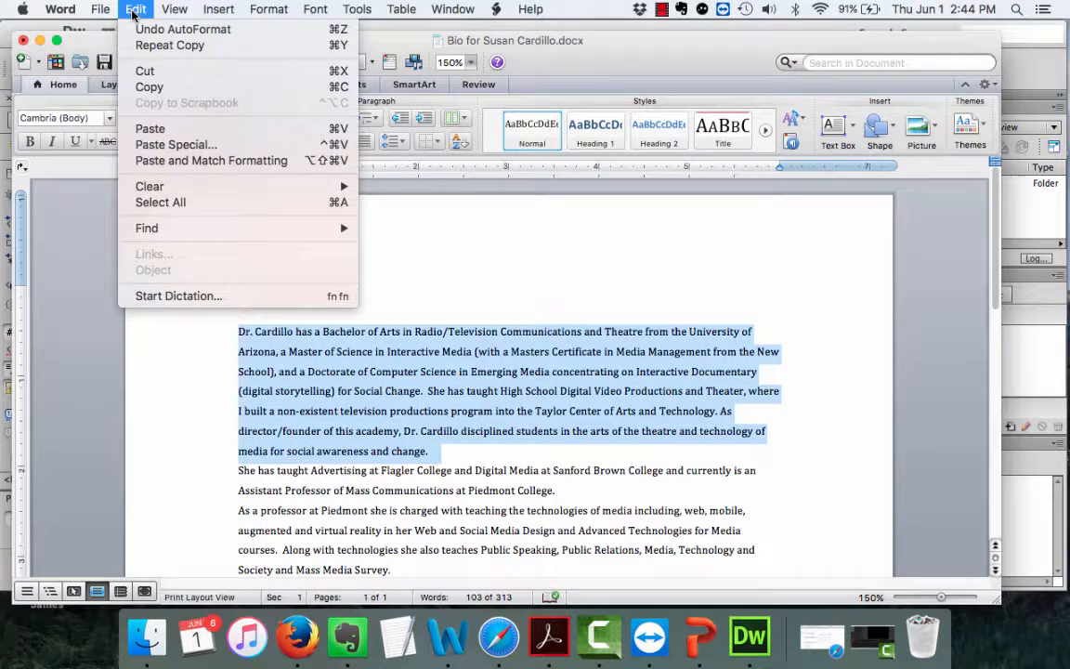
pyautogui.click(141, 86)
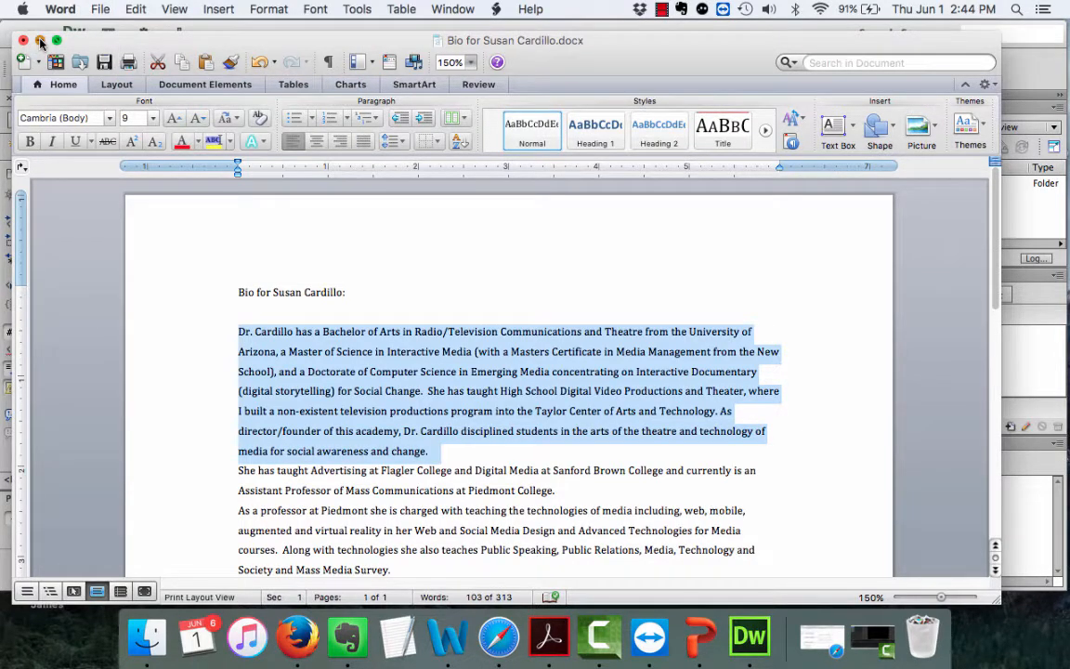
pyautogui.click(40, 41)
pyautogui.click(339, 43)
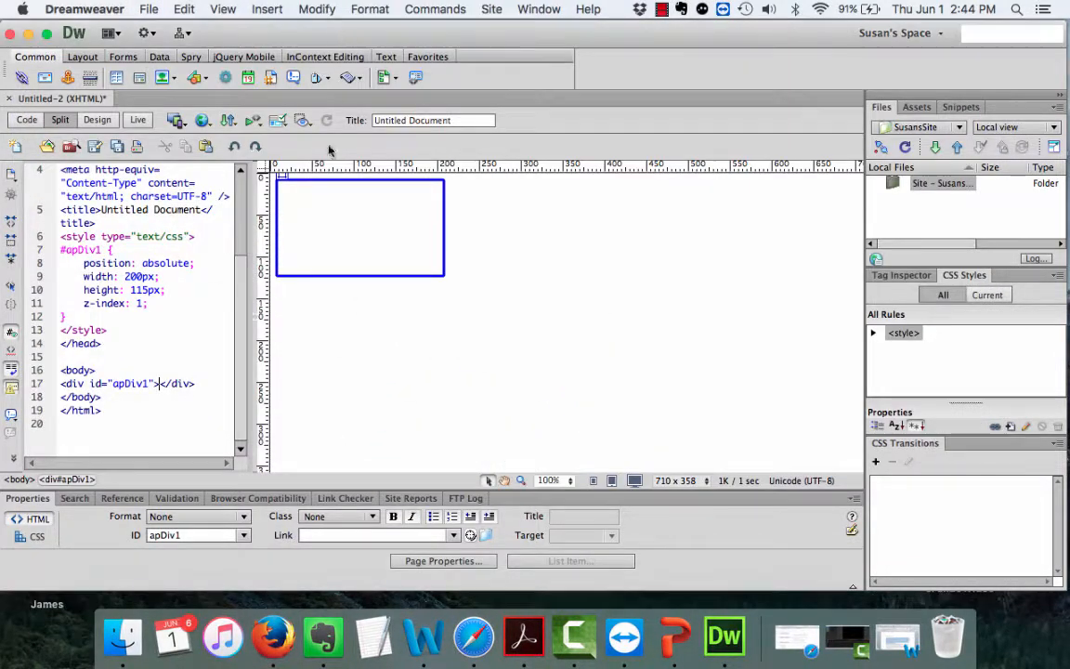
# Bring Dreamweaver back in front of PowerPoint and maximize its window.
pyautogui.moveTo(354, 38); pyautogui.dragTo(280, 240)
pyautogui.click(336, 173)
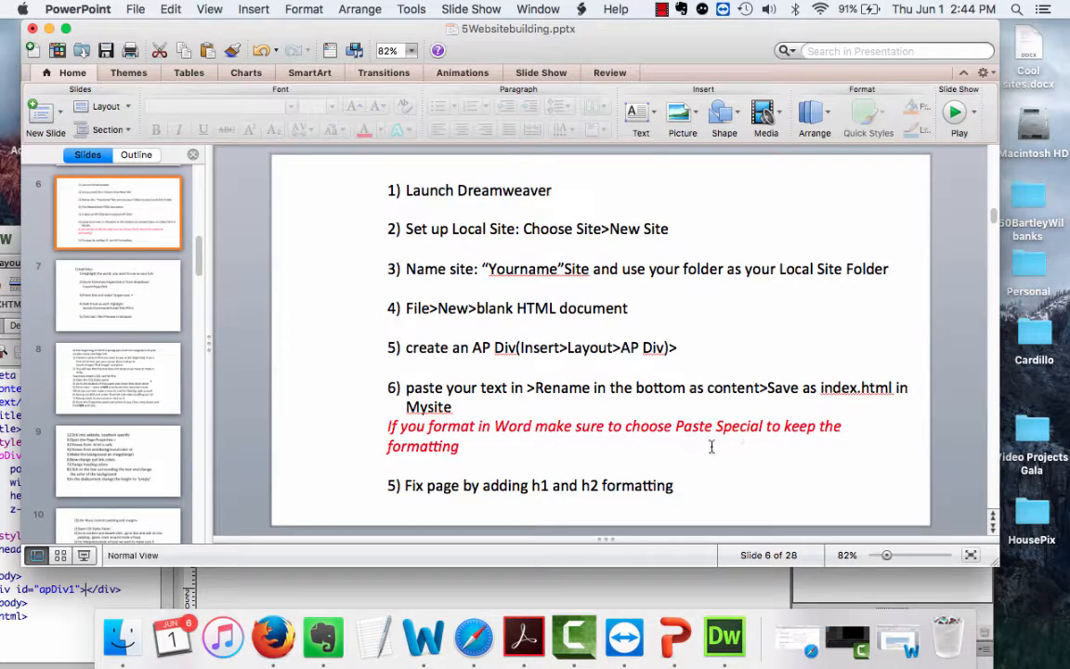
pyautogui.click(751, 594)
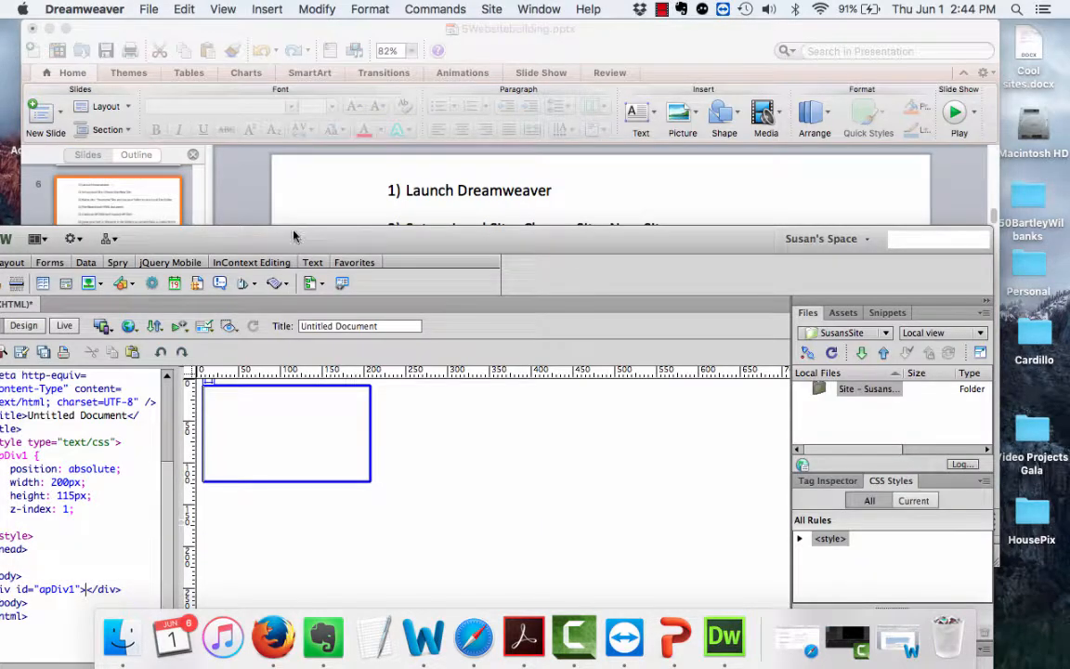
pyautogui.doubleClick(264, 238)
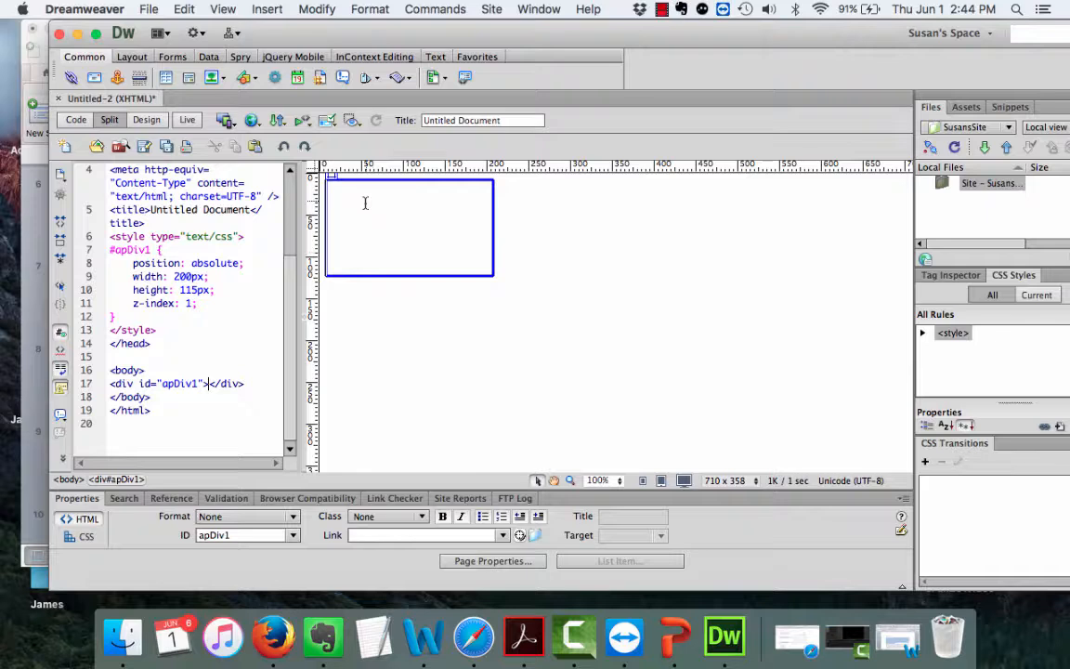
# Paste the biography paragraph into apDiv1 using Paste Special with 'Text with structure'.
pyautogui.click(181, 11)
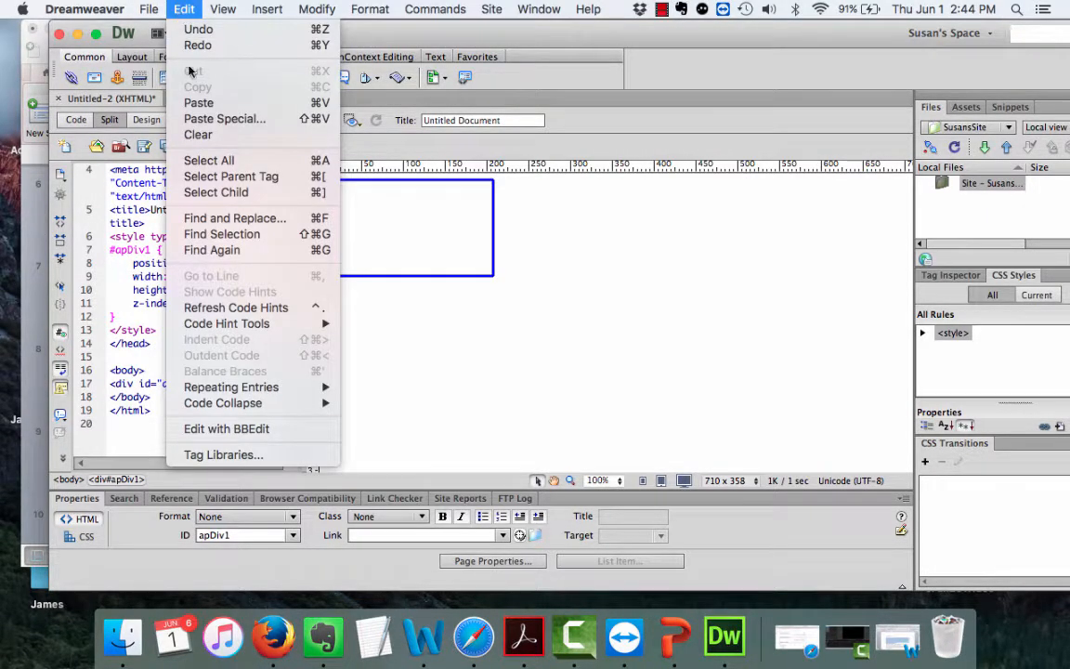
pyautogui.click(214, 119)
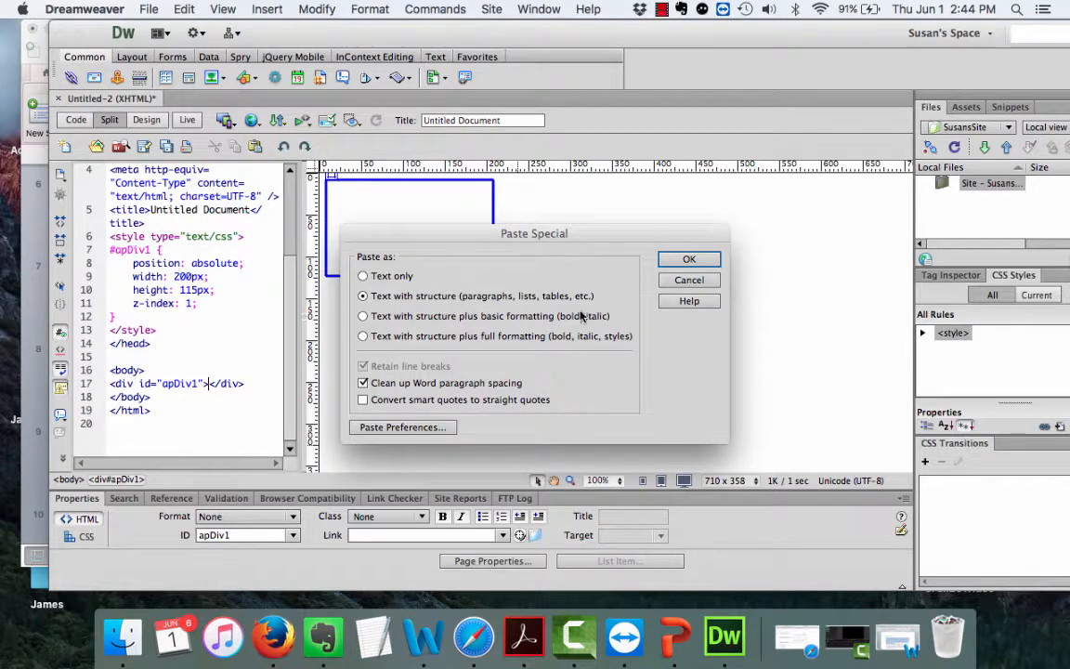
pyautogui.click(688, 260)
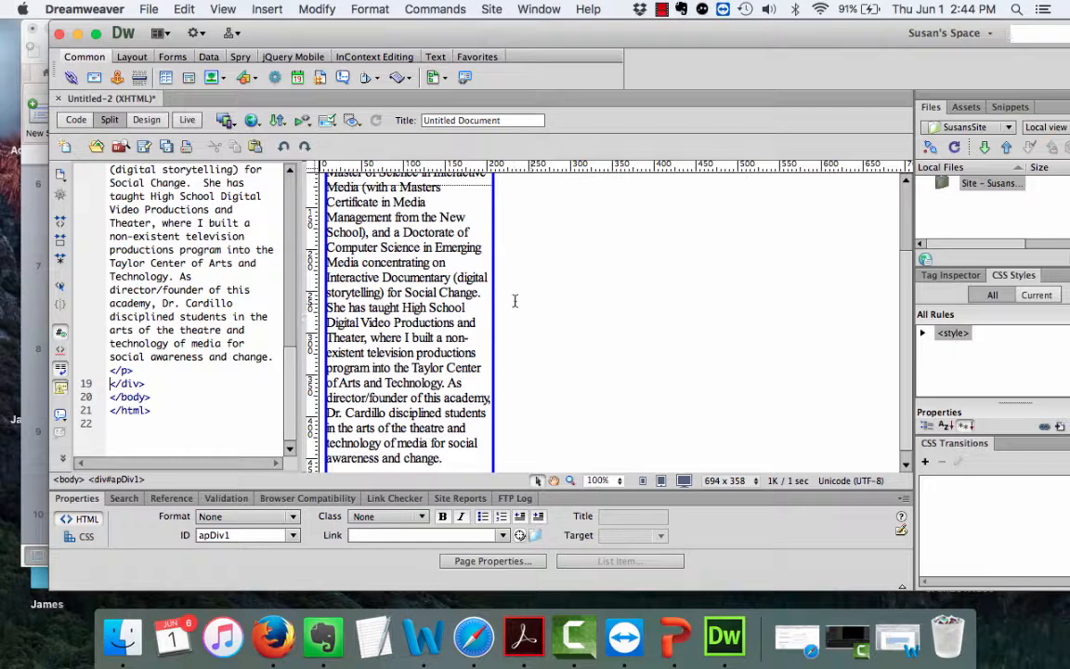
# Widen apDiv1 to 614px and place the cursor in the bio paragraph.
pyautogui.scroll(3, 530, 323)
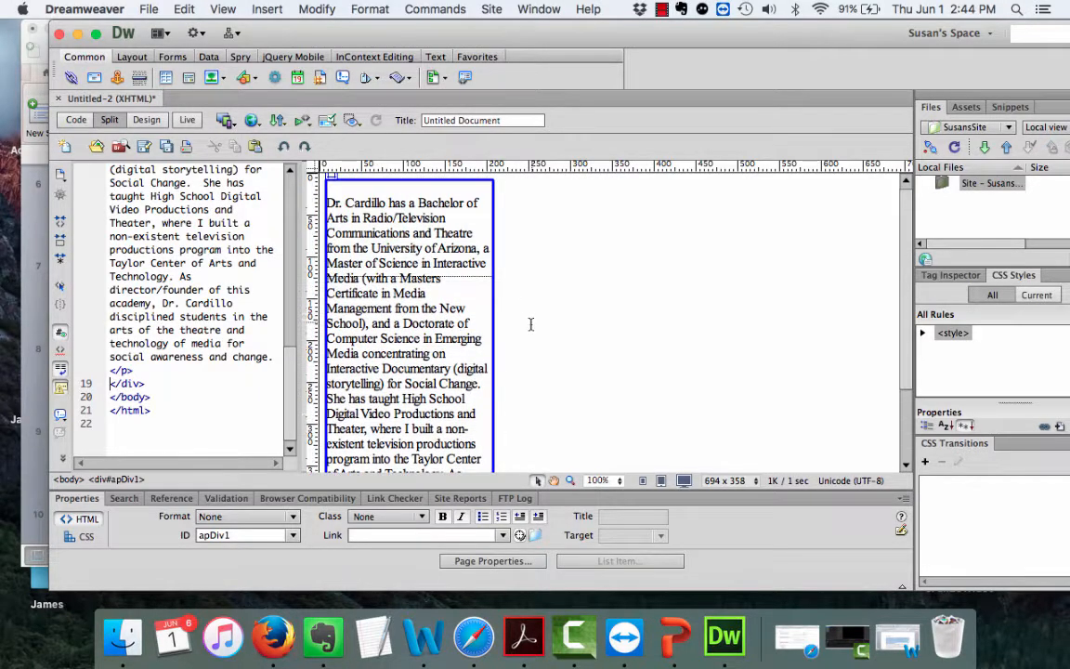
pyautogui.click(491, 331)
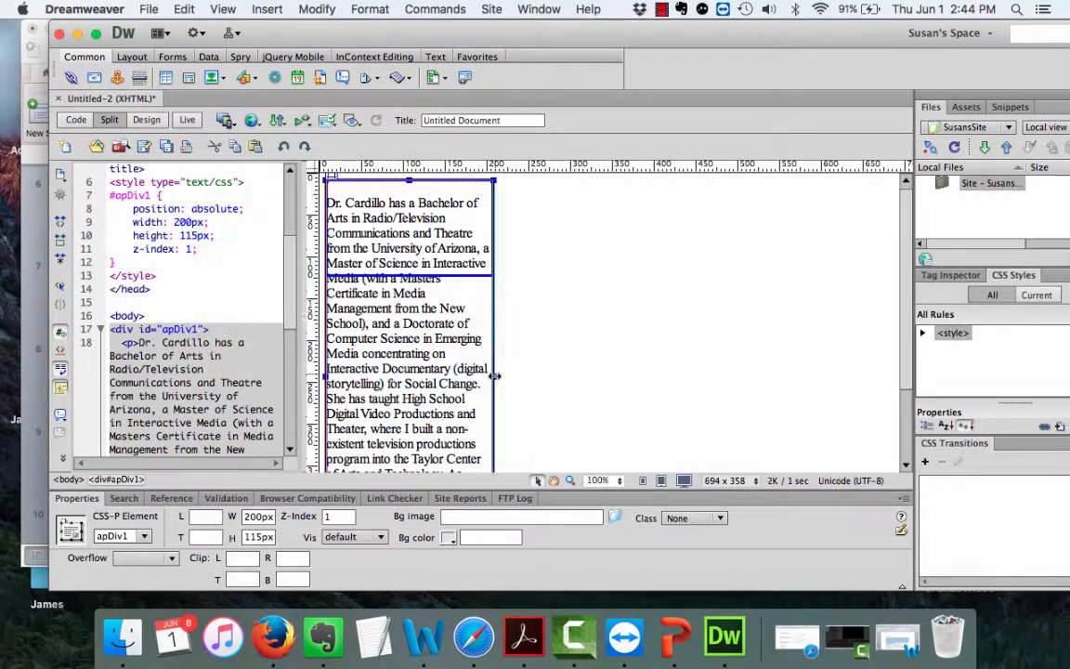
pyautogui.moveTo(493, 376); pyautogui.dragTo(841, 377)
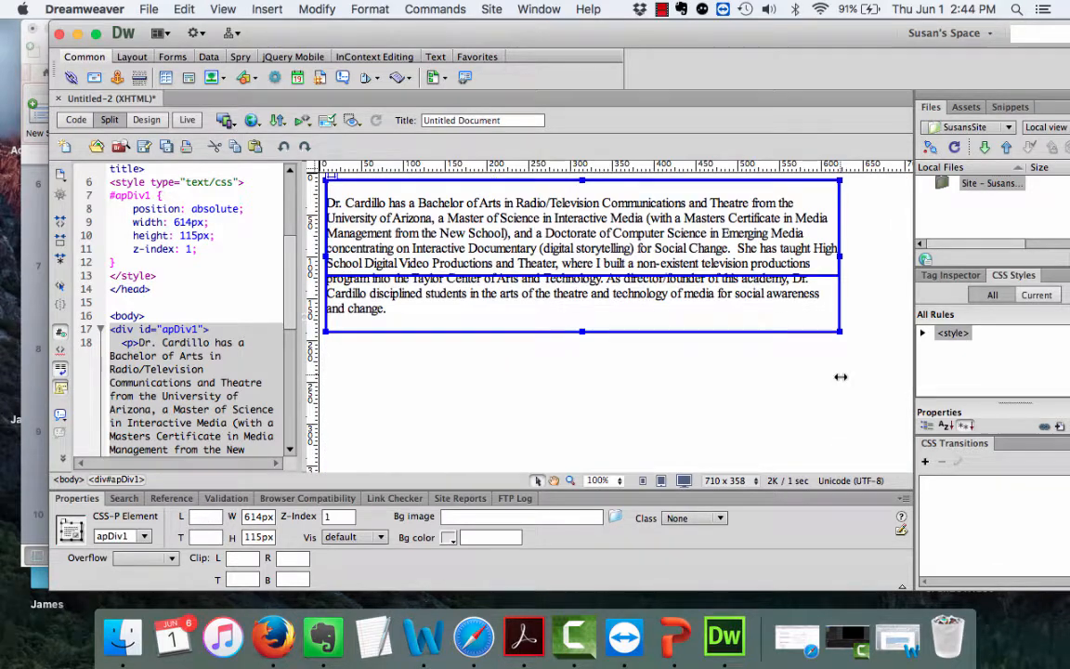
pyautogui.click(446, 203)
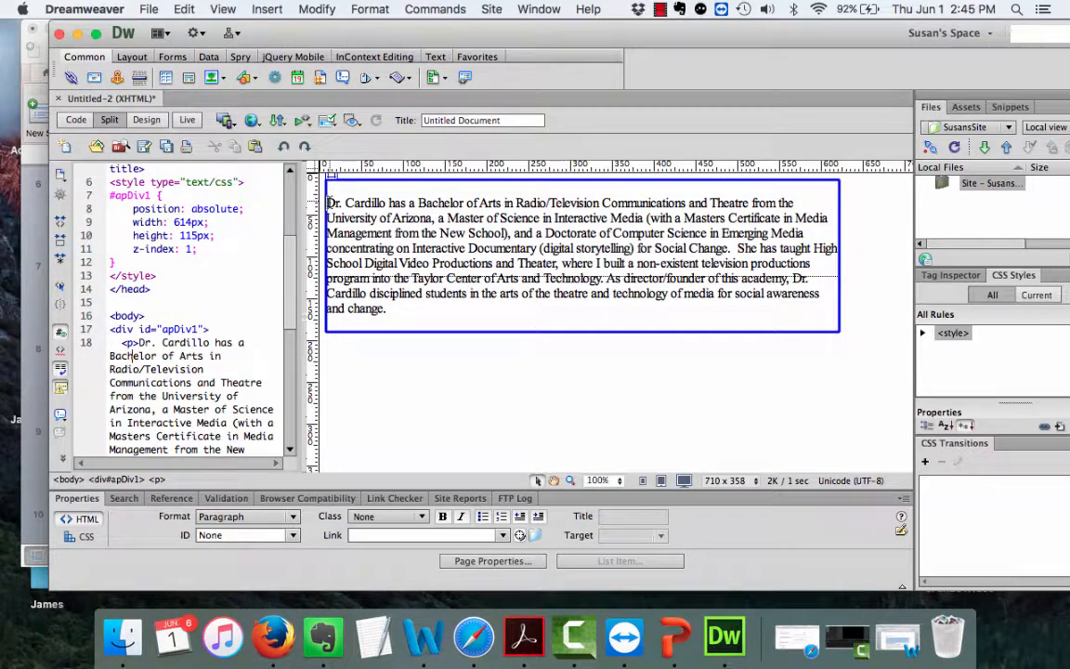
# Add the title 'My Biography' above the paragraph and format it as Heading 1.
pyautogui.press('Return')
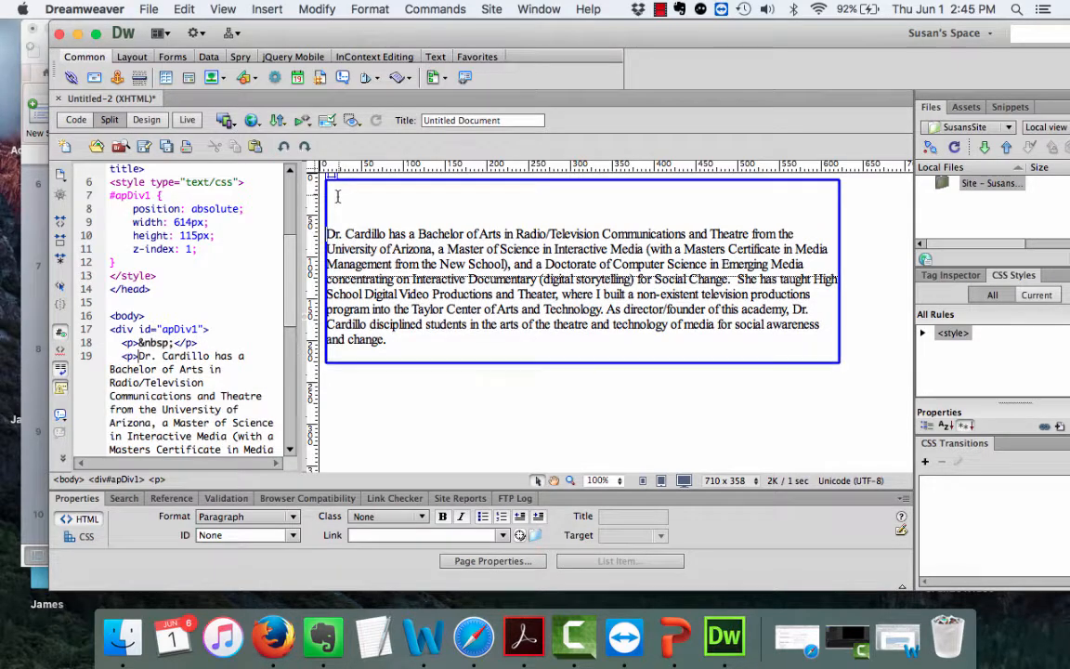
pyautogui.write('My Bio')
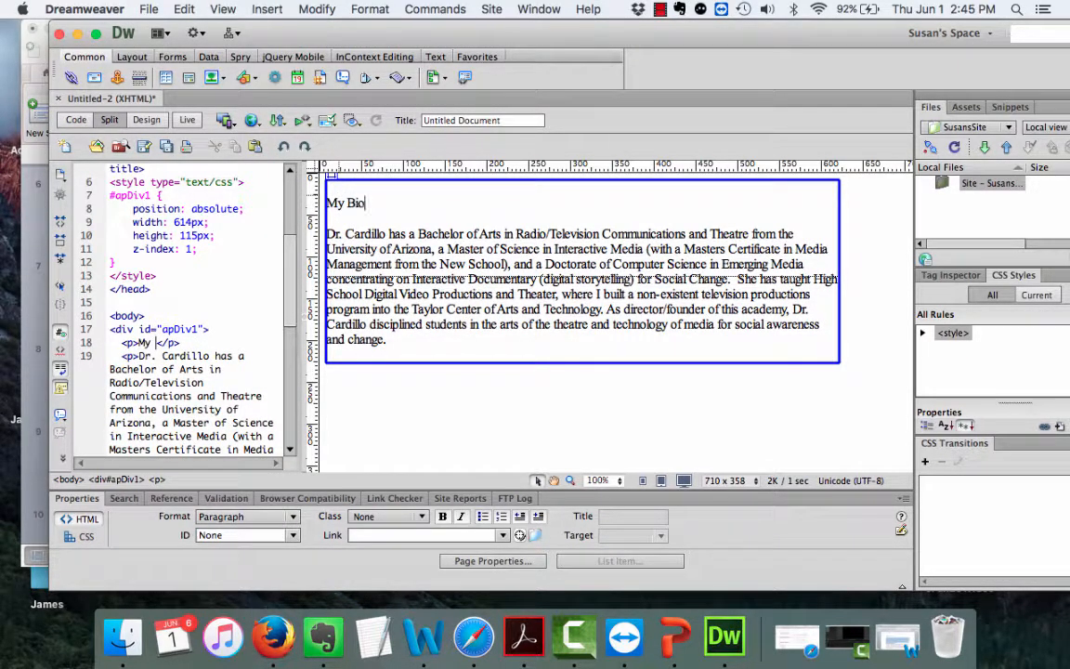
pyautogui.write('graphy')
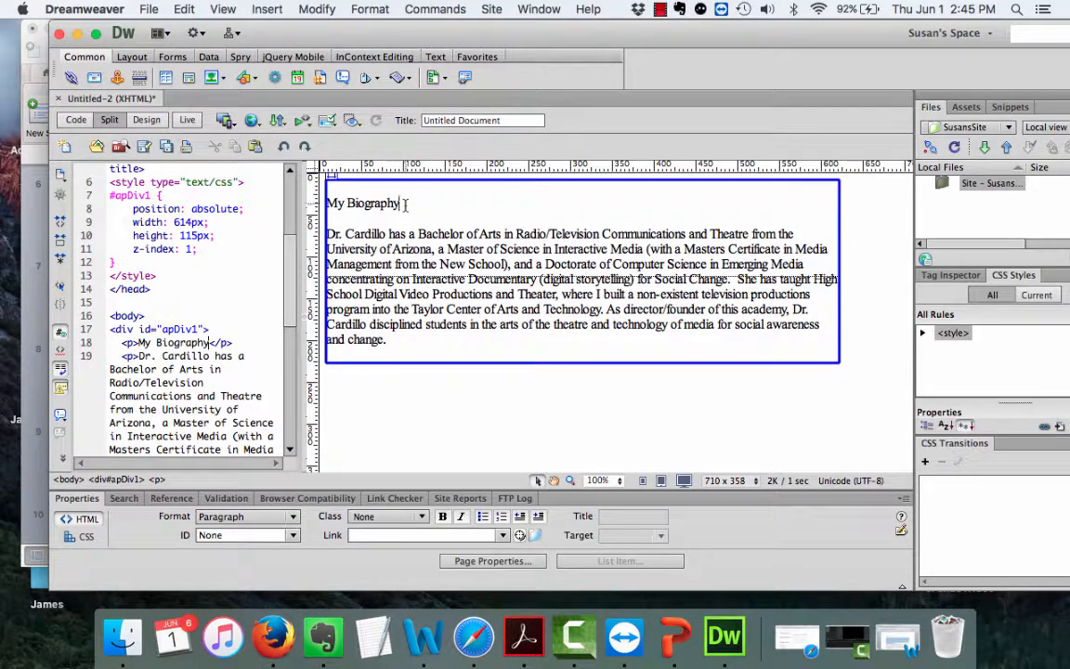
pyautogui.moveTo(402, 203); pyautogui.dragTo(297, 182)
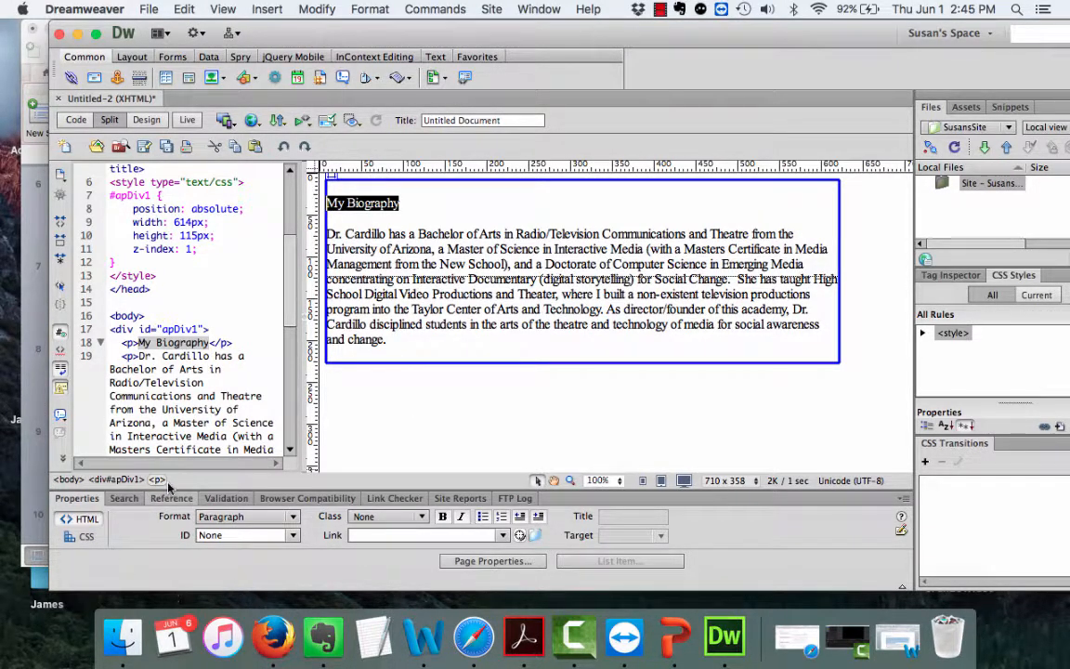
pyautogui.click(294, 525)
pyautogui.click(268, 390)
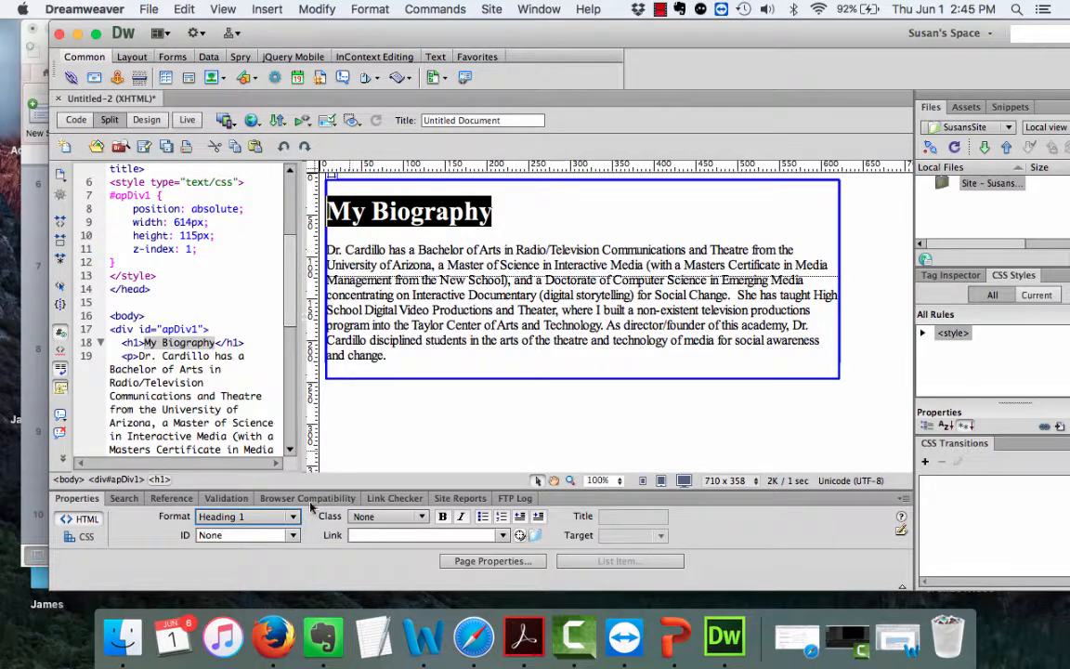
# Select the words 'University of Arizona' in the bio and bring back the Word document.
pyautogui.click(328, 250)
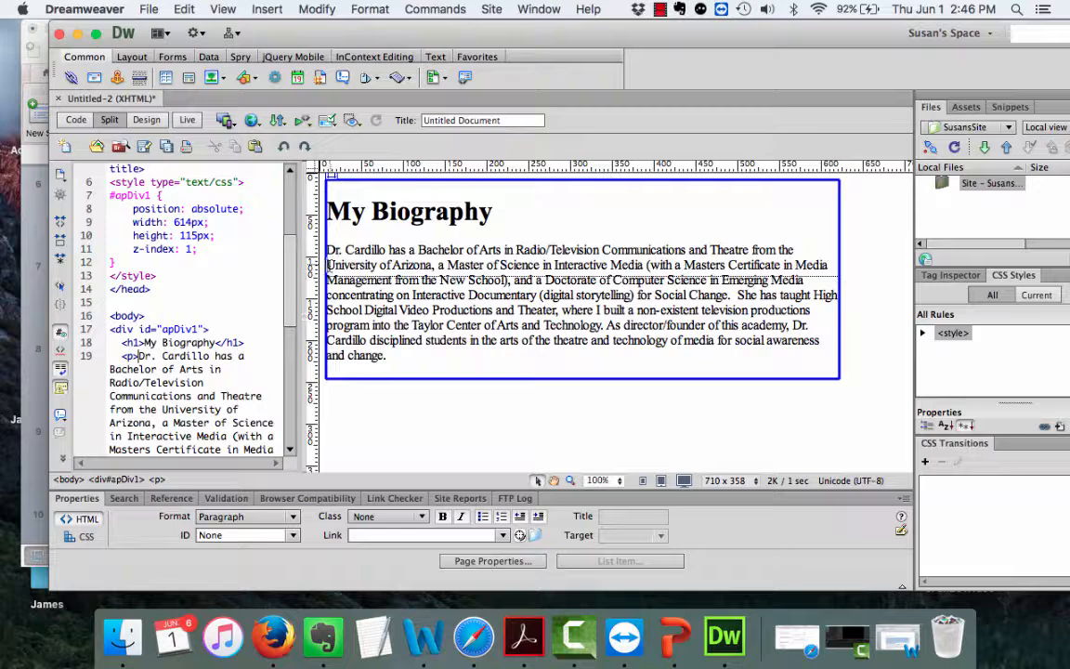
pyautogui.moveTo(327, 265); pyautogui.dragTo(433, 265)
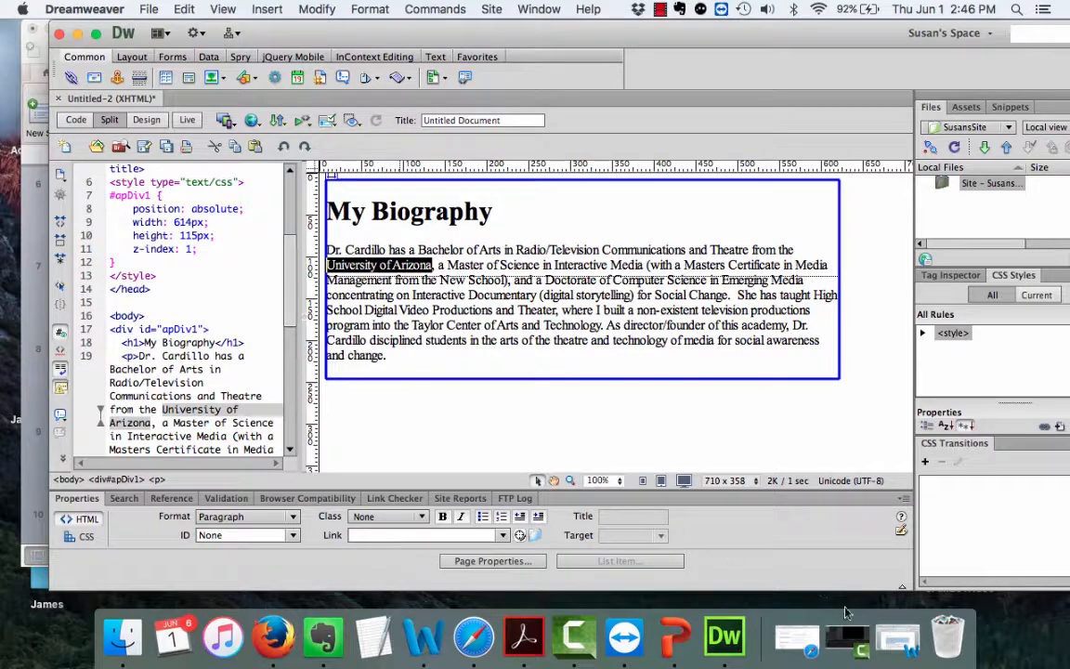
pyautogui.click(798, 640)
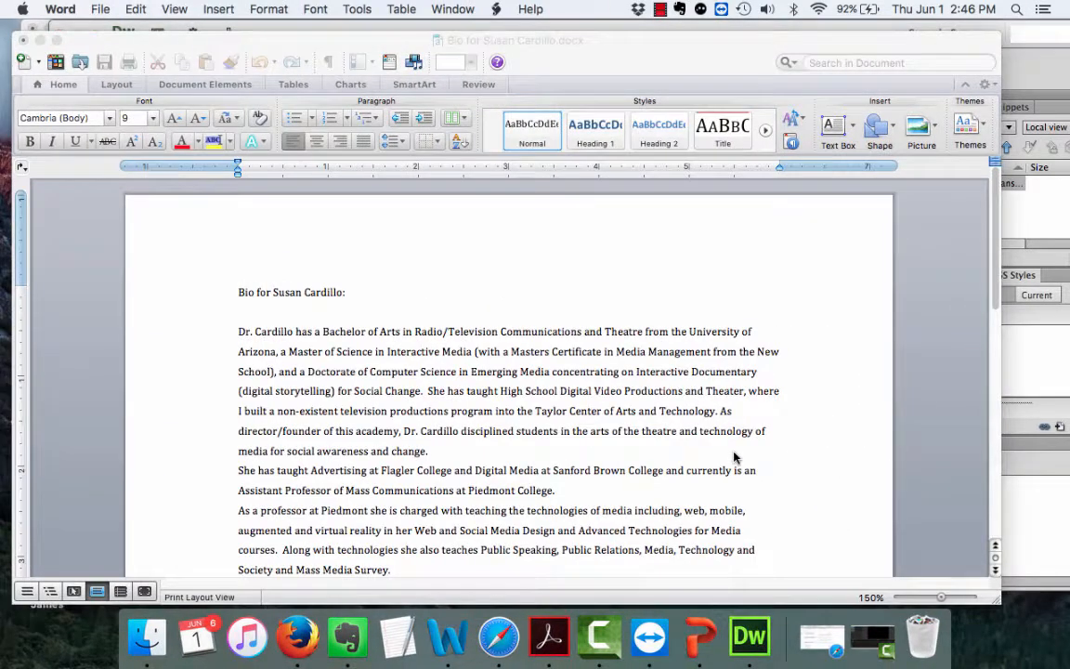
pyautogui.scroll(-10, 790, 452)
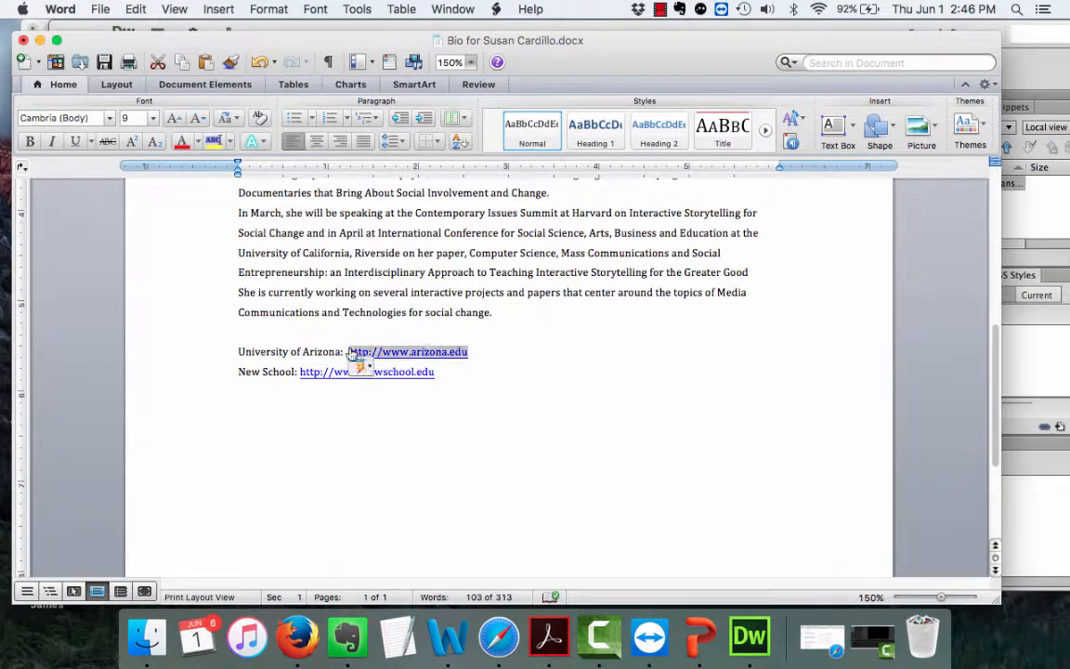
pyautogui.moveTo(346, 353); pyautogui.dragTo(457, 350)
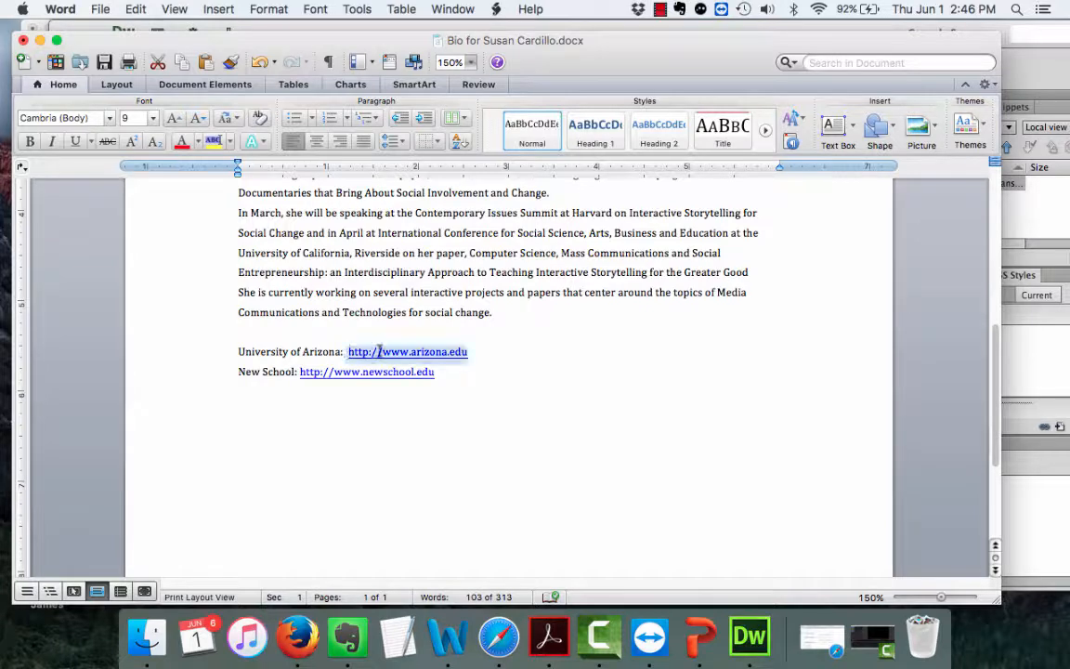
pyautogui.click(133, 8)
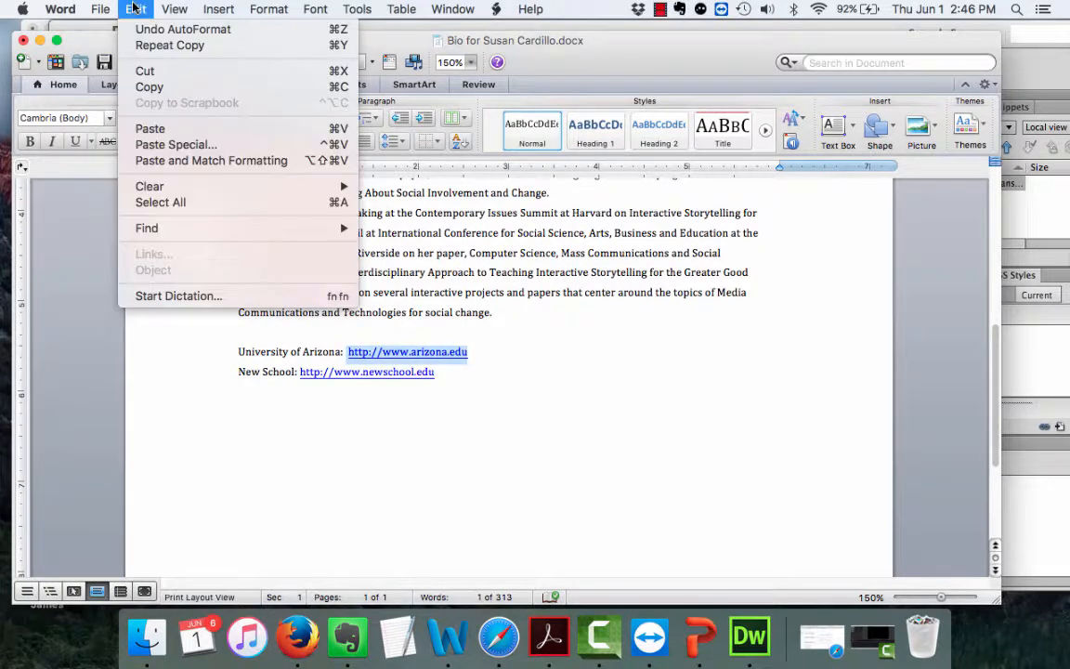
pyautogui.click(149, 87)
pyautogui.click(40, 40)
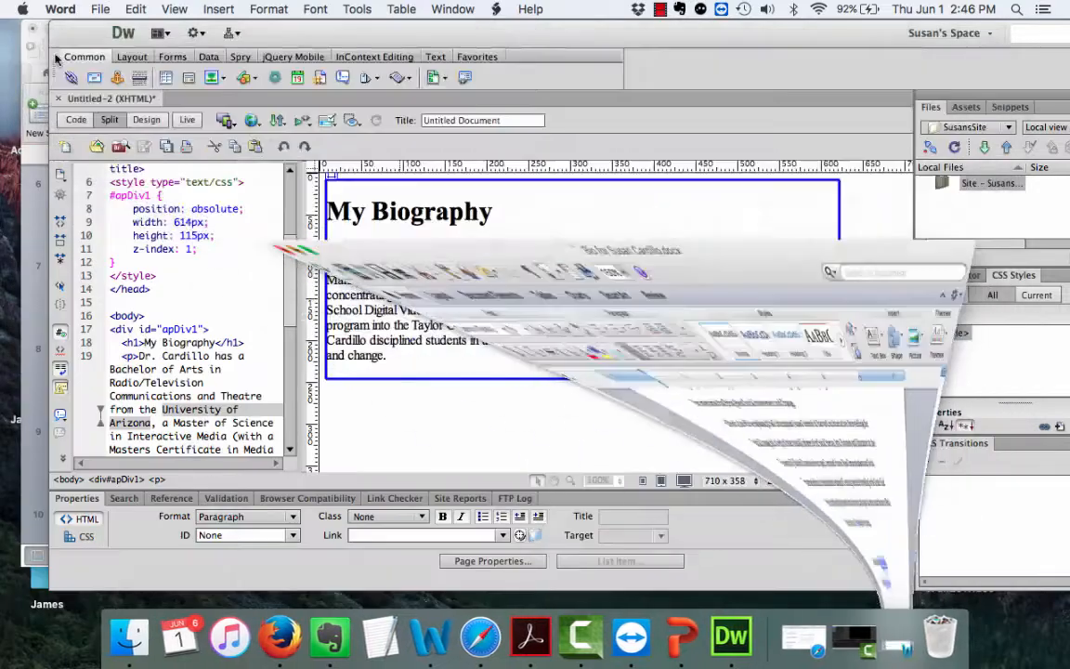
pyautogui.click(371, 540)
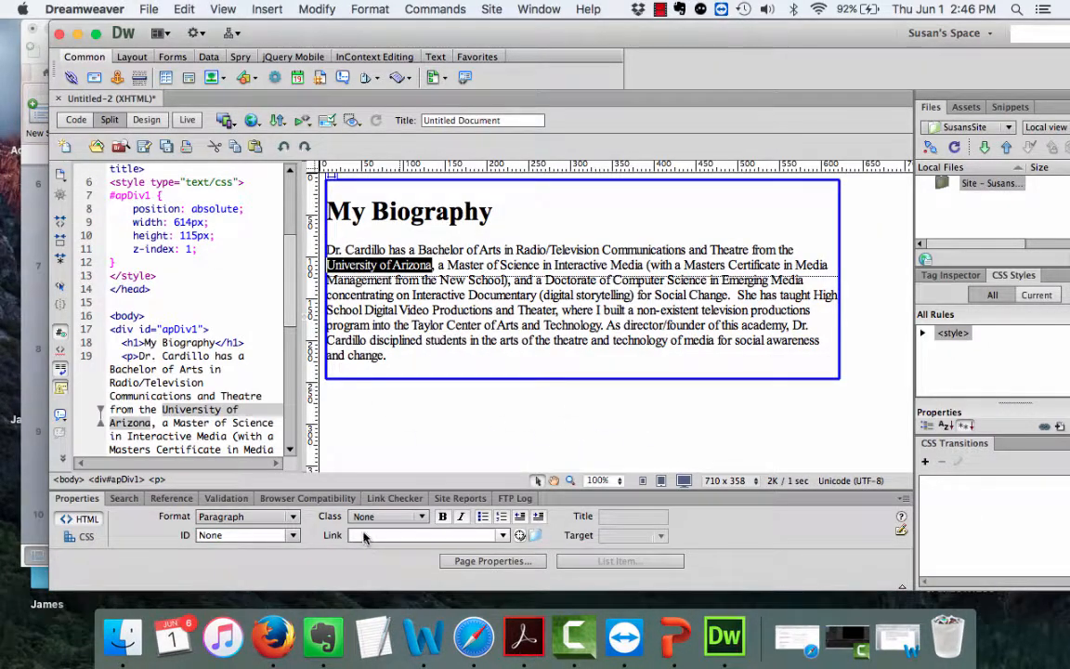
pyautogui.click(365, 537)
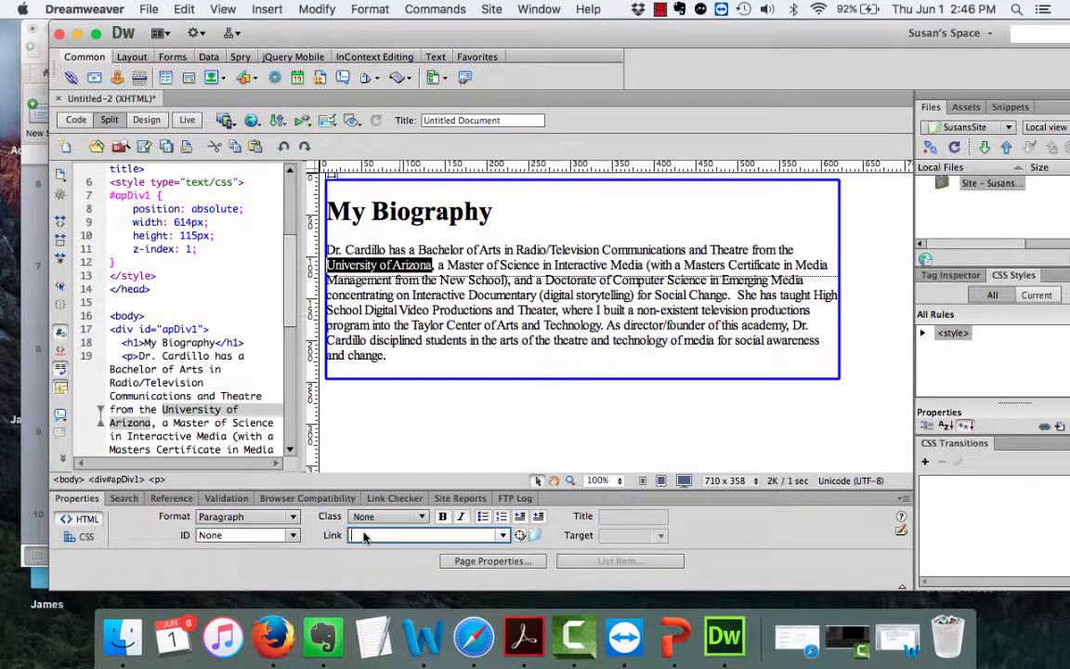
pyautogui.click(176, 9)
pyautogui.click(197, 102)
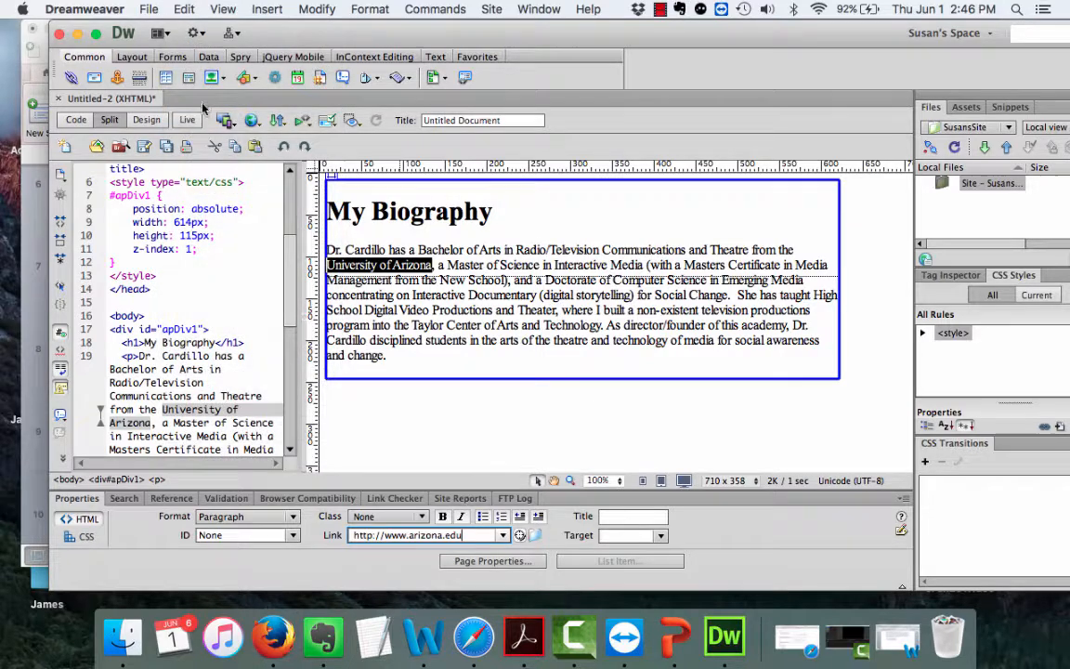
pyautogui.press('Return')
pyautogui.click(662, 537)
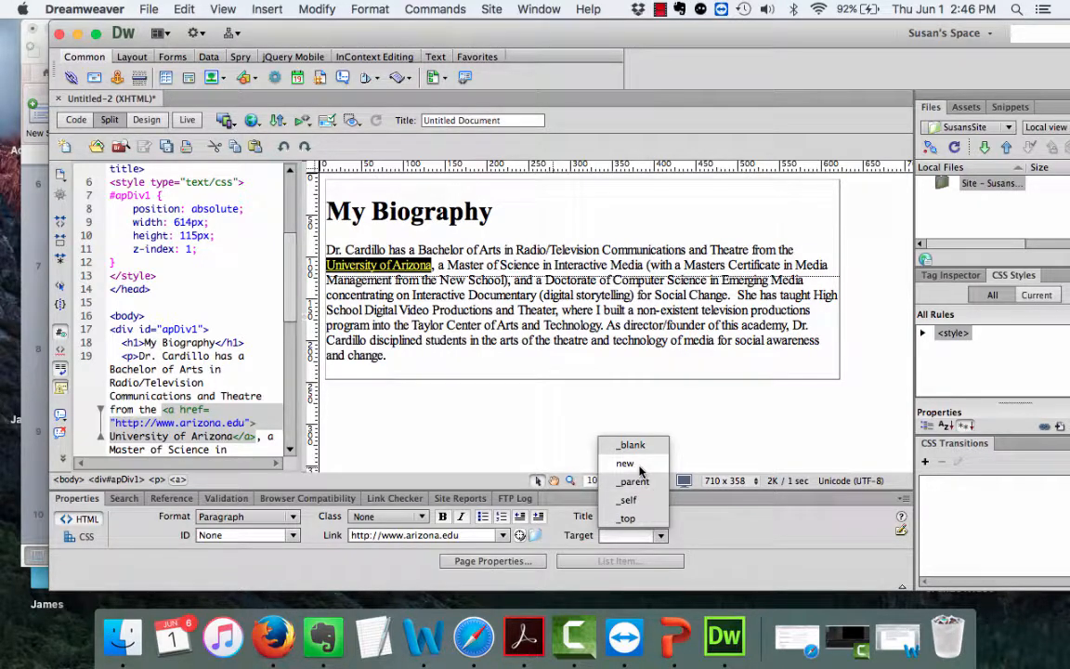
pyautogui.click(639, 464)
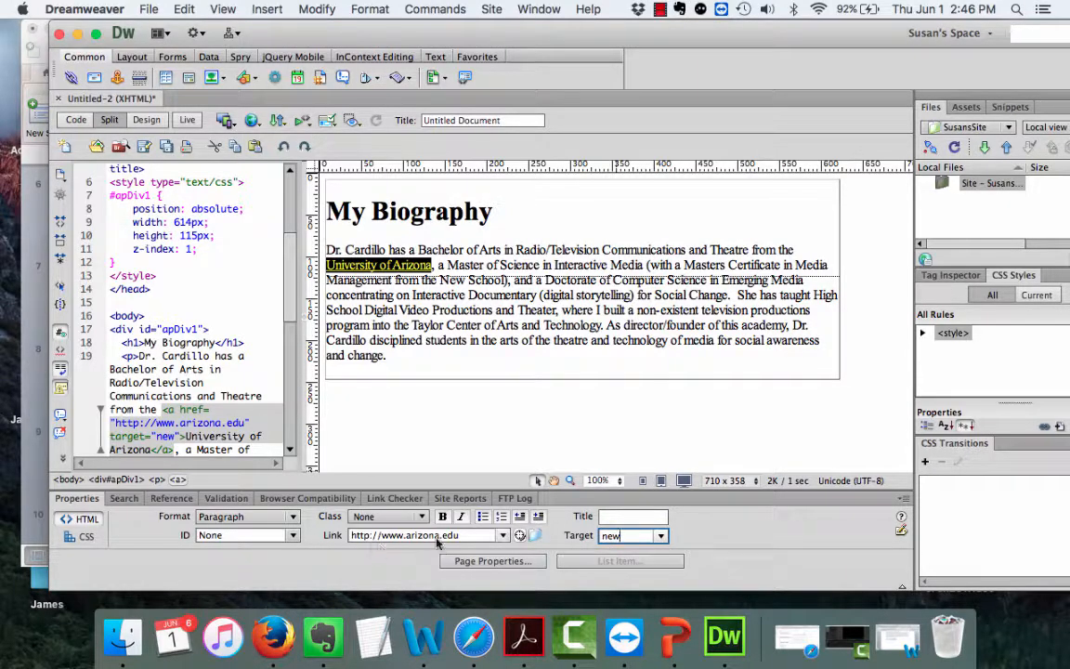
# Select the New School text and bring the Word bio back up.
pyautogui.click(538, 363)
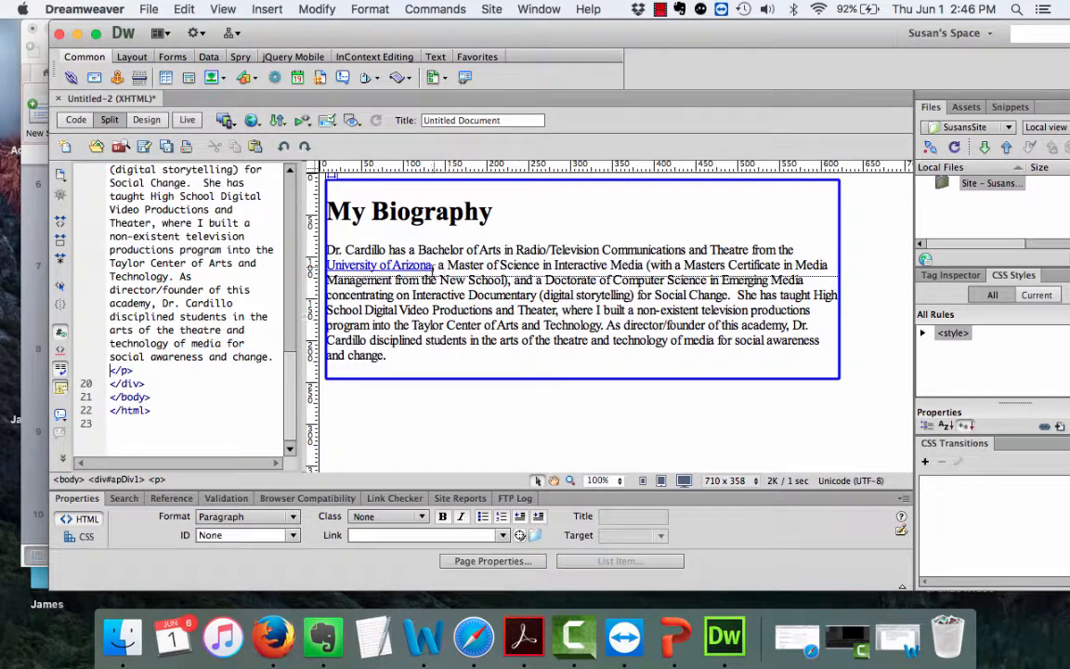
pyautogui.moveTo(441, 279); pyautogui.dragTo(509, 279)
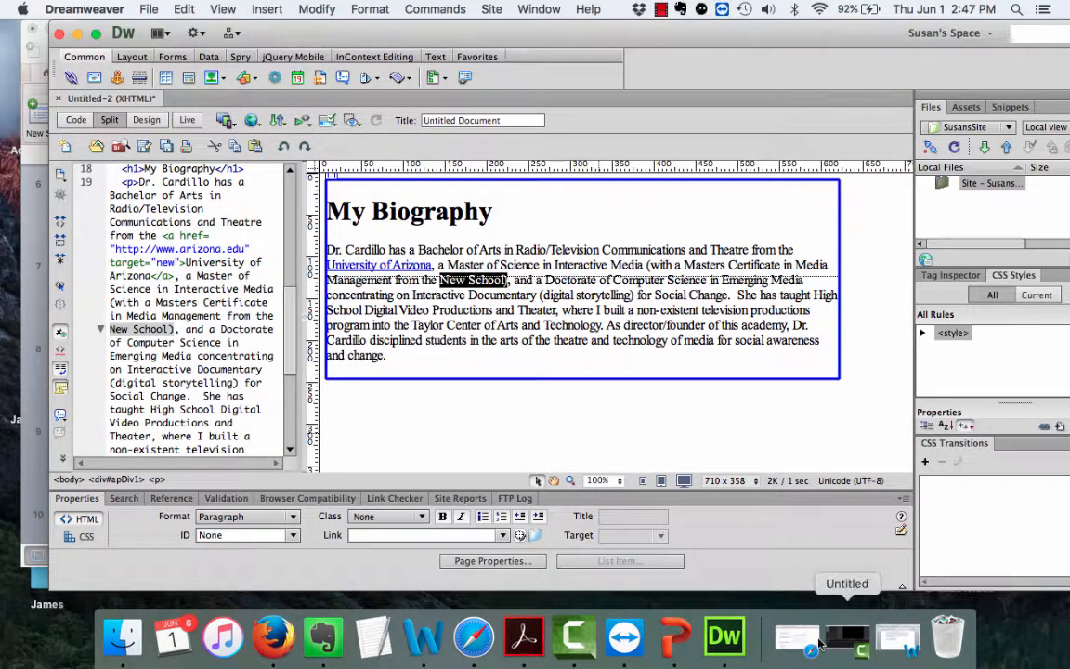
pyautogui.click(897, 639)
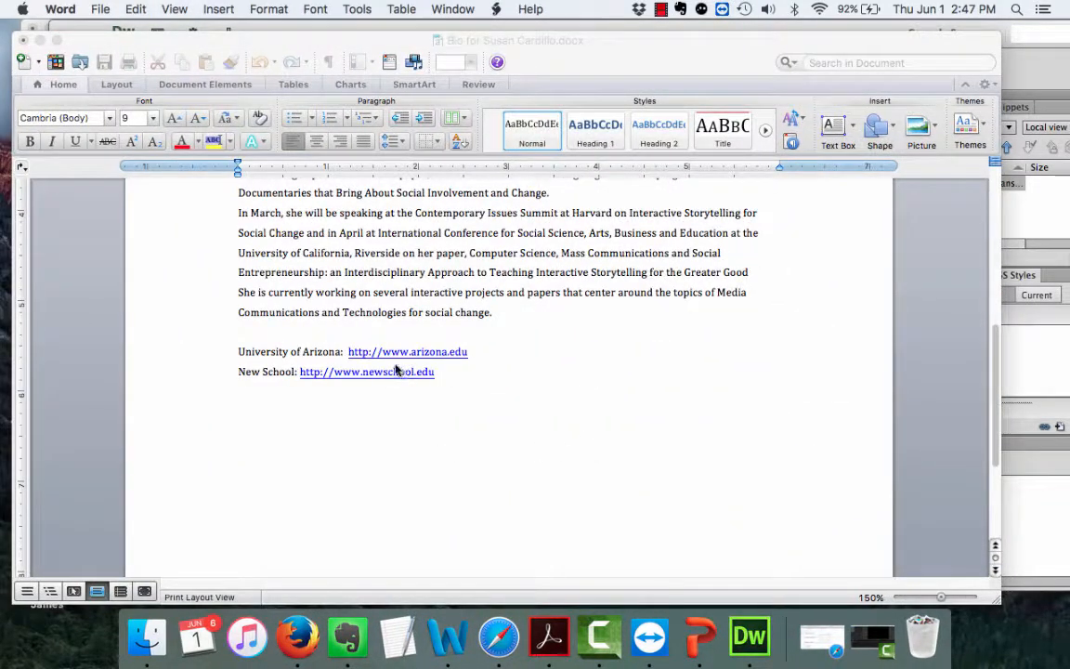
pyautogui.moveTo(436, 372); pyautogui.dragTo(304, 366)
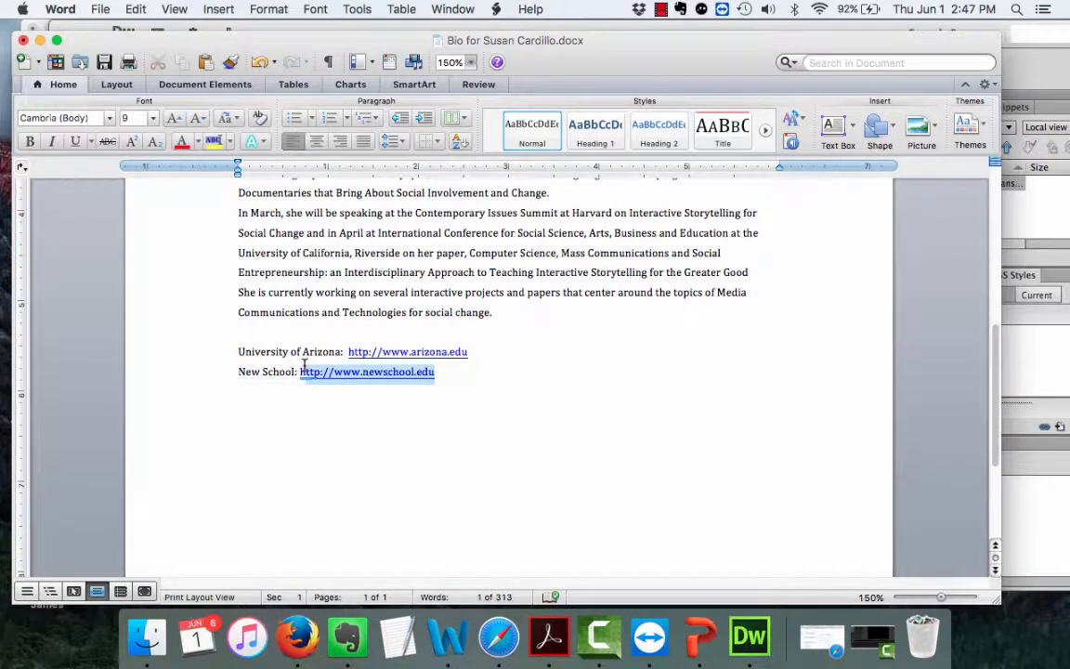
pyautogui.click(136, 9)
pyautogui.click(148, 87)
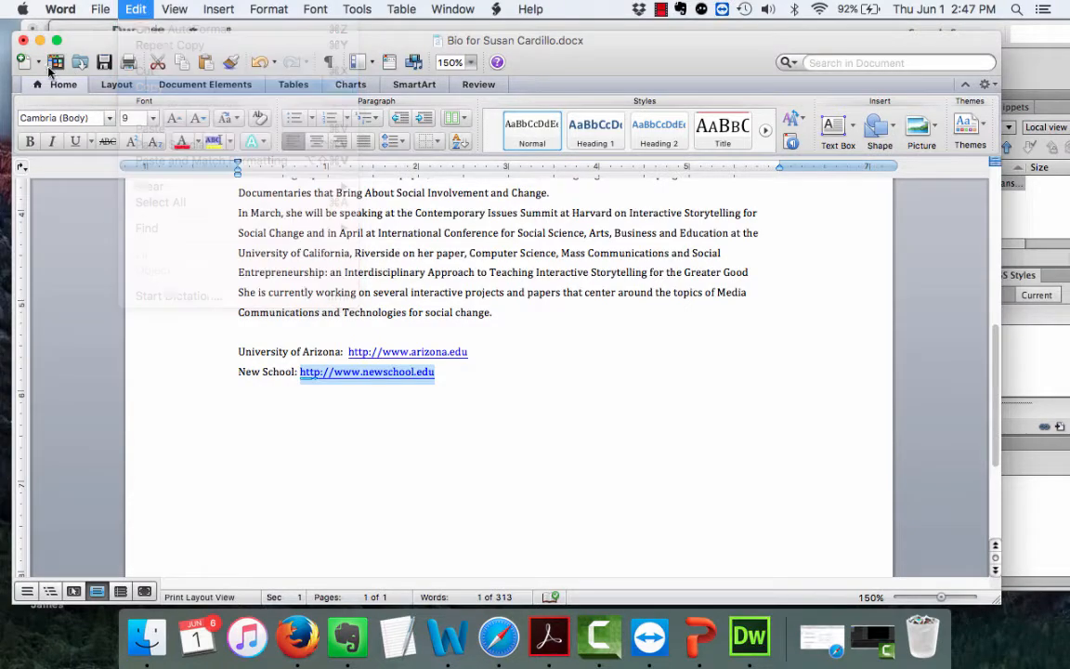
pyautogui.click(40, 40)
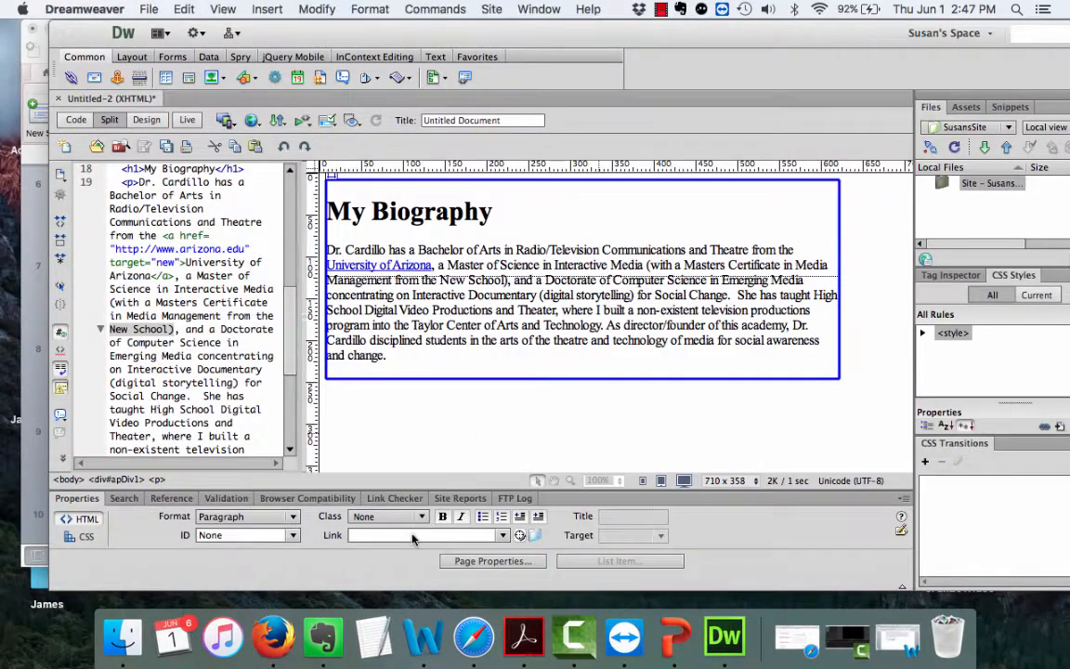
pyautogui.click(400, 536)
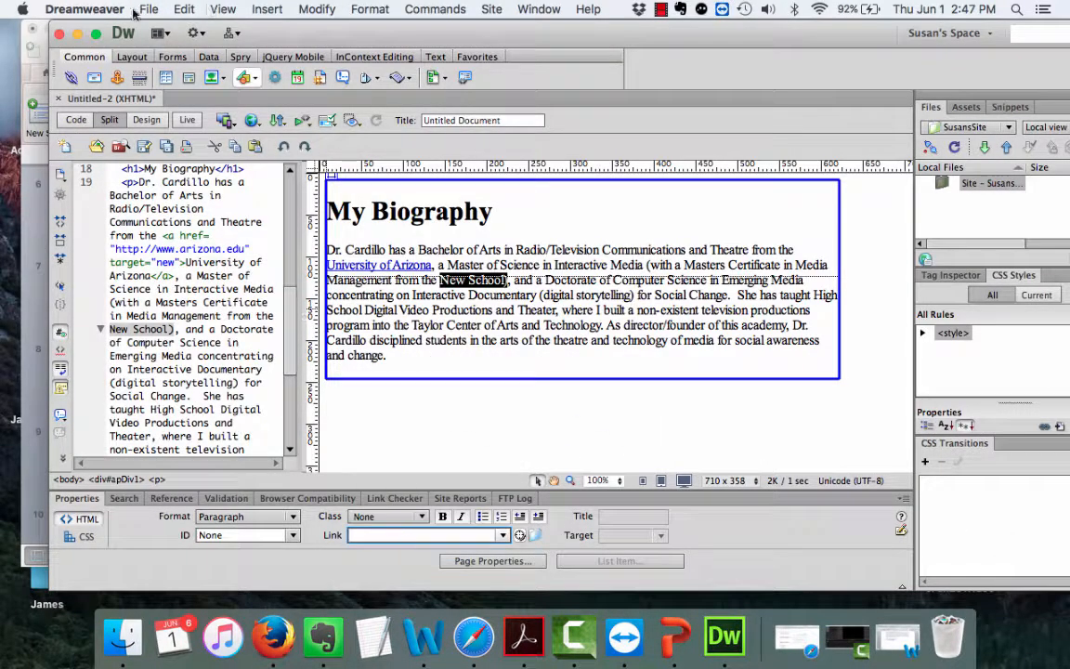
pyautogui.click(184, 9)
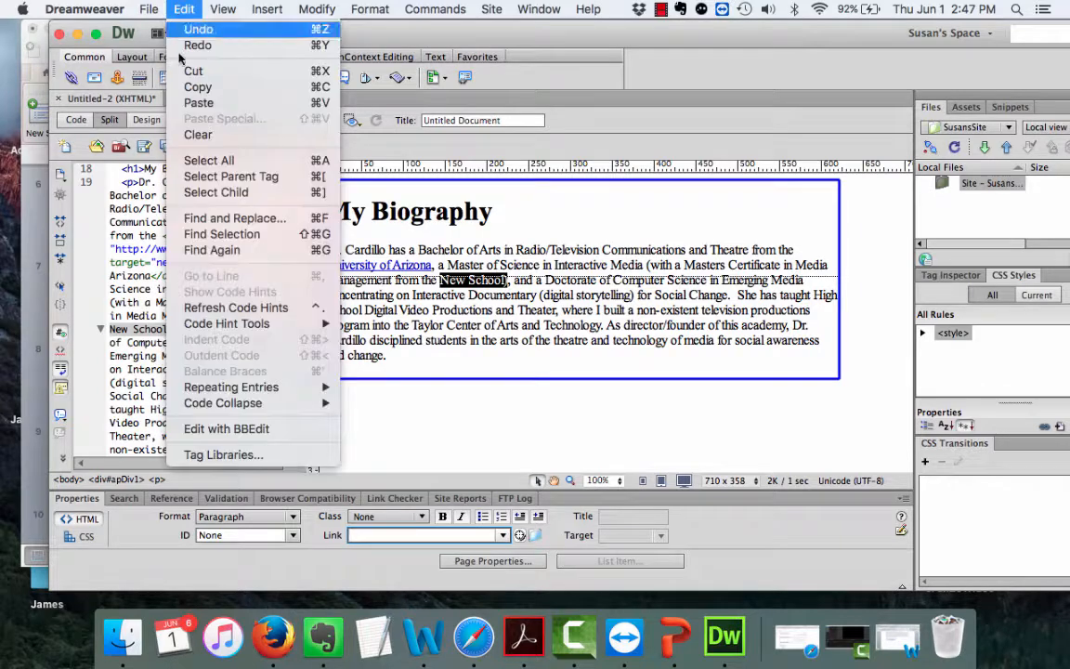
pyautogui.click(198, 102)
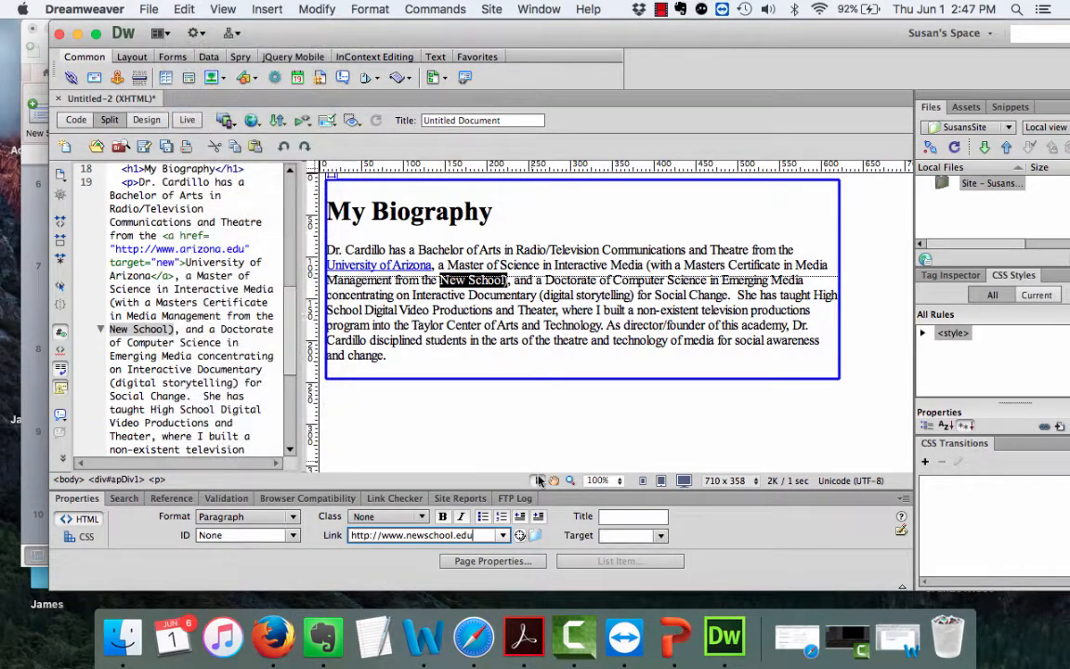
pyautogui.click(631, 535)
pyautogui.click(625, 462)
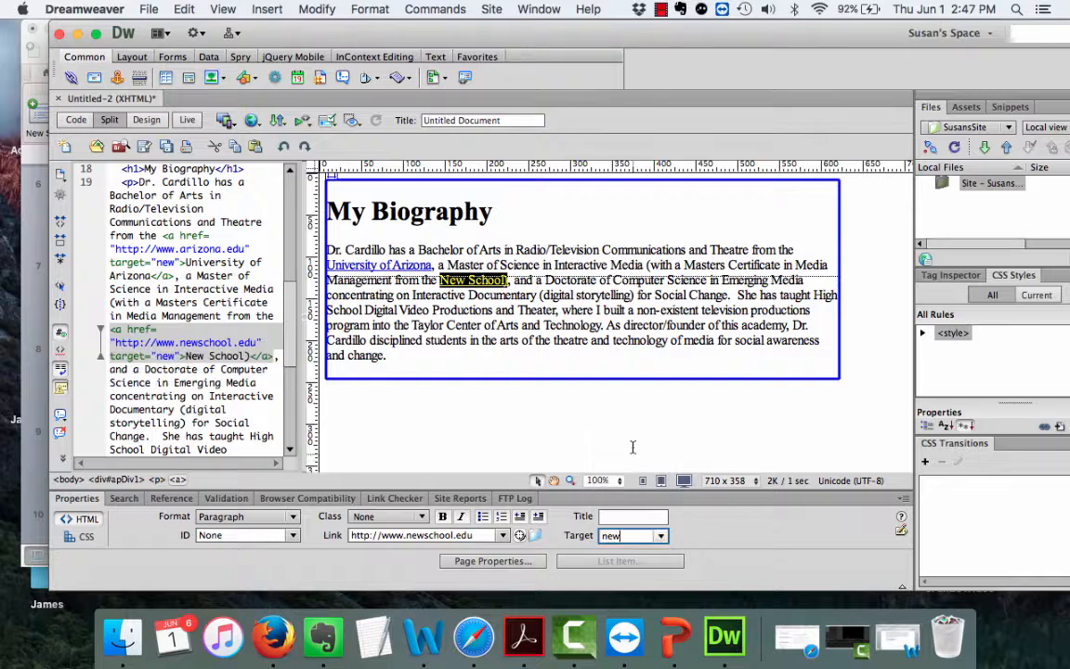
pyautogui.click(630, 359)
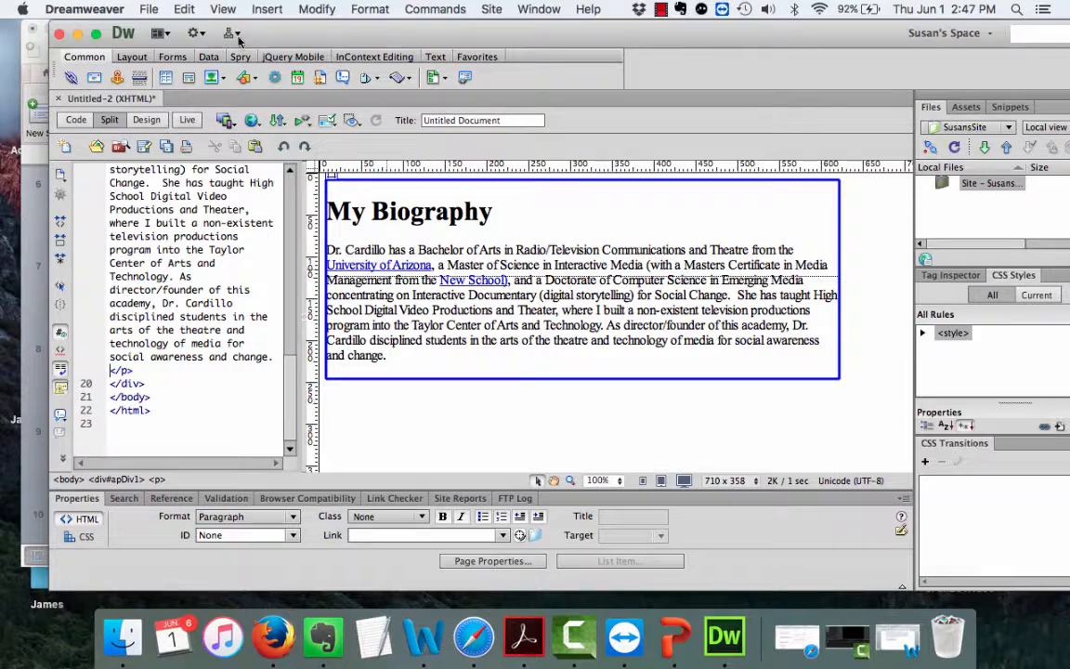
pyautogui.click(148, 9)
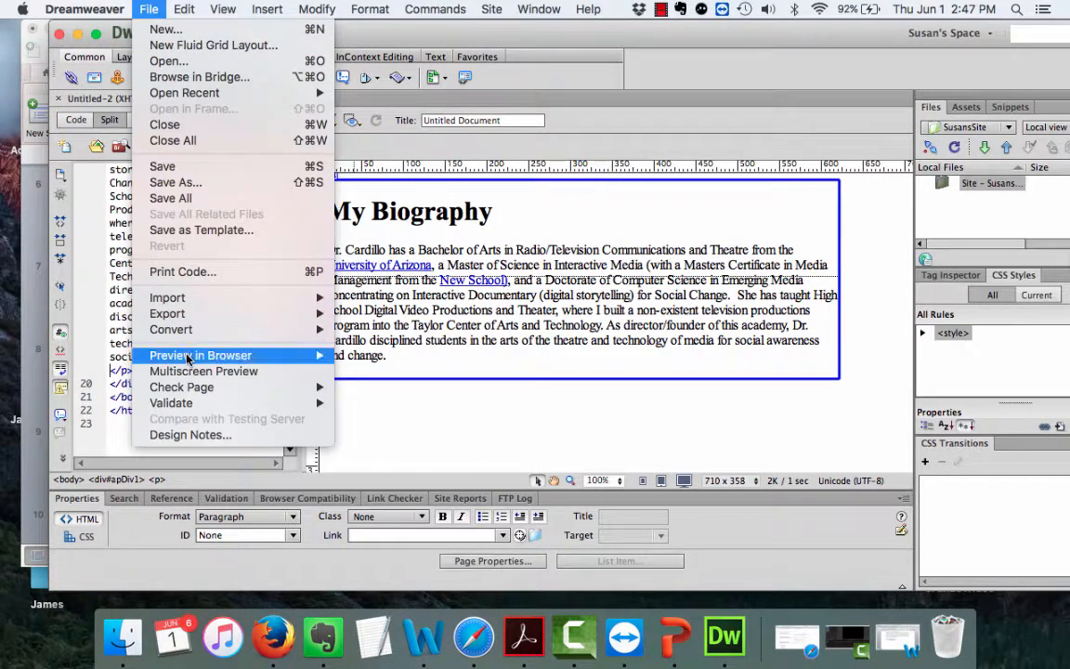
pyautogui.moveTo(187, 359)
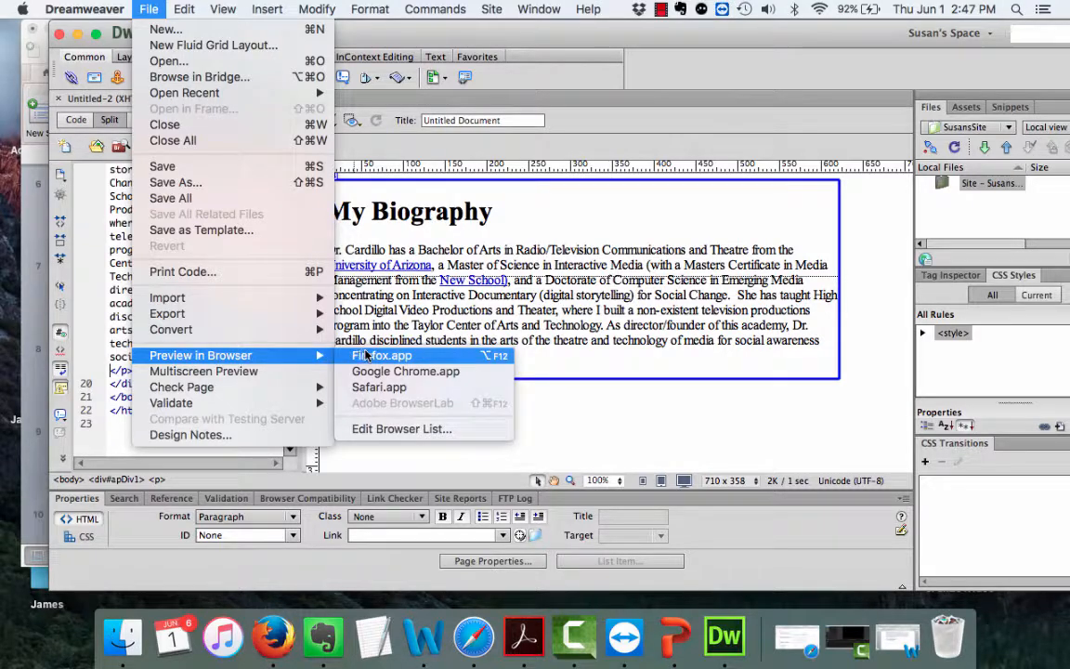
pyautogui.click(371, 355)
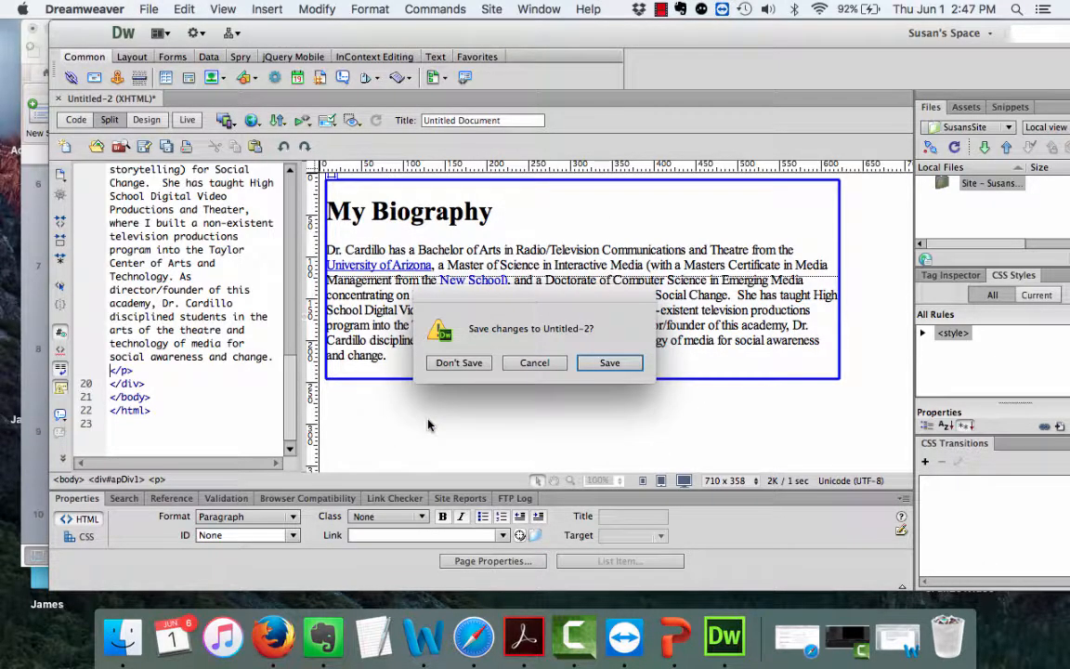
pyautogui.click(535, 363)
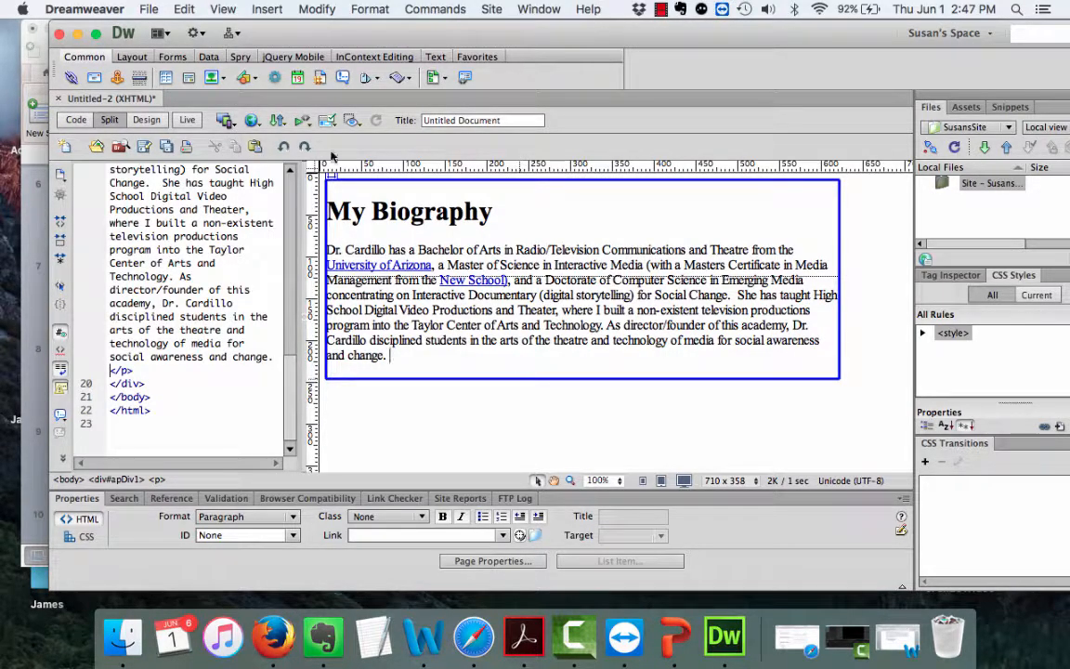
pyautogui.click(148, 9)
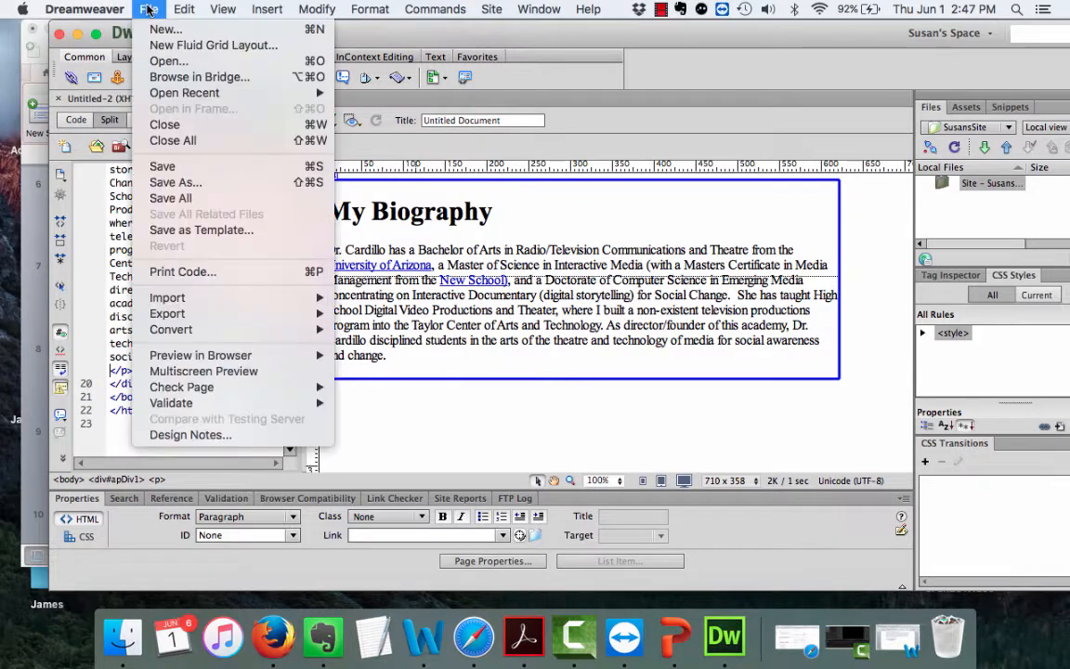
# Save the page as index.html in the SC Site folder, replacing the existing file.
pyautogui.click(167, 183)
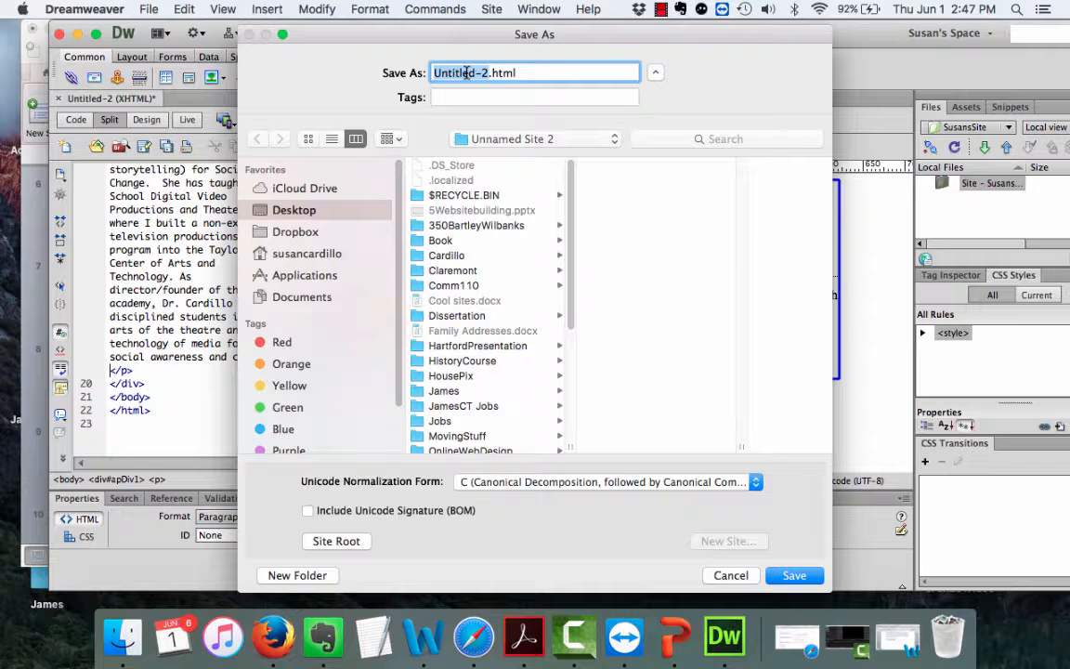
pyautogui.write('index')
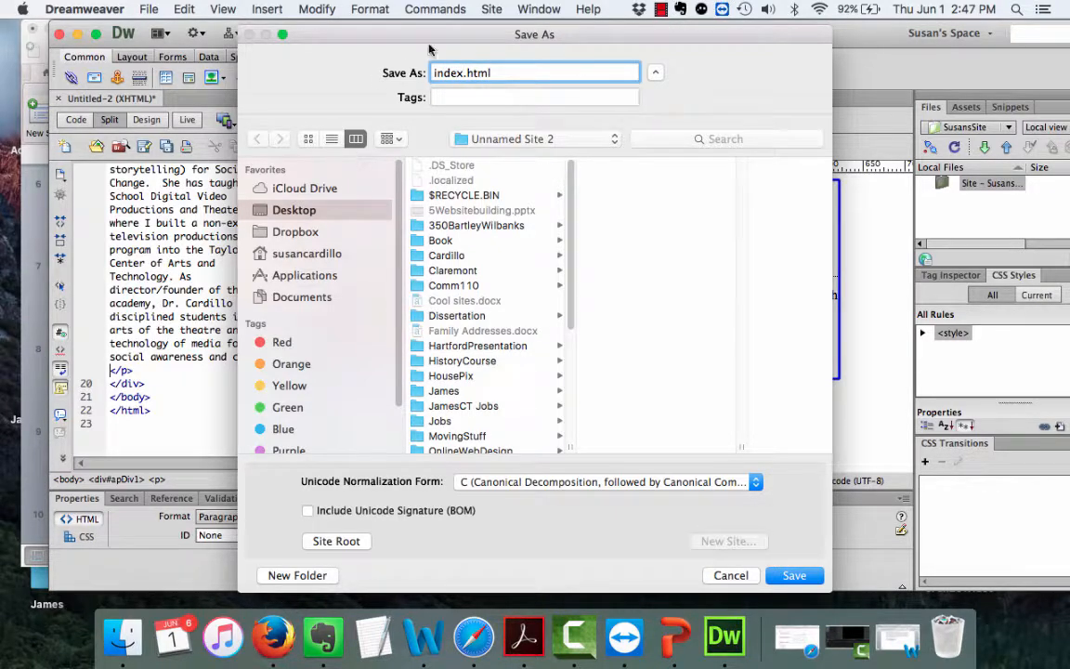
pyautogui.click(614, 140)
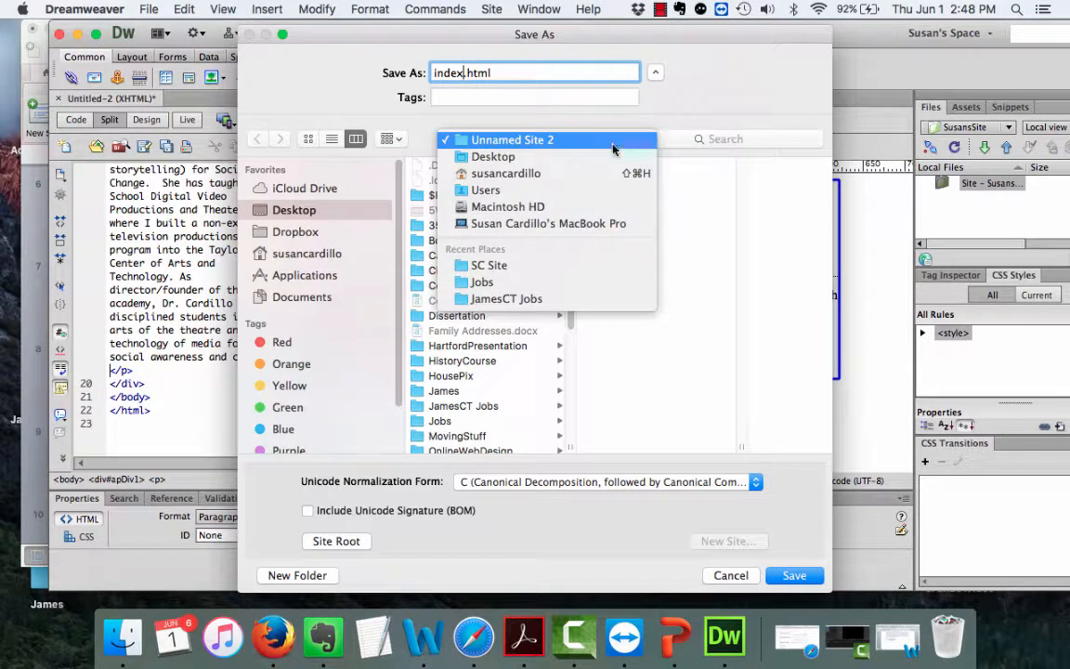
pyautogui.click(513, 271)
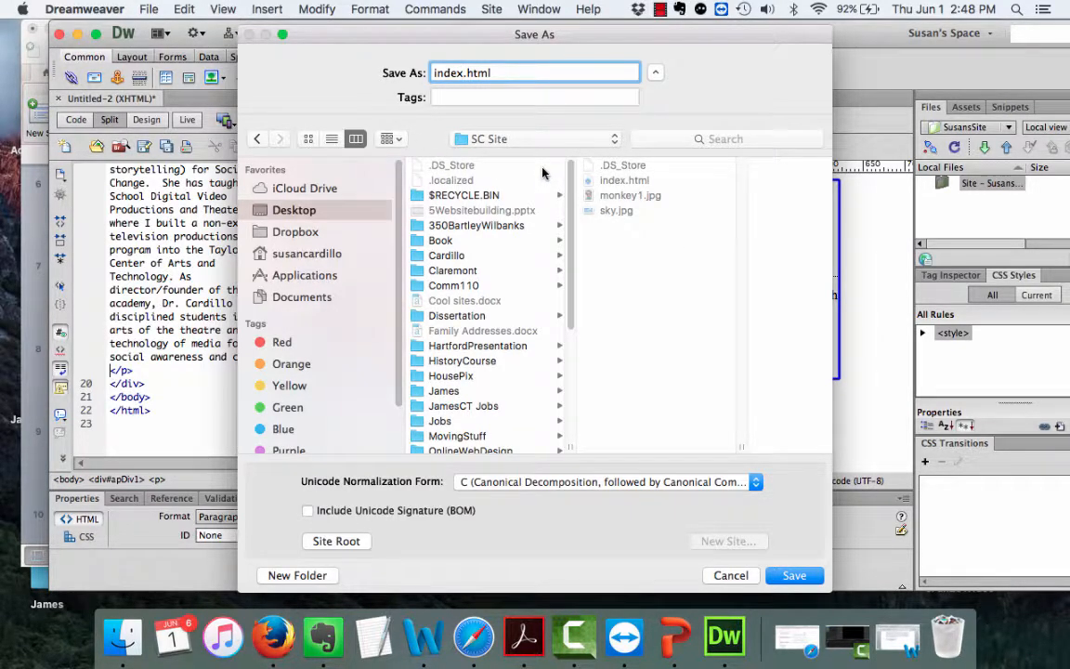
pyautogui.click(791, 577)
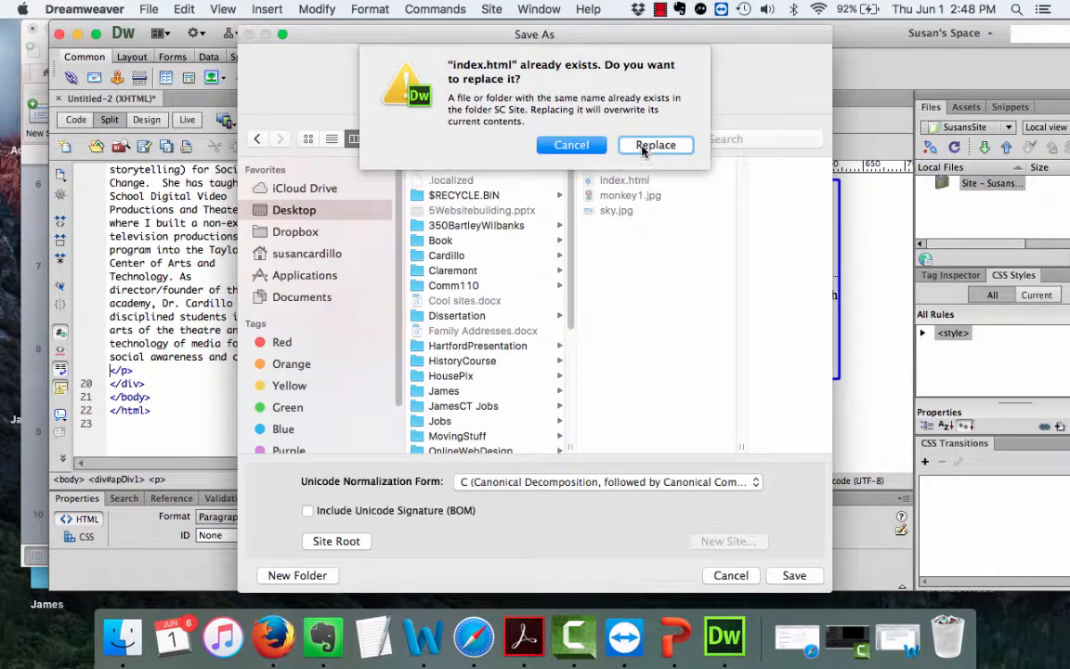
pyautogui.click(655, 146)
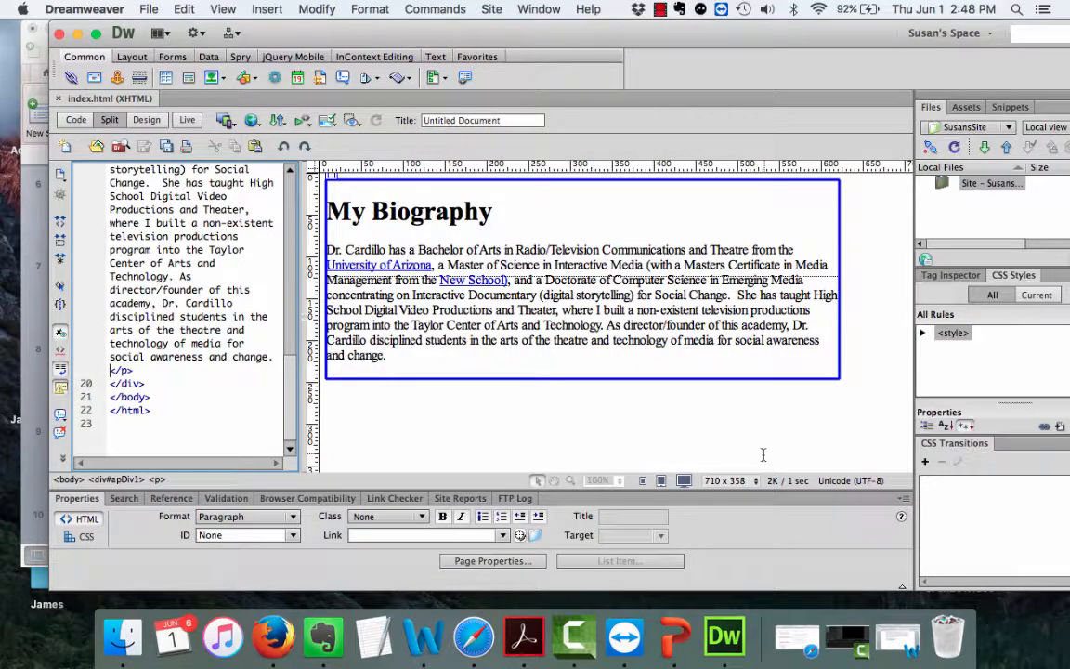
# Preview the saved page in Firefox.
pyautogui.click(147, 10)
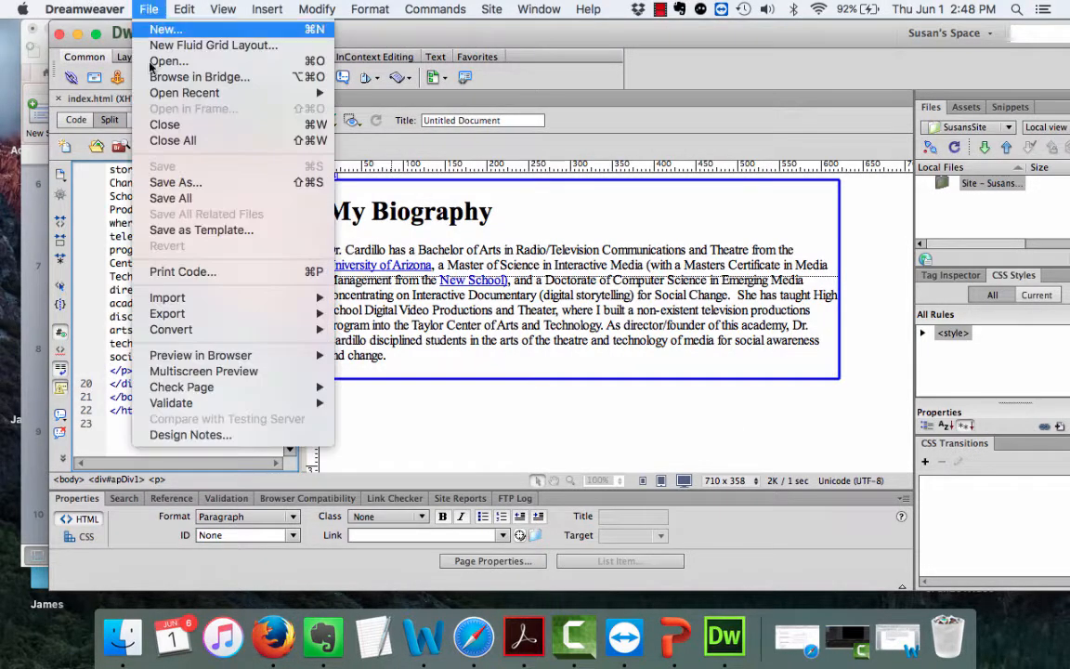
pyautogui.moveTo(236, 355)
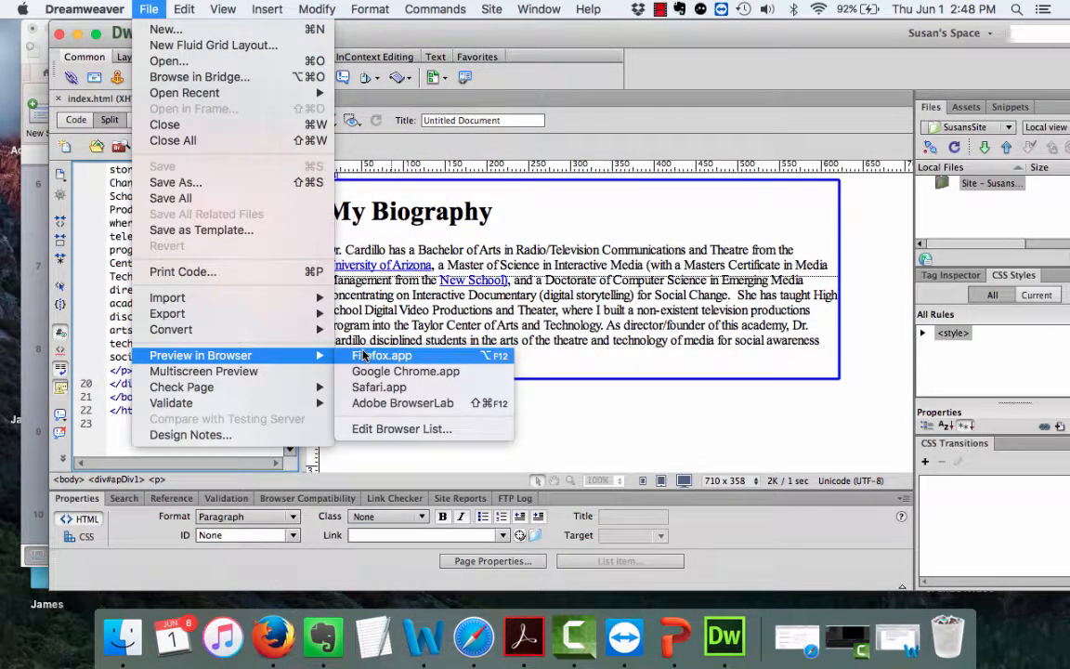
pyautogui.click(364, 356)
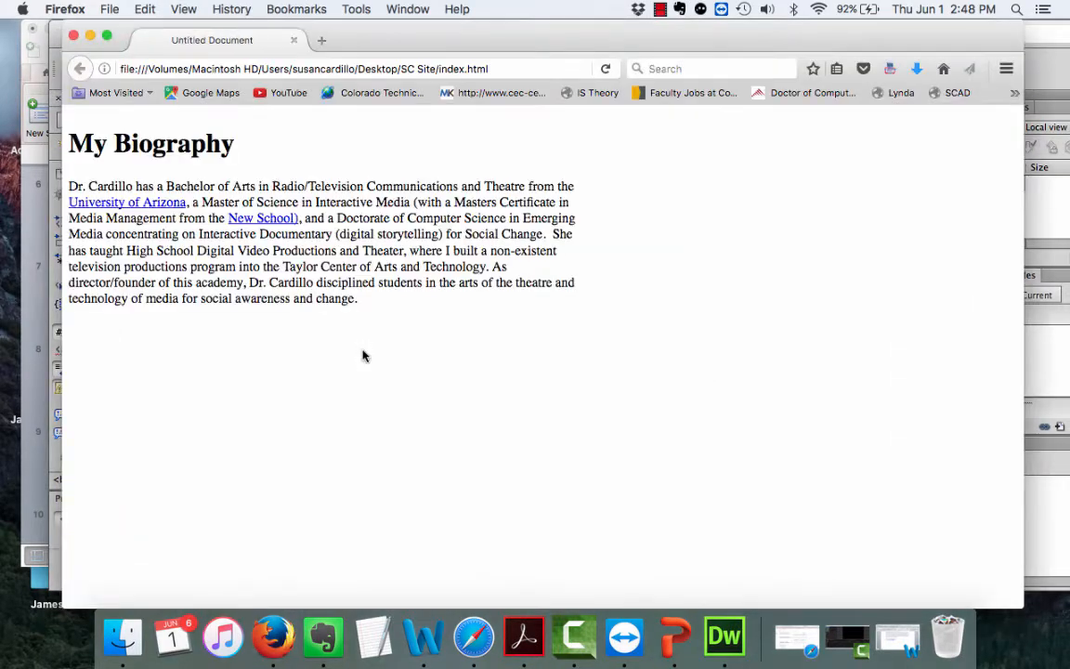
# Test the University of Arizona link, which opens arizona.edu in a new tab, then close Firefox.
pyautogui.click(133, 204)
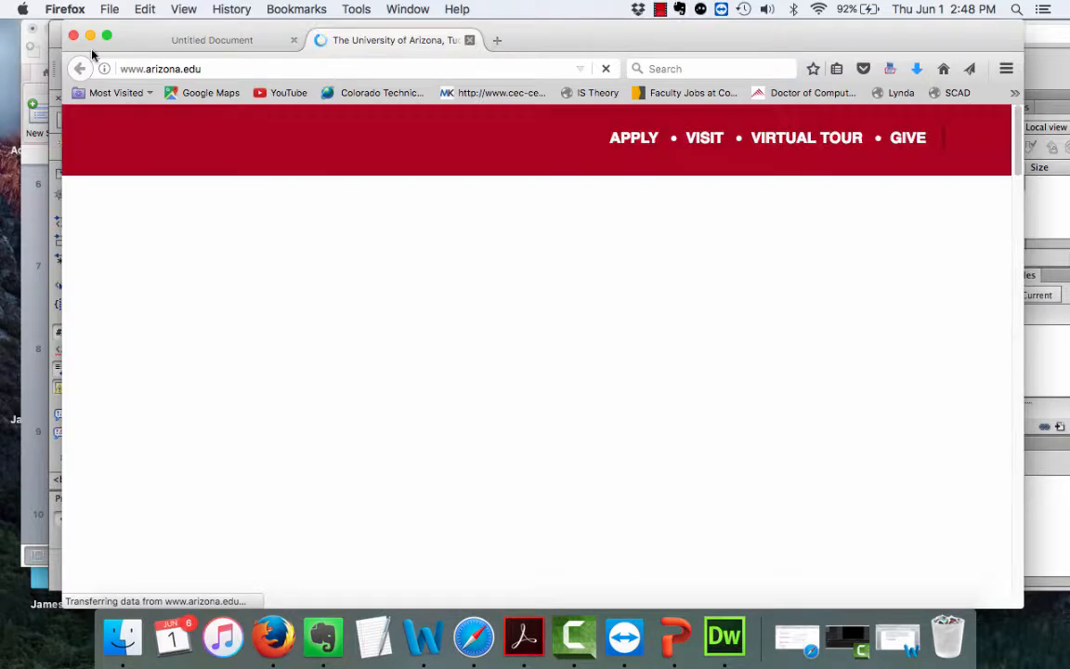
pyautogui.press('super+w')
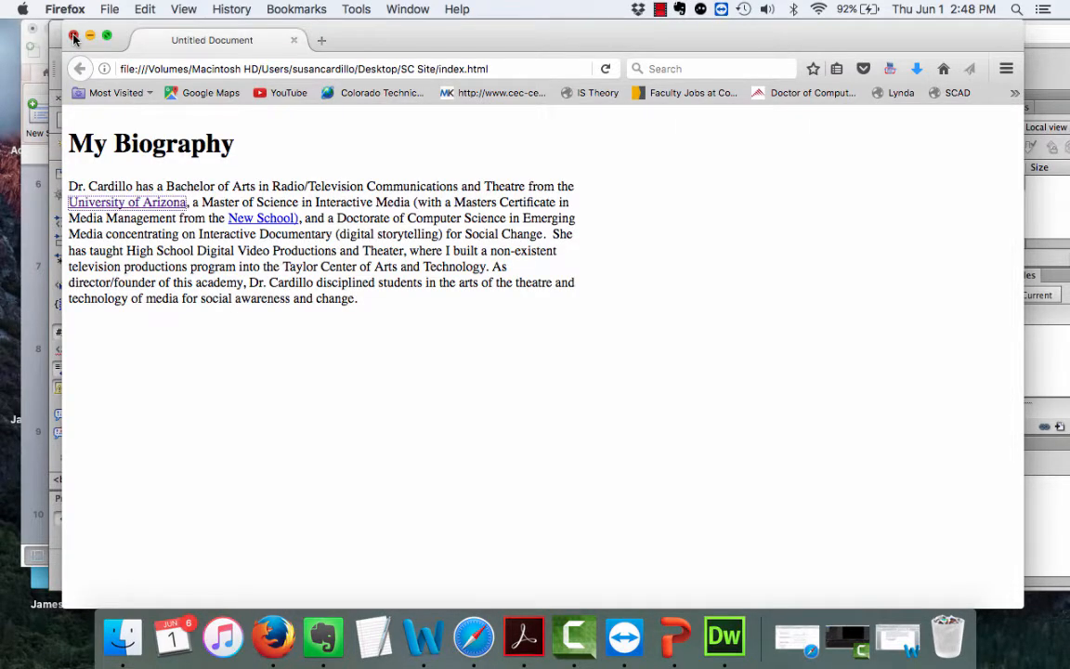
pyautogui.click(74, 36)
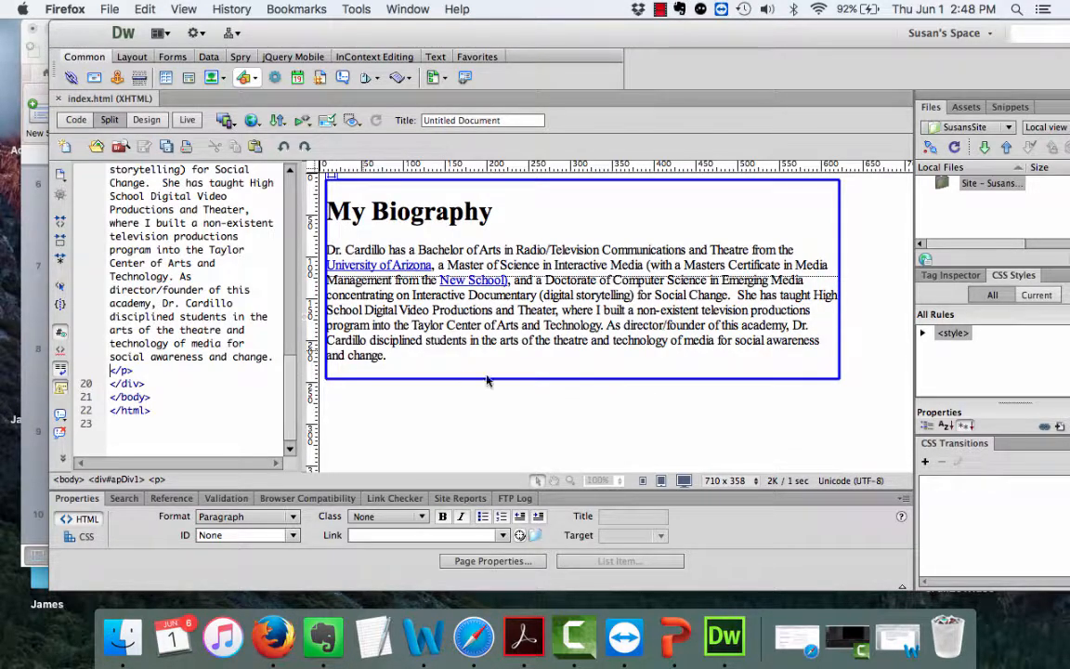
# Add an 'Email me at:' line with the author's e-mail address and start making the address an email link.
pyautogui.click(420, 363)
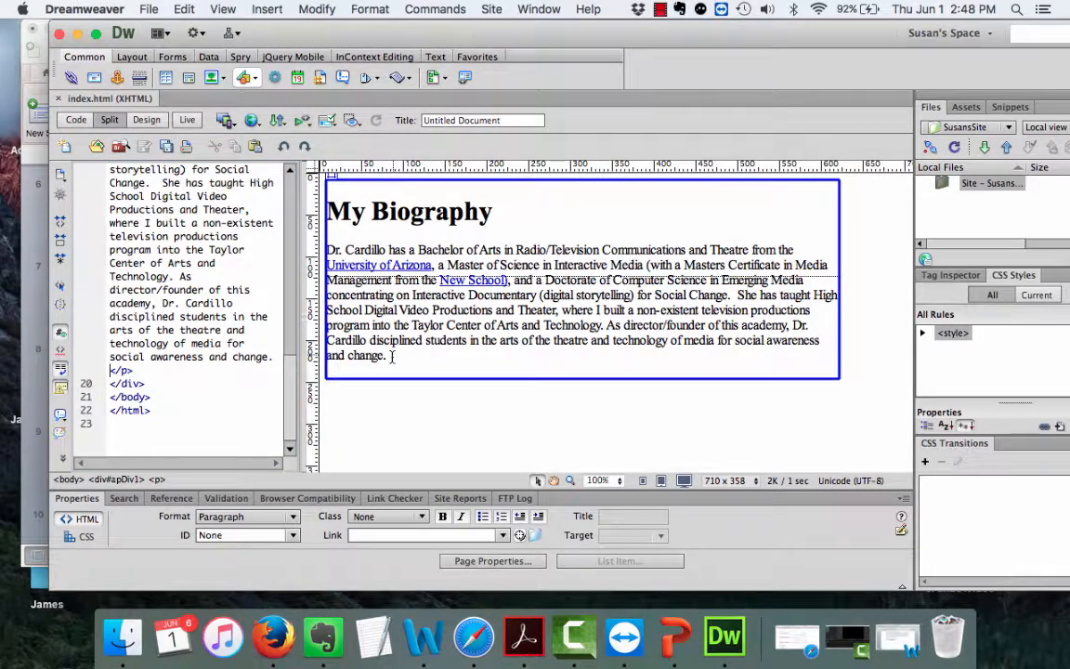
pyautogui.press('Return')
pyautogui.press('Return')
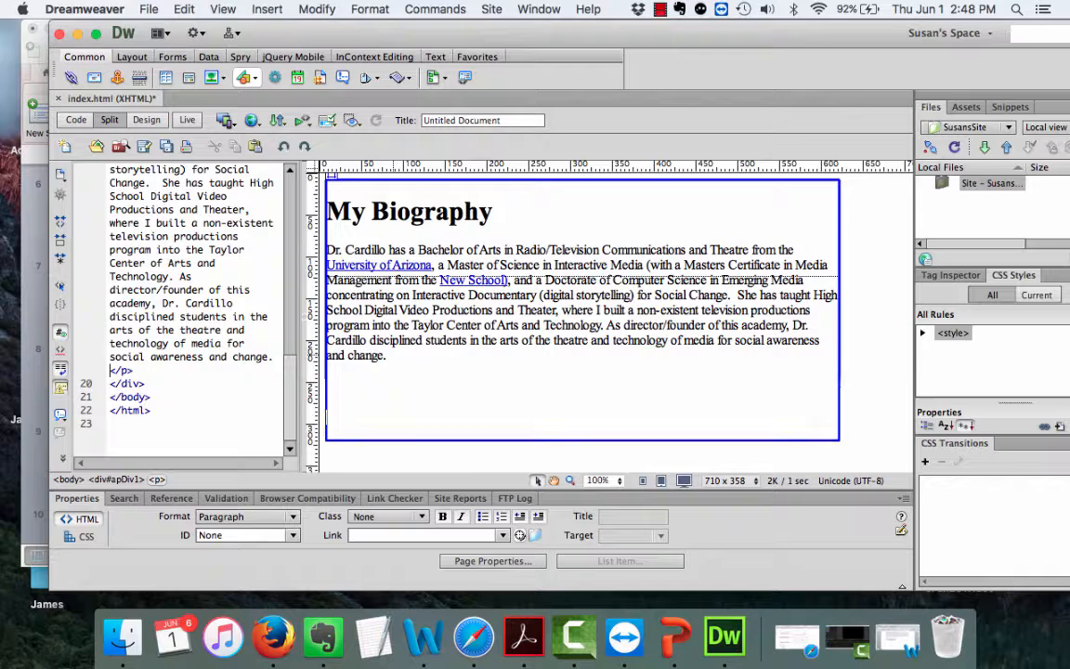
pyautogui.write('Emai')
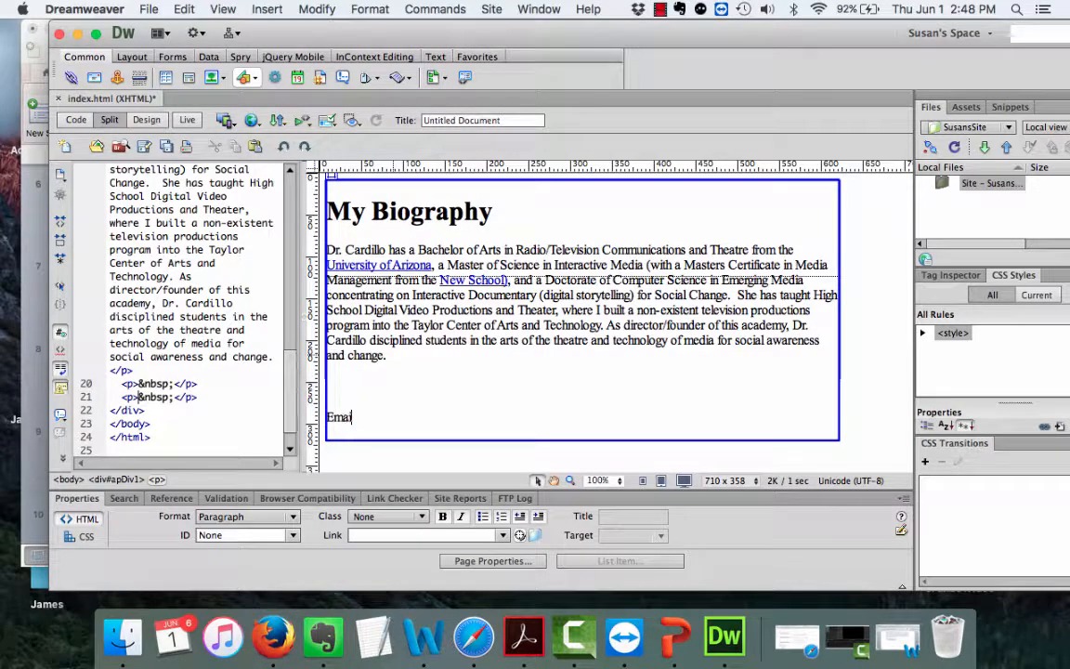
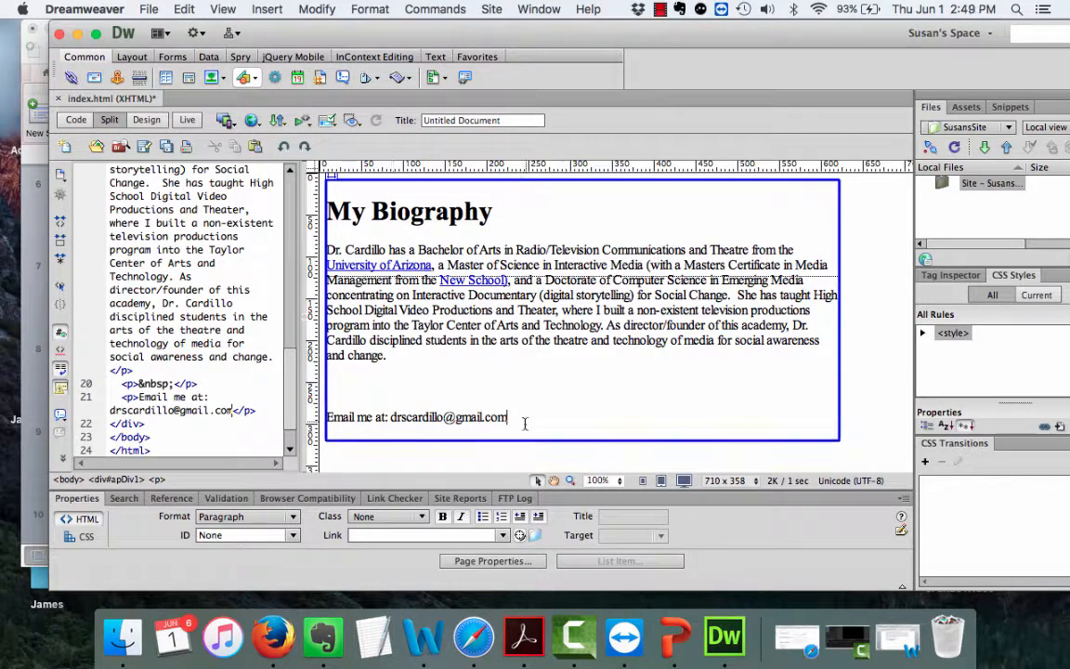
pyautogui.moveTo(525, 422); pyautogui.dragTo(393, 421)
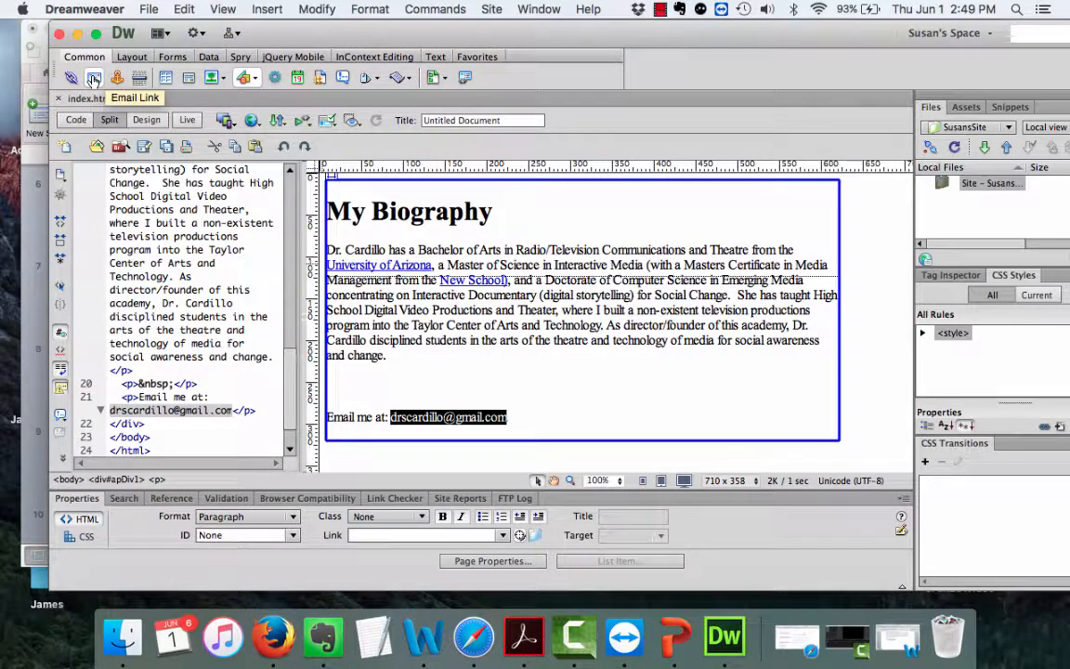
pyautogui.click(94, 80)
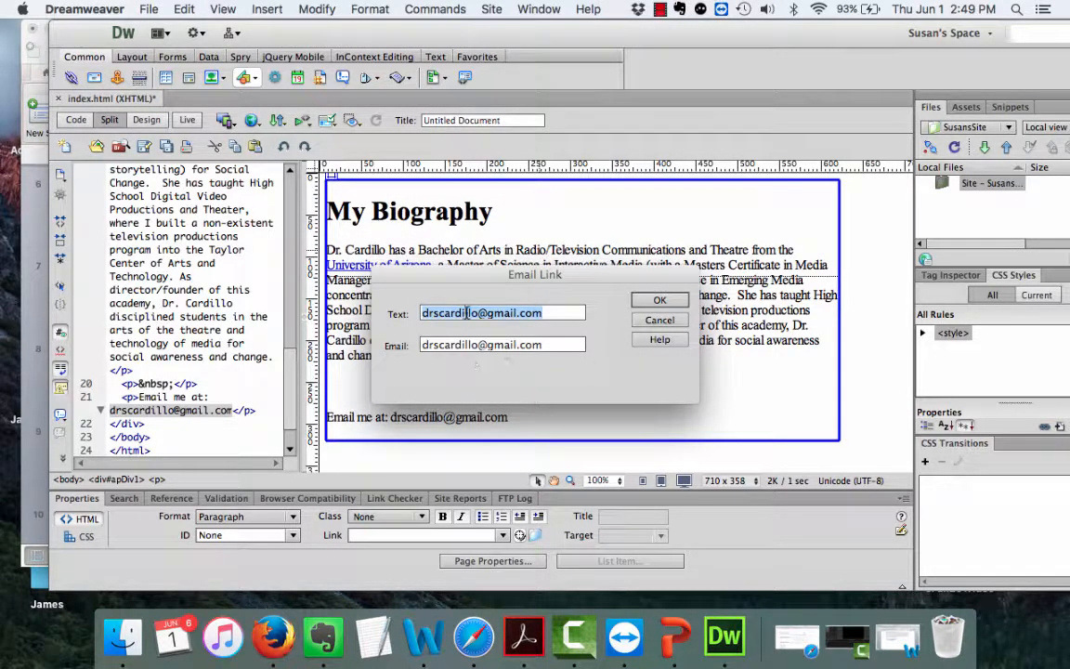
# Confirm the mailto link for the e-mail address, then place the cursor in the New School link.
pyautogui.click(659, 301)
pyautogui.click(676, 406)
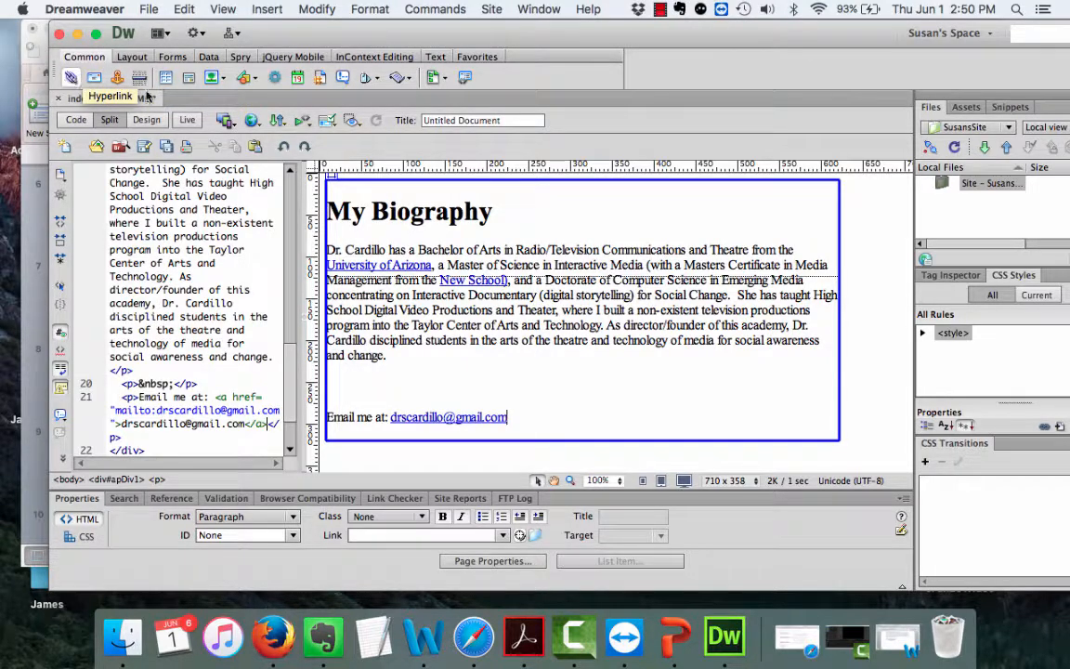
pyautogui.click(464, 281)
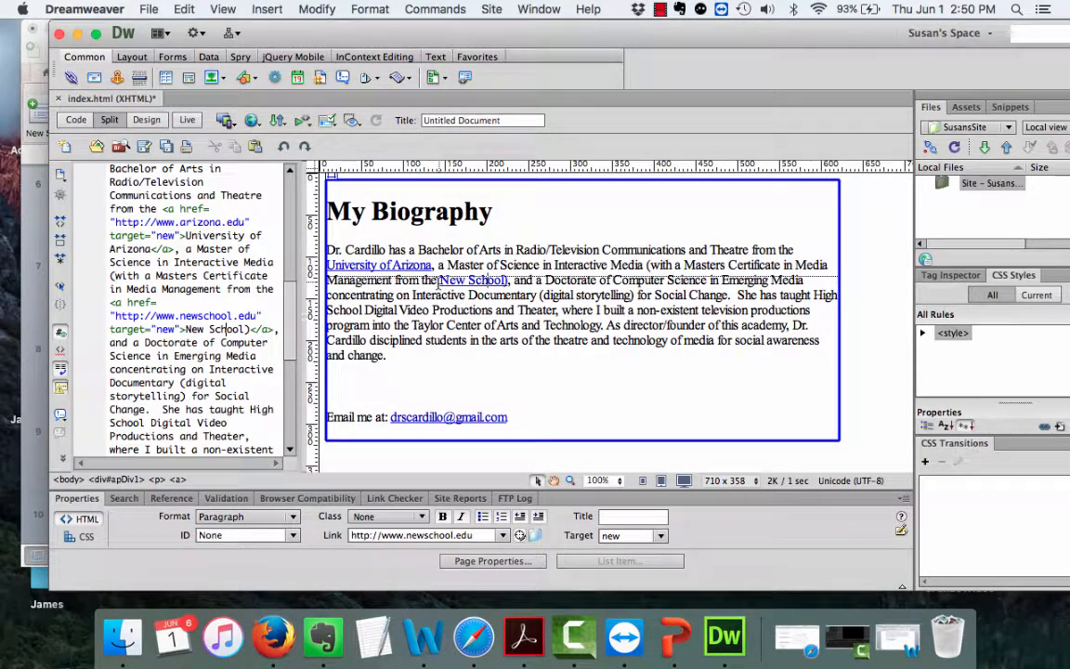
pyautogui.moveTo(439, 280); pyautogui.dragTo(507, 280)
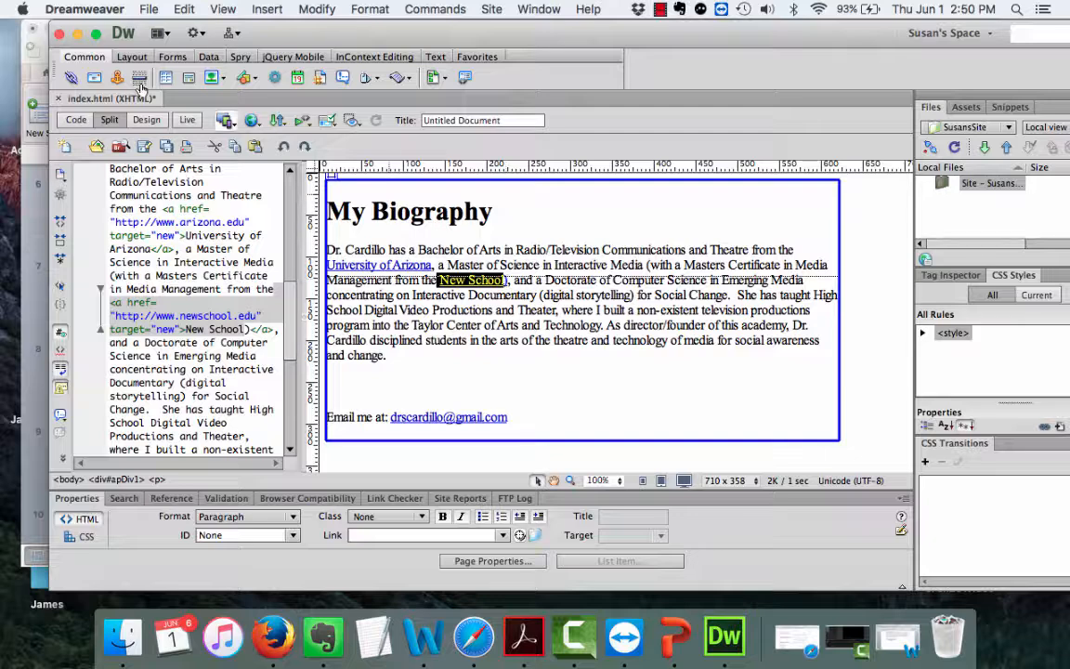
pyautogui.click(71, 78)
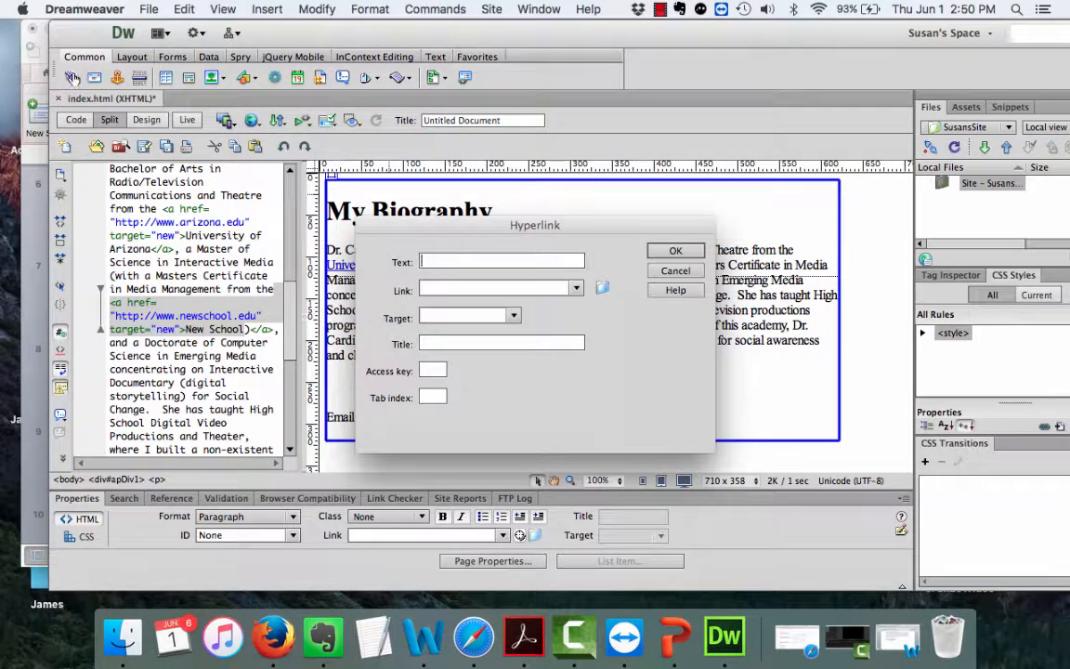
pyautogui.click(496, 290)
pyautogui.click(513, 317)
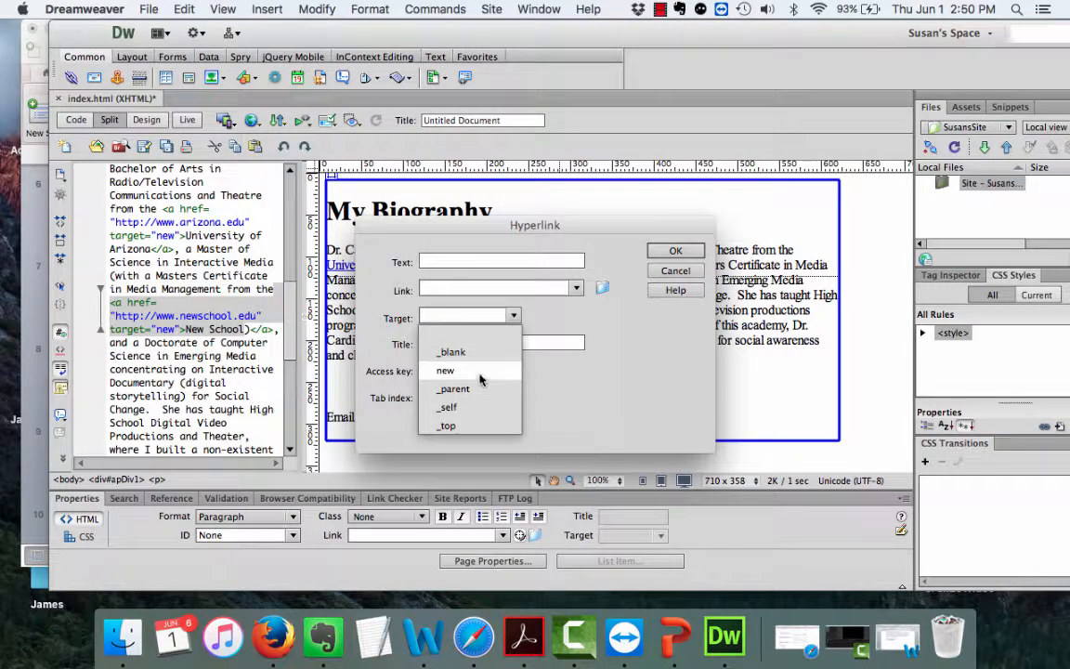
pyautogui.click(680, 272)
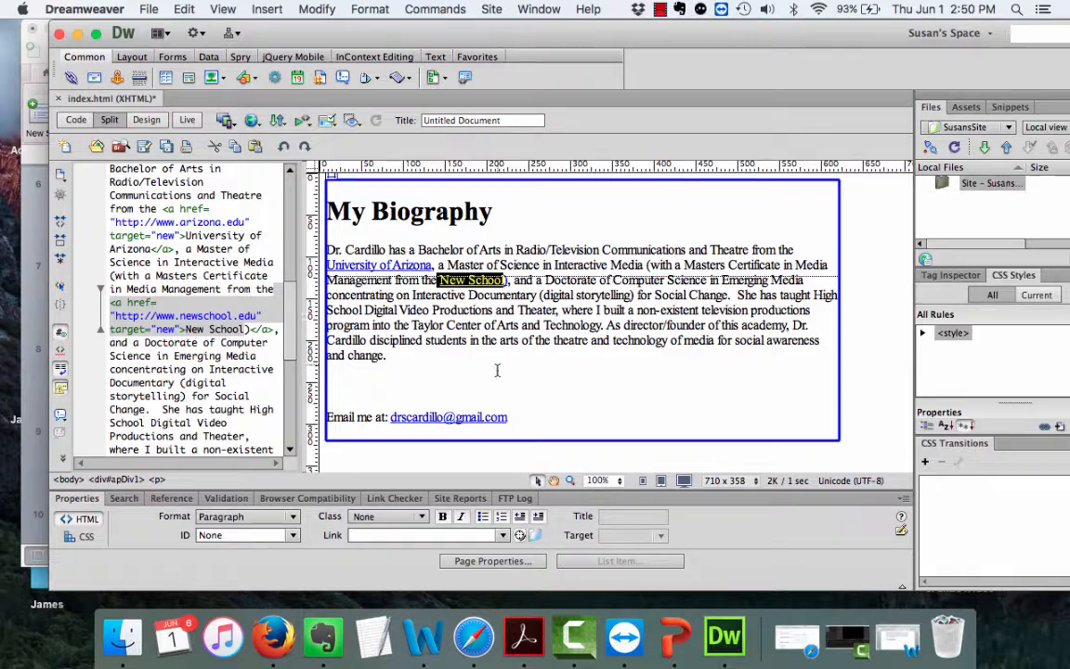
pyautogui.click(508, 410)
pyautogui.moveTo(509, 419); pyautogui.dragTo(390, 419)
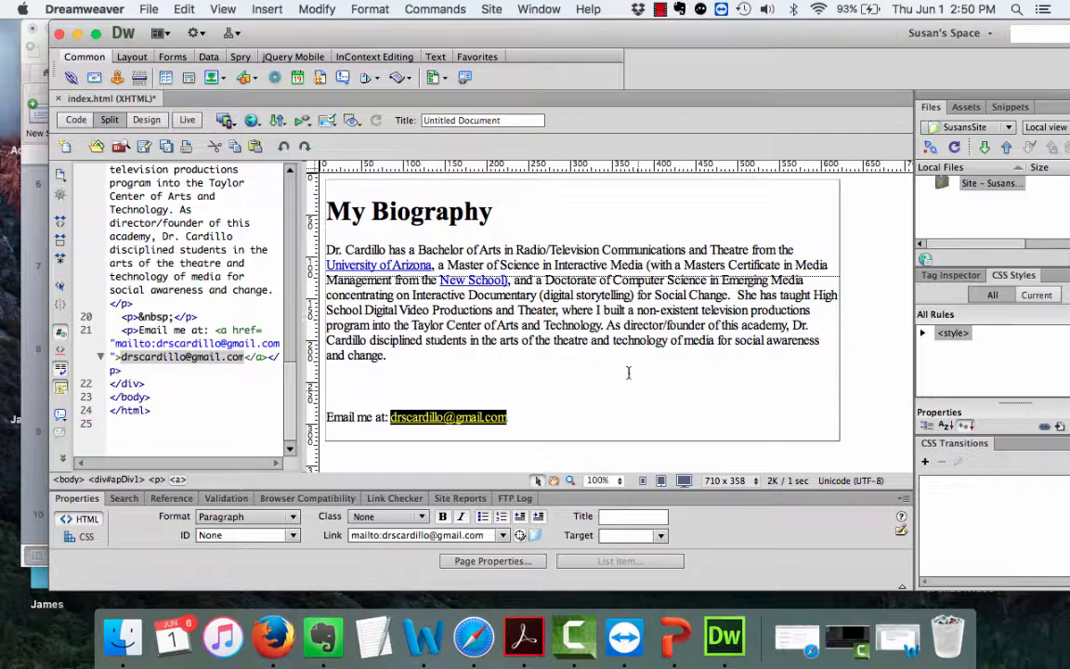
pyautogui.click(328, 253)
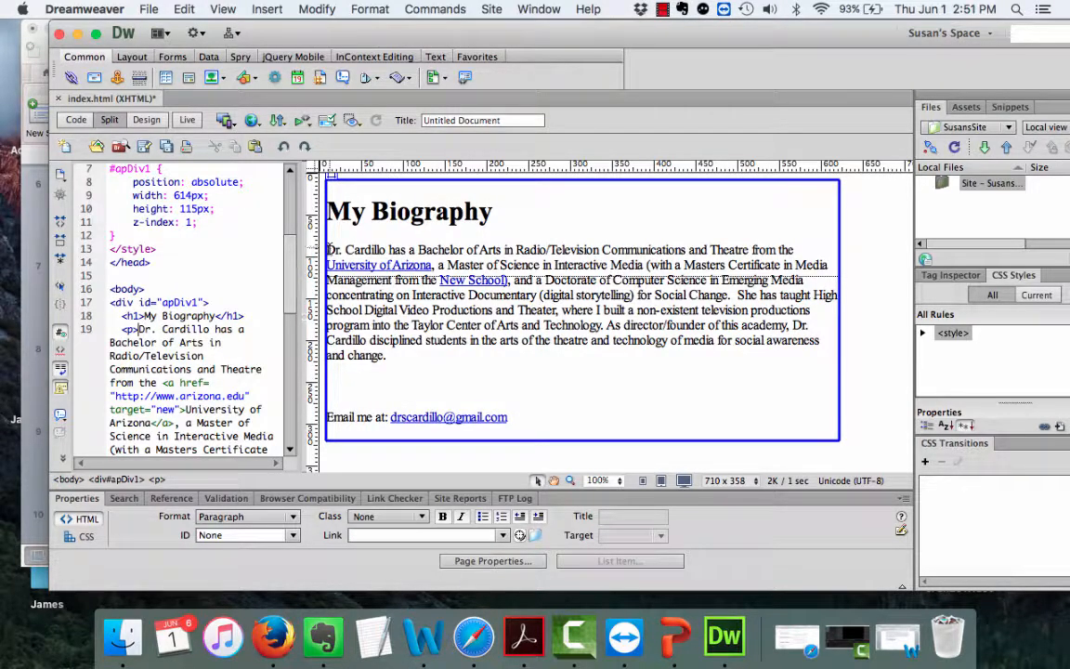
# Insert monkey1.jpg from Desktop > SC Site with the alt text 'monkey'.
pyautogui.click(266, 9)
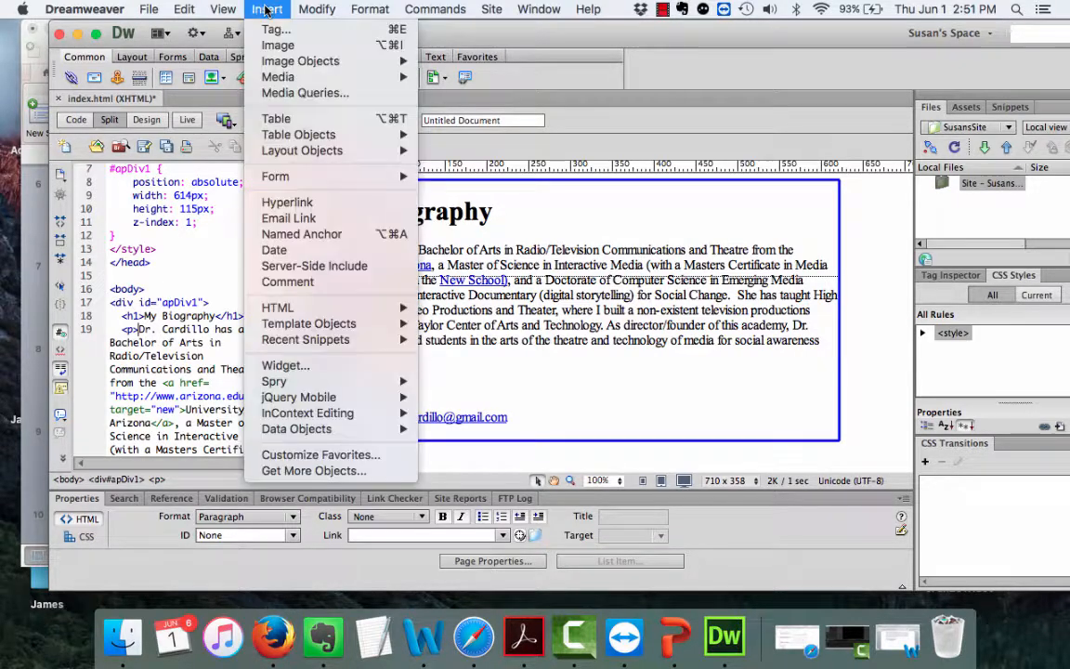
pyautogui.click(271, 46)
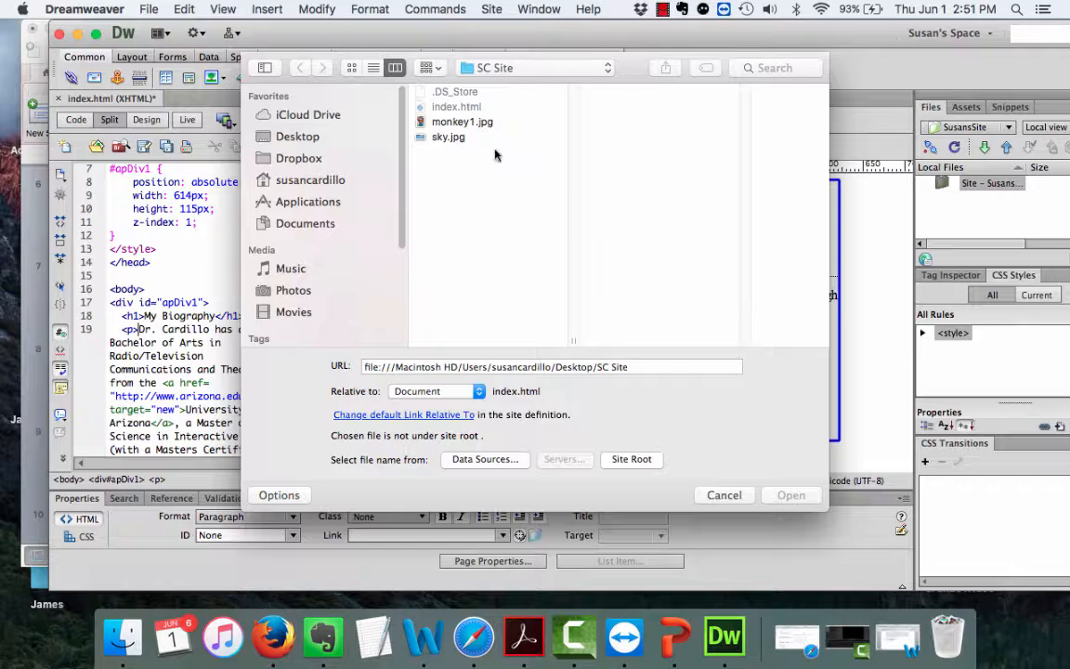
pyautogui.click(281, 138)
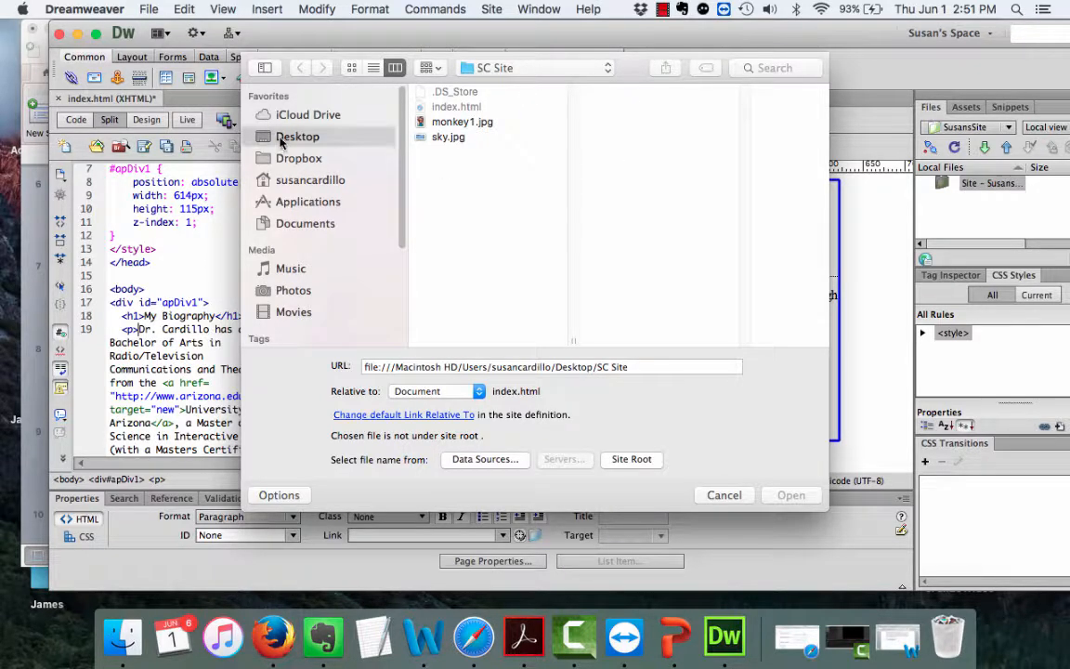
pyautogui.scroll(-5, 445, 214)
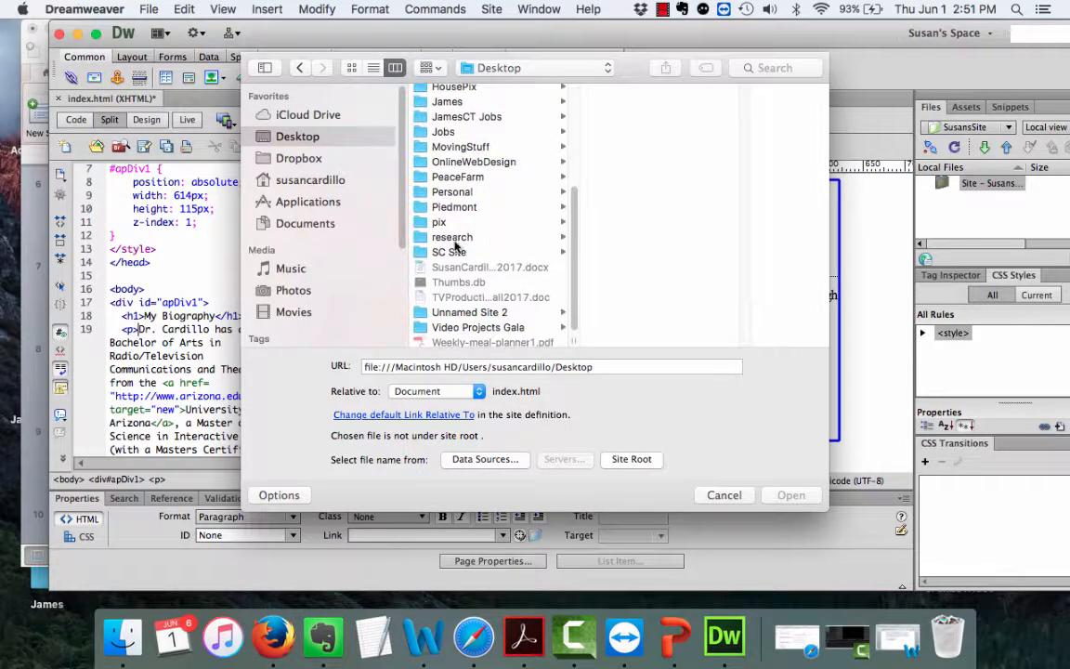
pyautogui.click(449, 252)
pyautogui.click(604, 122)
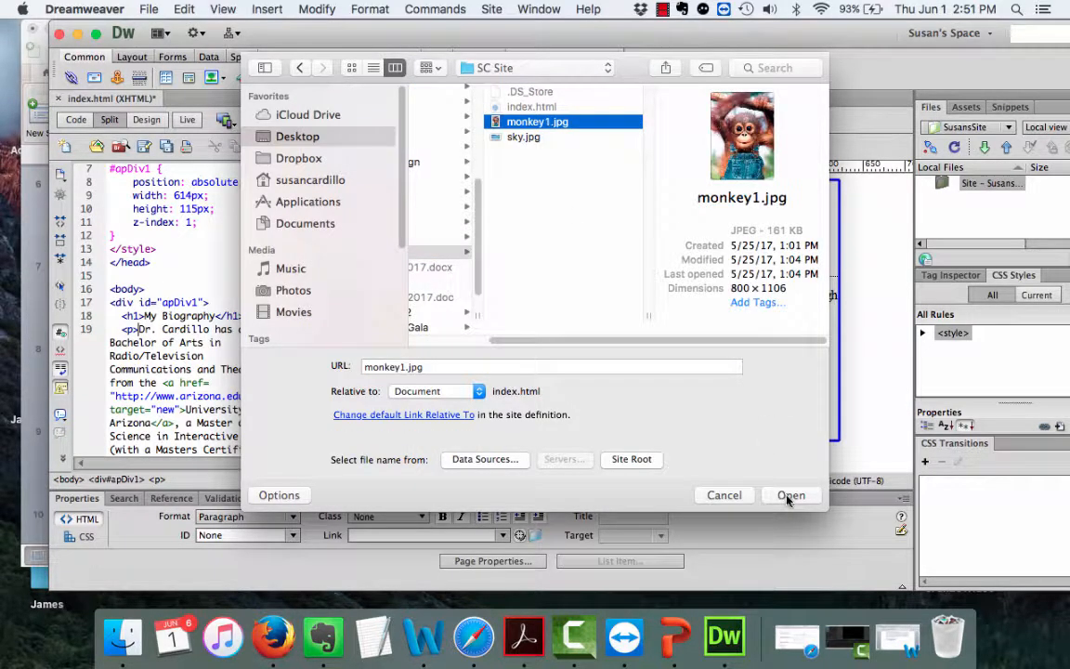
pyautogui.click(789, 495)
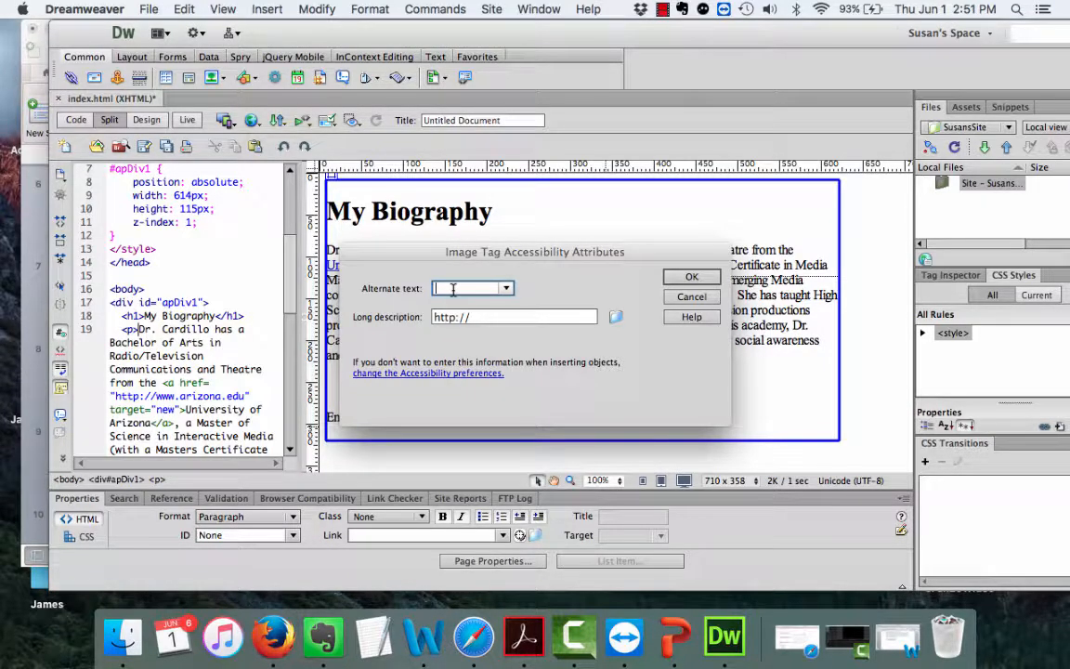
pyautogui.write('monkey')
pyautogui.click(690, 278)
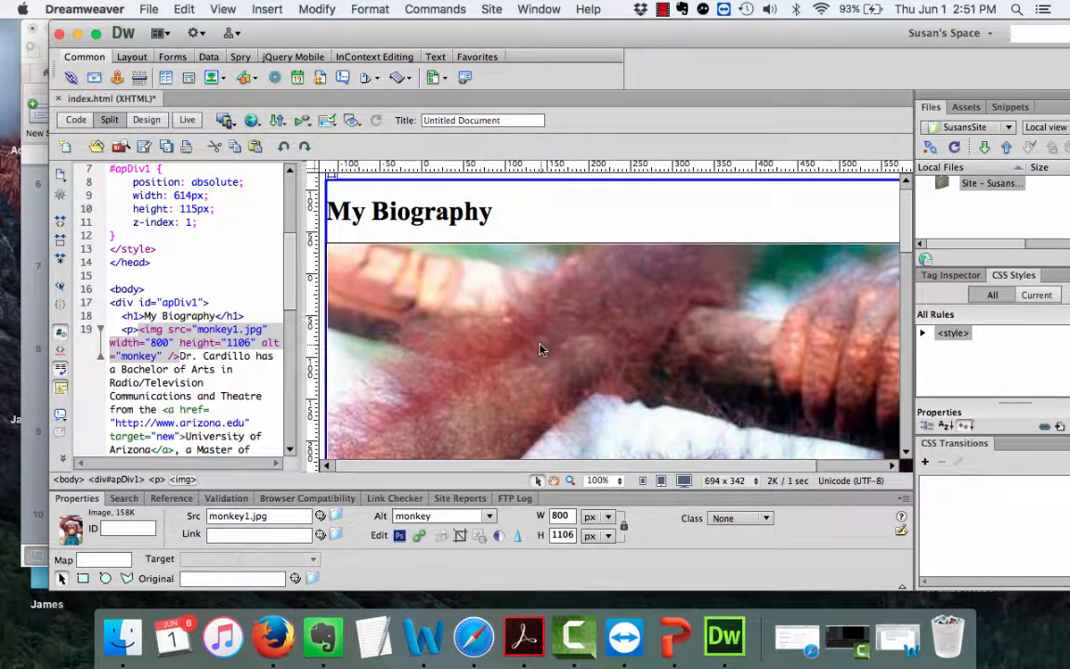
# Set the monkey image width to 200 px so its height scales proportionally.
pyautogui.scroll(-20, 540, 350)
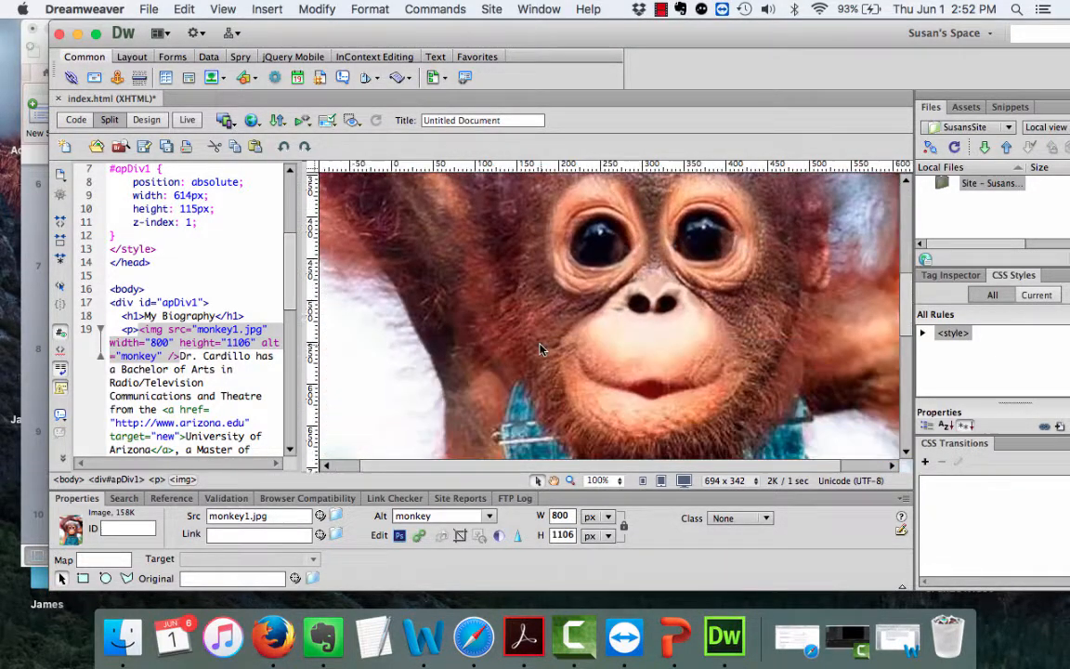
pyautogui.scroll(2, 542, 348)
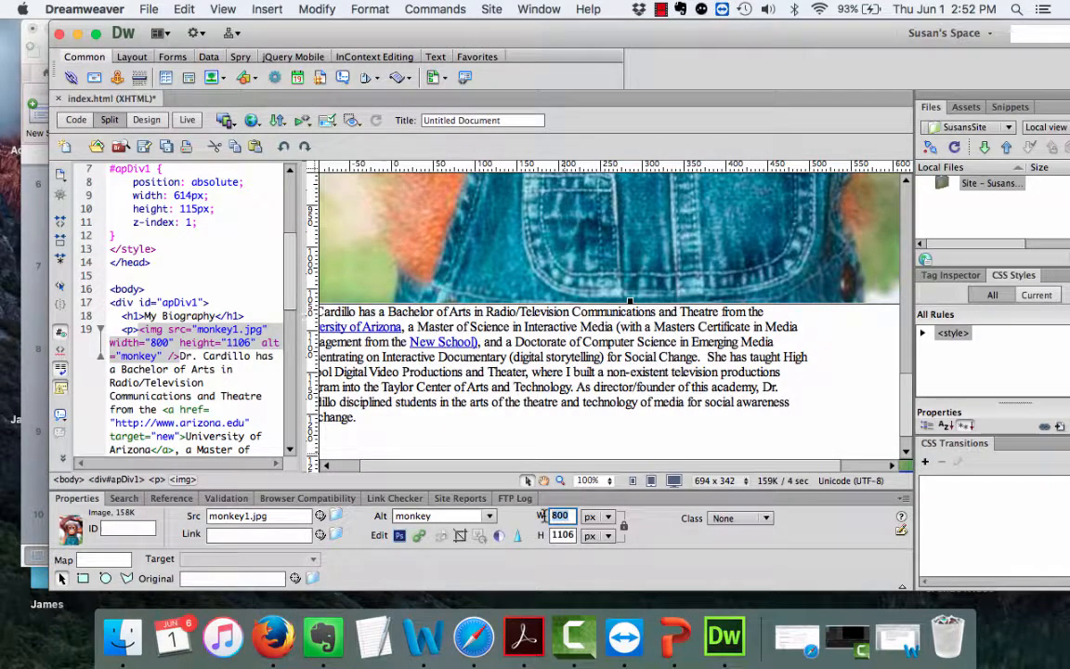
pyautogui.doubleClick(573, 516)
pyautogui.write('200')
pyautogui.click(625, 528)
# Try a 100 px width, then restore the image width to 200 px.
pyautogui.scroll(3, 578, 322)
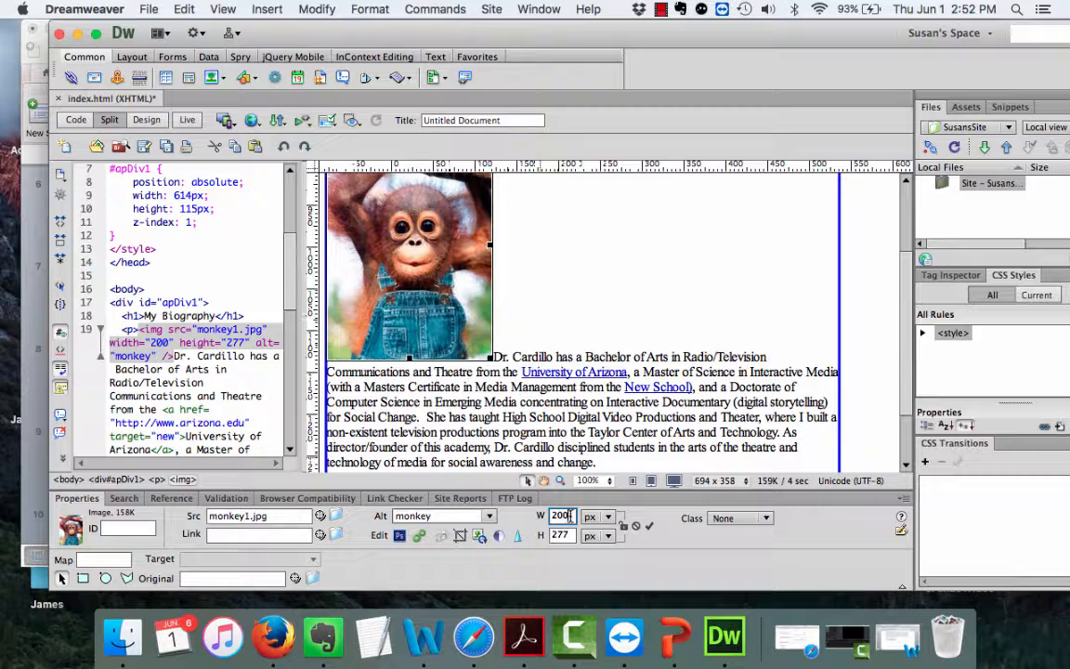
pyautogui.moveTo(570, 517); pyautogui.dragTo(541, 516)
pyautogui.click(545, 236)
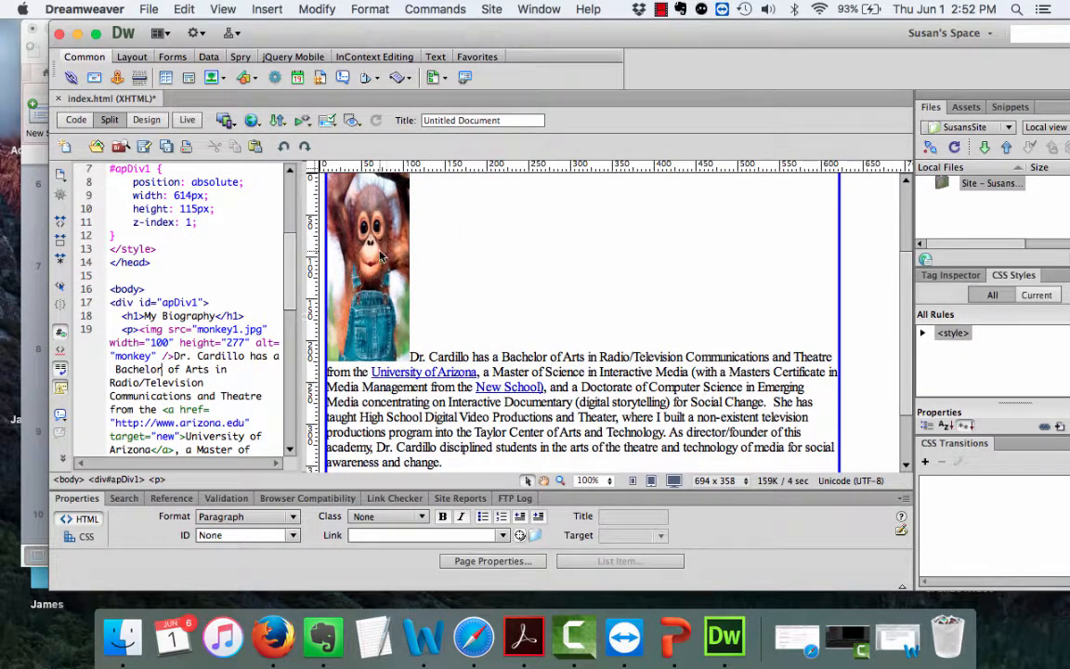
pyautogui.click(341, 224)
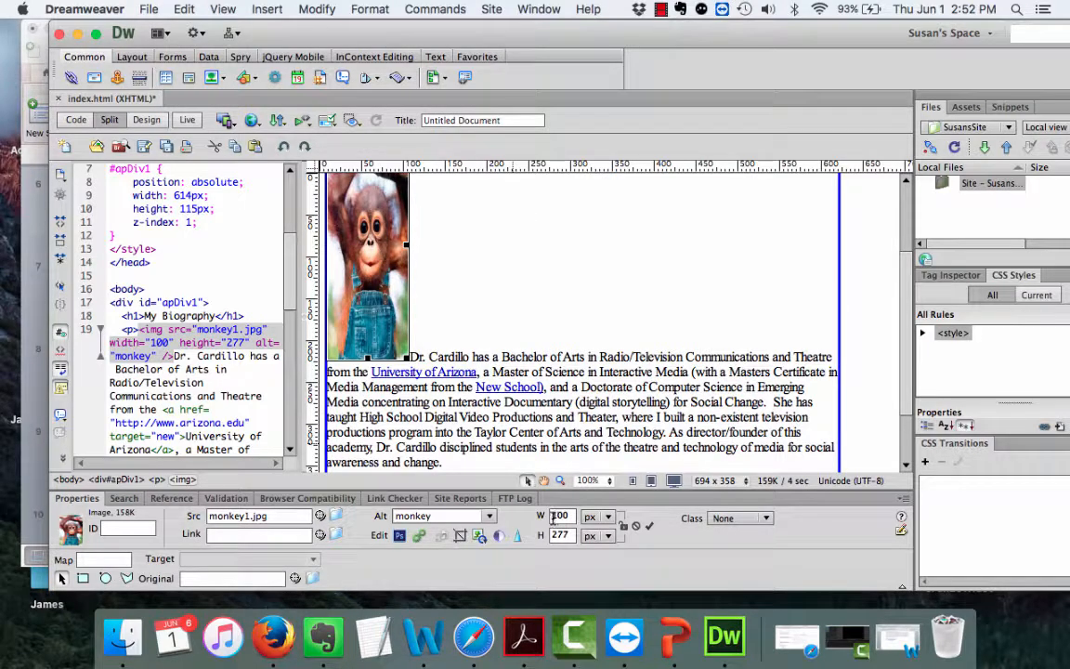
pyautogui.moveTo(557, 516); pyautogui.dragTo(574, 516)
pyautogui.write('200')
pyautogui.press('Return')
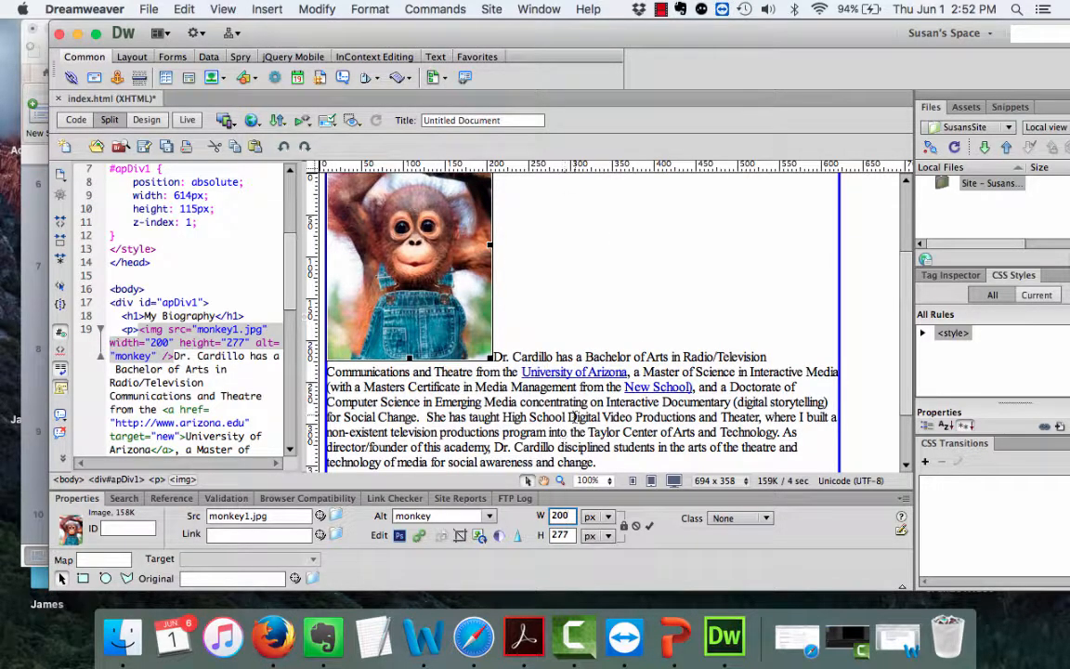
pyautogui.moveTo(528, 47); pyautogui.dragTo(473, 35)
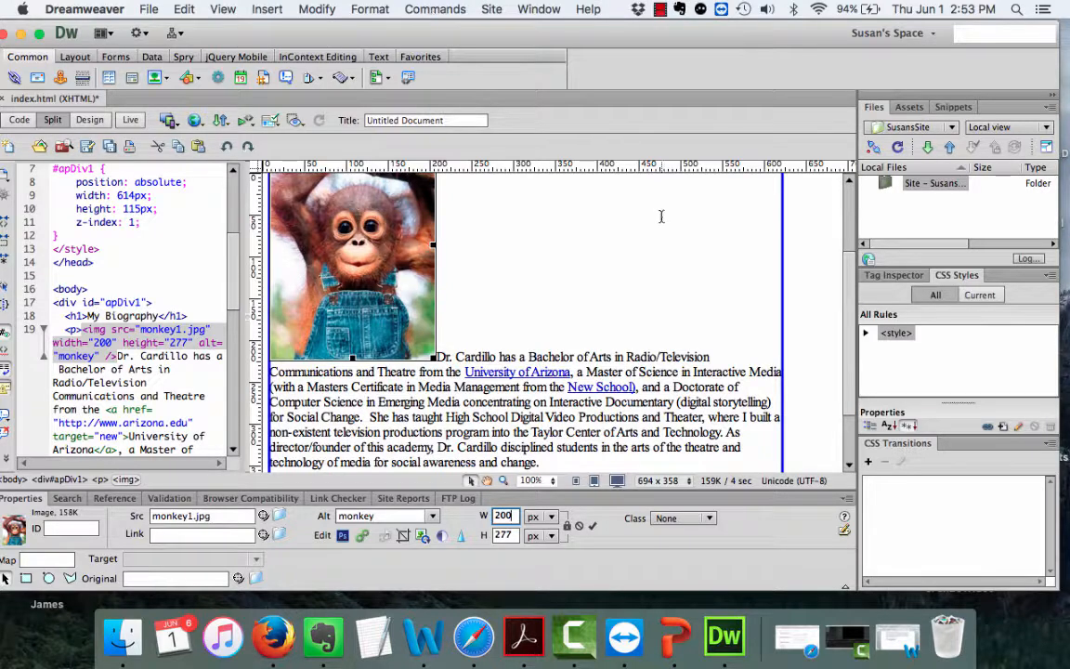
# Rename the apDiv1 div to 'content' in the Properties panel.
pyautogui.scroll(3, 595, 195)
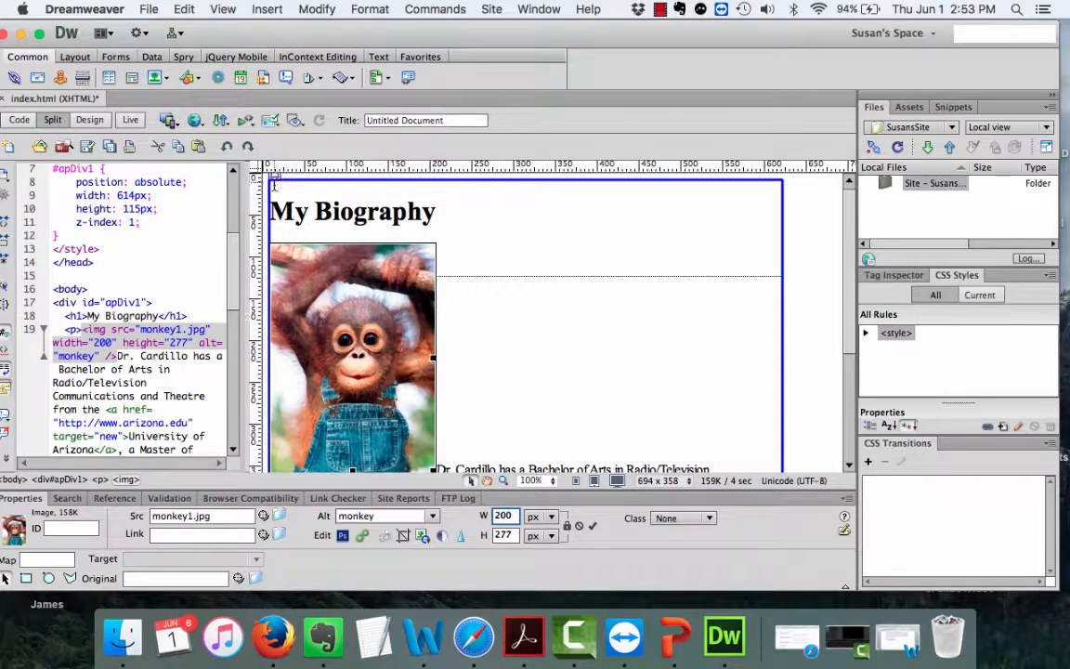
pyautogui.click(275, 176)
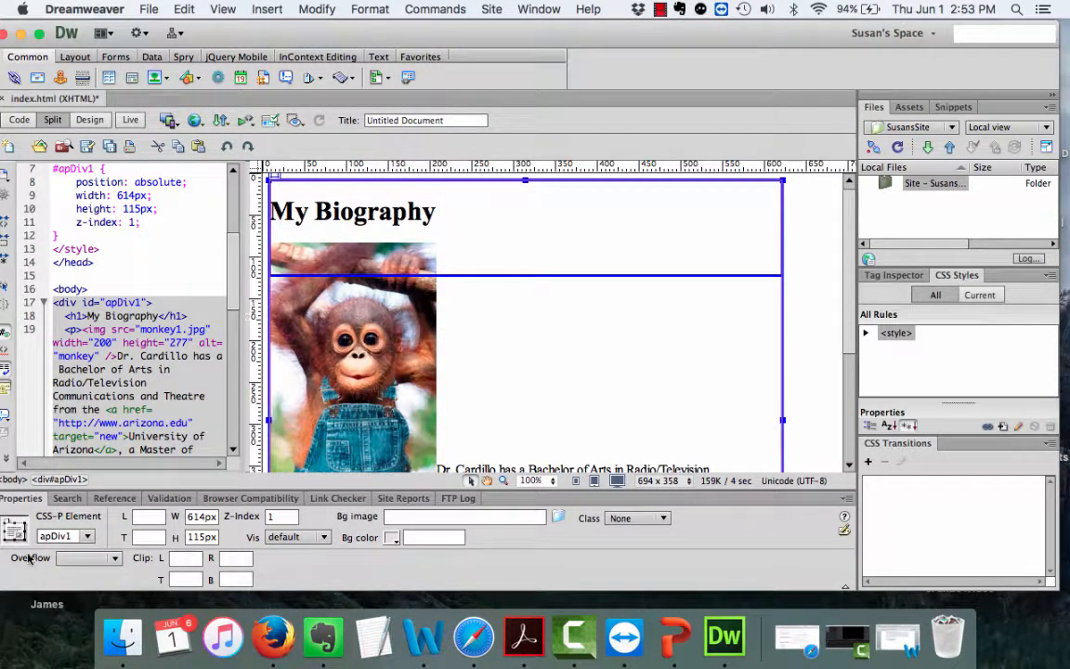
pyautogui.click(74, 538)
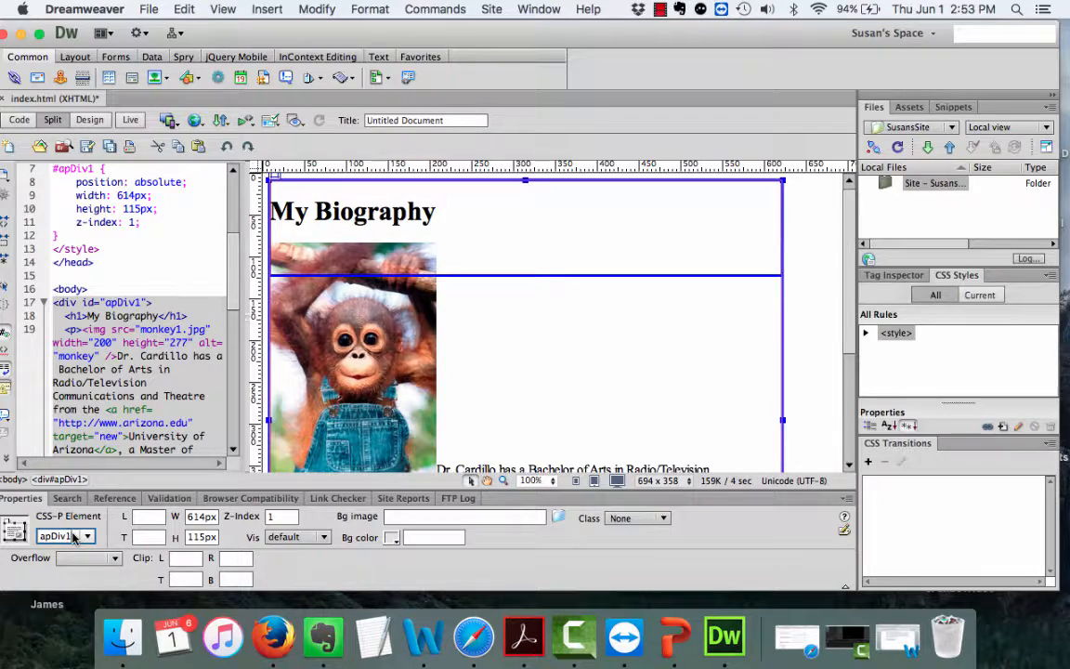
pyautogui.doubleClick(74, 537)
pyautogui.write('content')
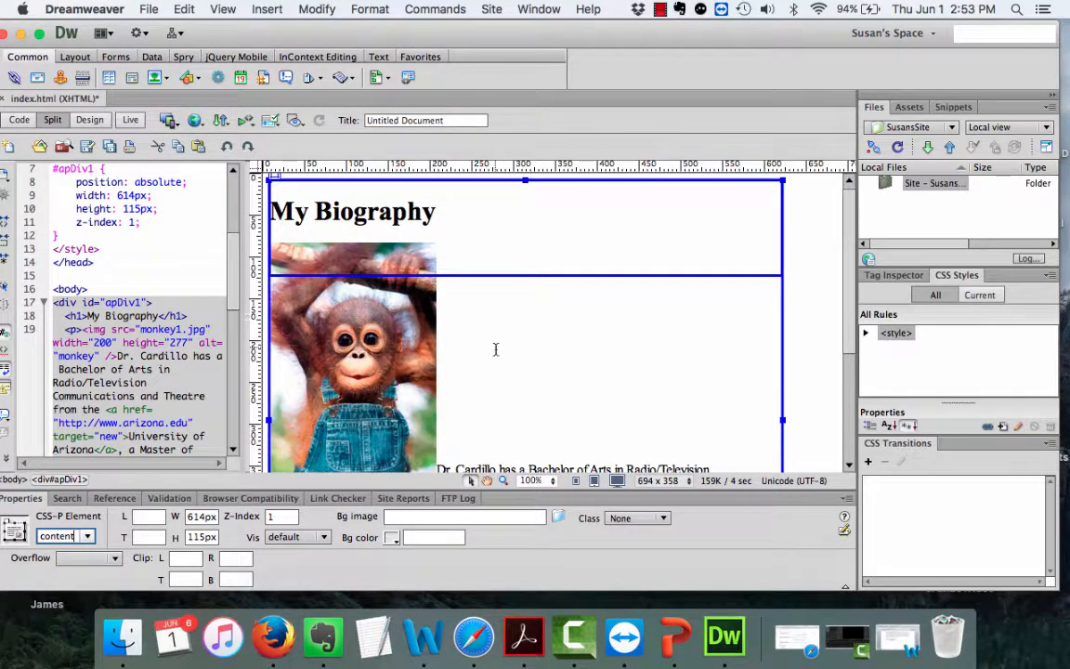
pyautogui.press('Return')
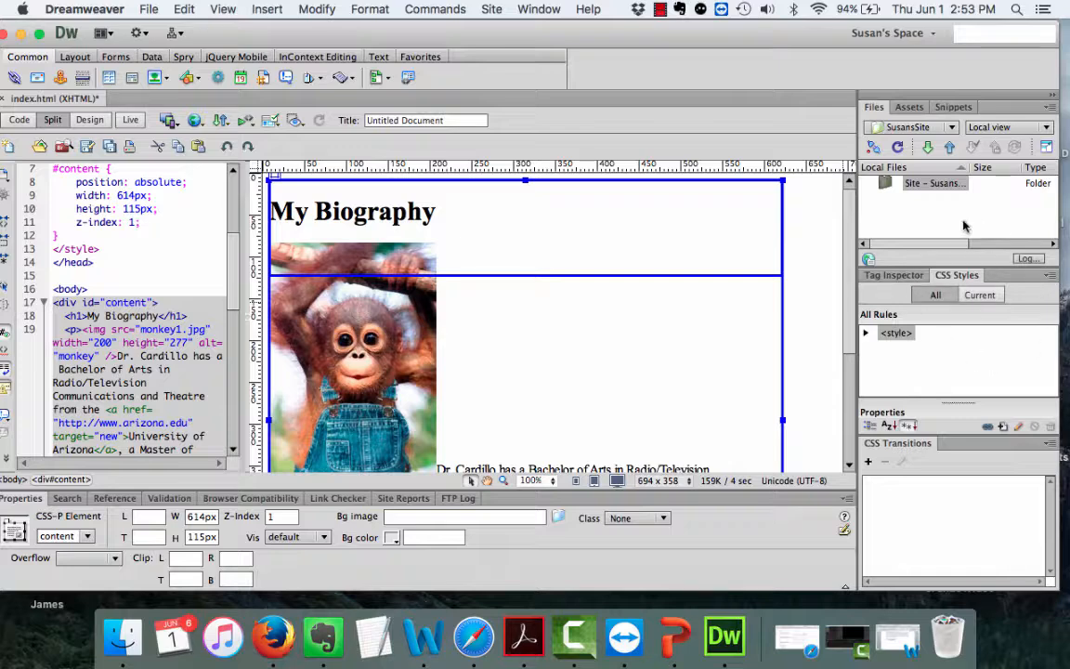
# Expand the page's style rules and open the #content rule, closing it unchanged.
pyautogui.click(866, 335)
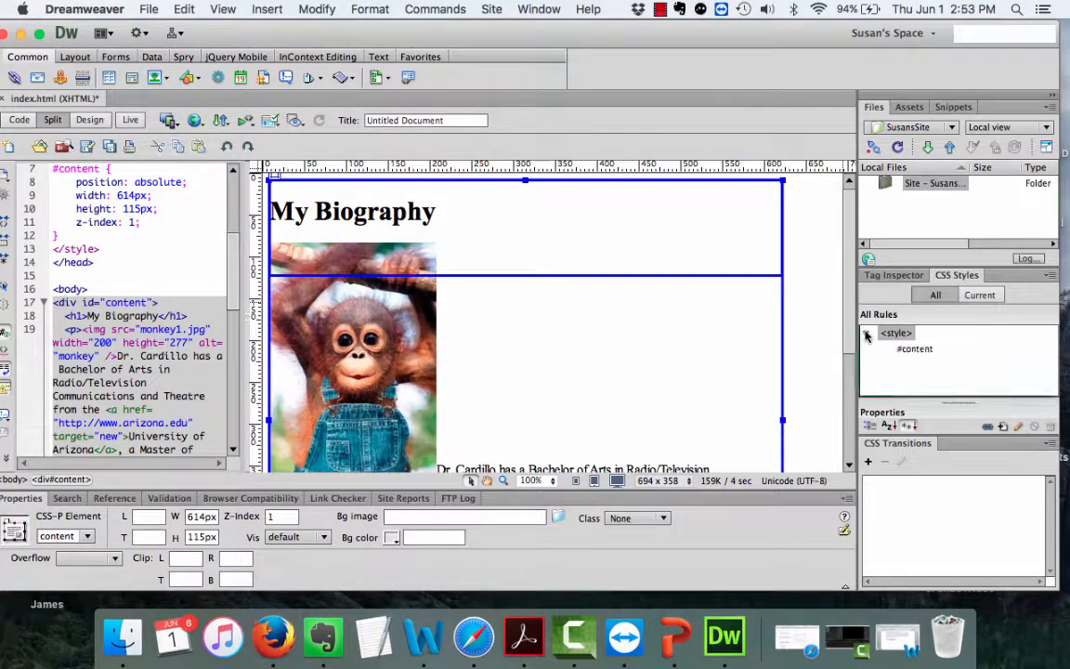
pyautogui.doubleClick(918, 350)
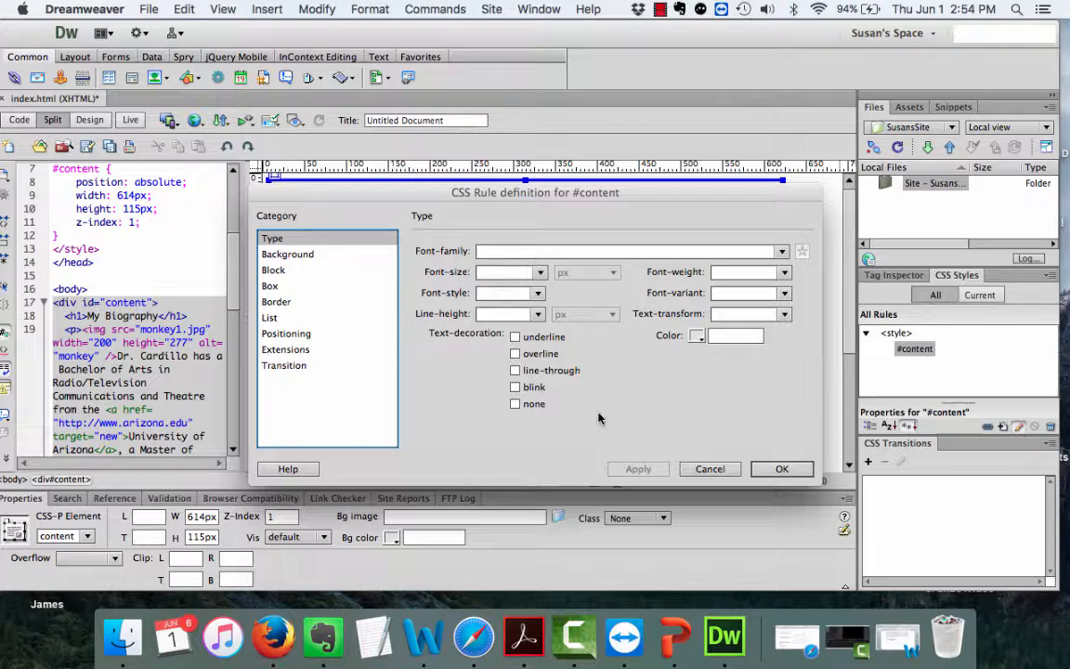
pyautogui.click(709, 468)
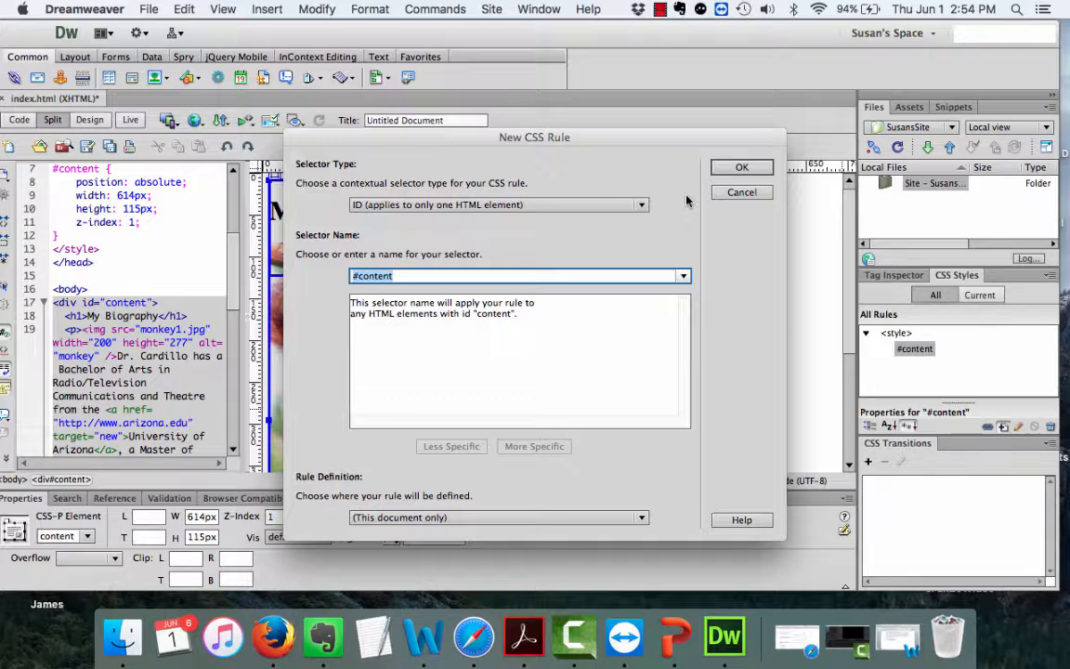
# Create a new class selector named .fltlft.
pyautogui.click(644, 204)
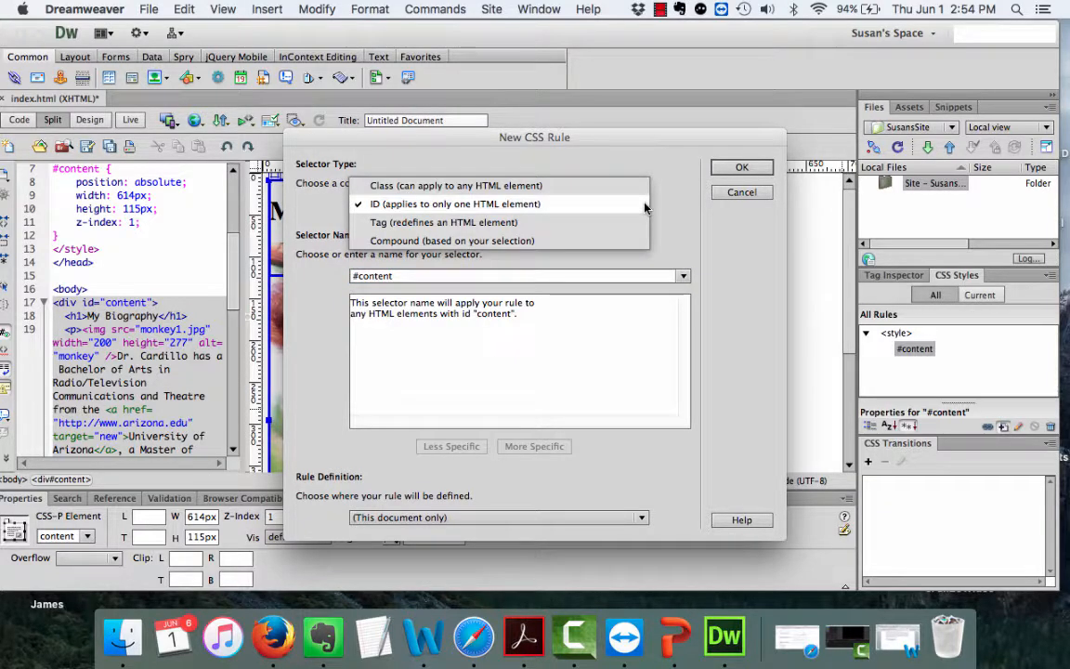
pyautogui.click(629, 188)
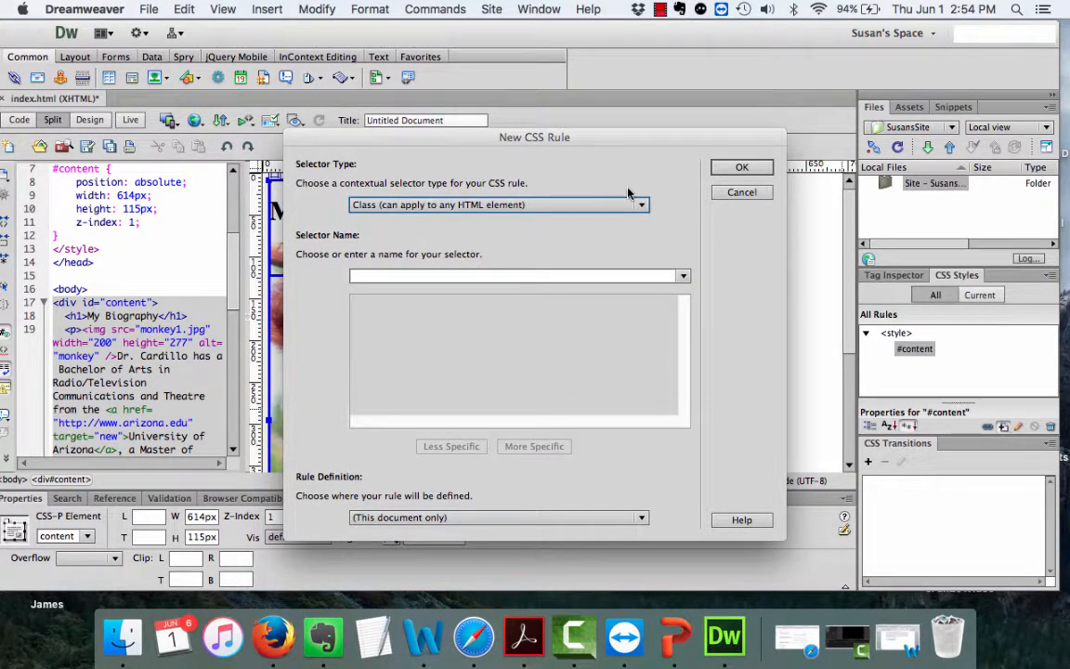
pyautogui.click(458, 277)
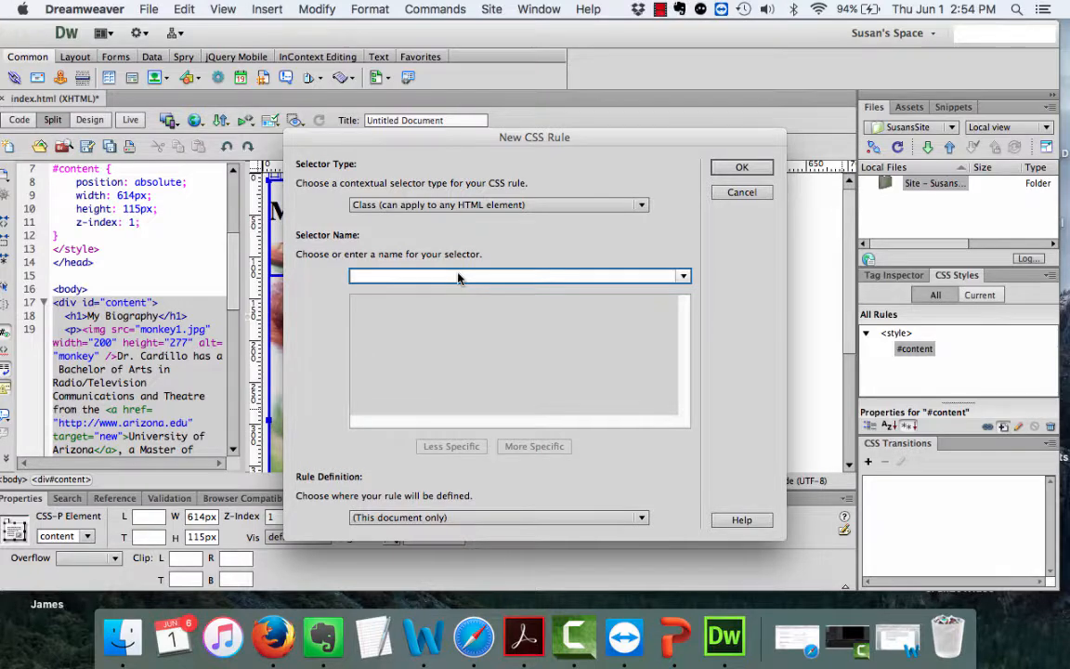
pyautogui.write('flt')
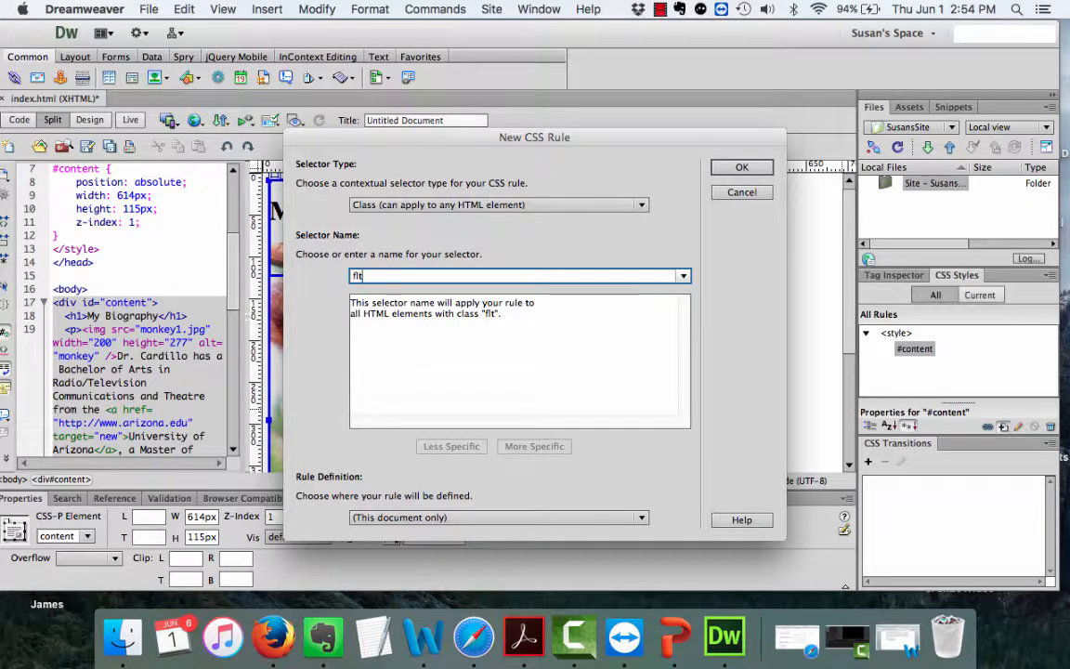
pyautogui.write('lft')
pyautogui.click(738, 168)
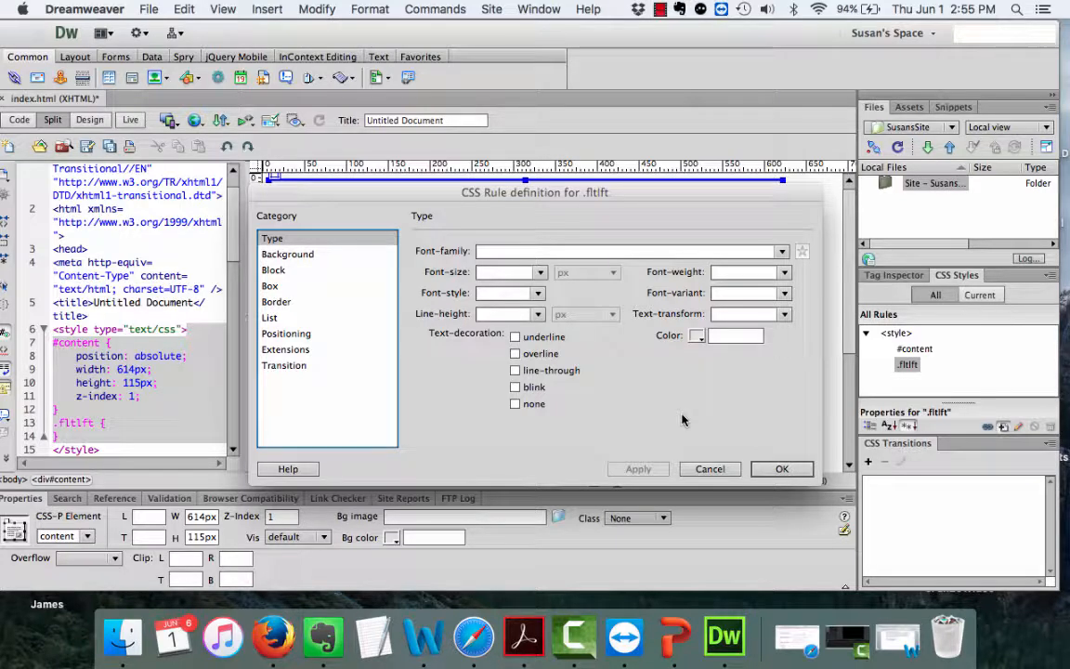
# Give .fltlft Float left and 10px padding on all sides, then confirm.
pyautogui.click(270, 287)
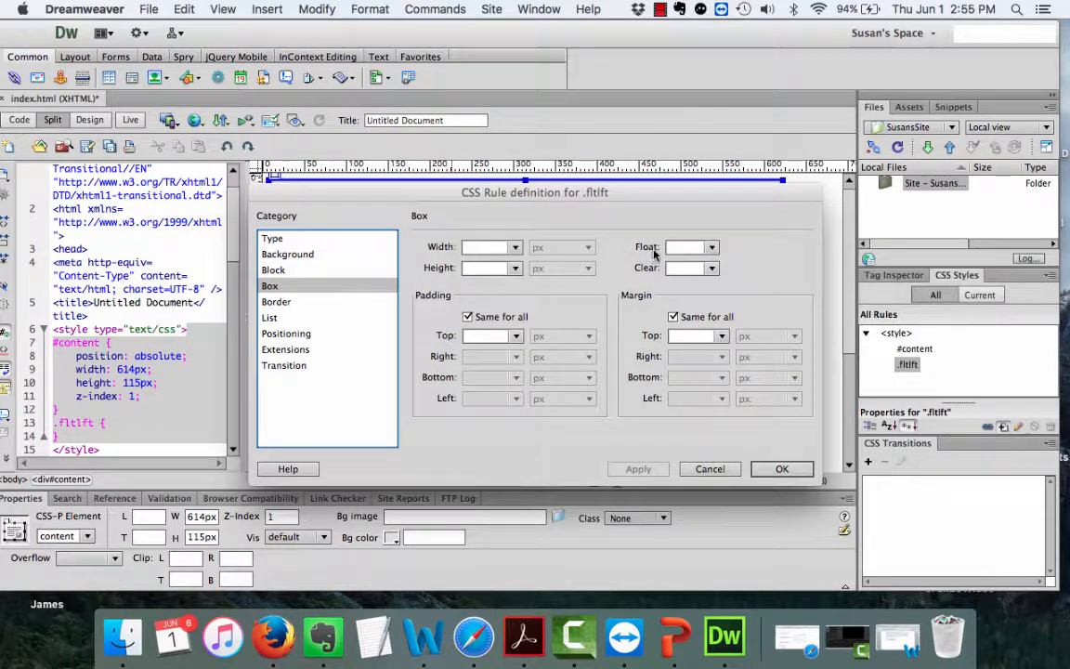
pyautogui.click(713, 248)
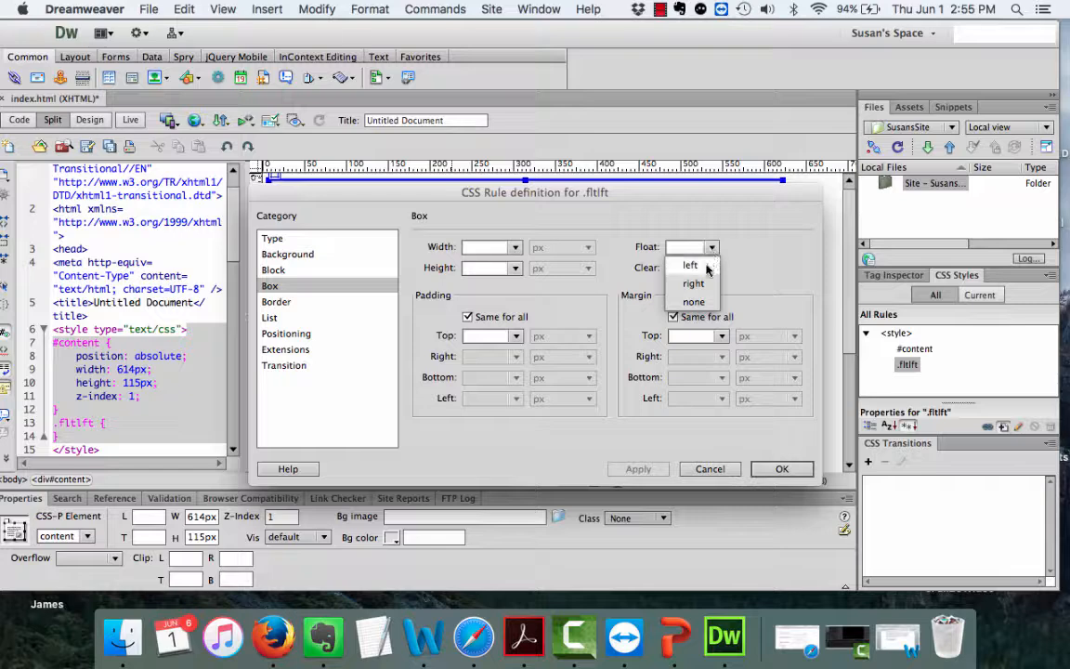
pyautogui.click(704, 266)
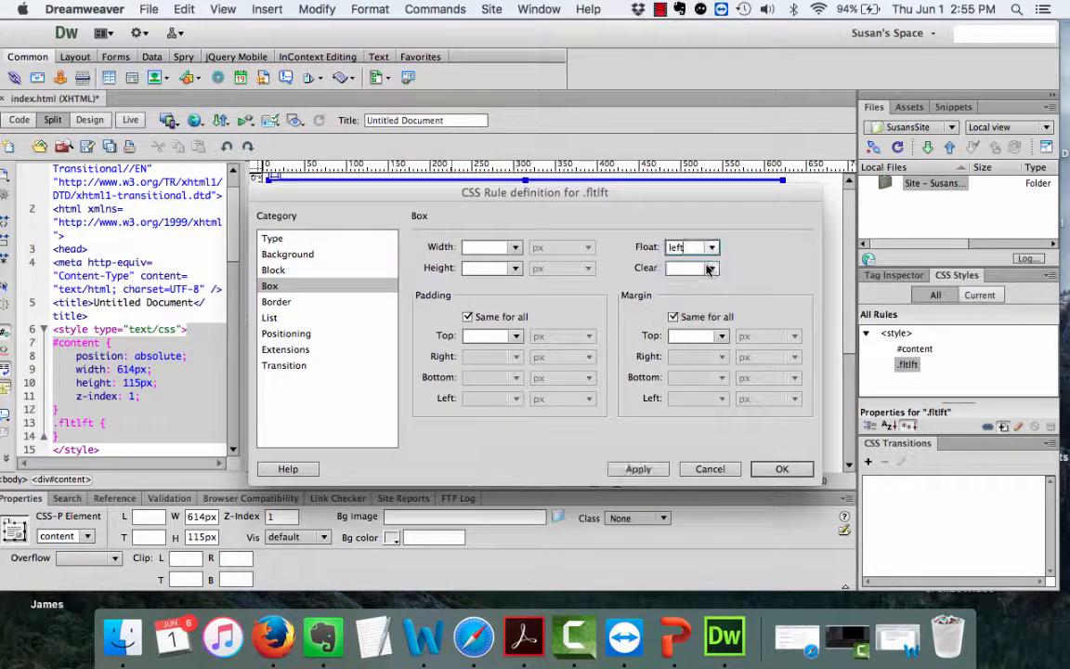
pyautogui.click(482, 337)
pyautogui.write('10')
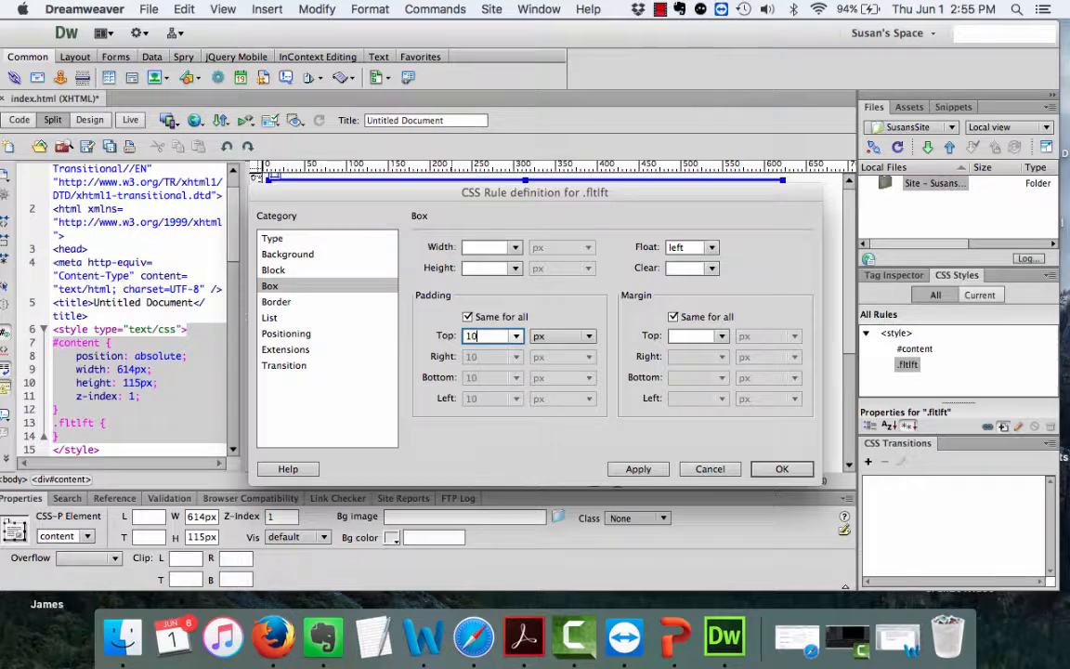
pyautogui.click(629, 470)
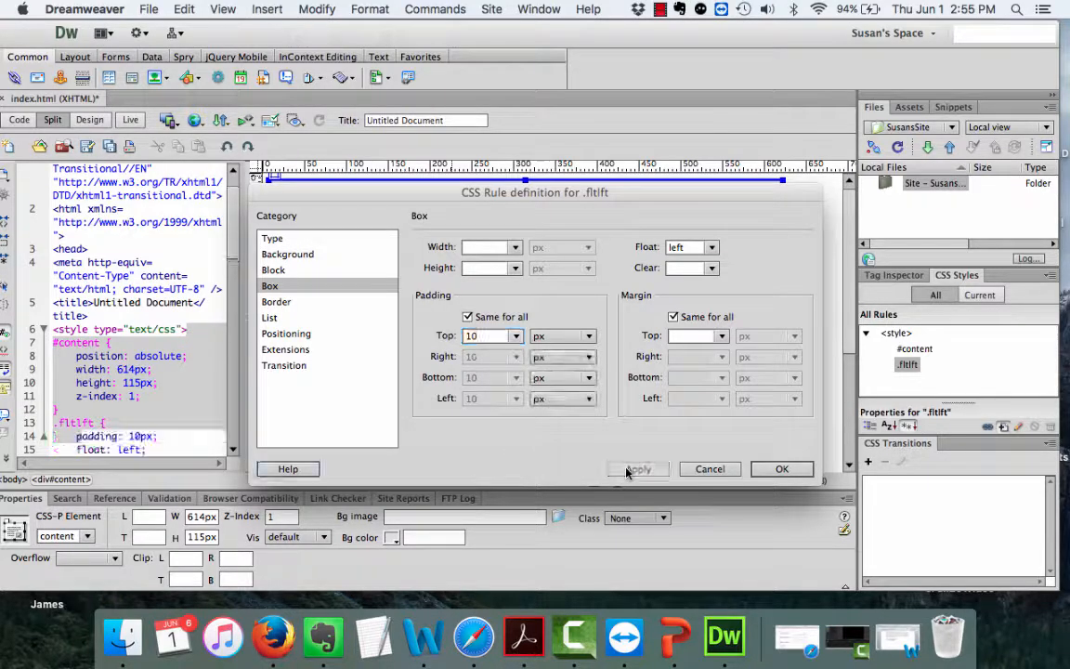
pyautogui.click(777, 470)
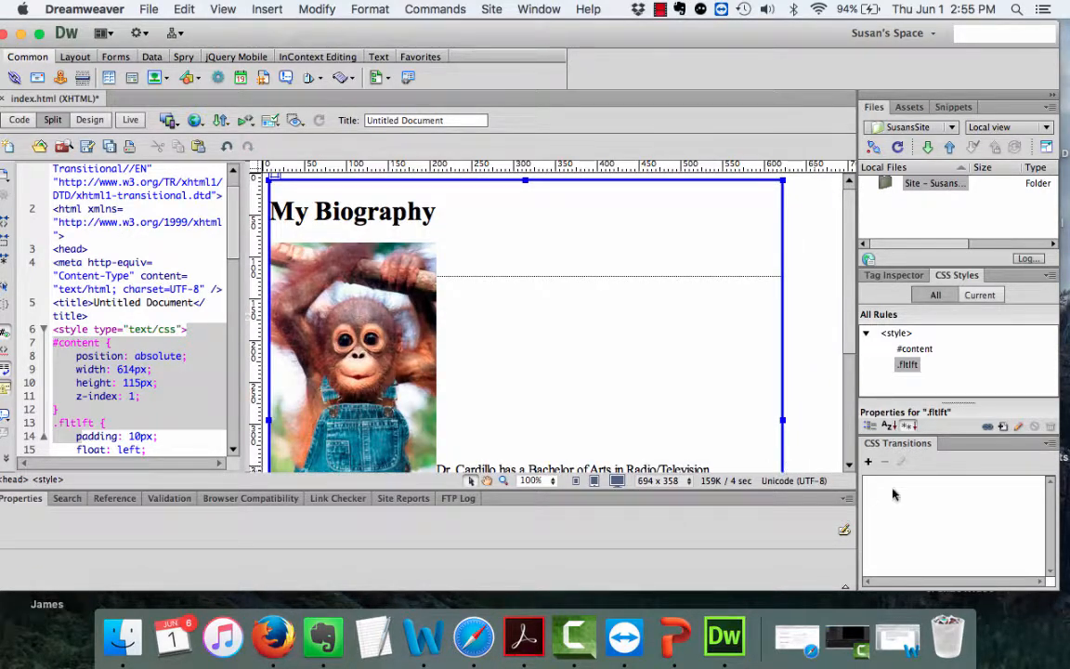
# Create a new CSS class rule named .fltrt.
pyautogui.click(1004, 428)
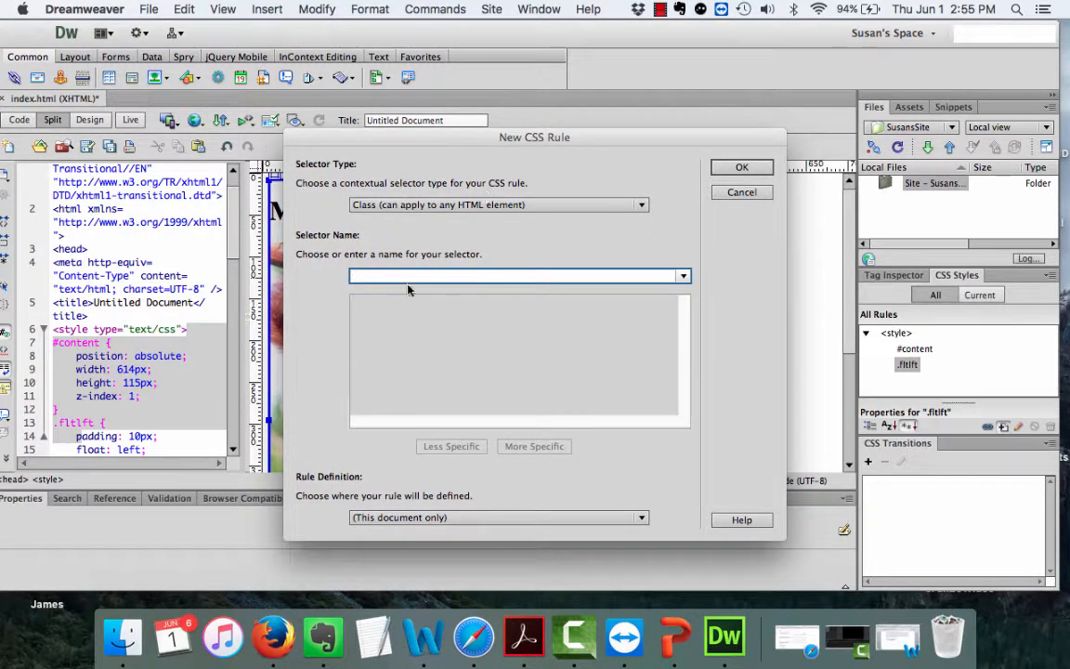
pyautogui.write('fltrt')
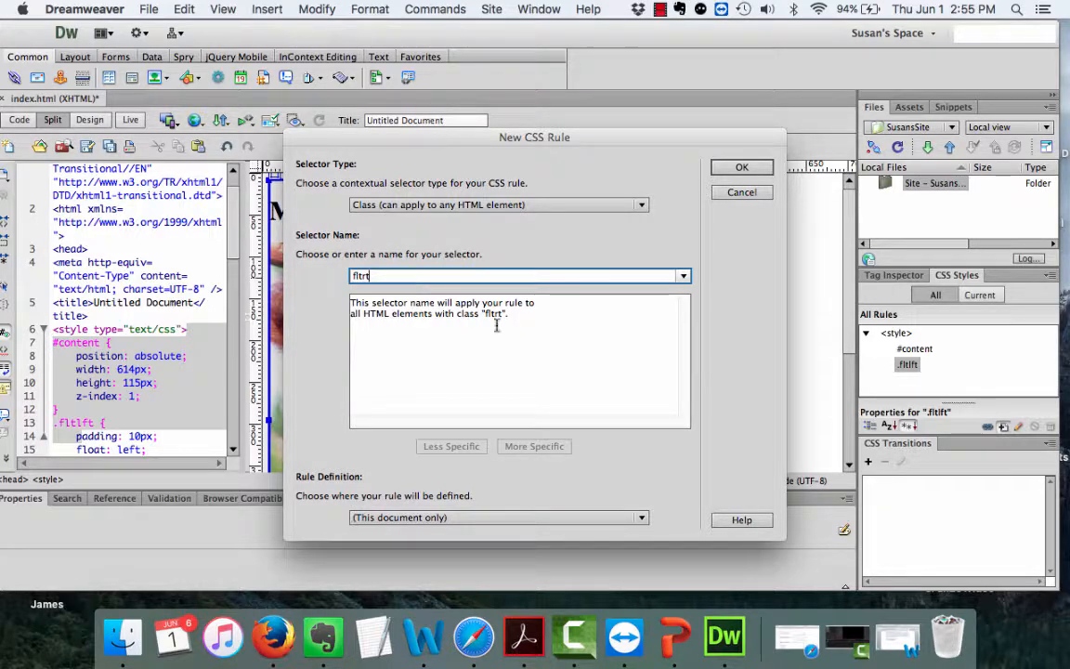
pyautogui.click(738, 167)
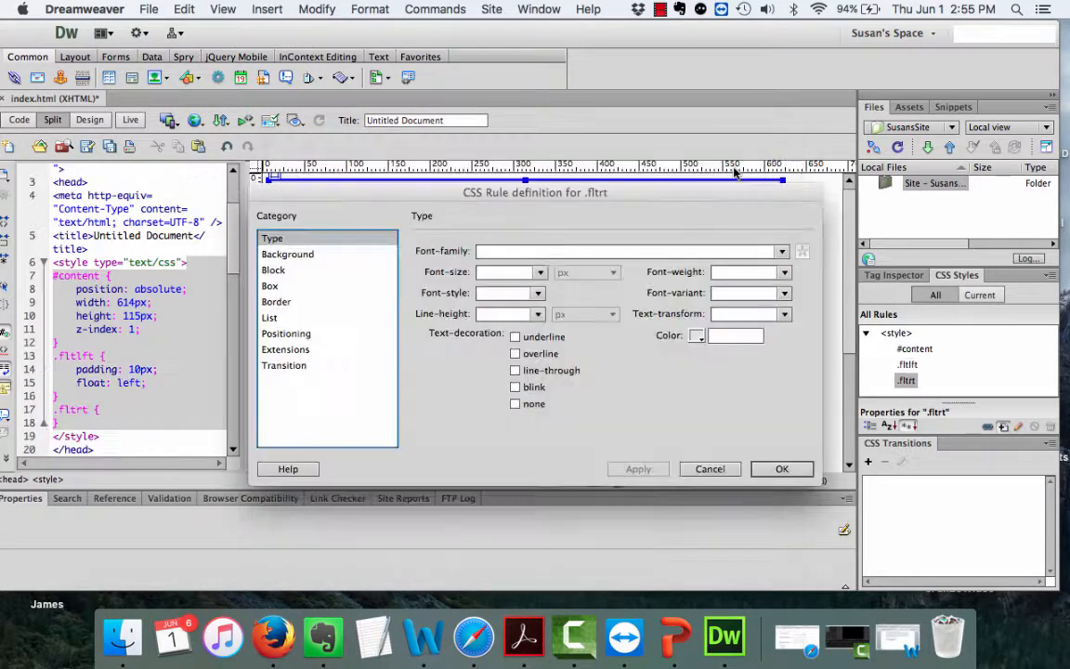
# Set .fltrt's Box options to Float right and 10px padding, then confirm.
pyautogui.click(270, 286)
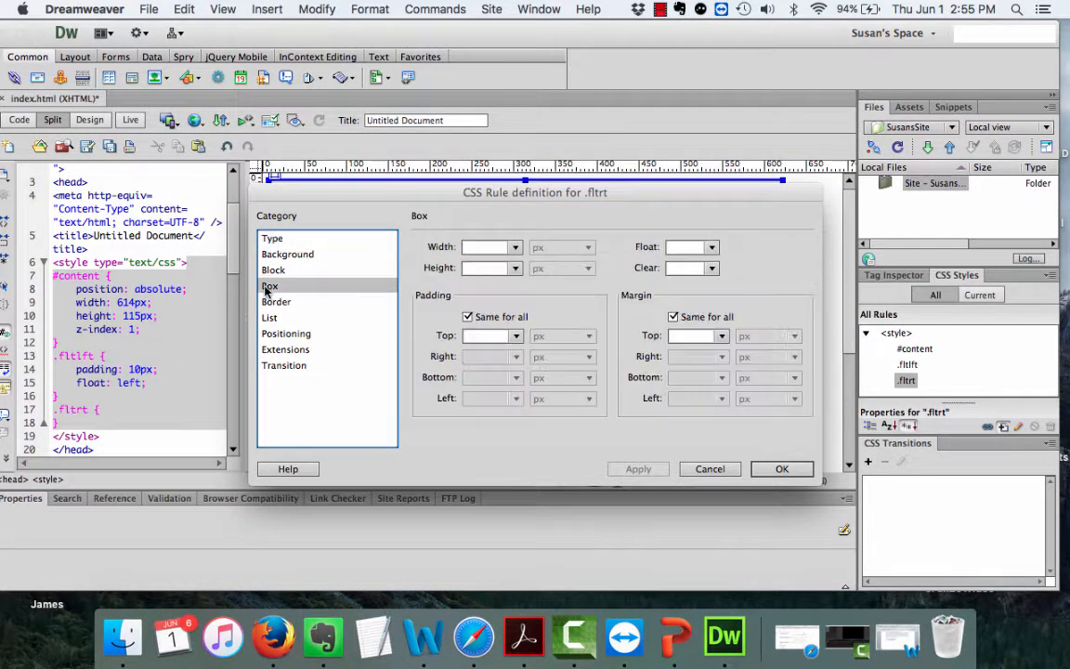
pyautogui.click(709, 247)
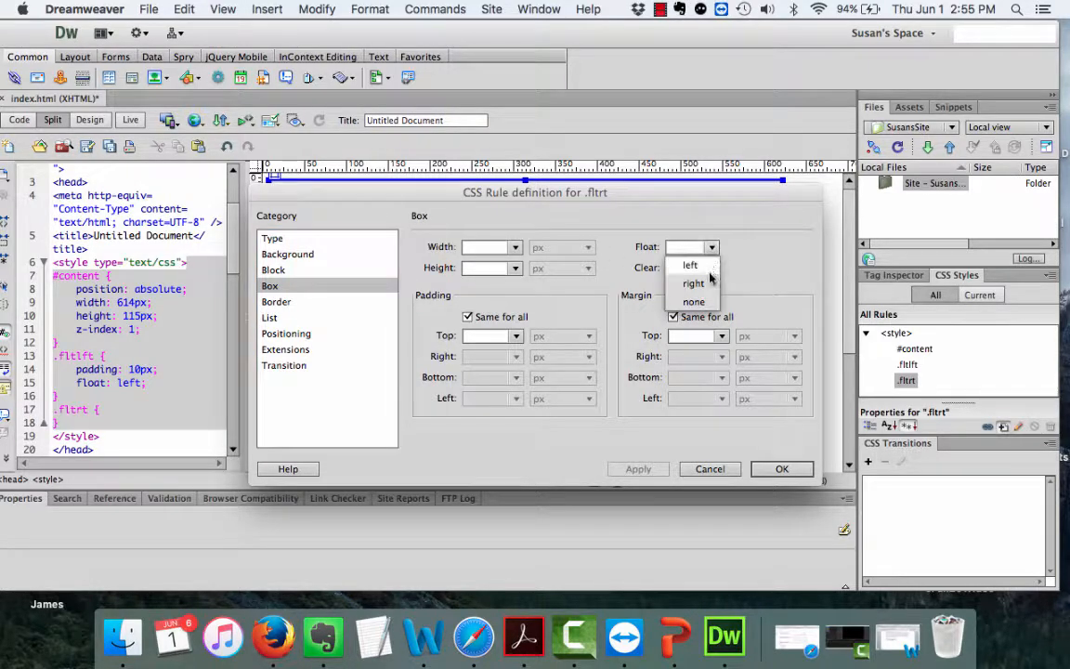
pyautogui.click(690, 282)
pyautogui.click(493, 336)
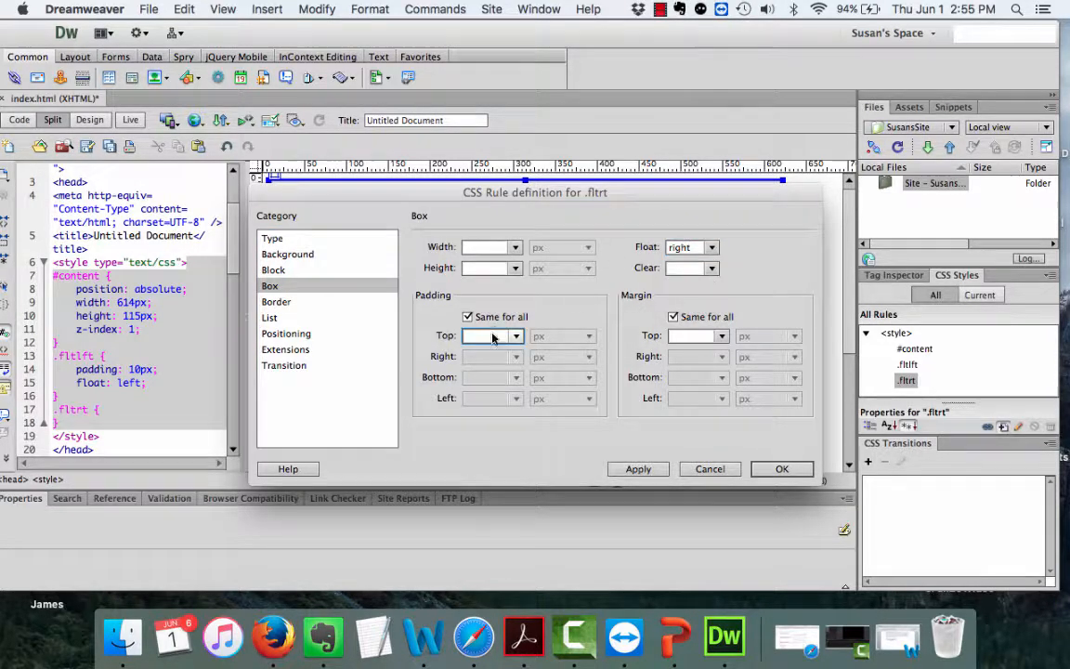
pyautogui.write('10')
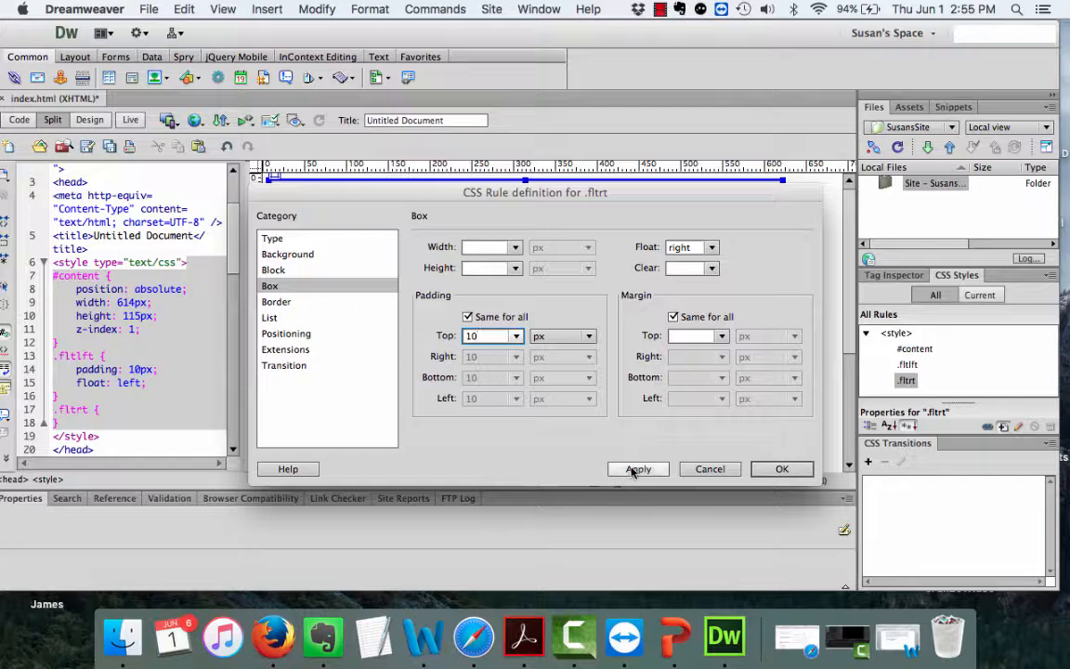
pyautogui.click(638, 469)
pyautogui.click(762, 469)
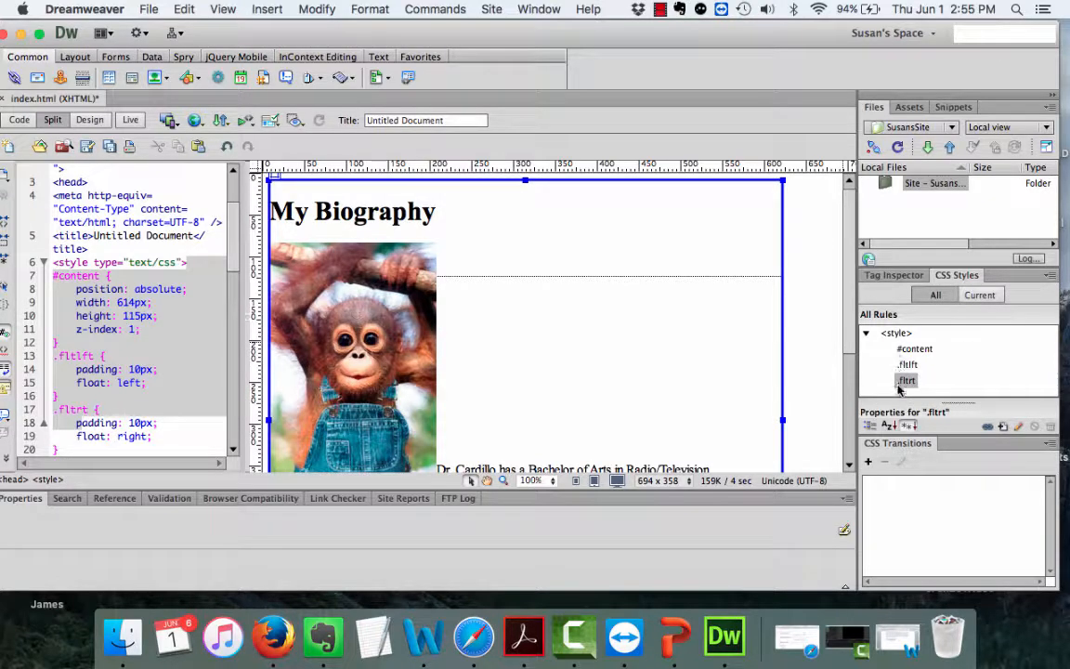
# Assign the fltlft class to the selected monkey image in the Properties panel.
pyautogui.click(365, 316)
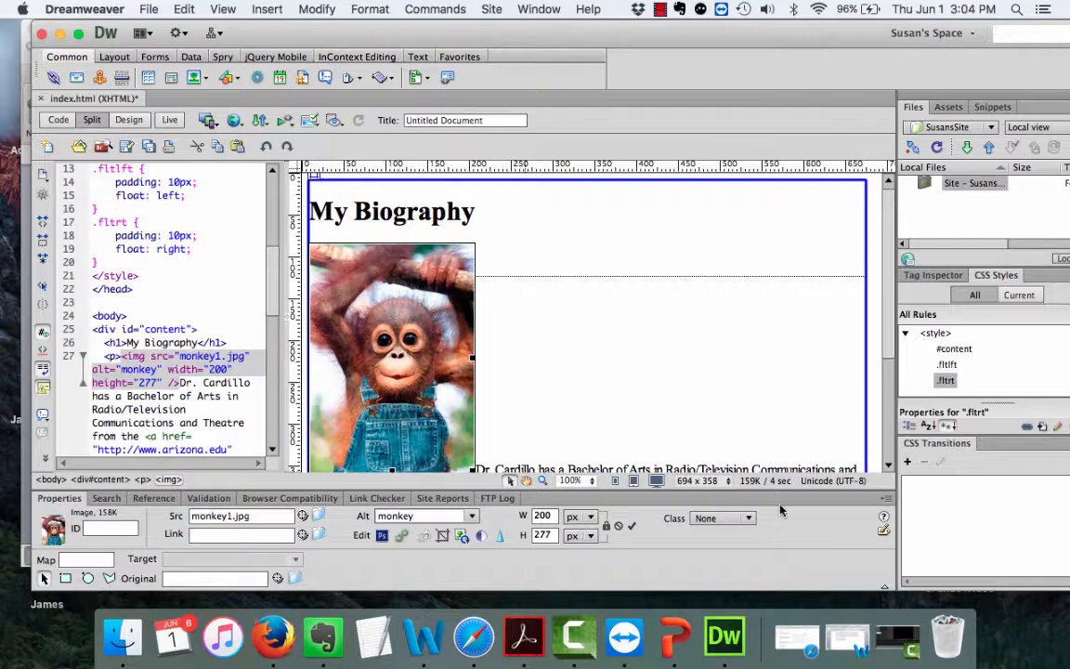
pyautogui.scroll(-1, 530, 363)
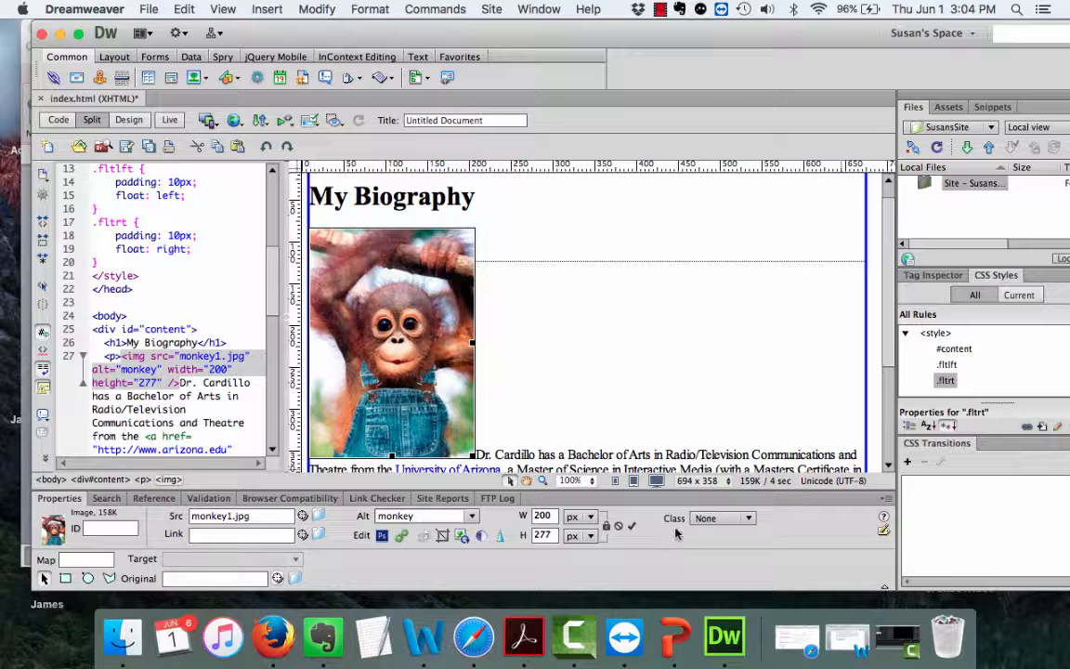
pyautogui.click(749, 520)
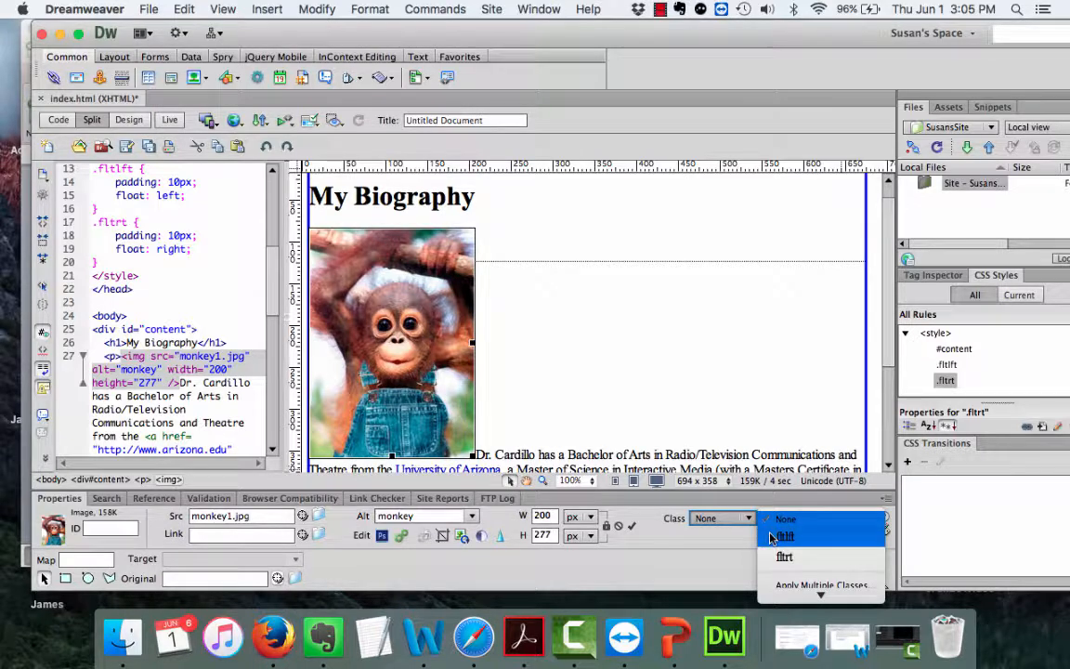
pyautogui.click(773, 538)
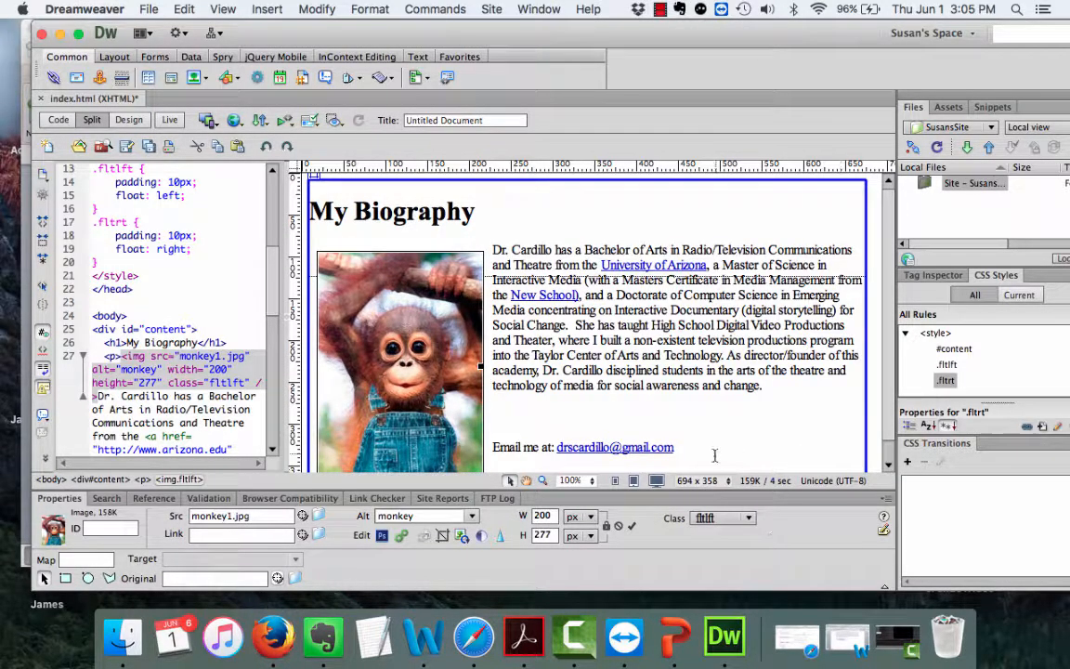
pyautogui.scroll(-1, 715, 455)
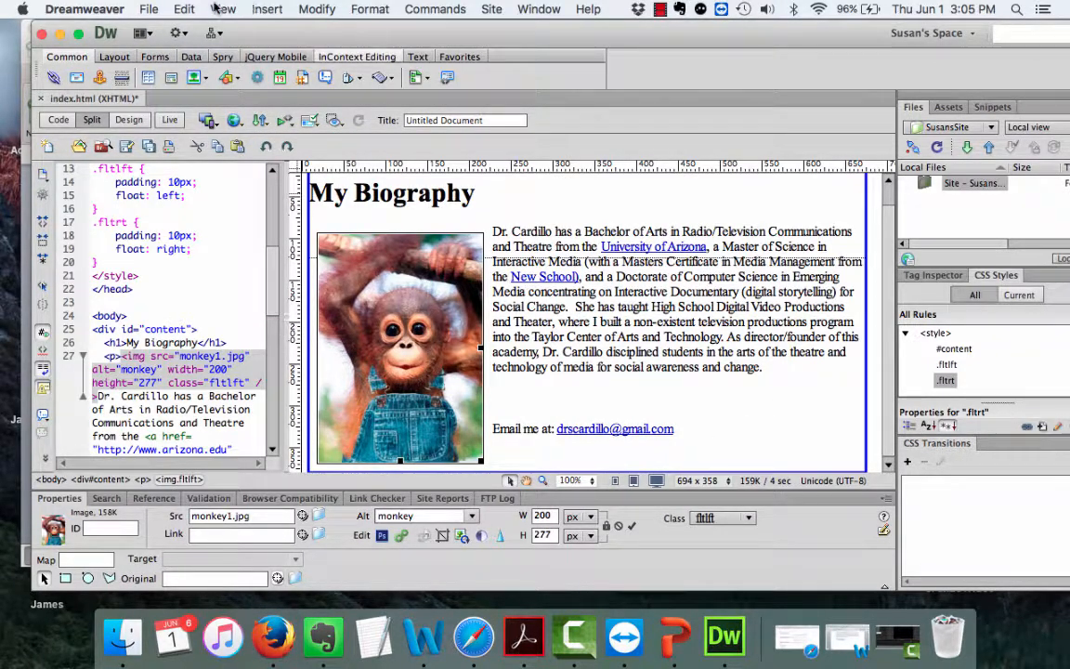
# Preview index.html in Firefox, saving the changes first.
pyautogui.click(150, 11)
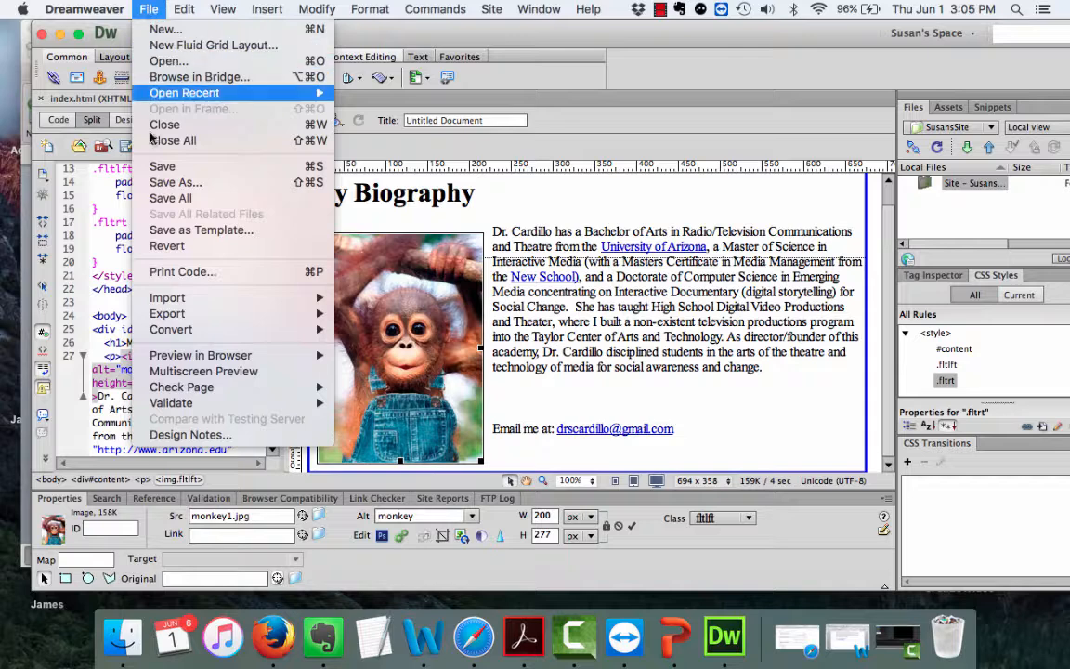
pyautogui.moveTo(269, 355)
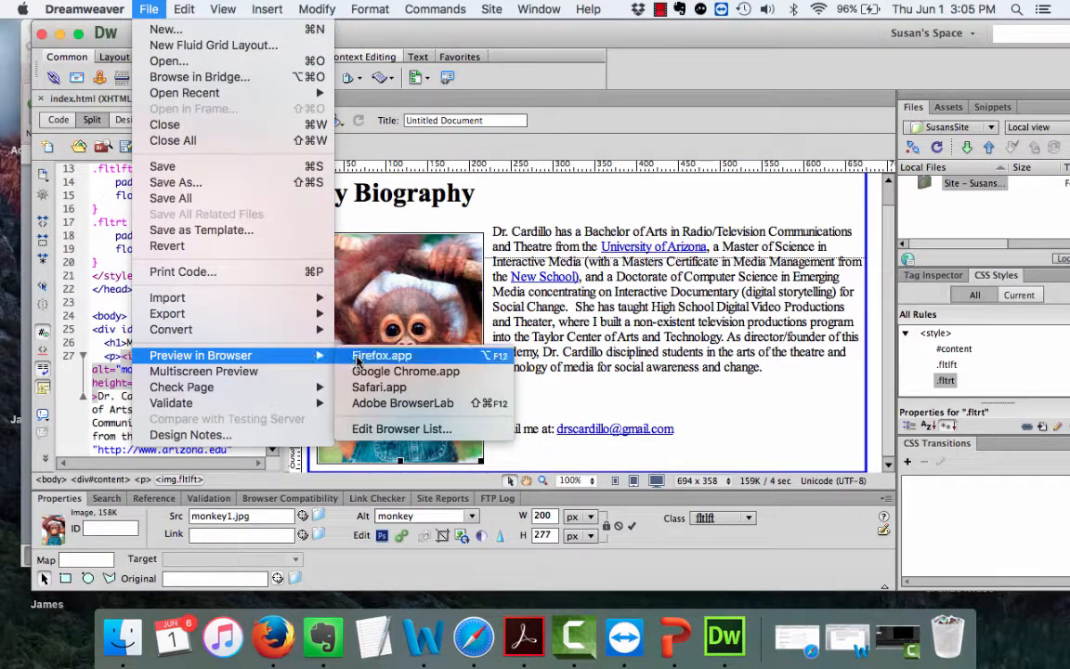
pyautogui.click(358, 358)
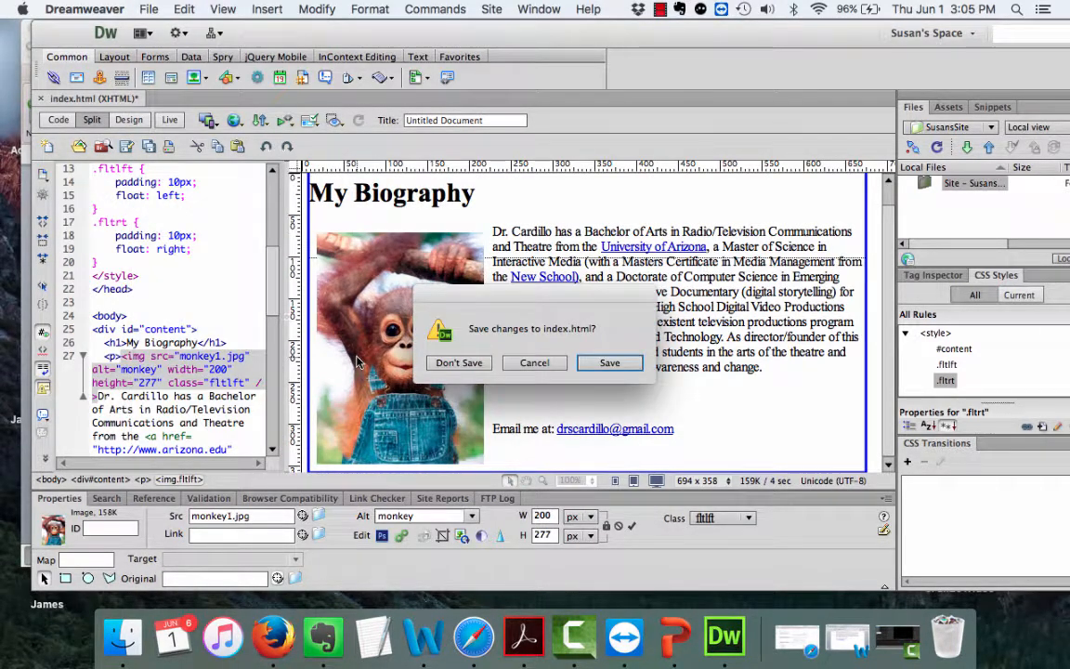
pyautogui.click(609, 363)
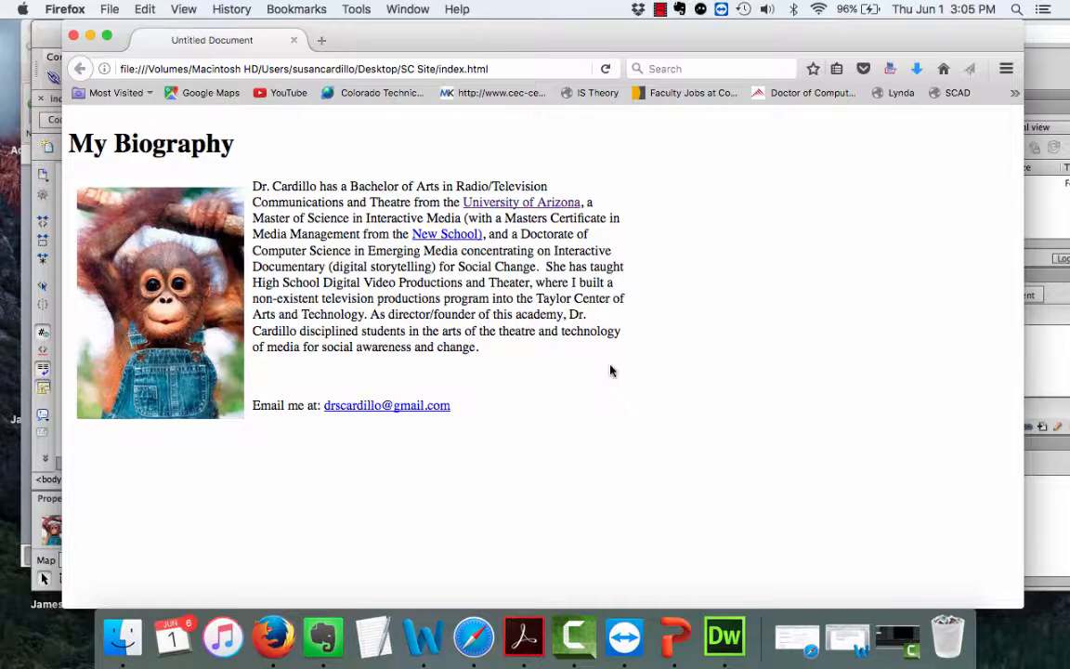
# Close the Firefox preview window.
pyautogui.click(73, 37)
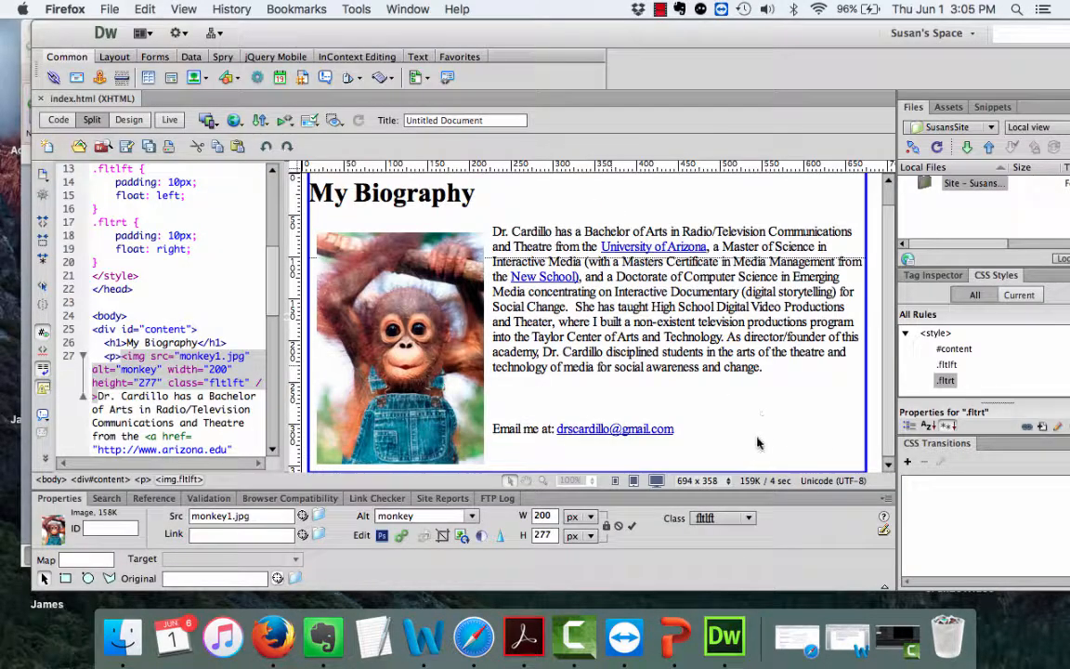
# Return to Dreamweaver, deselect the monkey image, and switch to Design-only view.
pyautogui.click(585, 36)
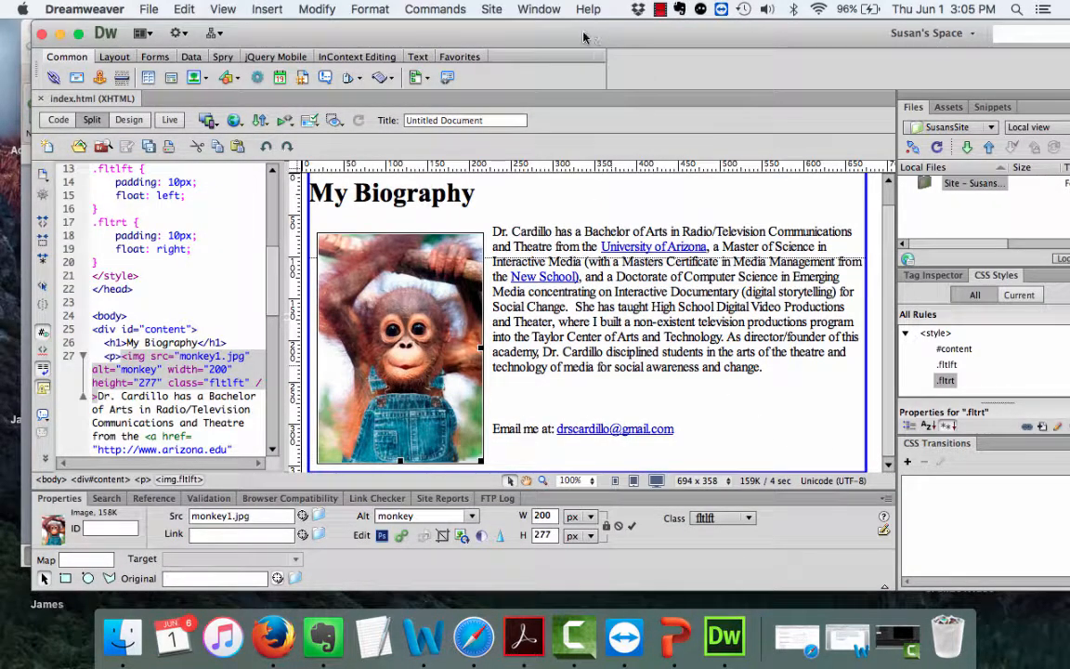
pyautogui.moveTo(583, 37); pyautogui.dragTo(549, 39)
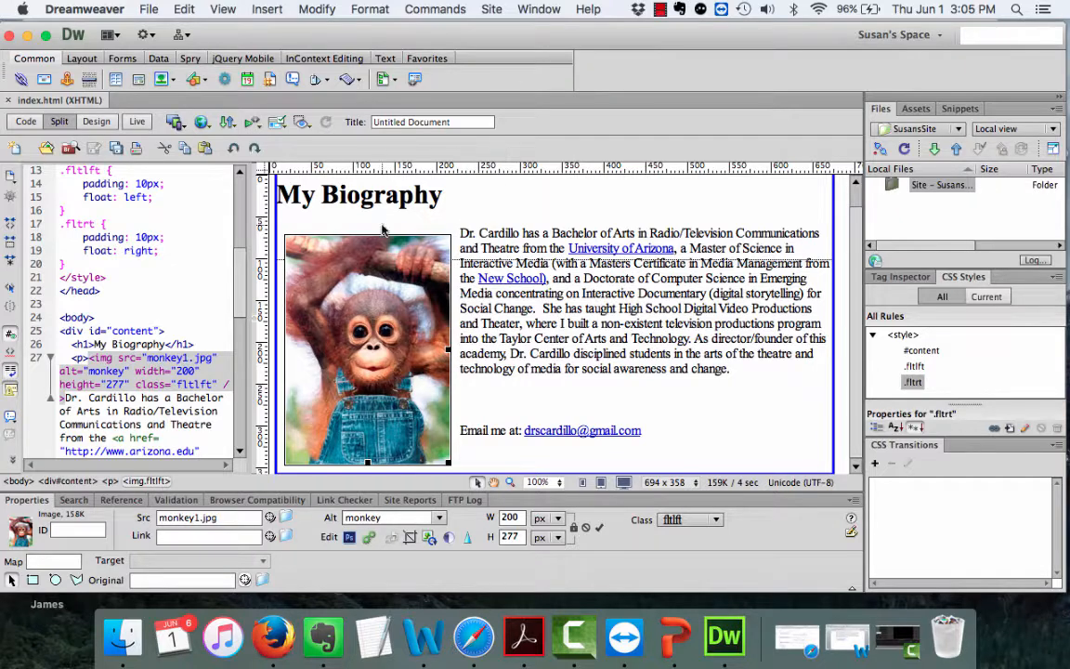
pyautogui.scroll(1, 468, 204)
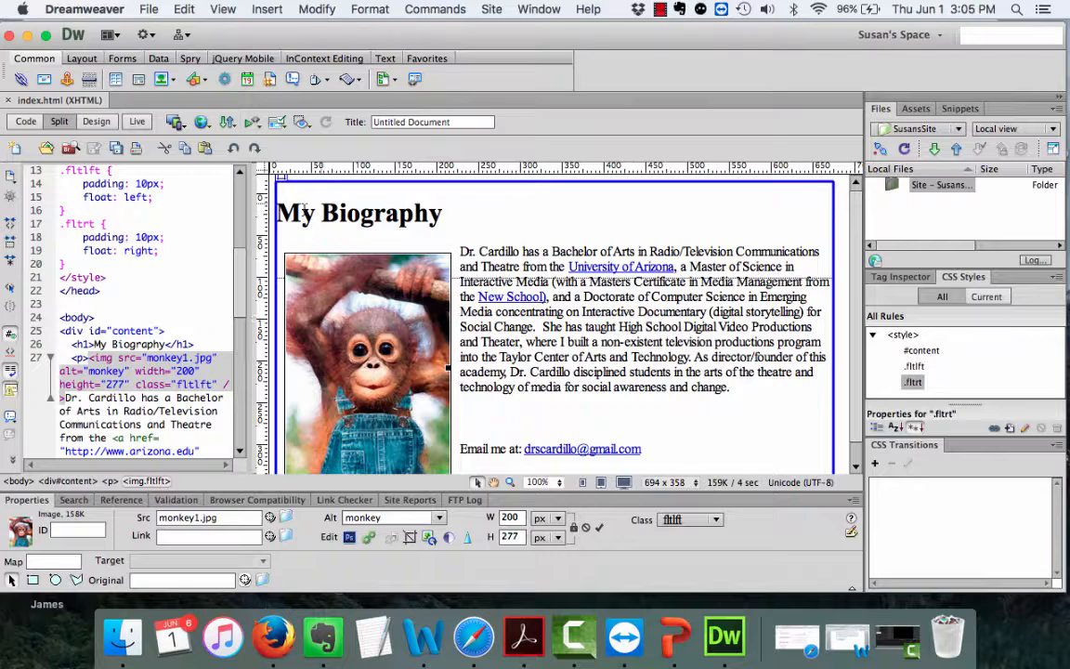
pyautogui.click(843, 248)
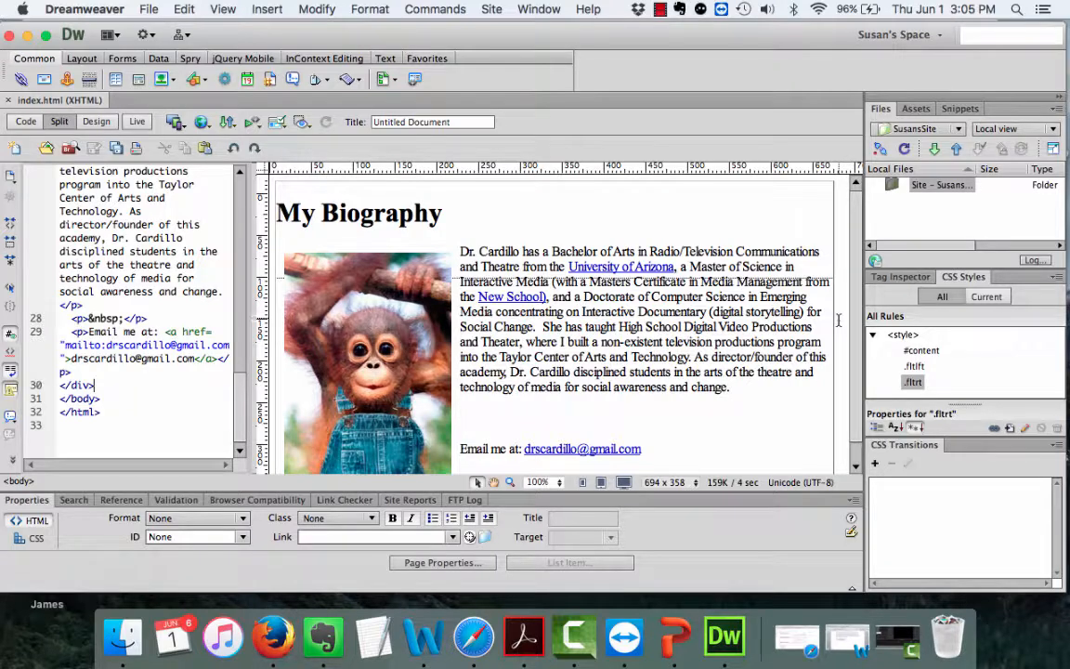
pyautogui.click(94, 125)
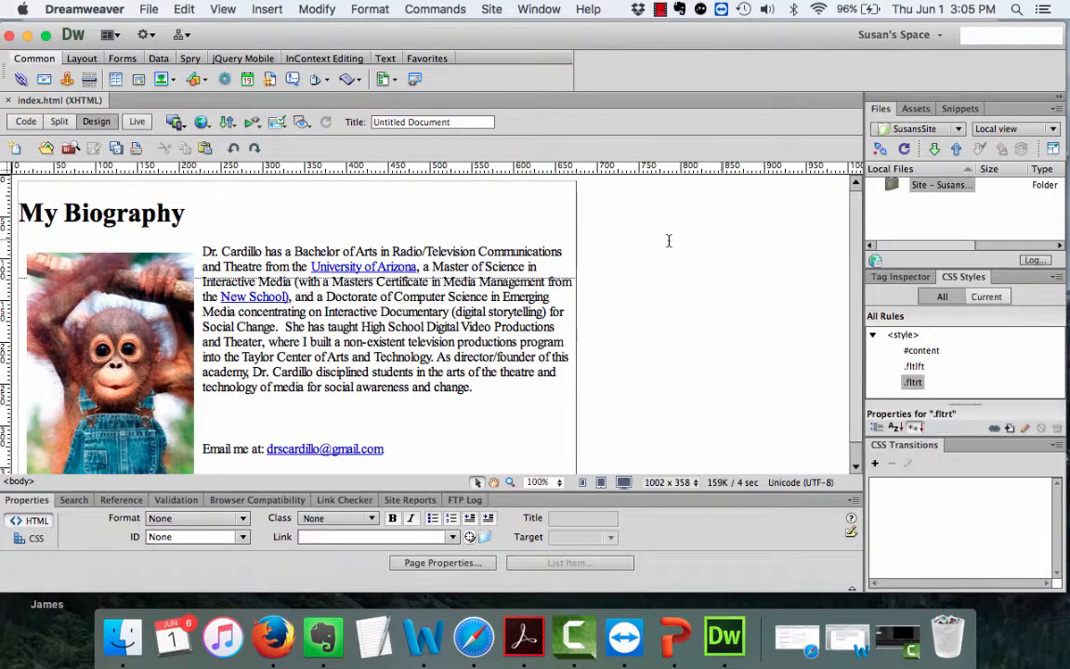
# In Page Properties, choose the Georgia font family and sample teal #2C83A3 as background.
pyautogui.click(418, 564)
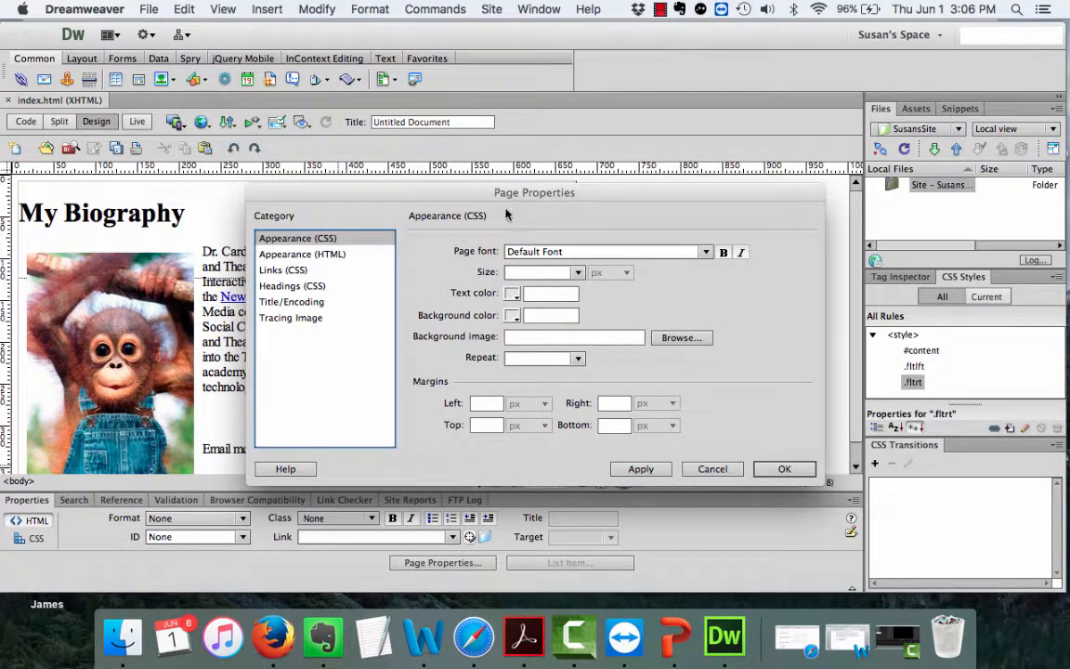
pyautogui.click(705, 253)
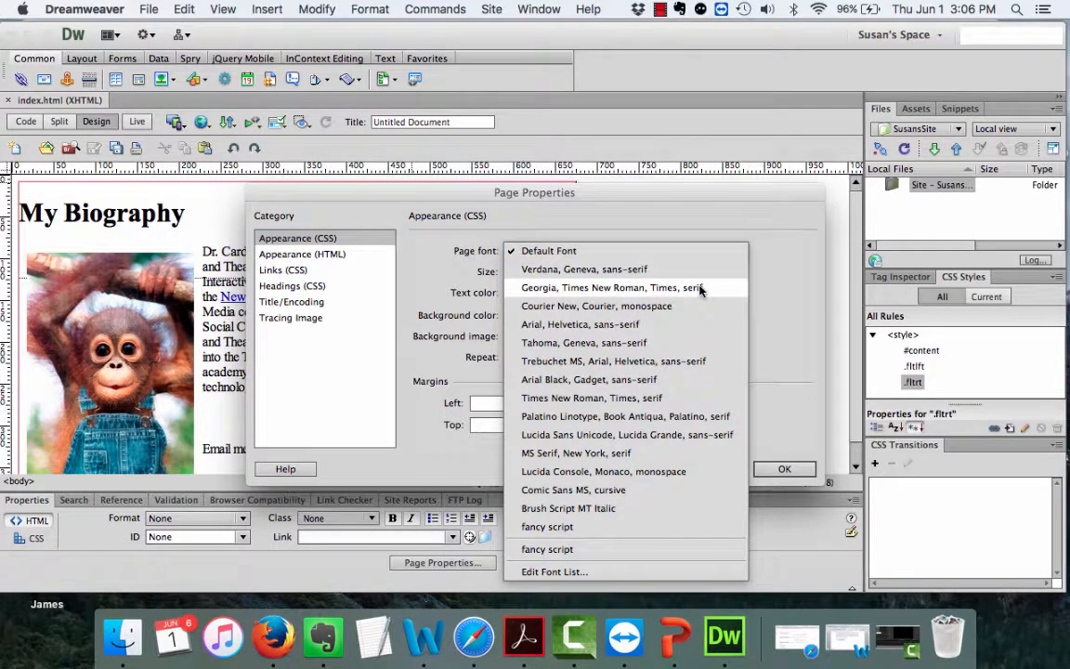
pyautogui.click(700, 291)
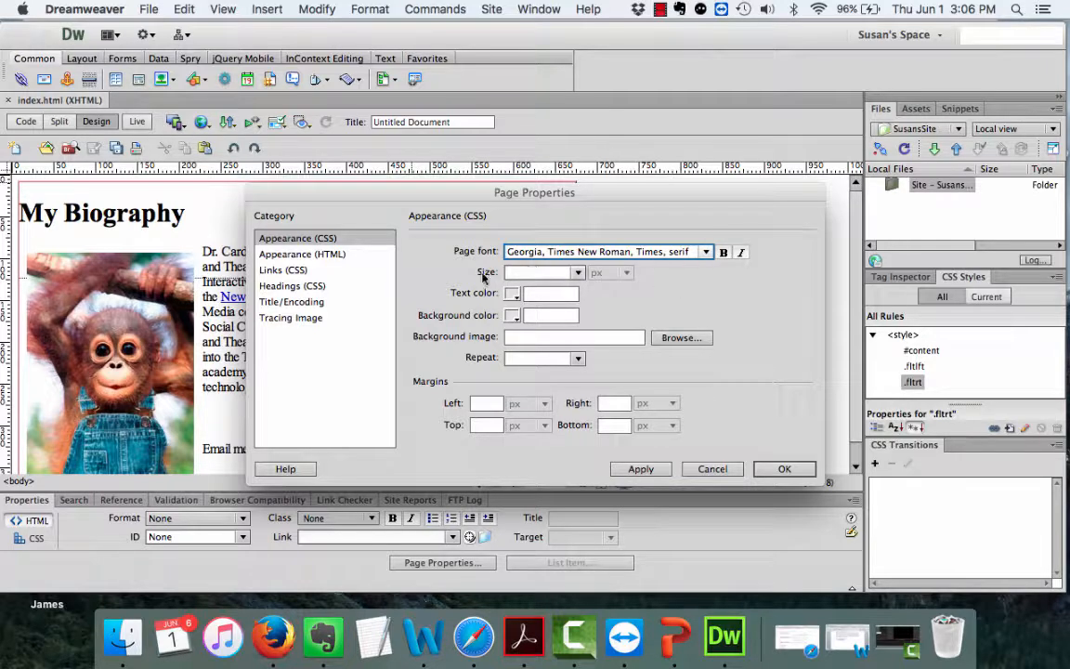
pyautogui.click(513, 317)
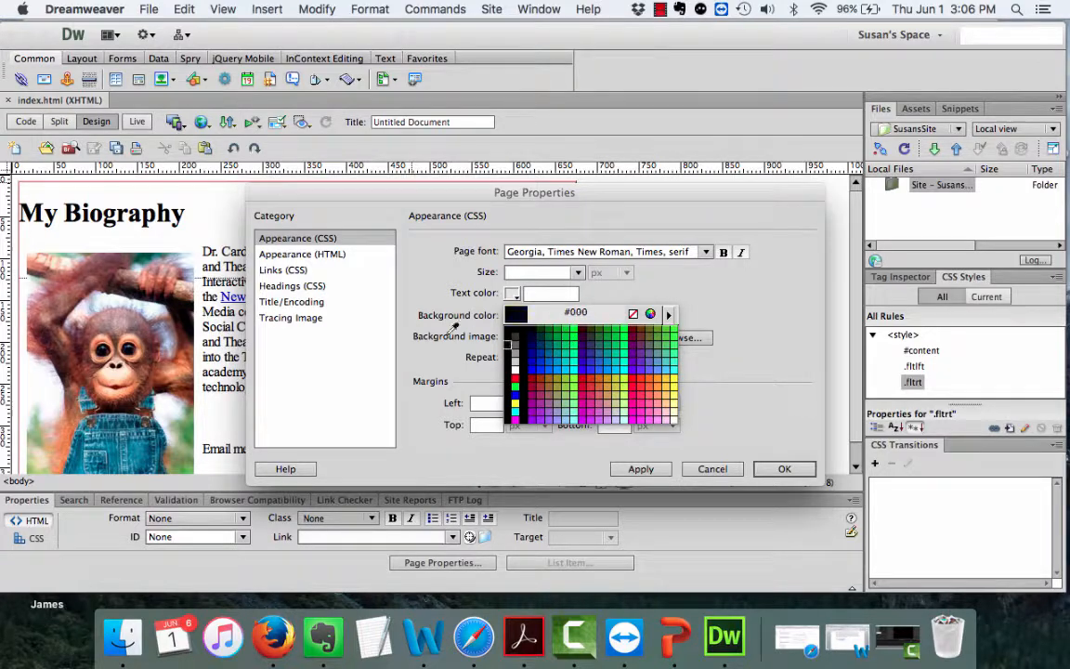
pyautogui.click(138, 458)
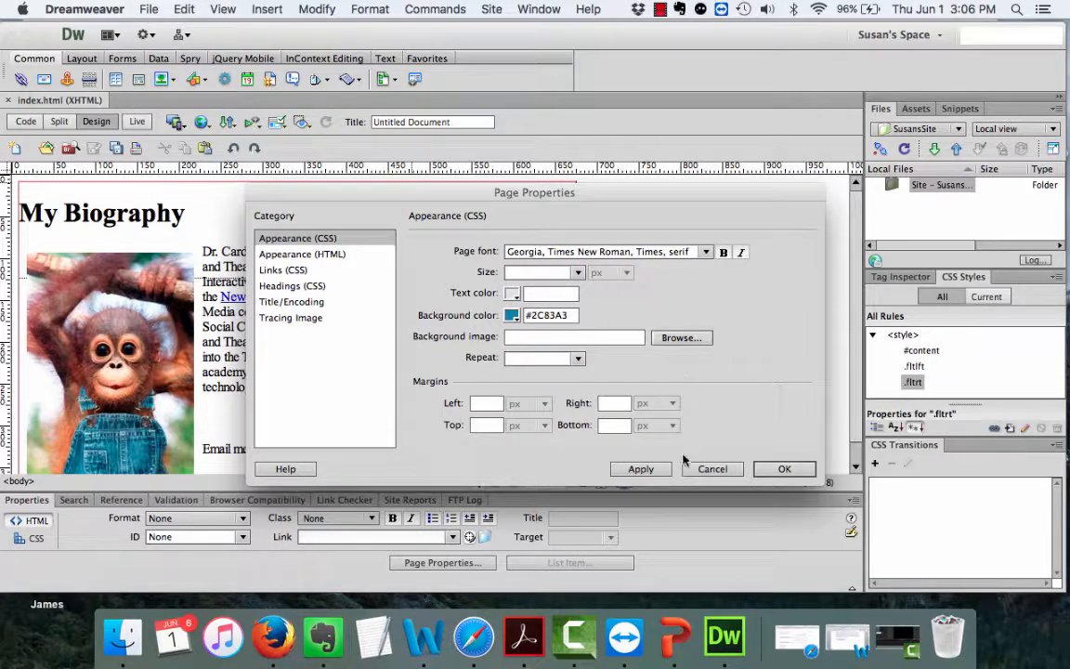
pyautogui.click(632, 470)
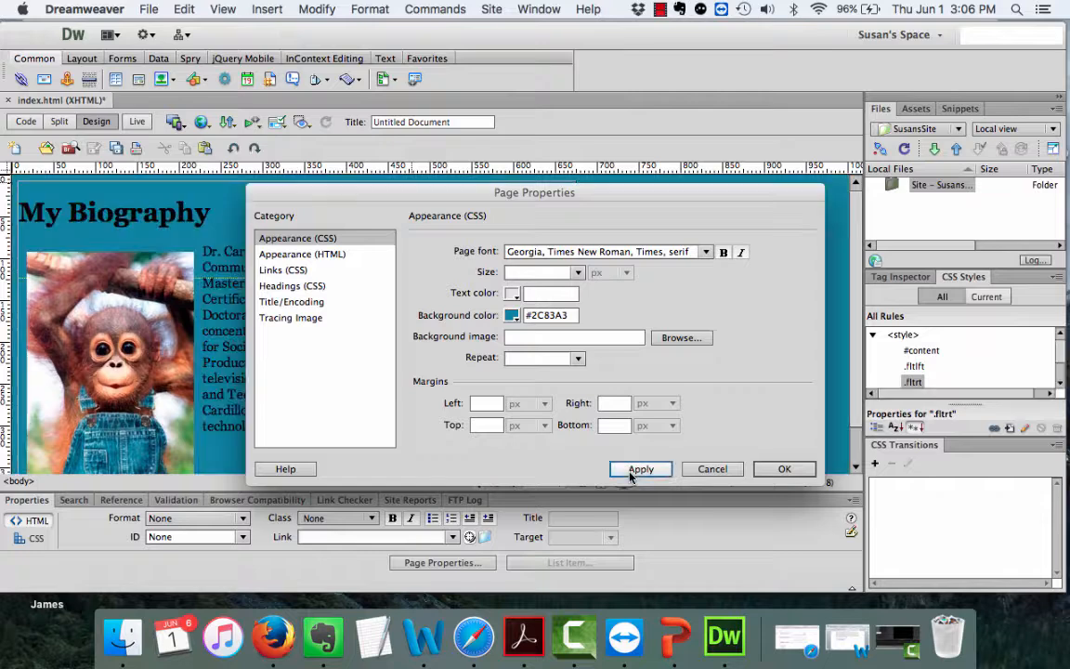
pyautogui.click(785, 468)
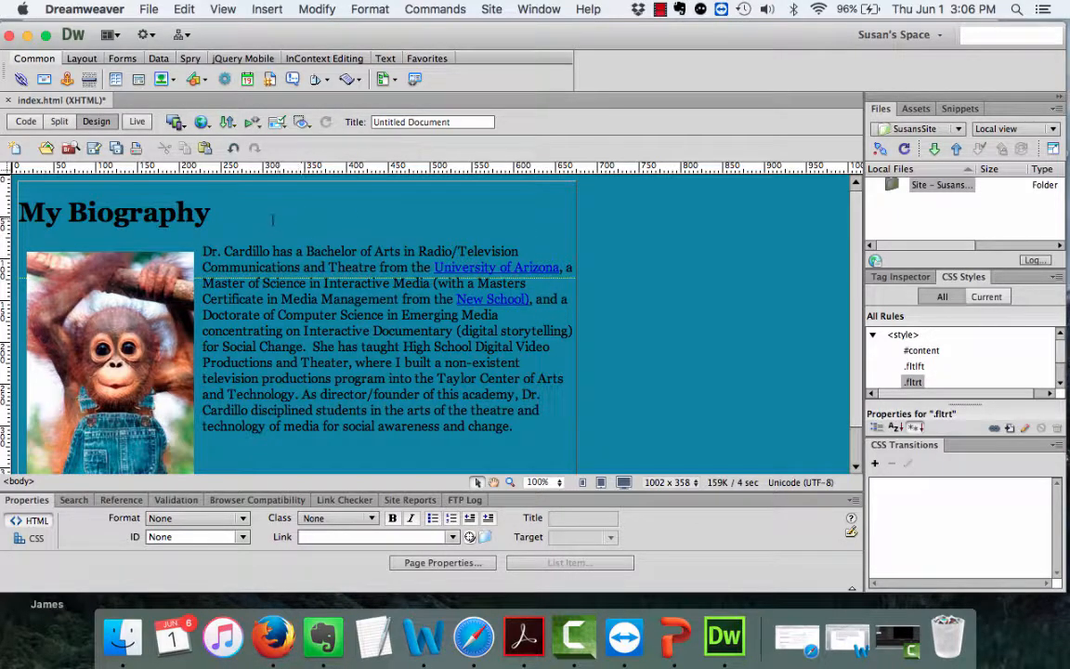
# Give the content div a #66FFFF background and delete its 115px height value.
pyautogui.click(31, 179)
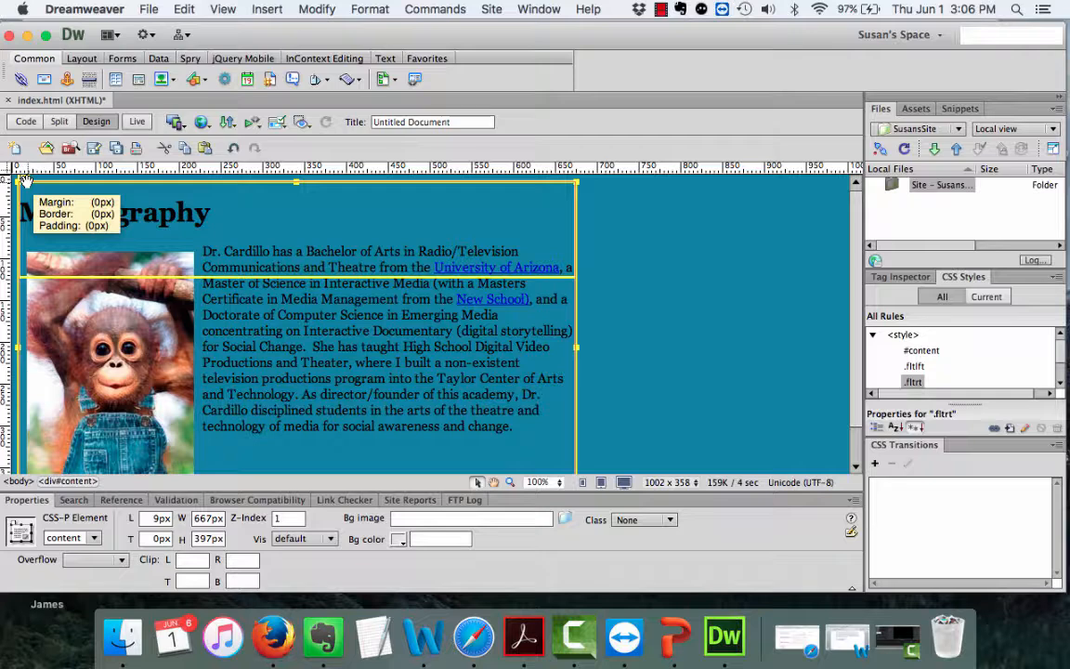
pyautogui.click(399, 541)
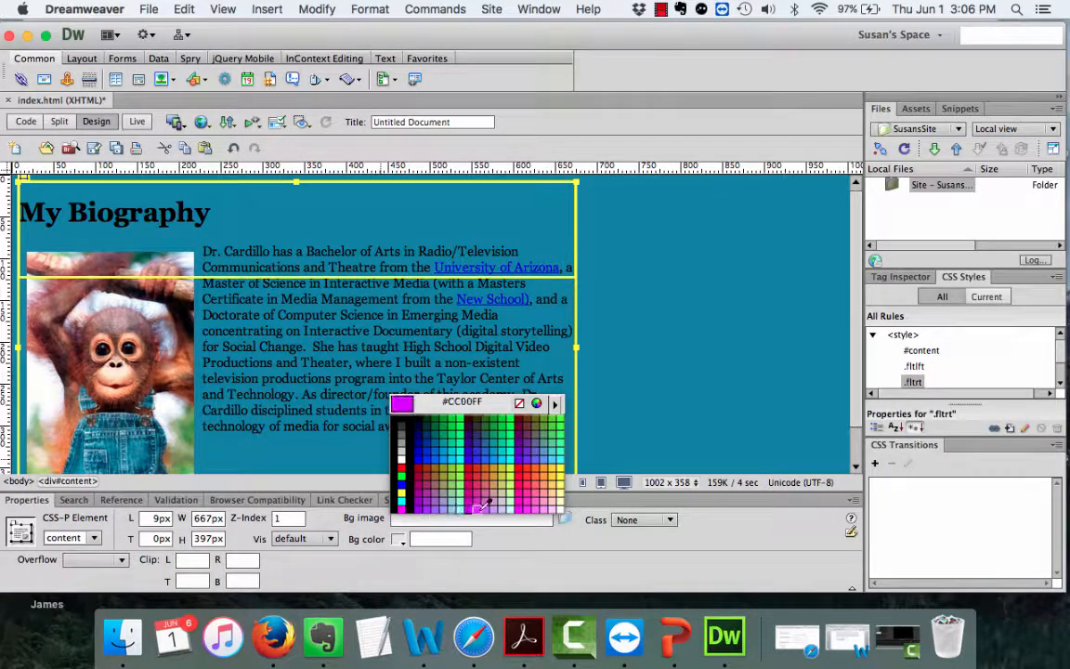
pyautogui.click(561, 460)
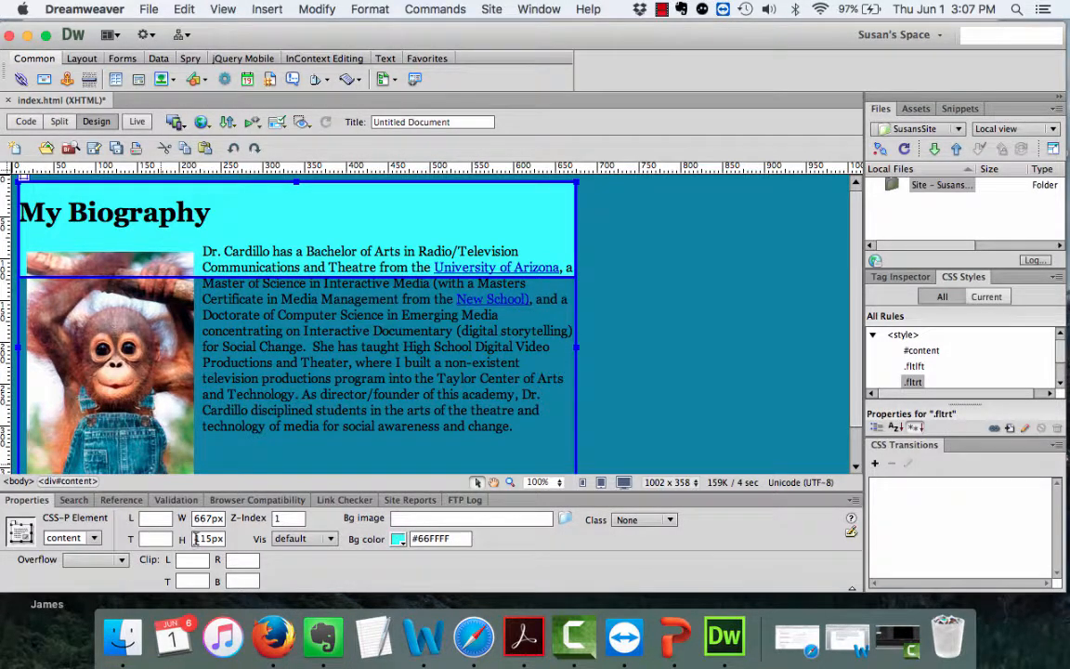
pyautogui.moveTo(196, 539); pyautogui.dragTo(223, 539)
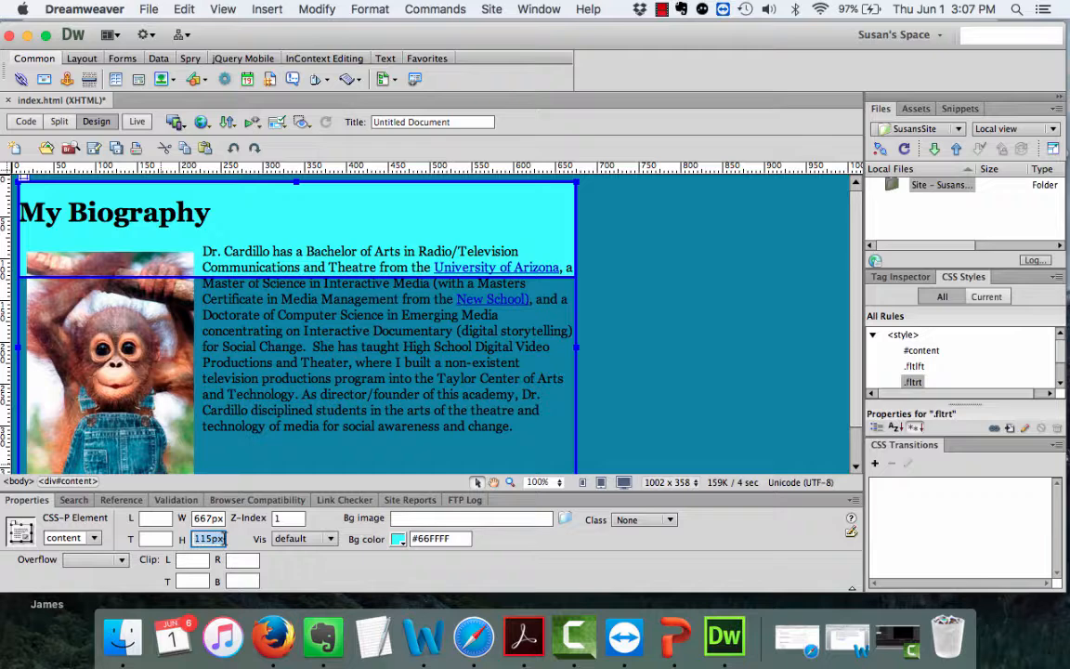
pyautogui.press('BackSpace')
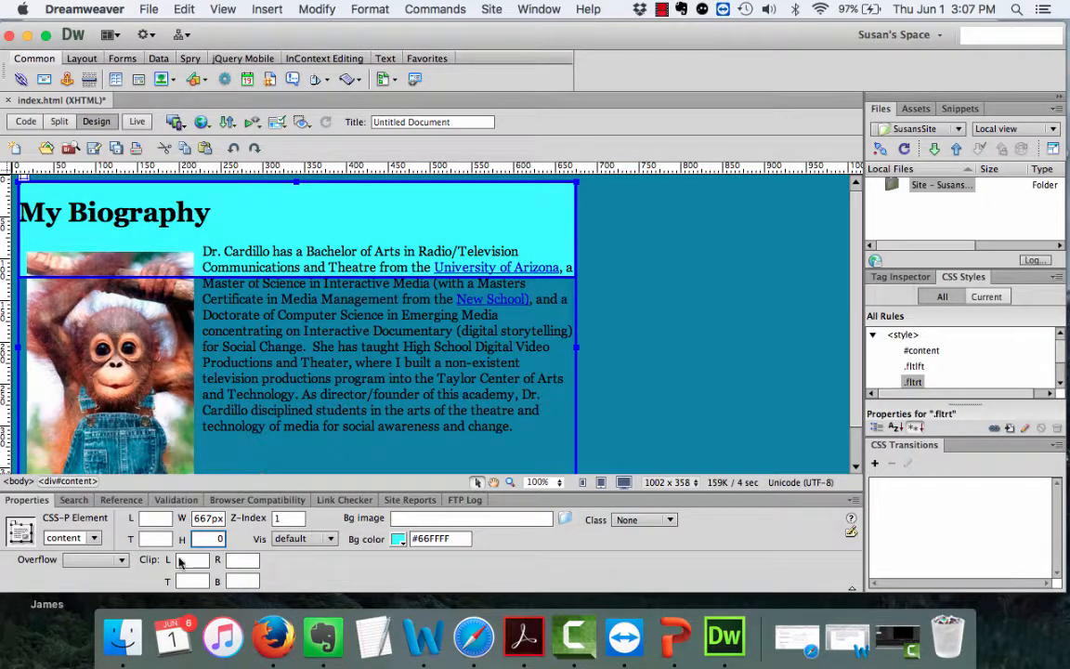
# Select div#content, switch its Bg color to peach #FCDDC1, then deselect it.
pyautogui.click(678, 331)
pyautogui.scroll(-3, 524, 395)
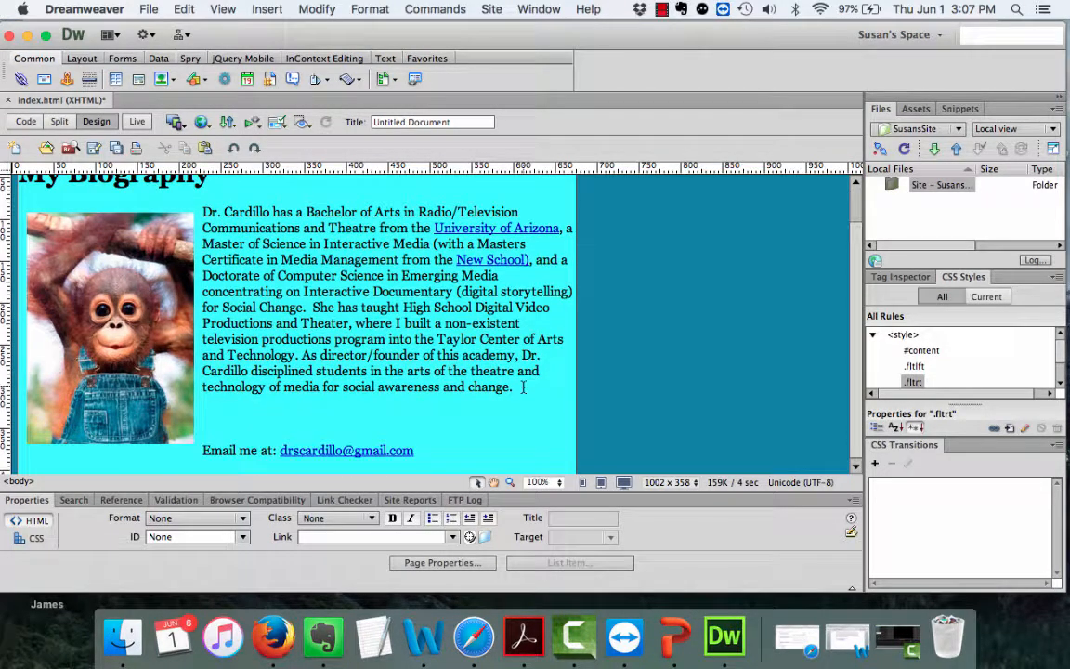
pyautogui.scroll(3, 524, 386)
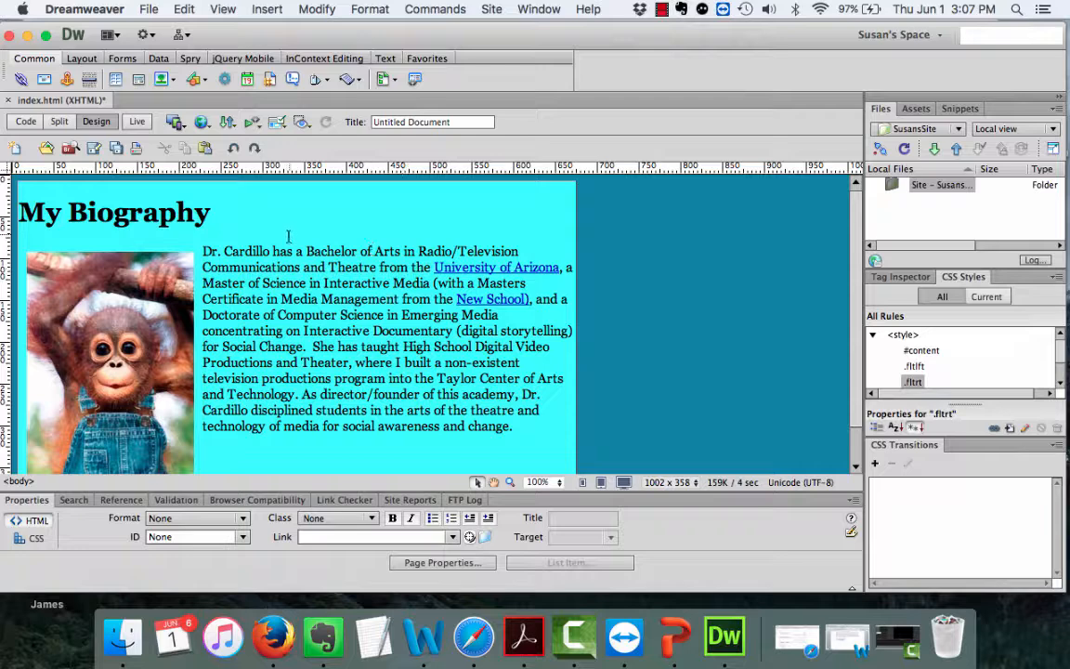
pyautogui.click(270, 220)
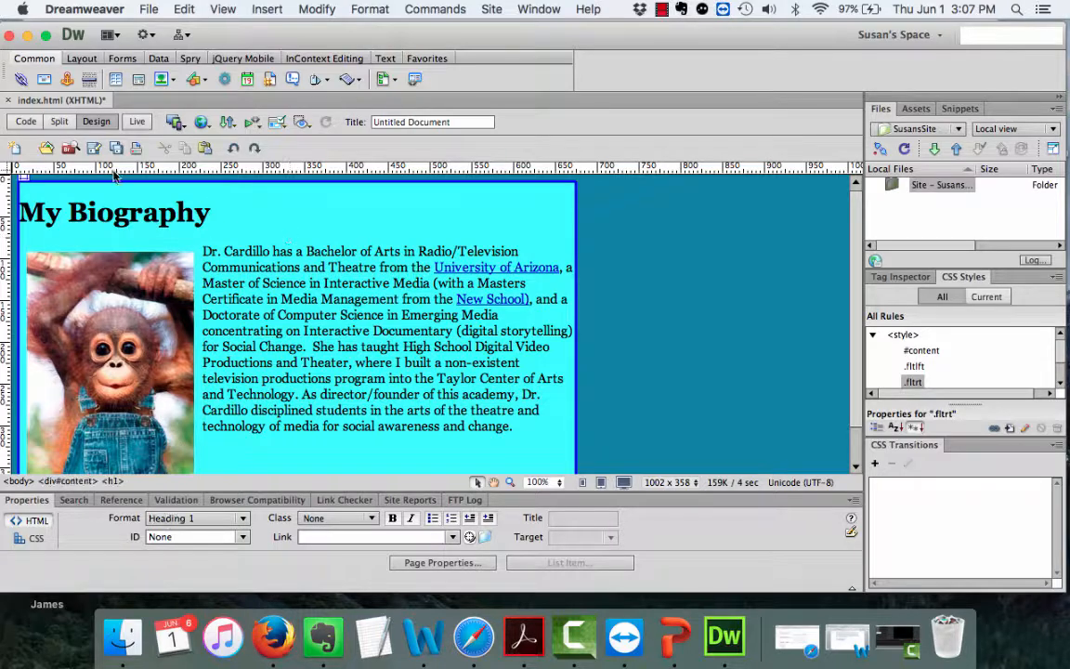
pyautogui.click(20, 182)
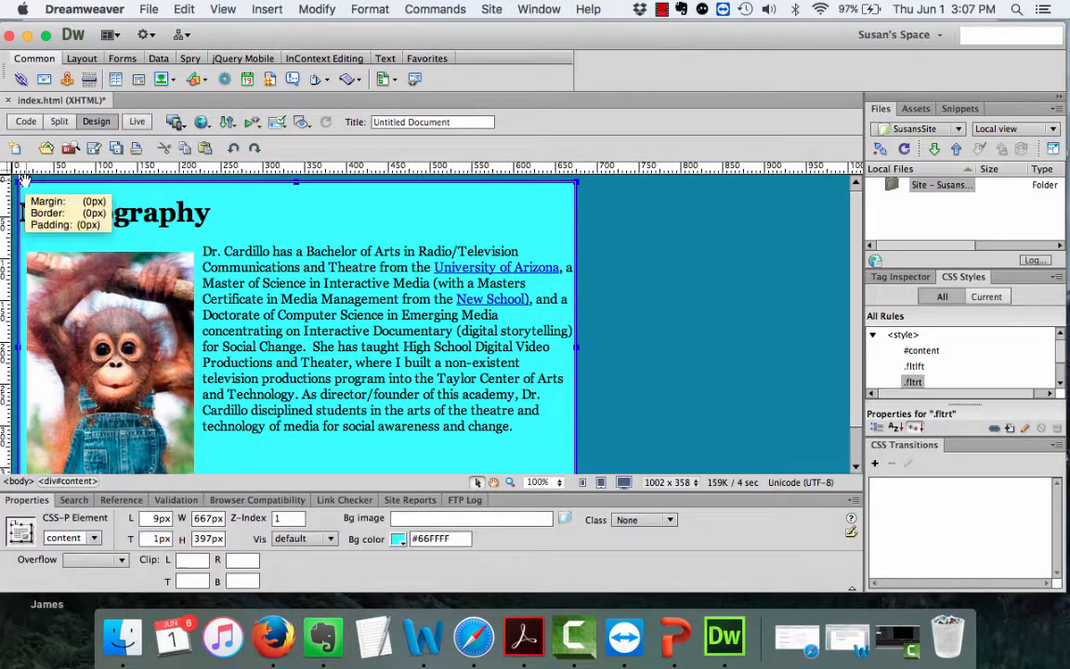
pyautogui.click(400, 540)
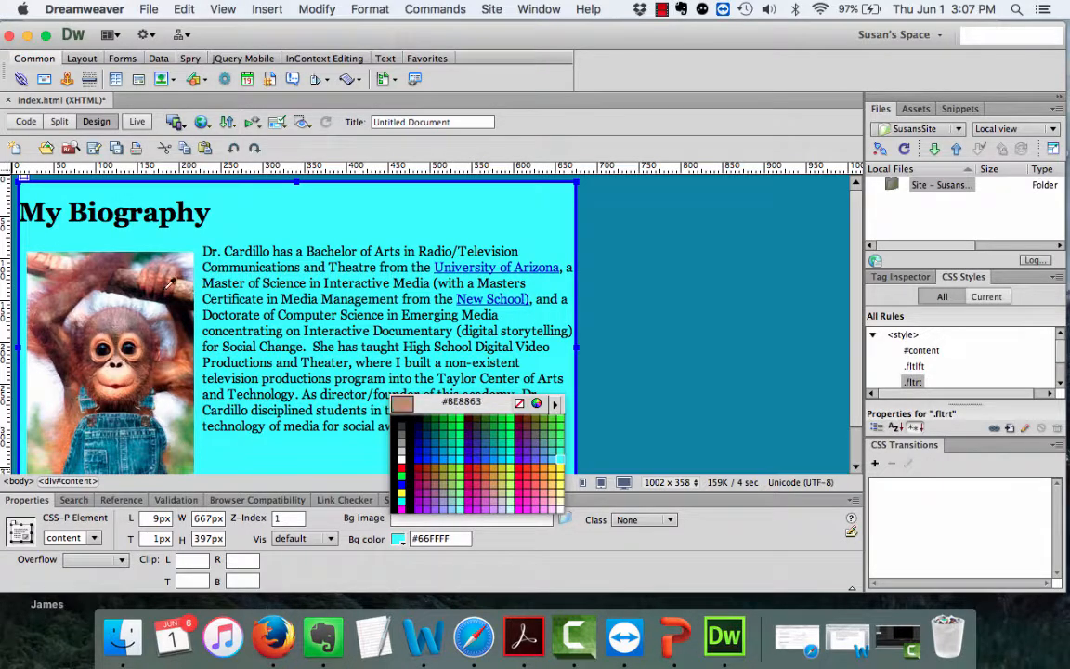
pyautogui.click(116, 371)
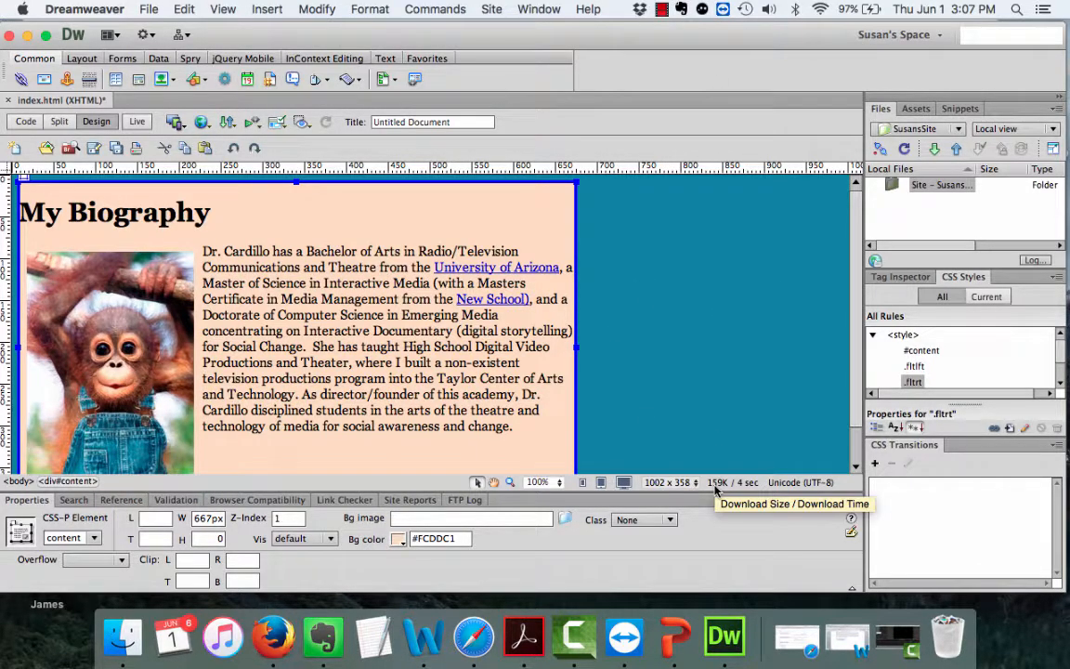
pyautogui.click(23, 181)
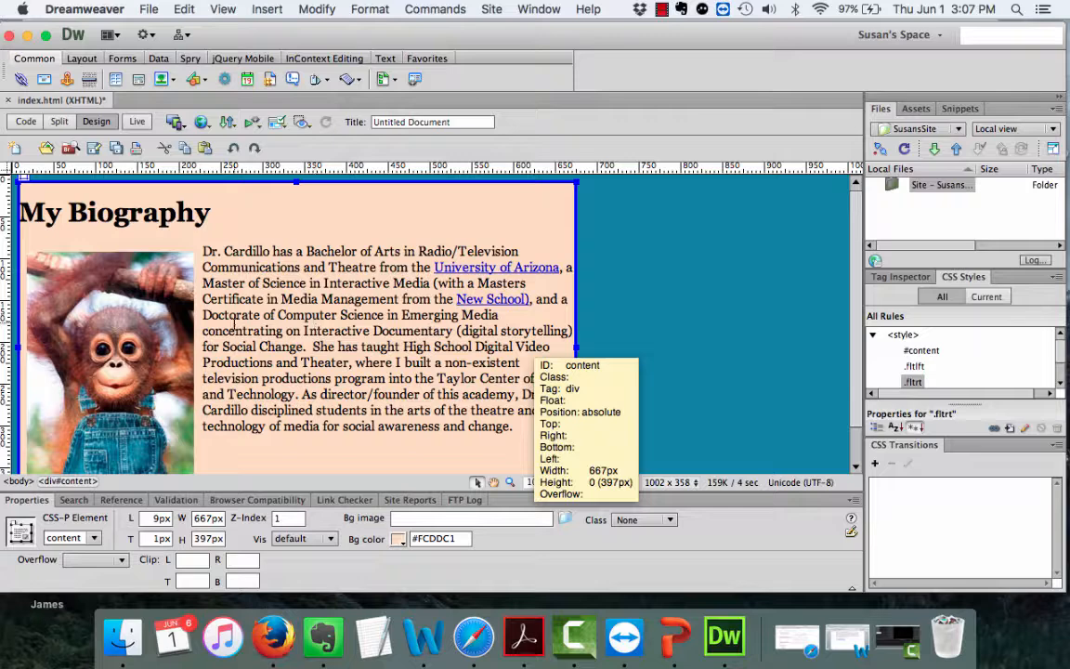
pyautogui.click(733, 280)
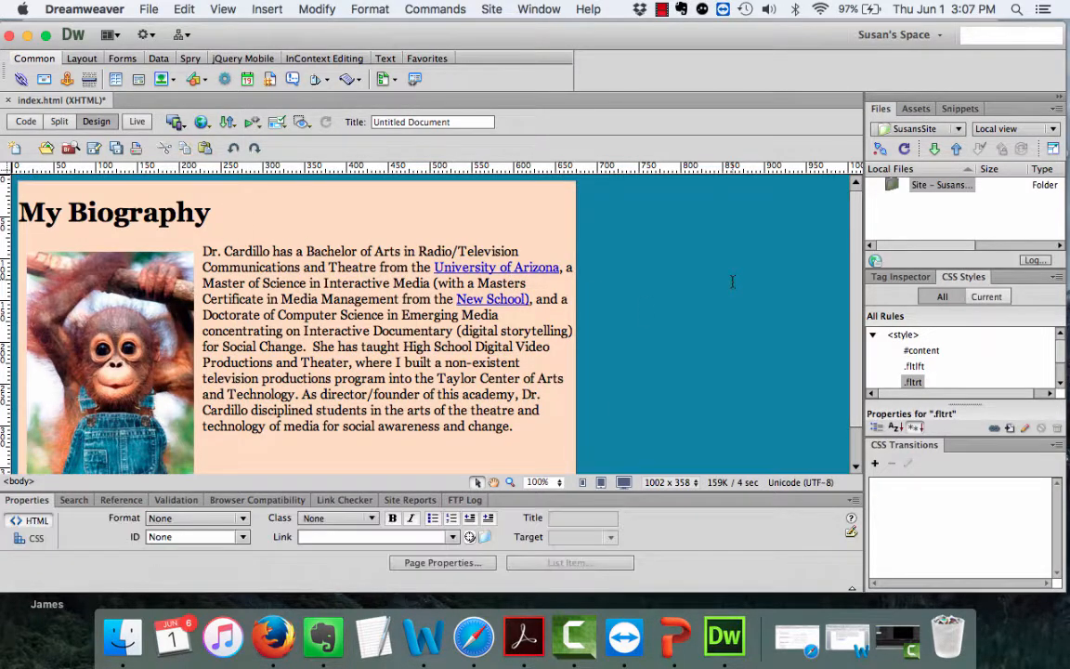
# Check the teal background in Page Properties, then nudge the #content div left to 8px.
pyautogui.click(434, 563)
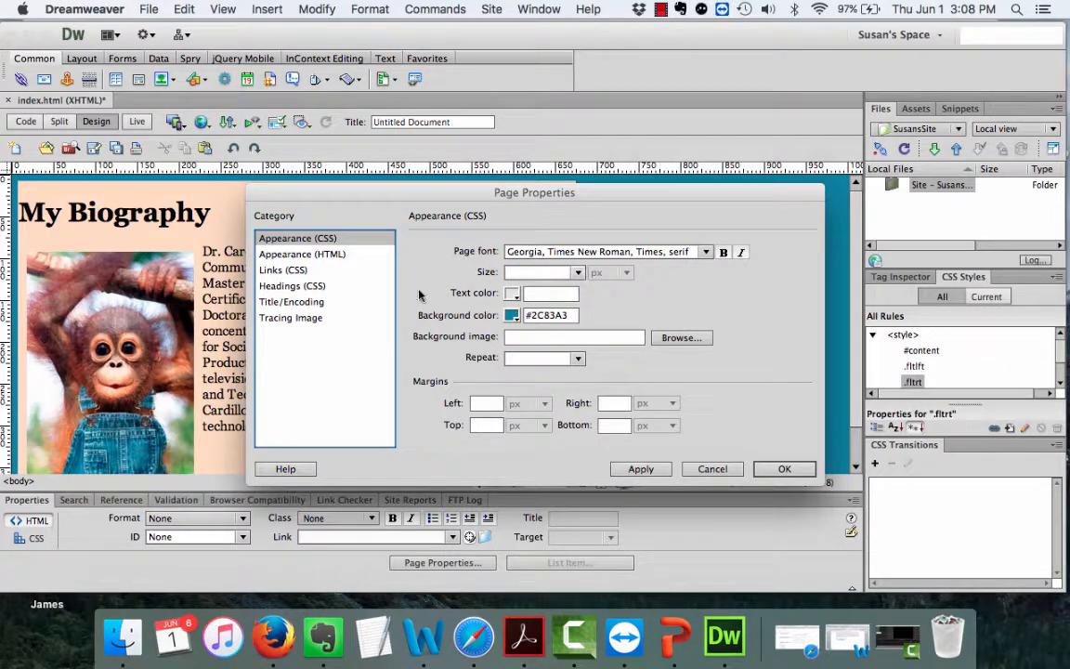
pyautogui.click(713, 469)
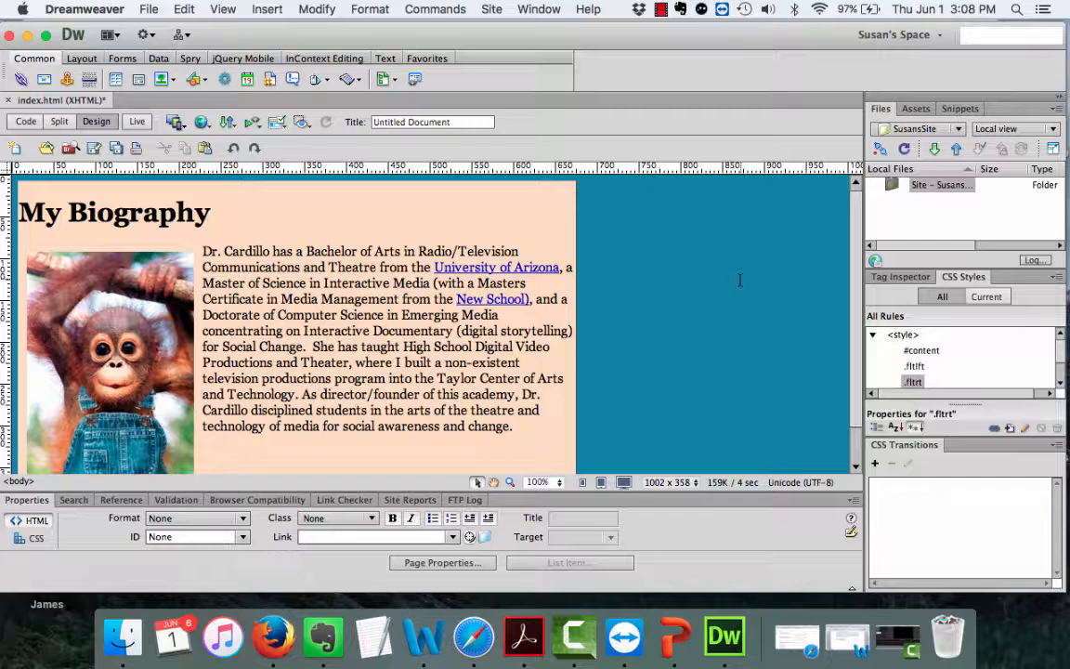
pyautogui.click(80, 193)
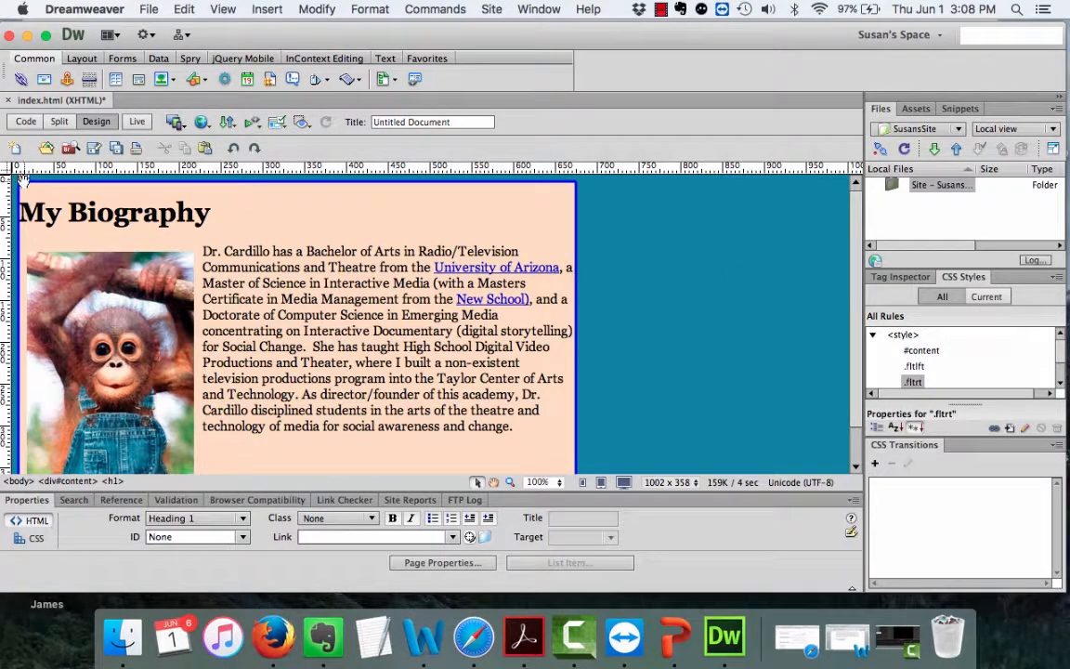
pyautogui.click(21, 179)
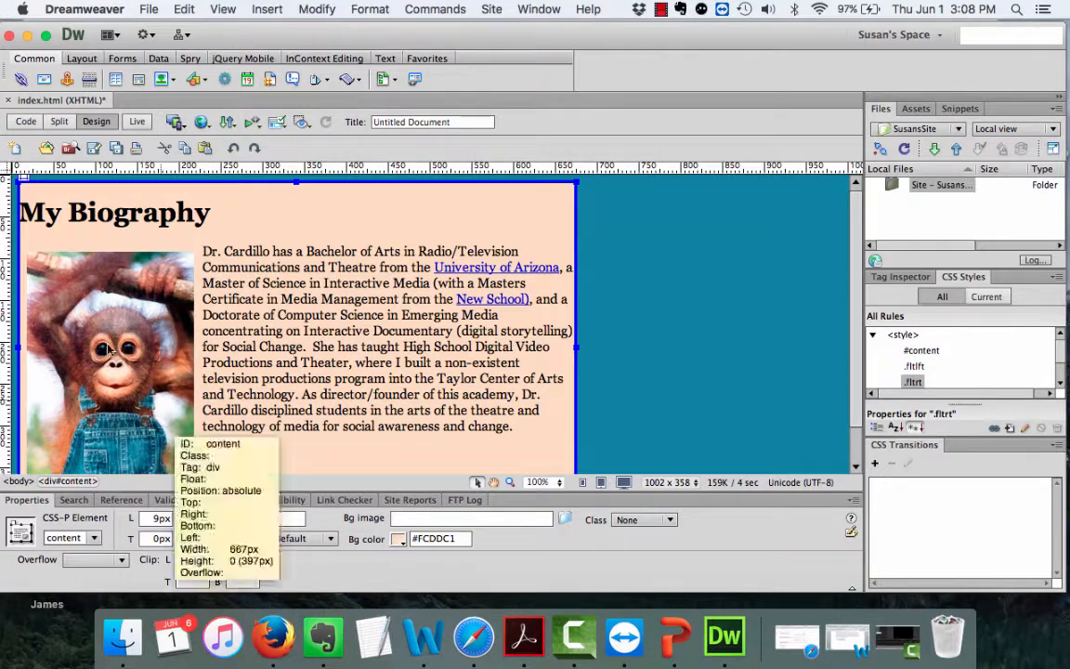
pyautogui.moveTo(40, 183); pyautogui.dragTo(39, 184)
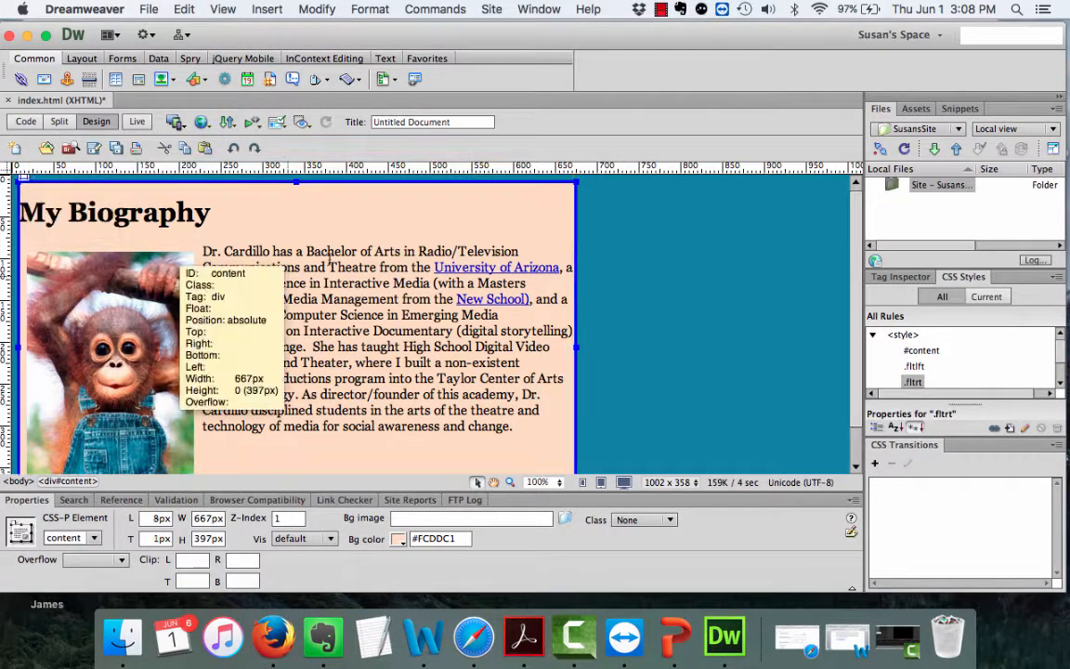
# Change the content div's height from 397px to 0.
pyautogui.doubleClick(221, 539)
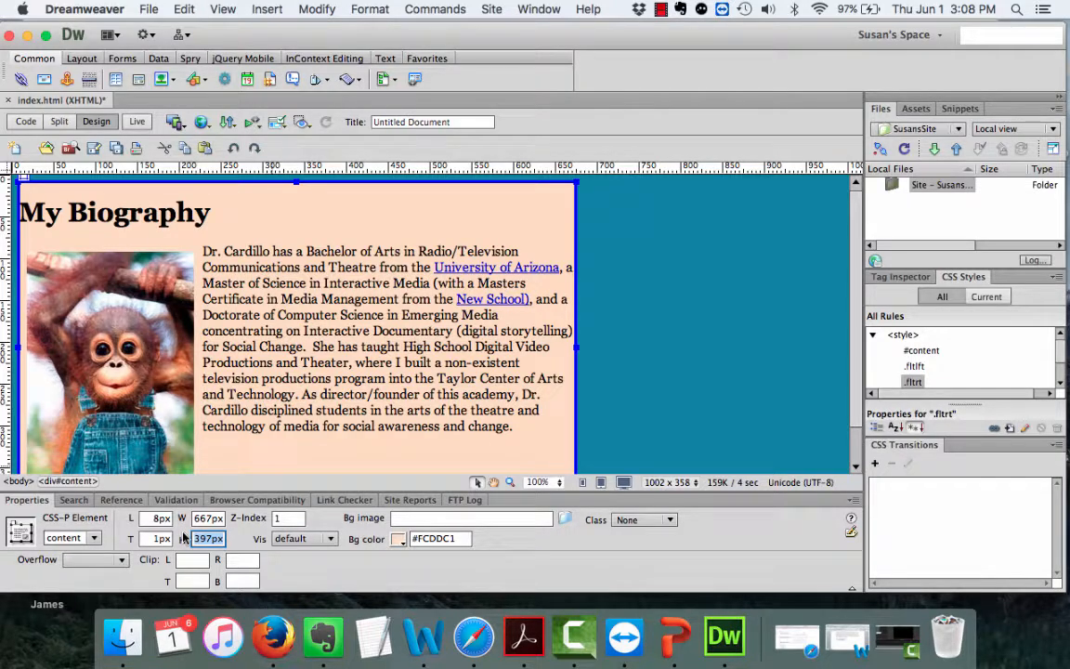
pyautogui.write('0')
pyautogui.click(640, 371)
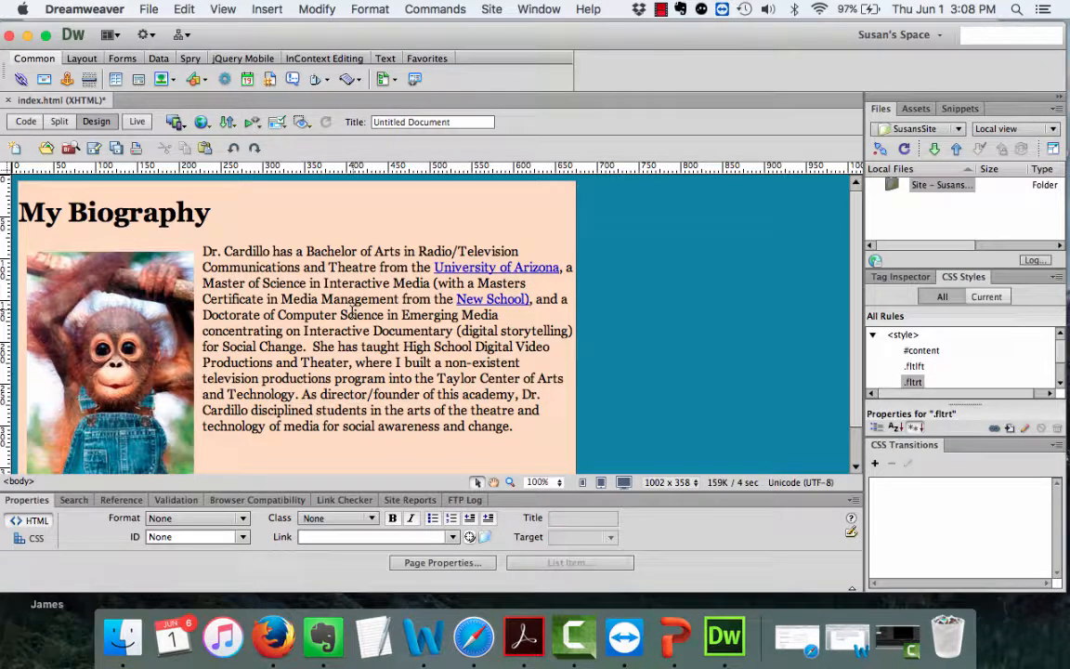
pyautogui.scroll(-2, 353, 313)
pyautogui.scroll(2, 353, 313)
# Preview the page in Firefox, saving index.html when prompted.
pyautogui.click(141, 11)
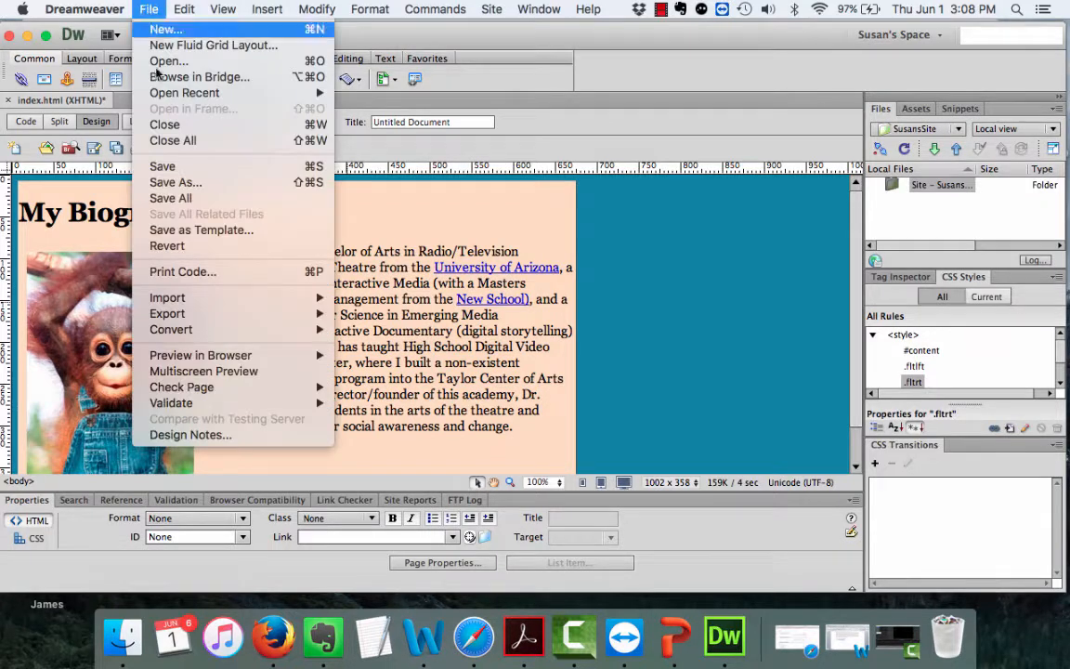
pyautogui.moveTo(270, 355)
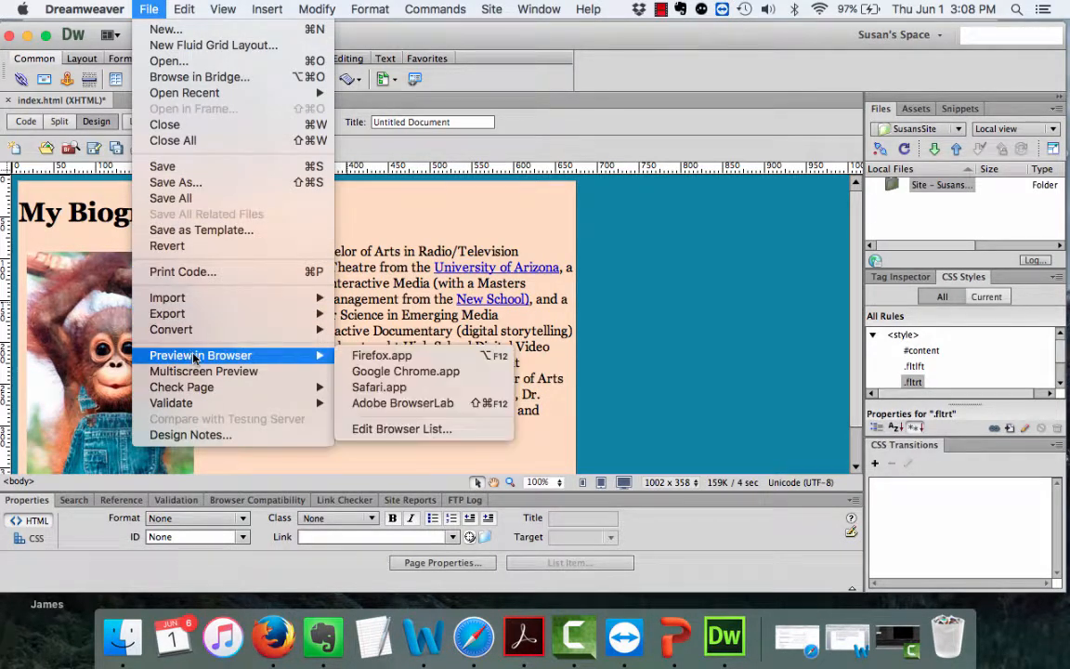
pyautogui.click(386, 355)
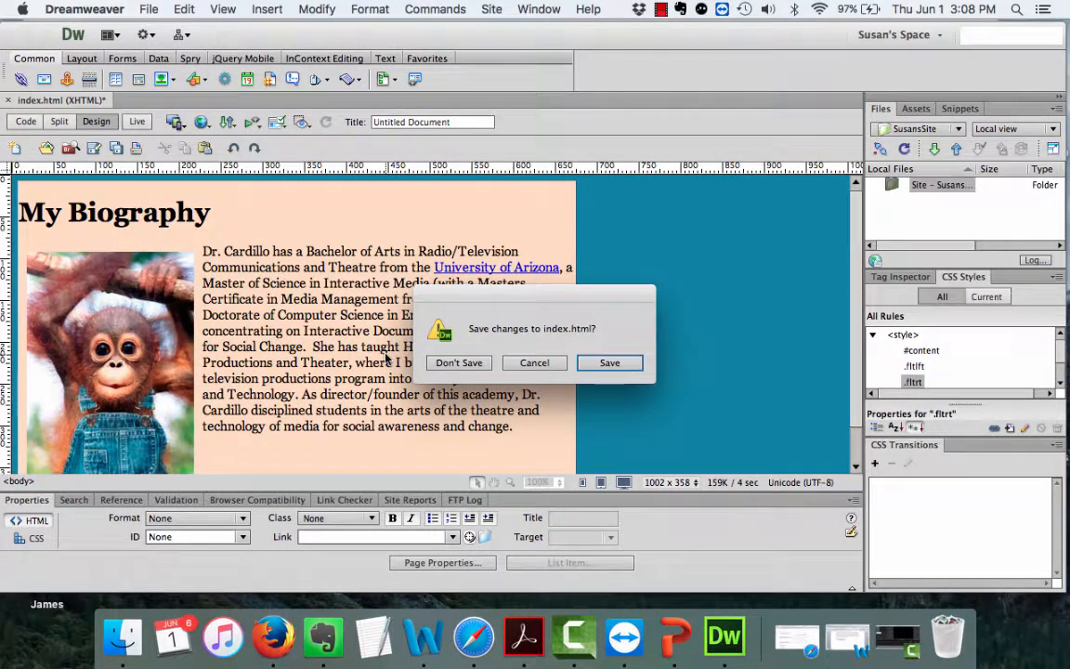
pyautogui.click(606, 362)
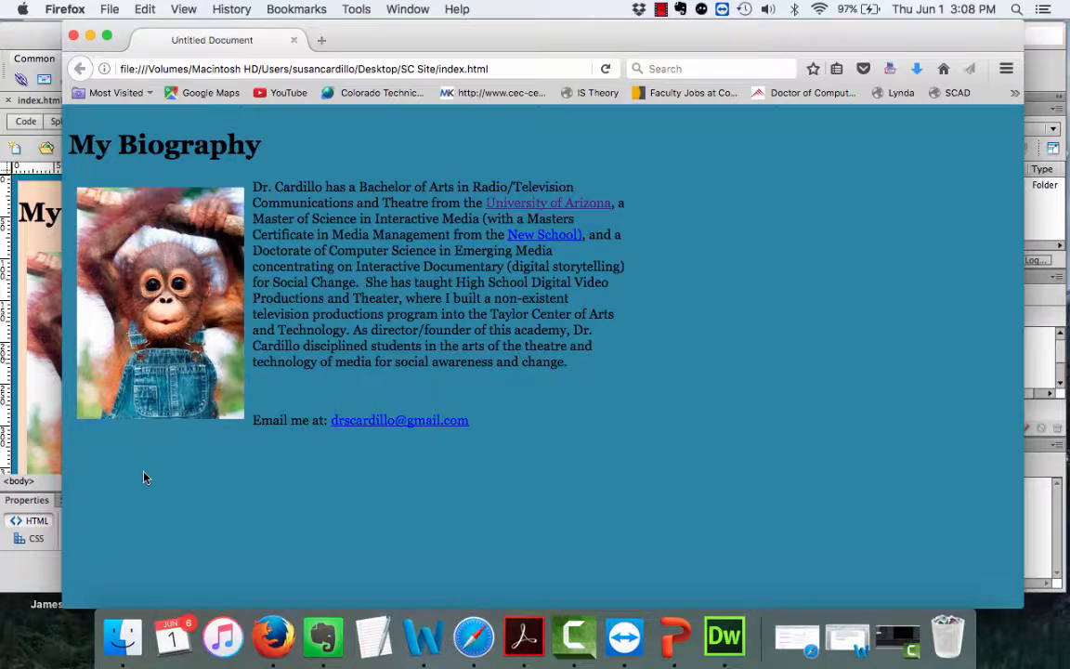
# Close the Firefox preview and show index.html in Split view with code beside the design.
pyautogui.click(74, 36)
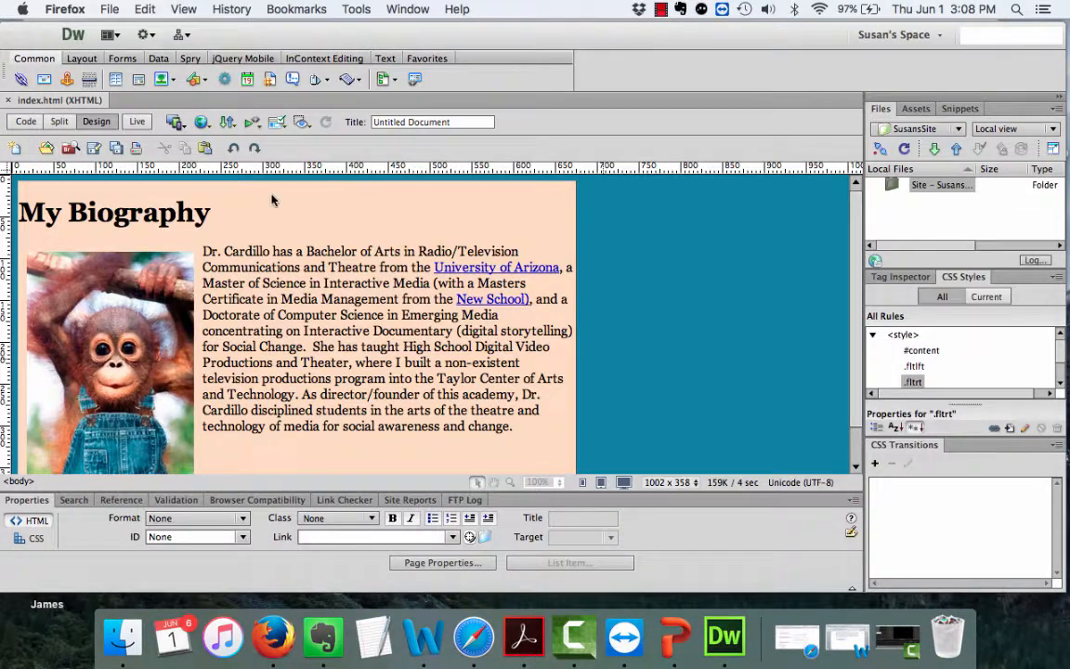
pyautogui.click(138, 122)
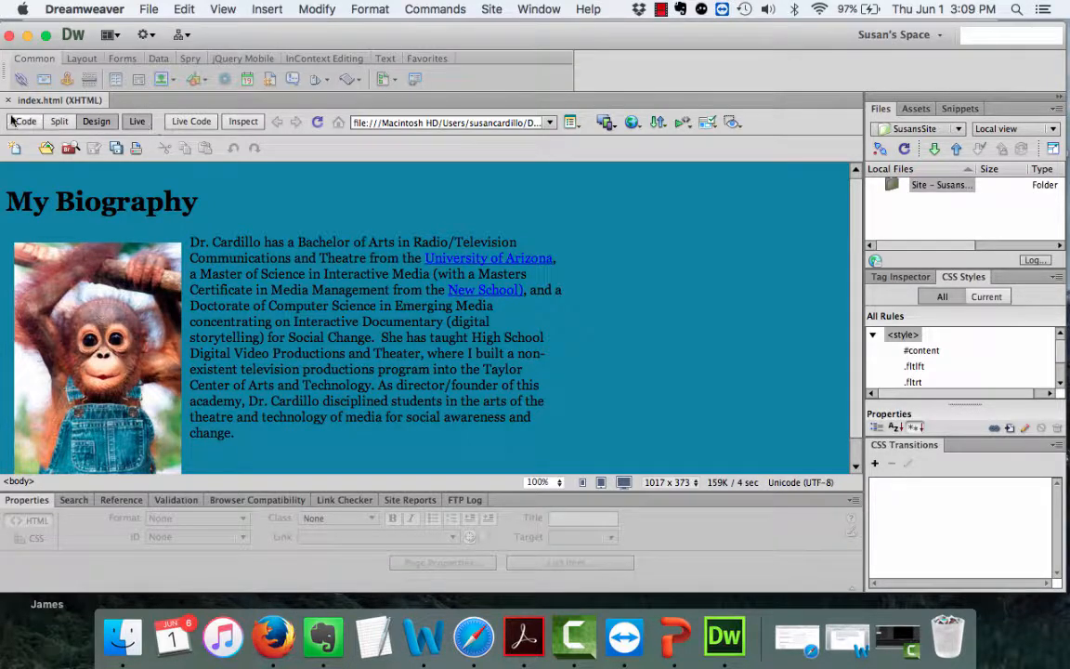
pyautogui.click(61, 125)
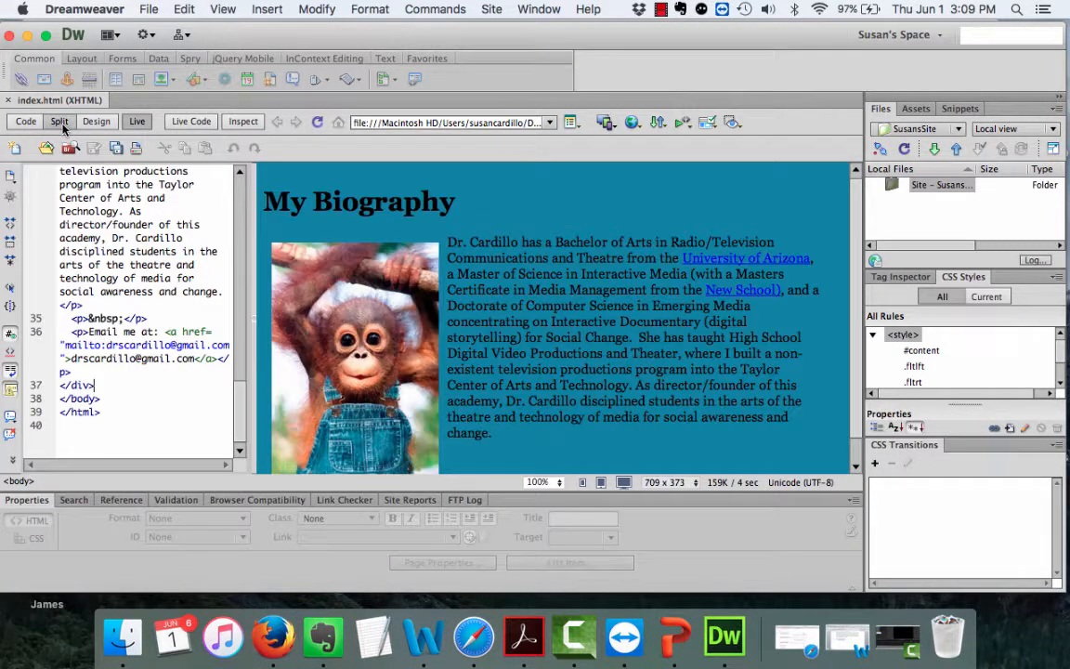
pyautogui.click(137, 123)
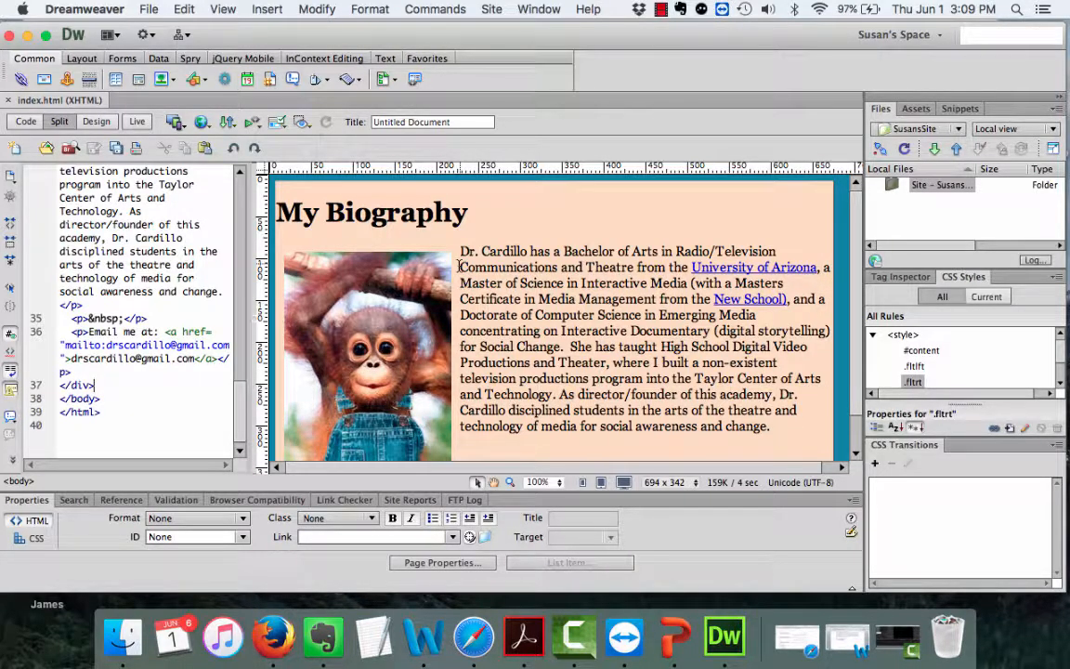
pyautogui.doubleClick(919, 351)
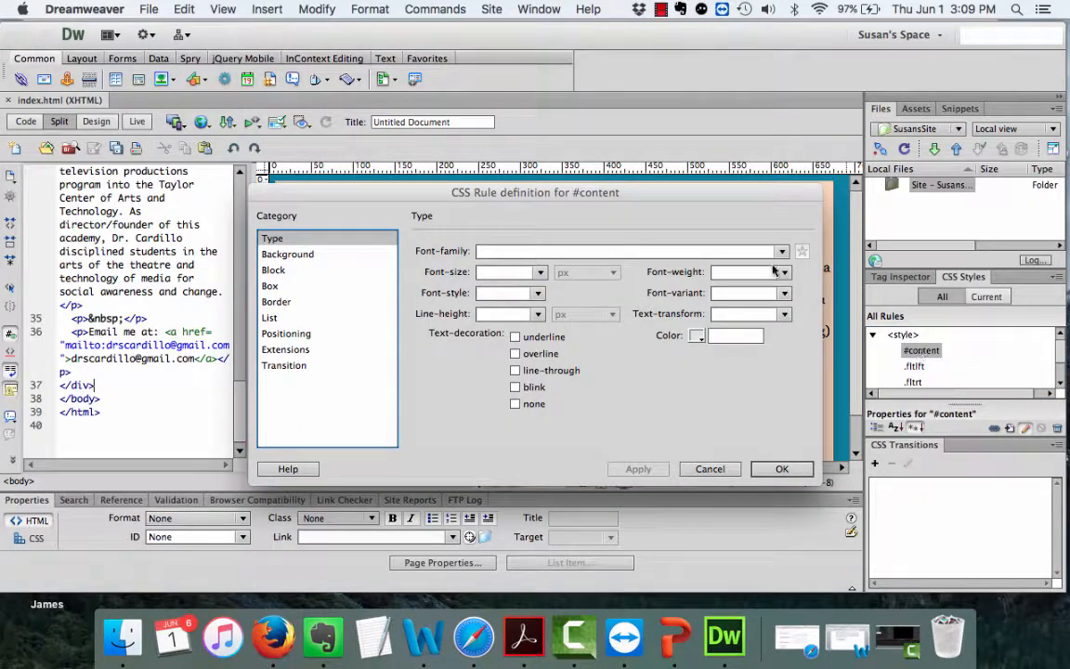
pyautogui.click(270, 286)
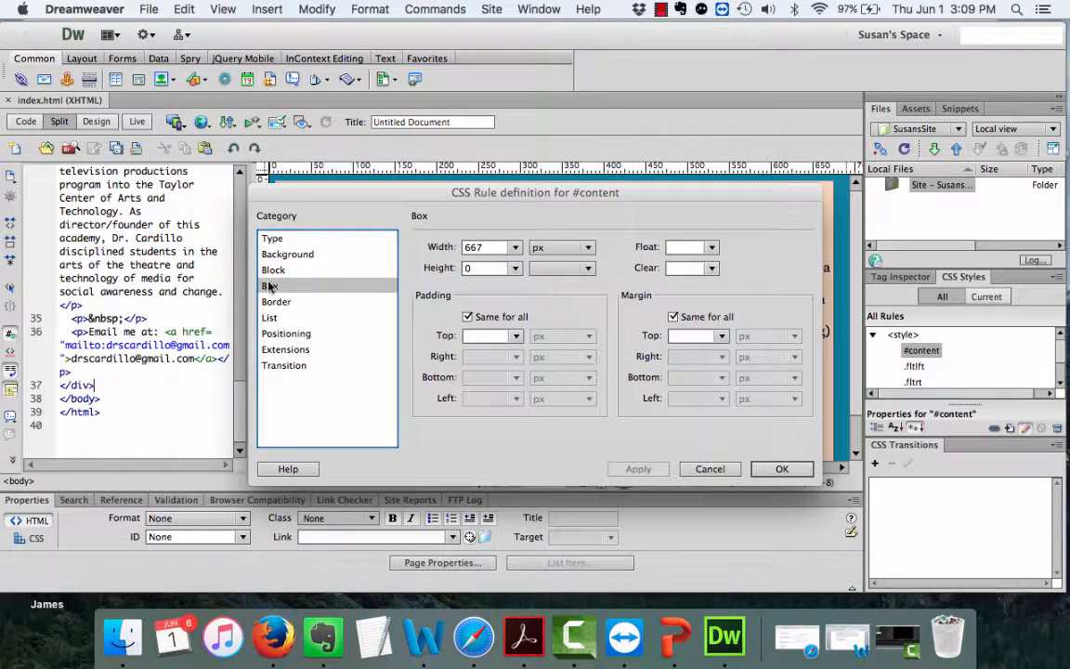
pyautogui.click(474, 338)
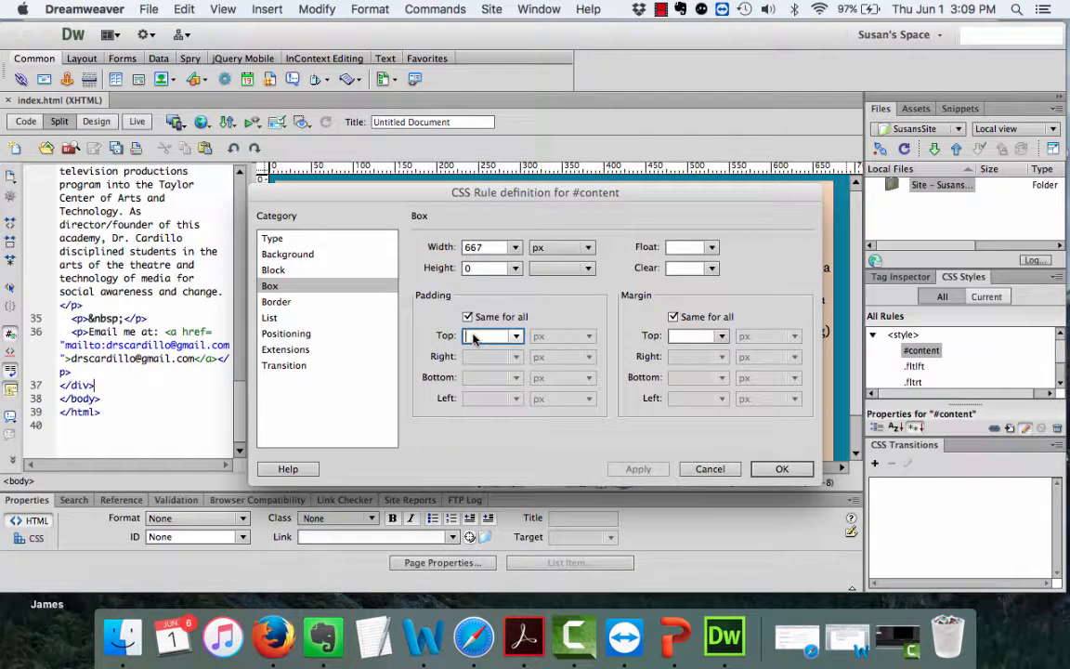
pyautogui.write('10')
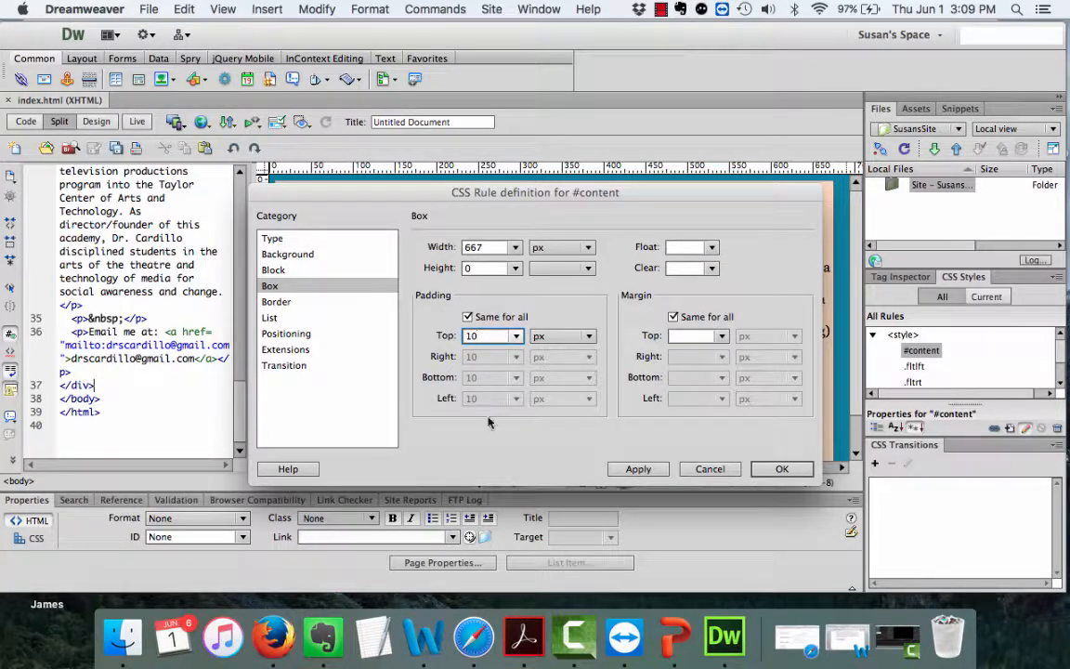
pyautogui.click(637, 468)
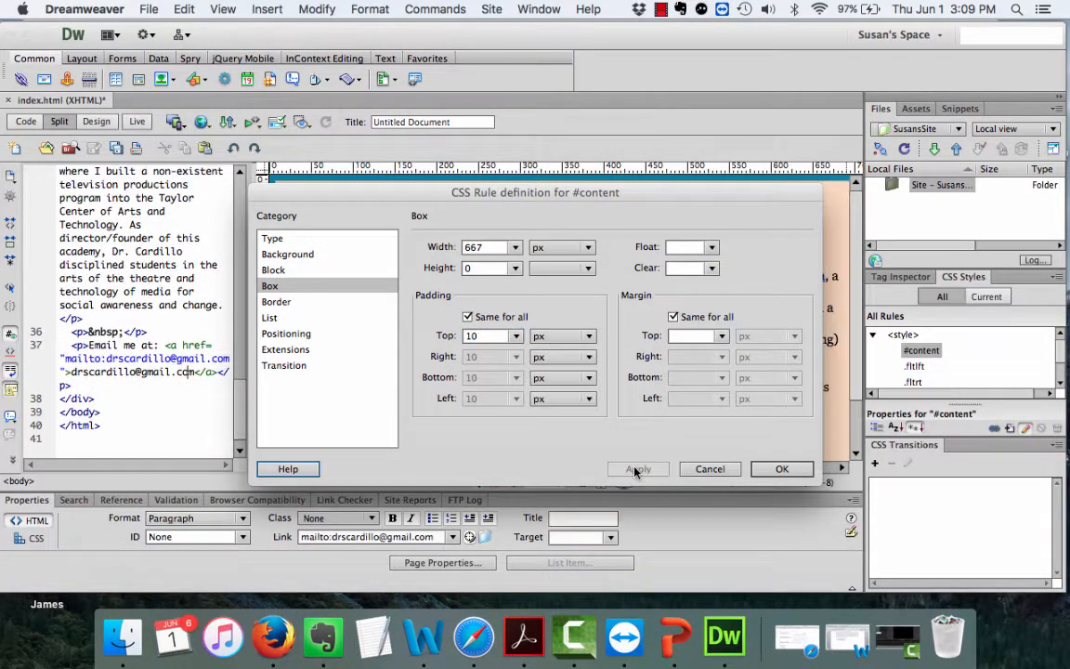
pyautogui.click(778, 469)
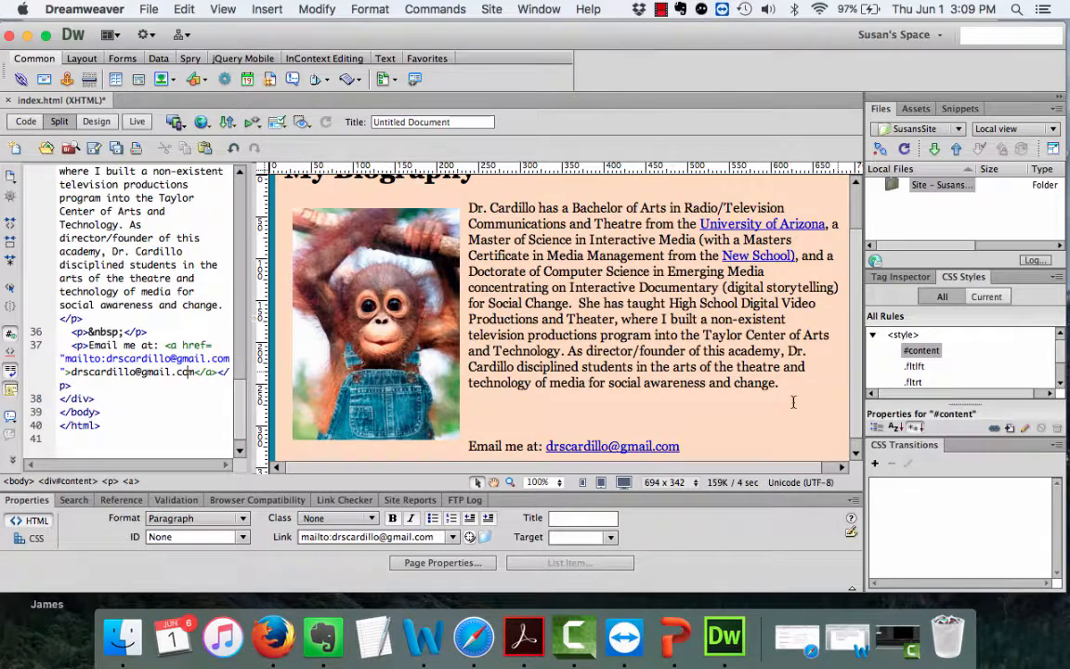
pyautogui.scroll(2, 861, 292)
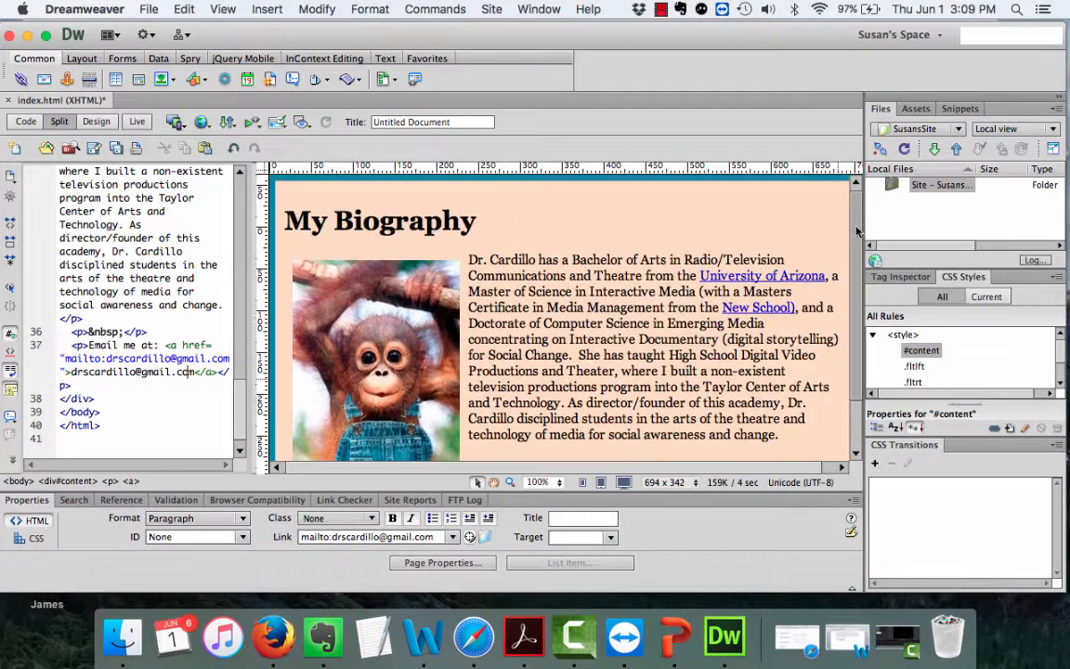
pyautogui.scroll(-3, 856, 366)
pyautogui.scroll(2, 856, 365)
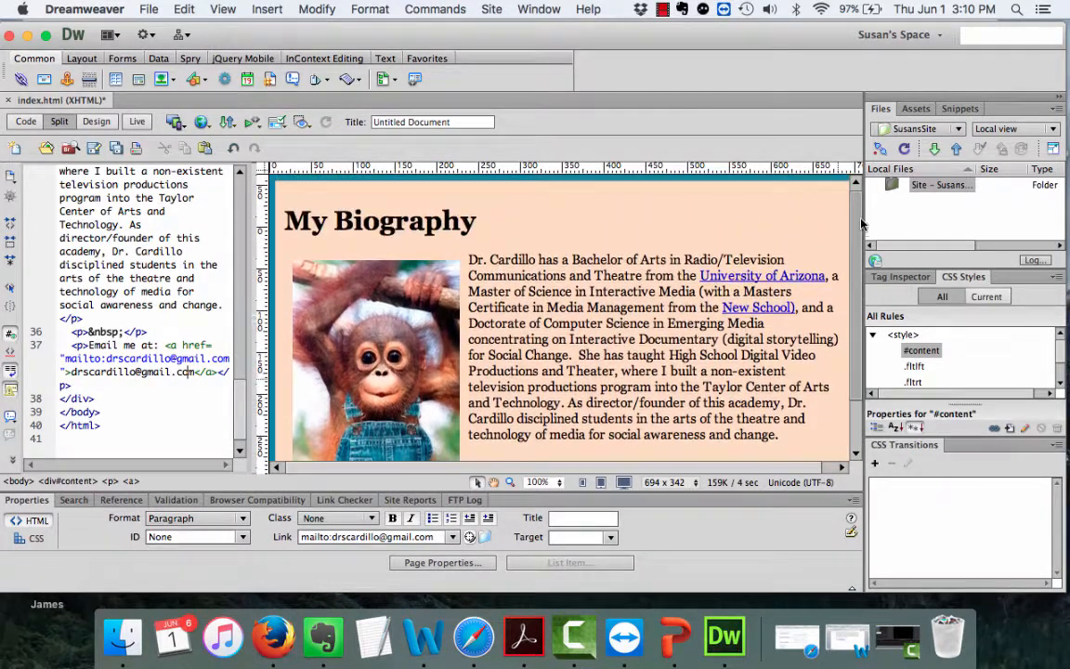
pyautogui.scroll(-2, 856, 365)
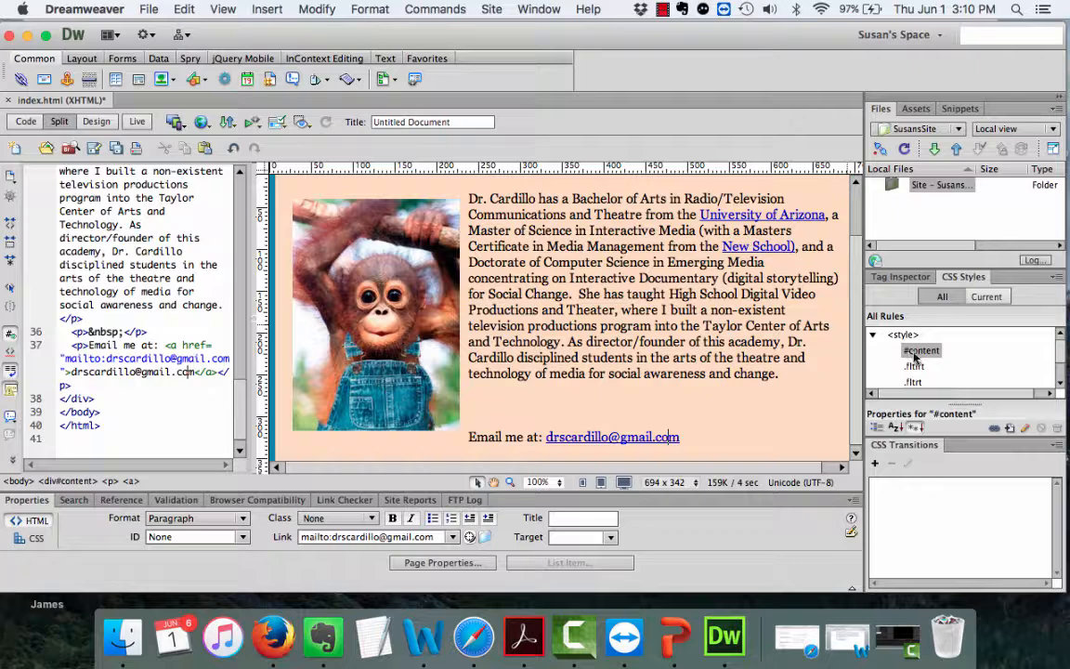
# Set #content's Box margins to top 180, right auto, bottom 0, left auto.
pyautogui.doubleClick(920, 351)
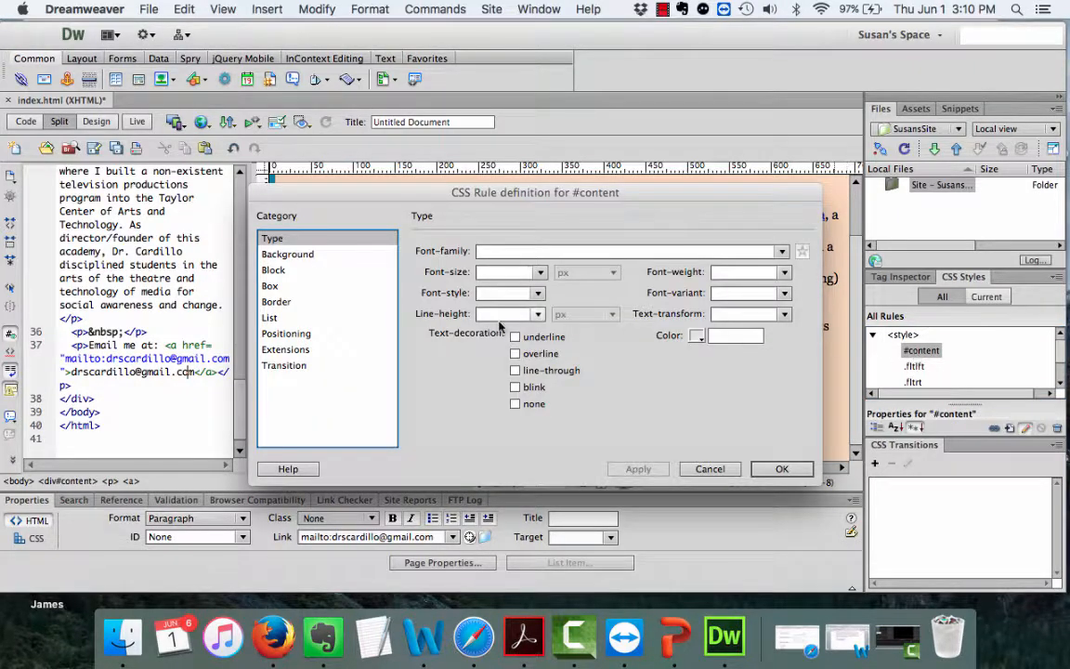
pyautogui.click(271, 286)
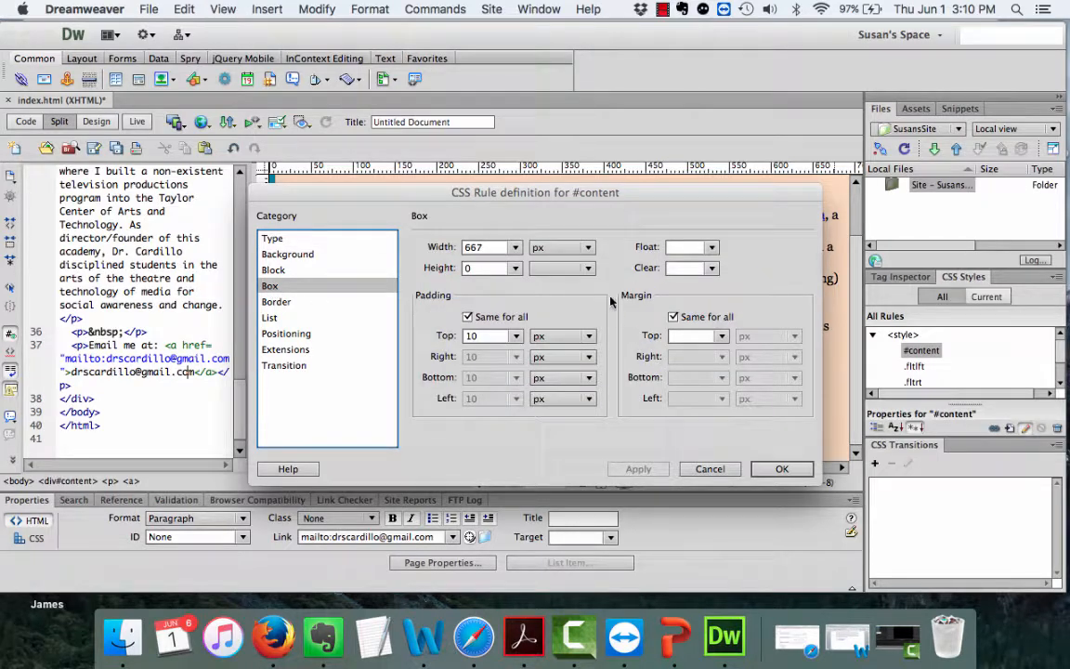
pyautogui.click(674, 318)
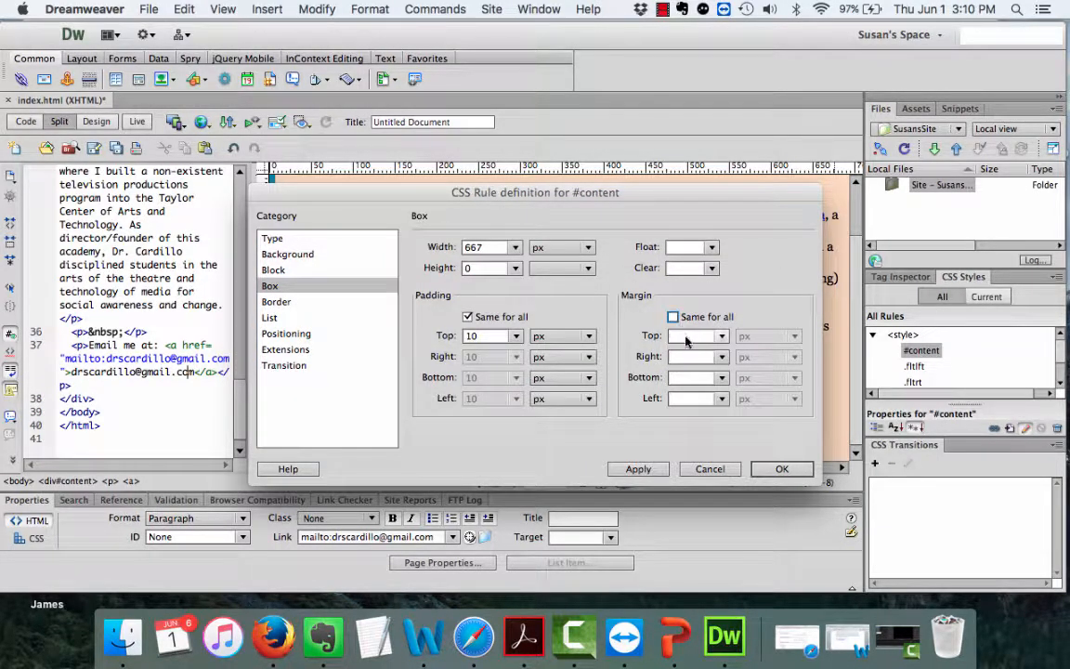
pyautogui.click(688, 338)
pyautogui.write('180')
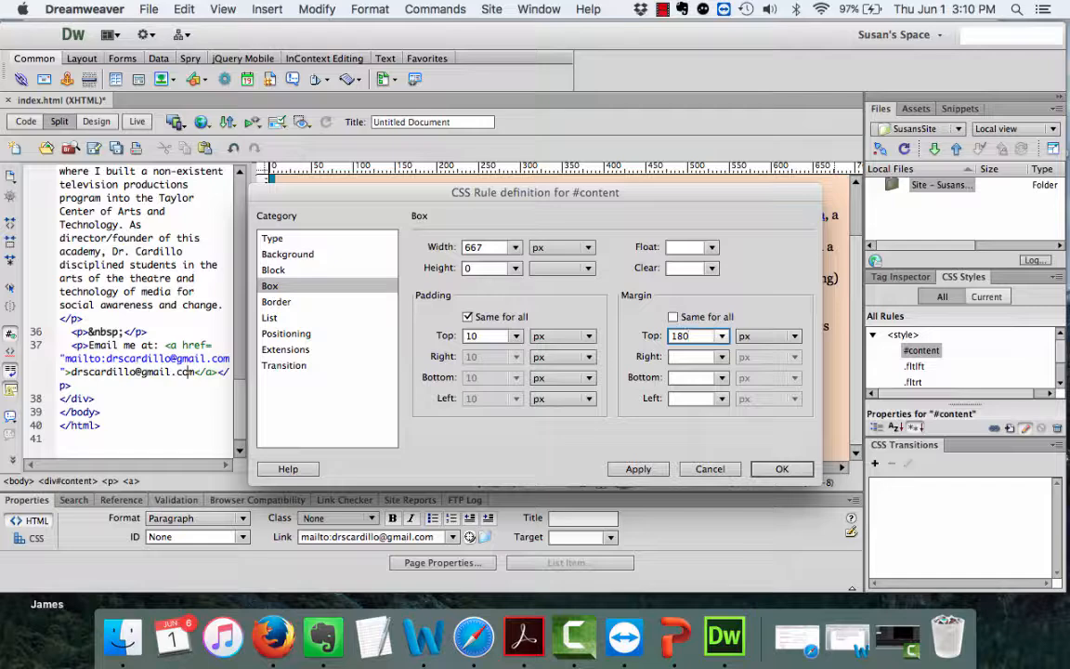
pyautogui.click(721, 357)
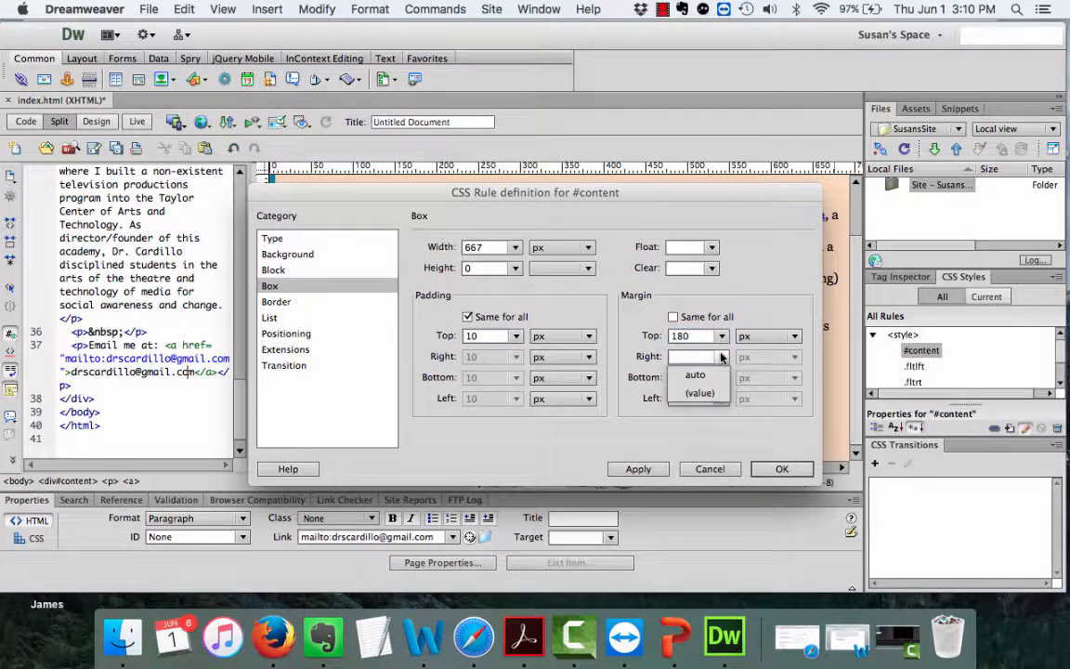
pyautogui.click(718, 374)
pyautogui.click(720, 401)
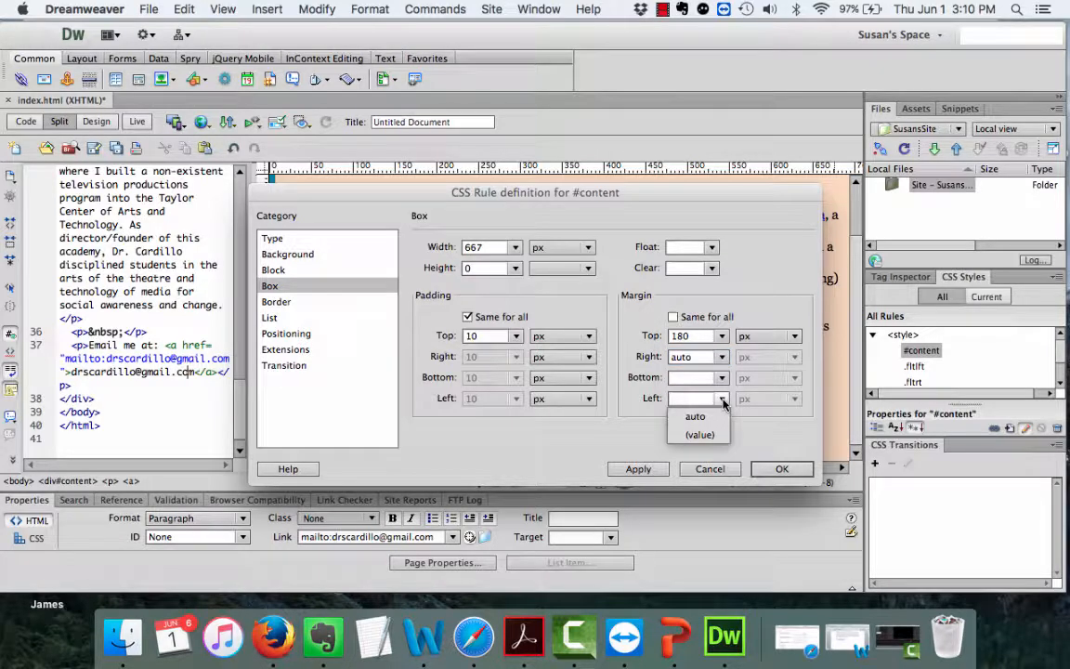
pyautogui.click(701, 415)
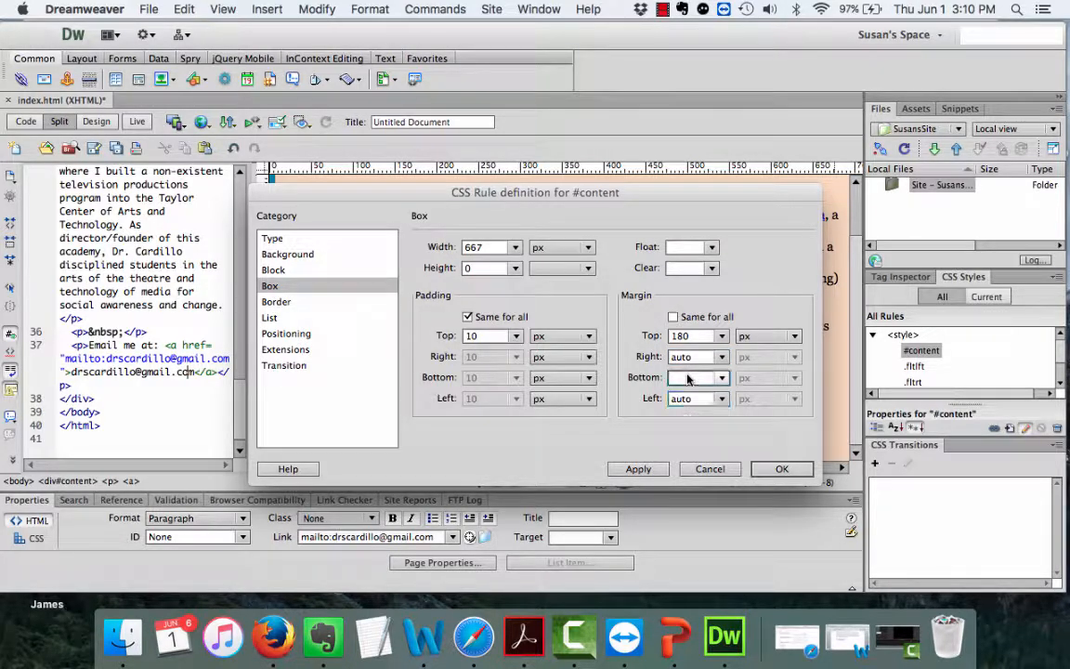
pyautogui.write('0')
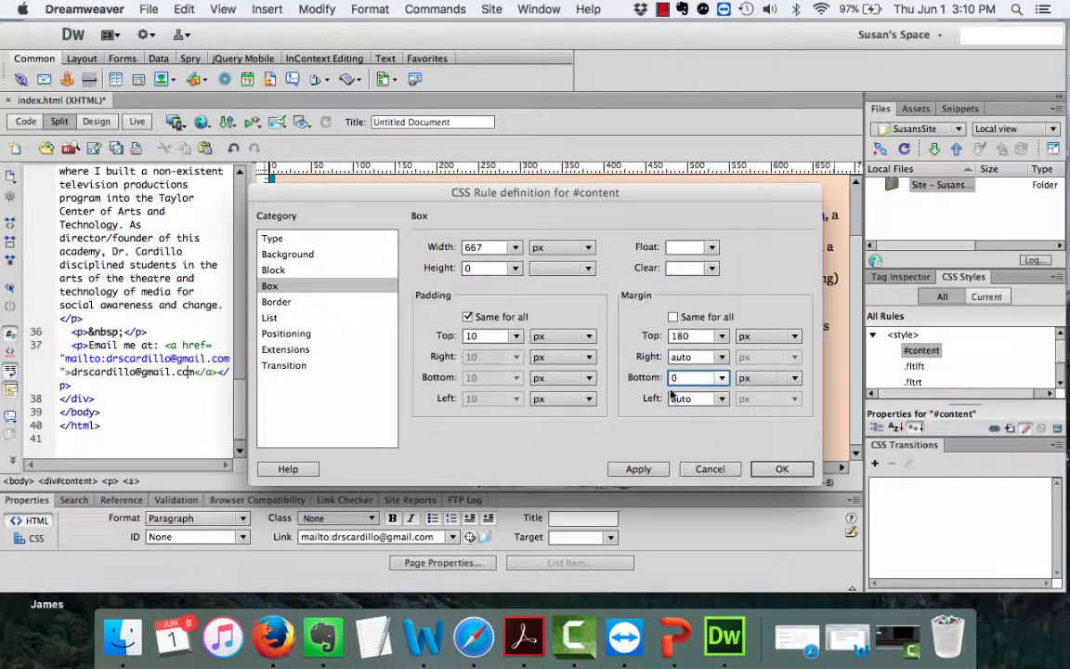
pyautogui.click(639, 469)
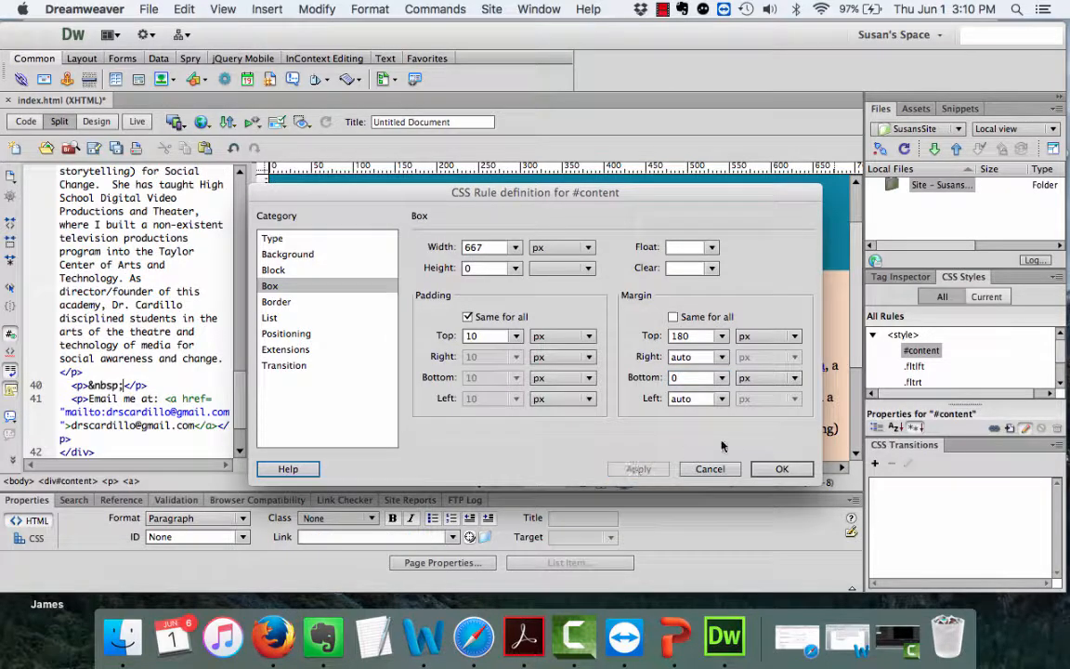
pyautogui.click(782, 468)
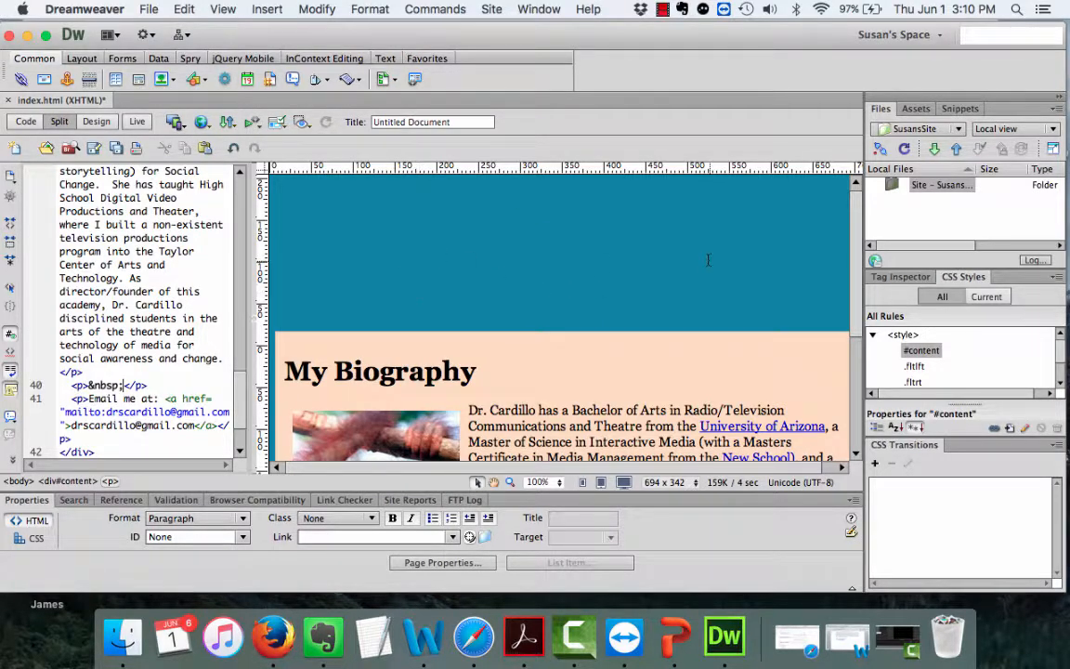
pyautogui.scroll(-3, 722, 317)
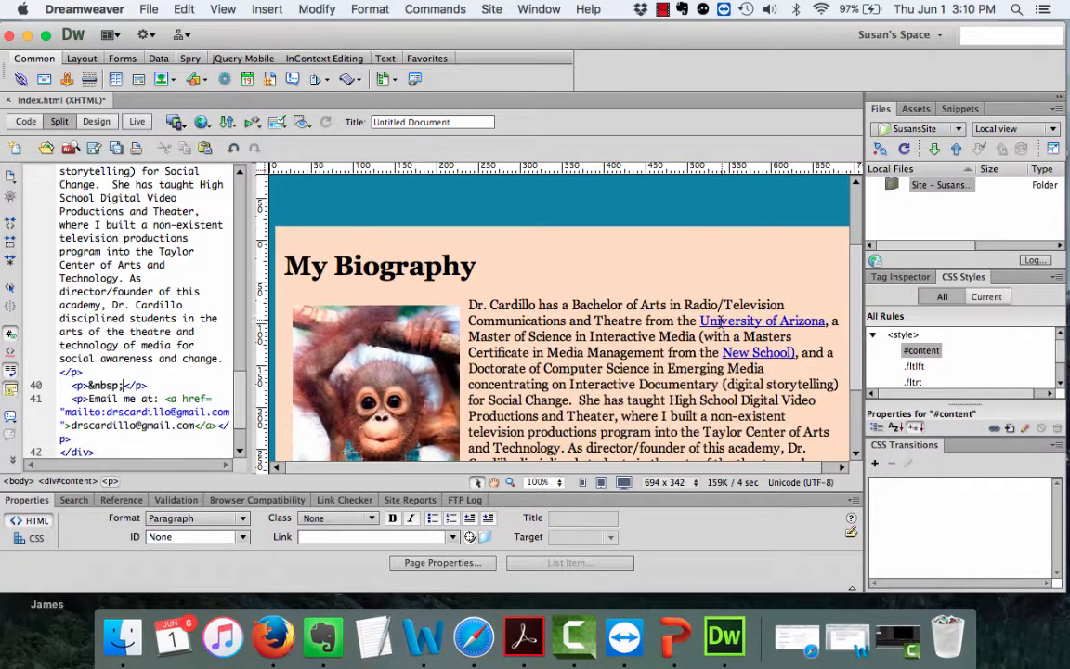
pyautogui.scroll(-2, 722, 320)
pyautogui.scroll(-2, 722, 321)
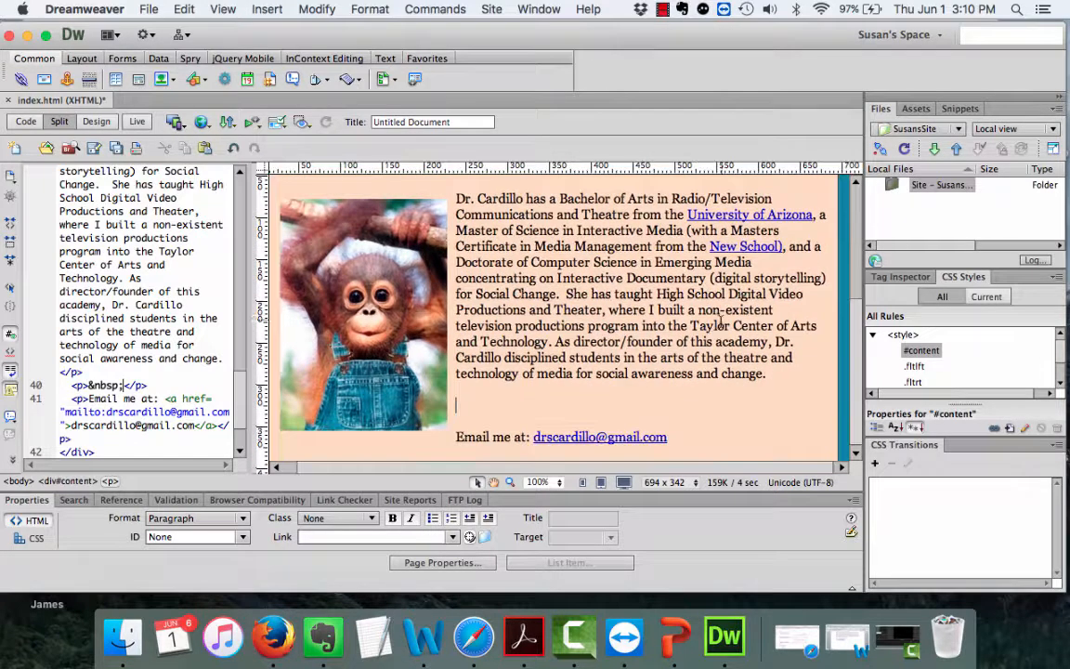
pyautogui.scroll(2, 722, 321)
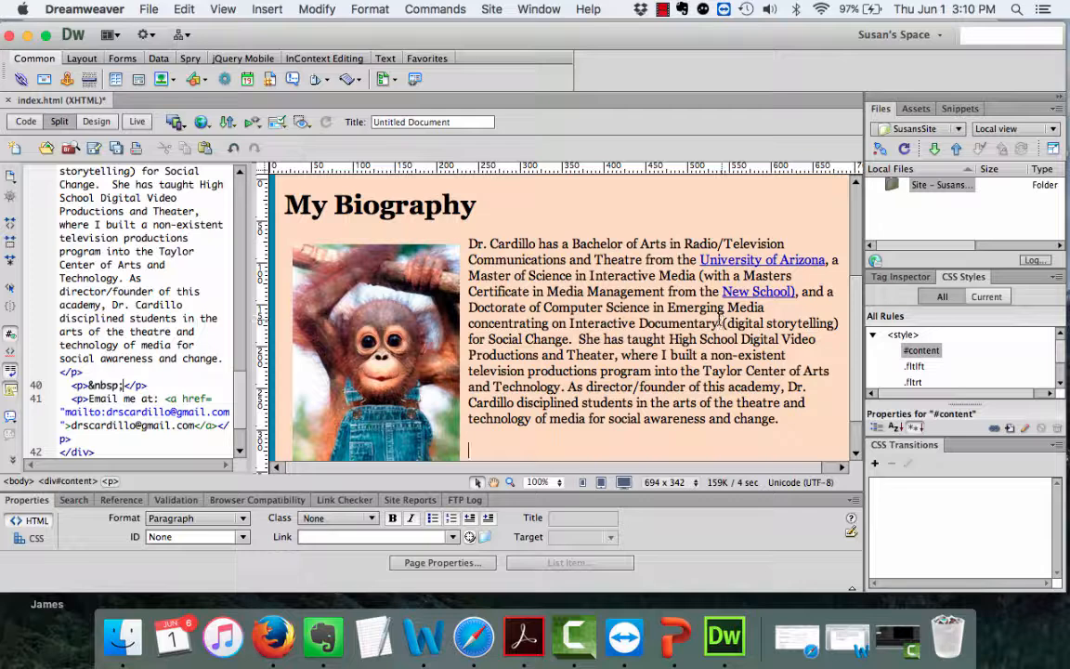
# Clear the 'absolute' Position value in the #content rule's Positioning settings.
pyautogui.doubleClick(918, 352)
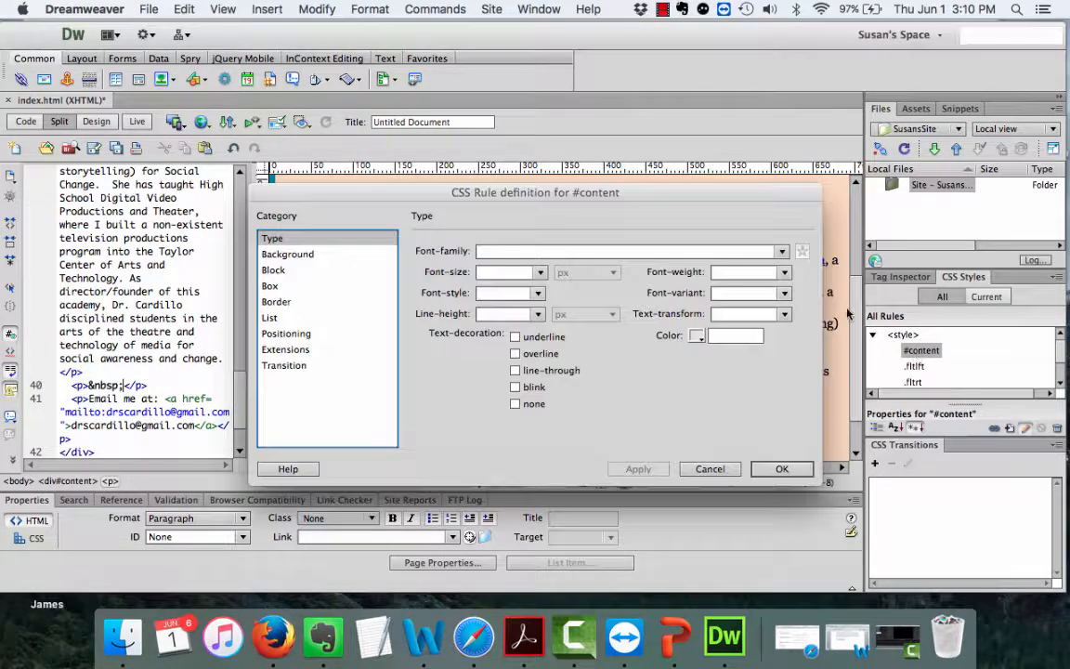
pyautogui.click(276, 336)
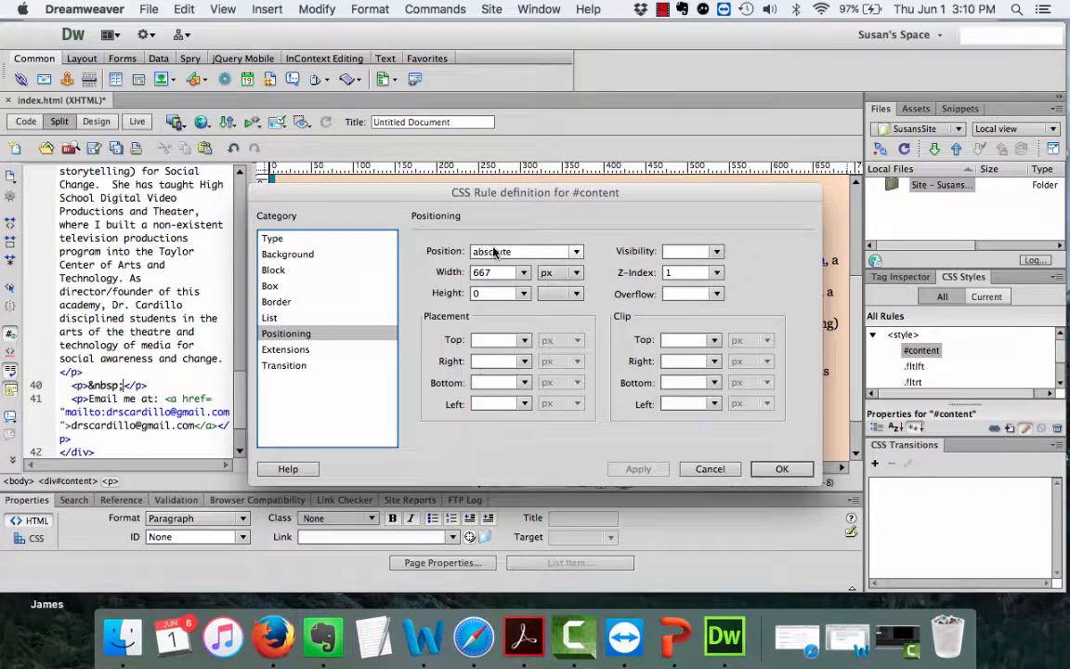
pyautogui.press('Tab')
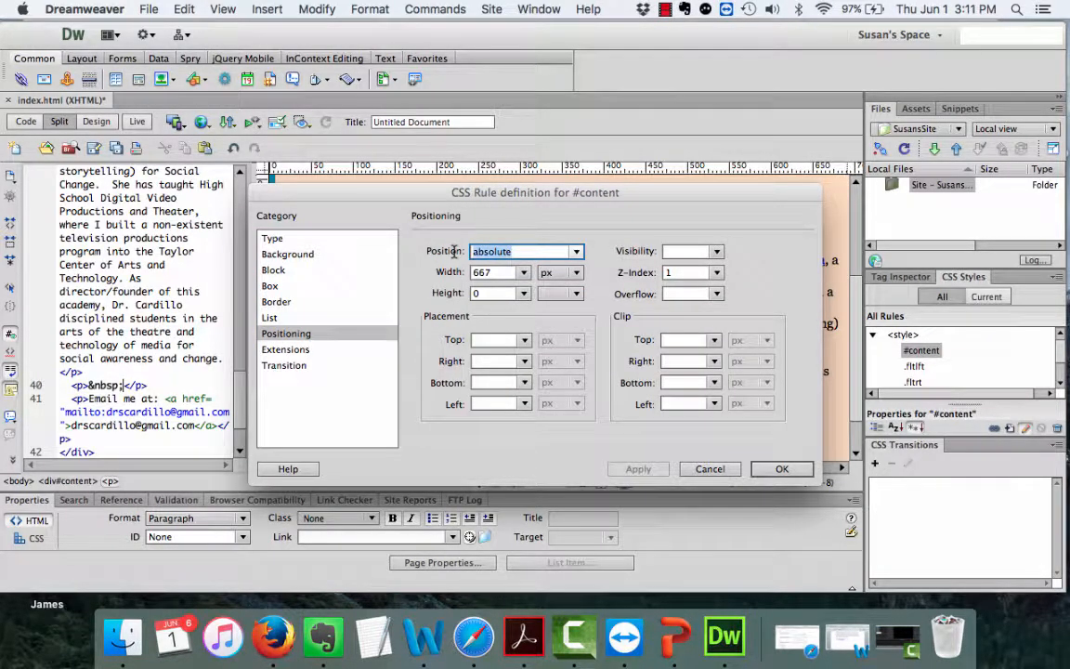
pyautogui.press('BackSpace')
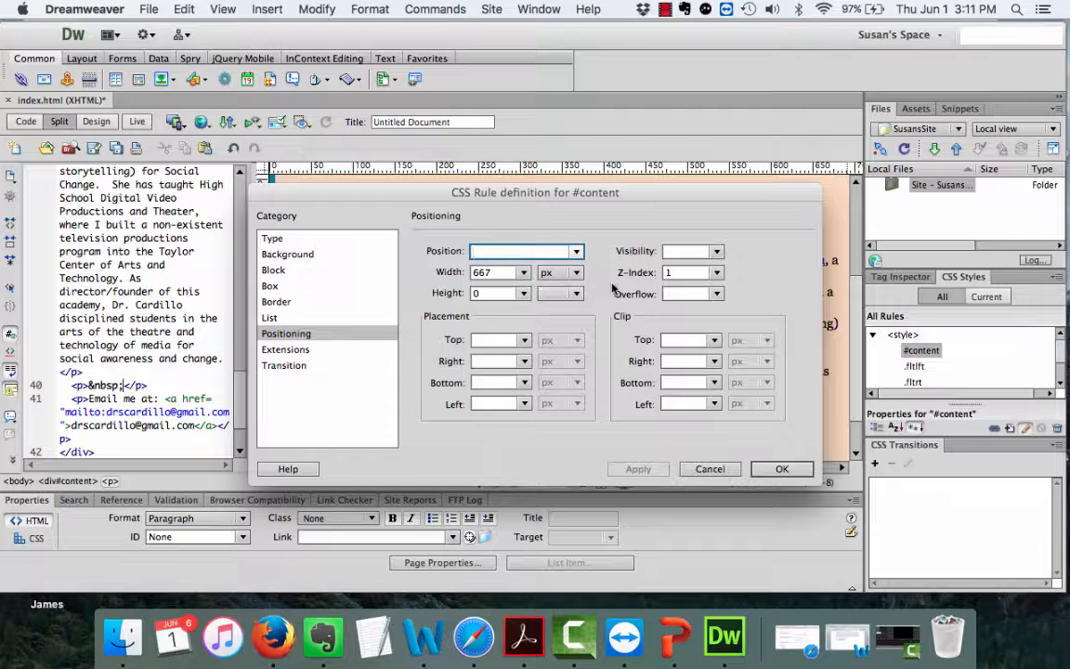
pyautogui.click(781, 469)
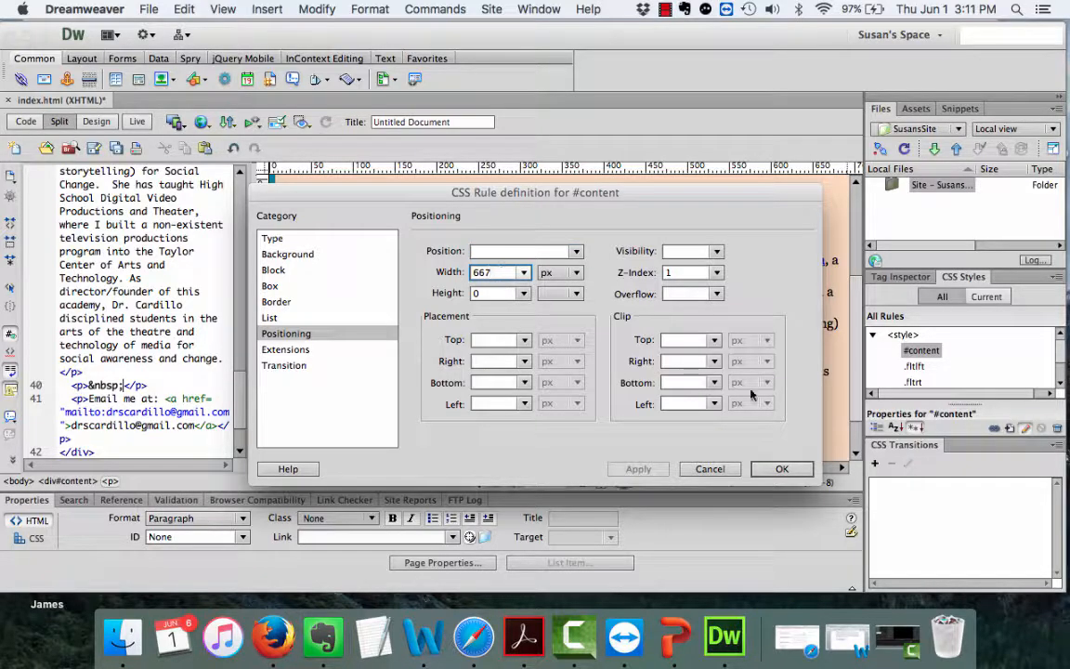
pyautogui.click(786, 470)
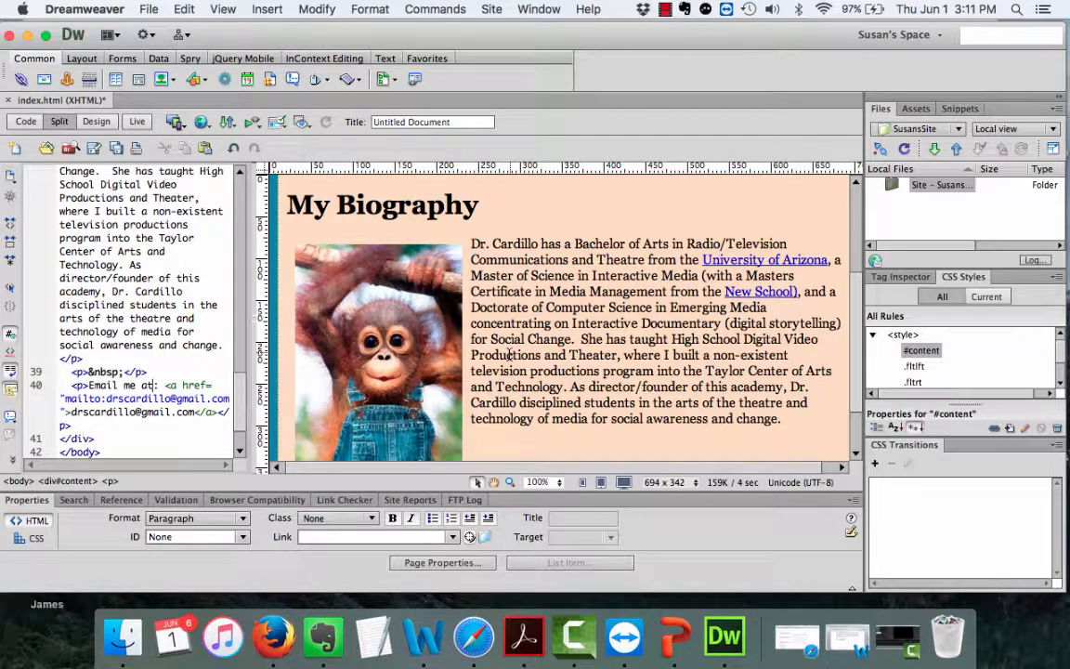
# Switch to Design view and click into the My Biography heading in the centred peach box.
pyautogui.scroll(5, 464, 307)
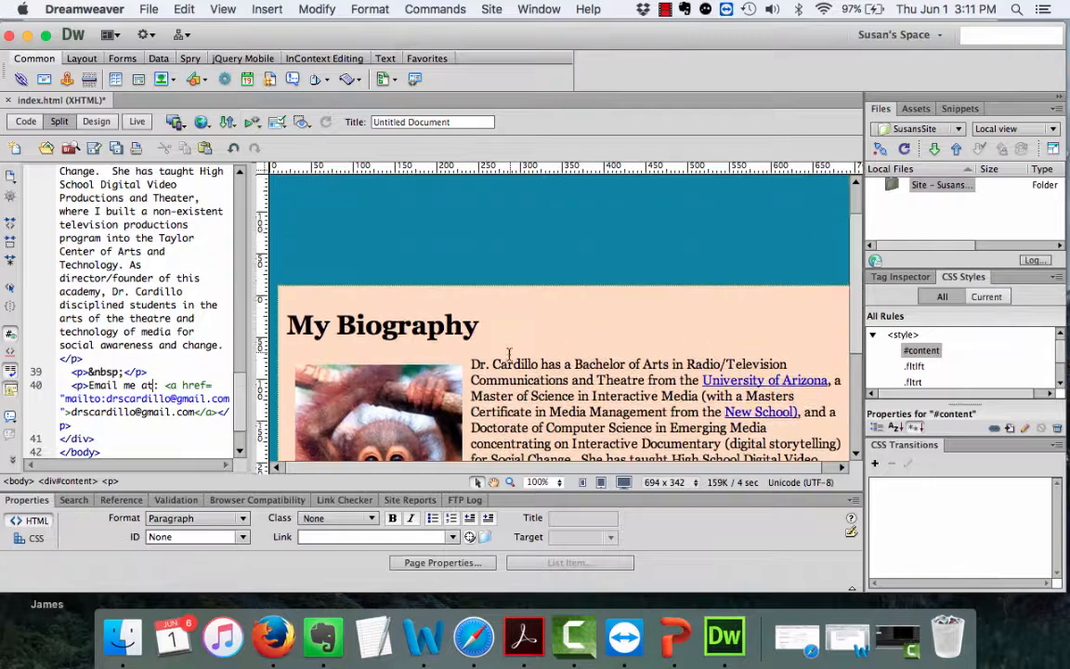
pyautogui.scroll(-5, 511, 237)
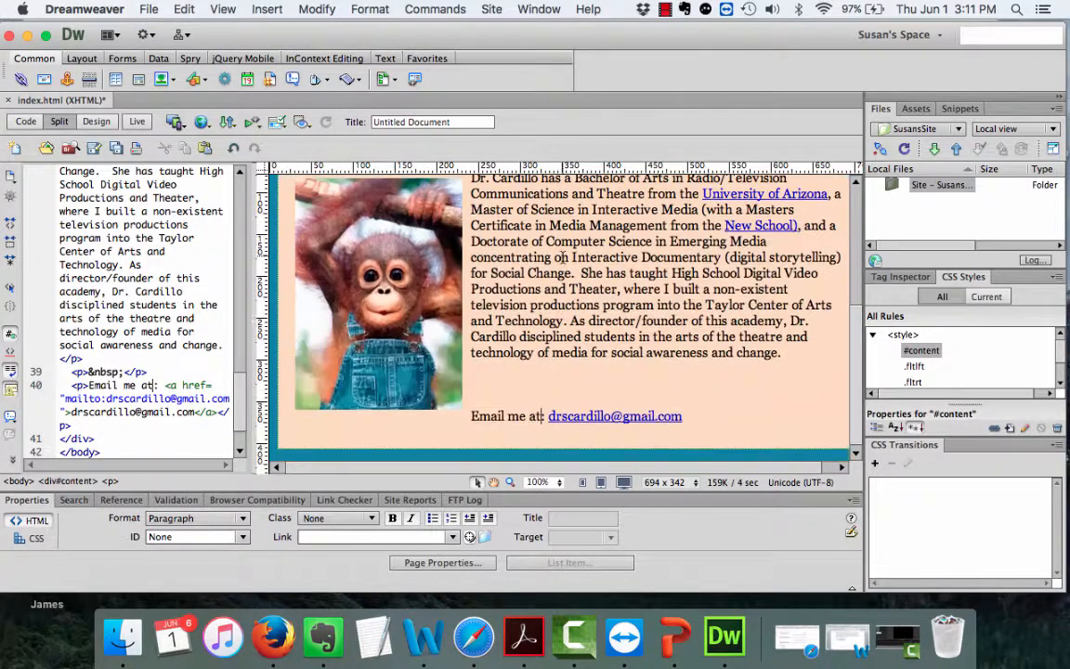
pyautogui.click(92, 119)
pyautogui.scroll(5, 107, 292)
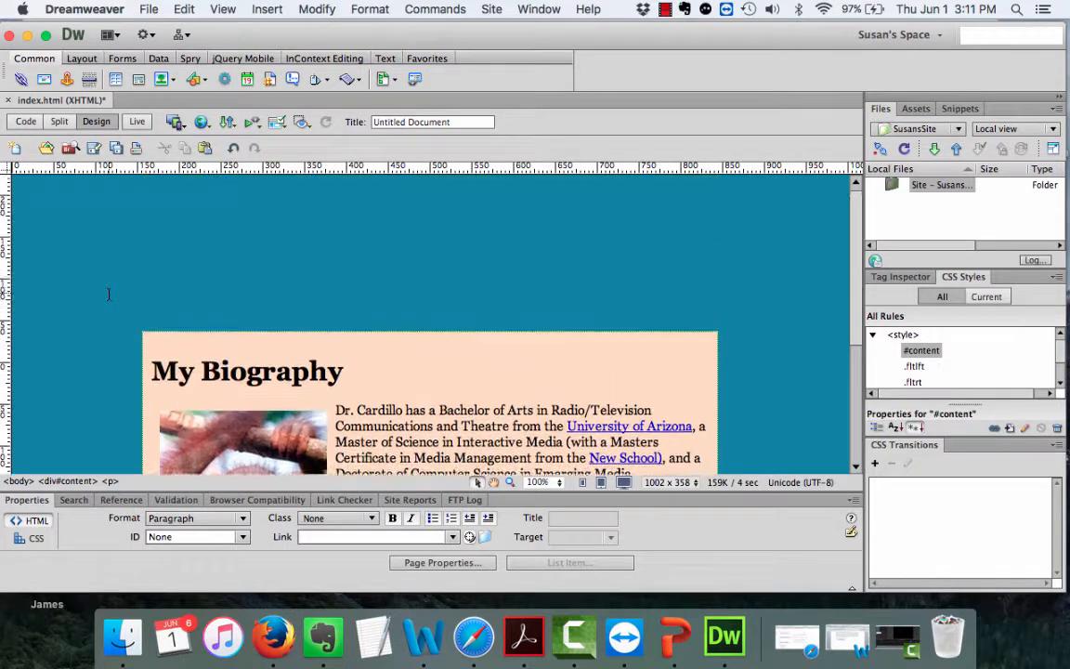
pyautogui.scroll(-5, 107, 292)
pyautogui.scroll(3, 109, 294)
pyautogui.click(93, 372)
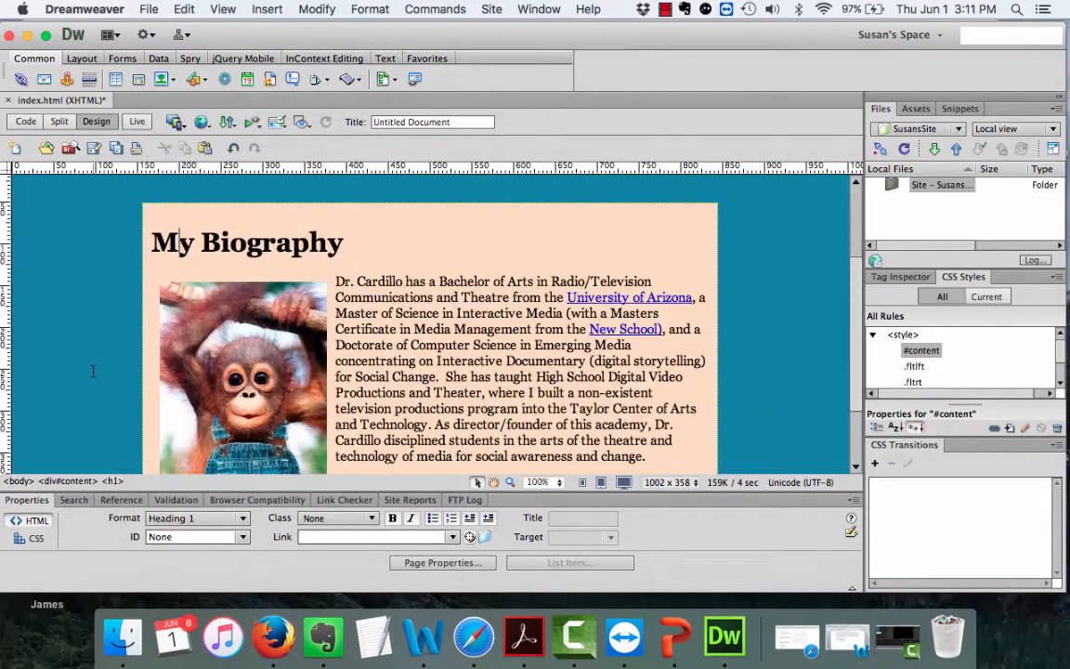
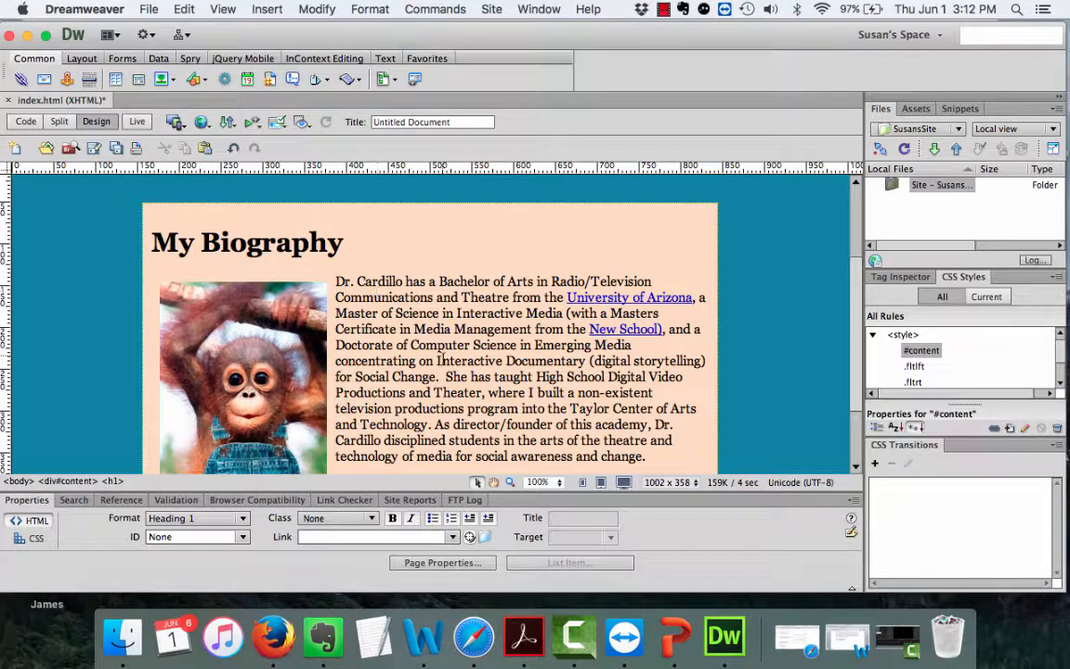
# Set the #content rule's background attachment to fixed.
pyautogui.scroll(-3, 418, 335)
pyautogui.scroll(7, 444, 357)
pyautogui.scroll(-7, 444, 358)
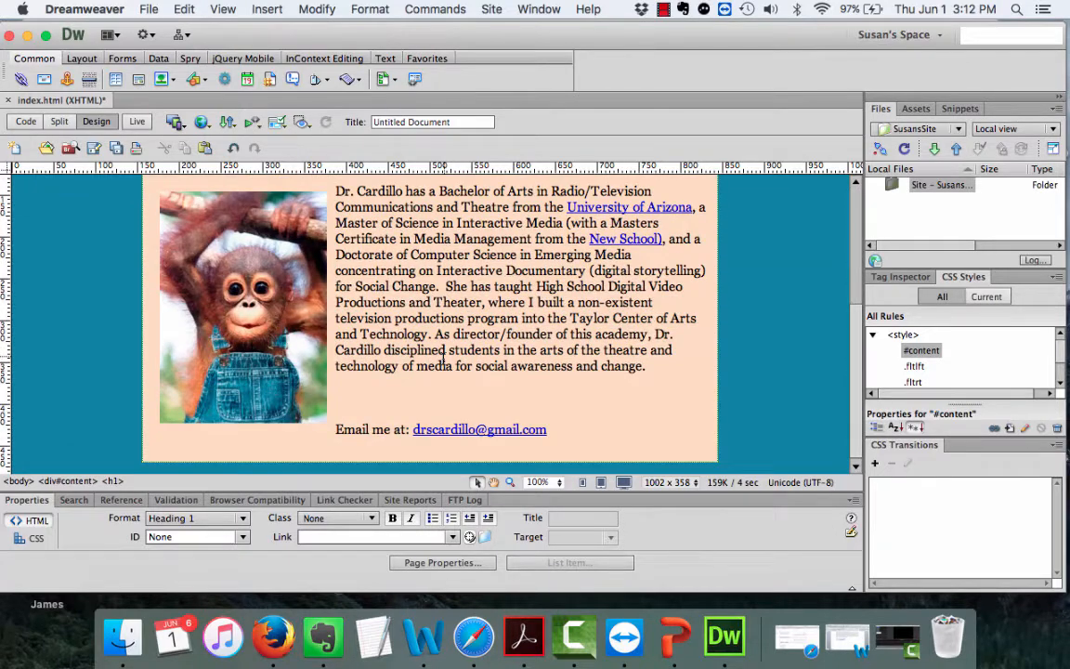
pyautogui.scroll(4, 444, 357)
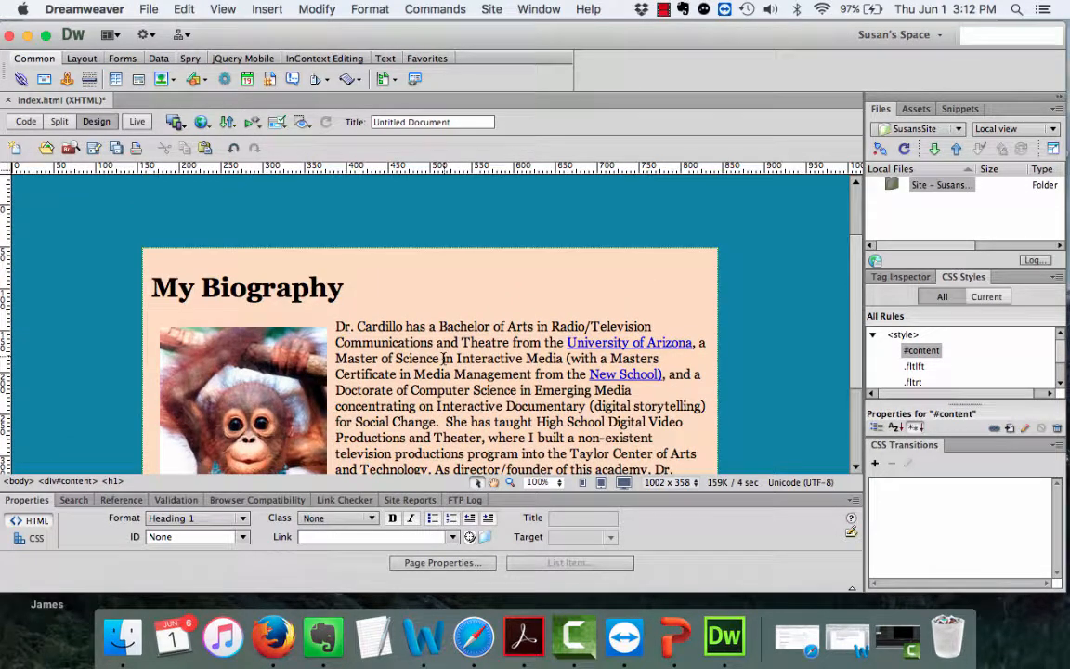
pyautogui.doubleClick(920, 353)
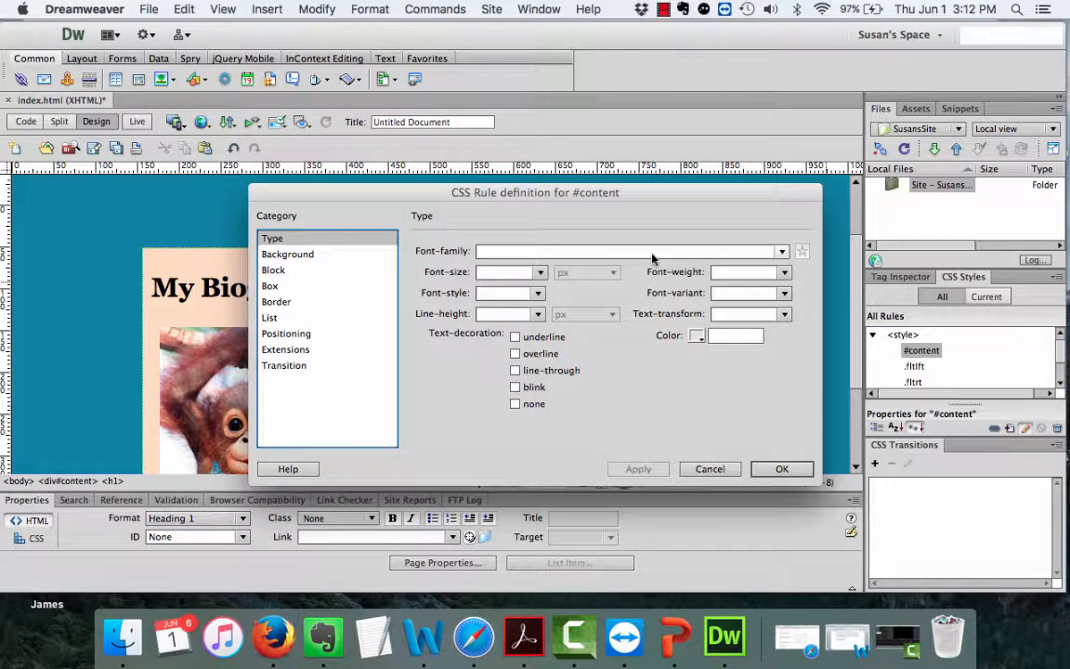
pyautogui.click(276, 255)
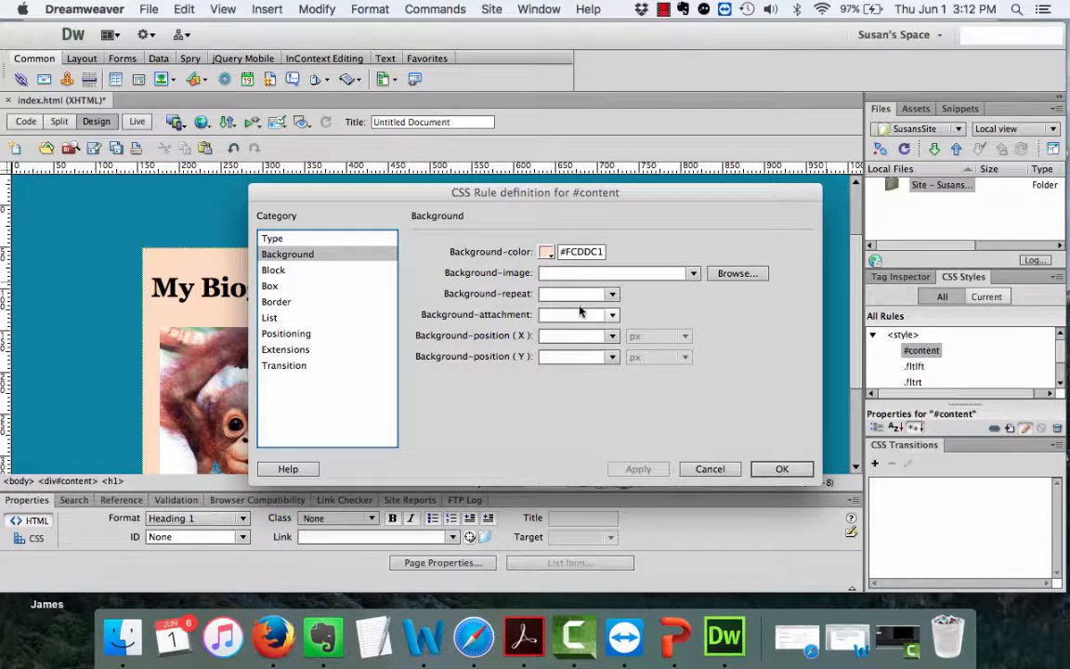
pyautogui.click(612, 315)
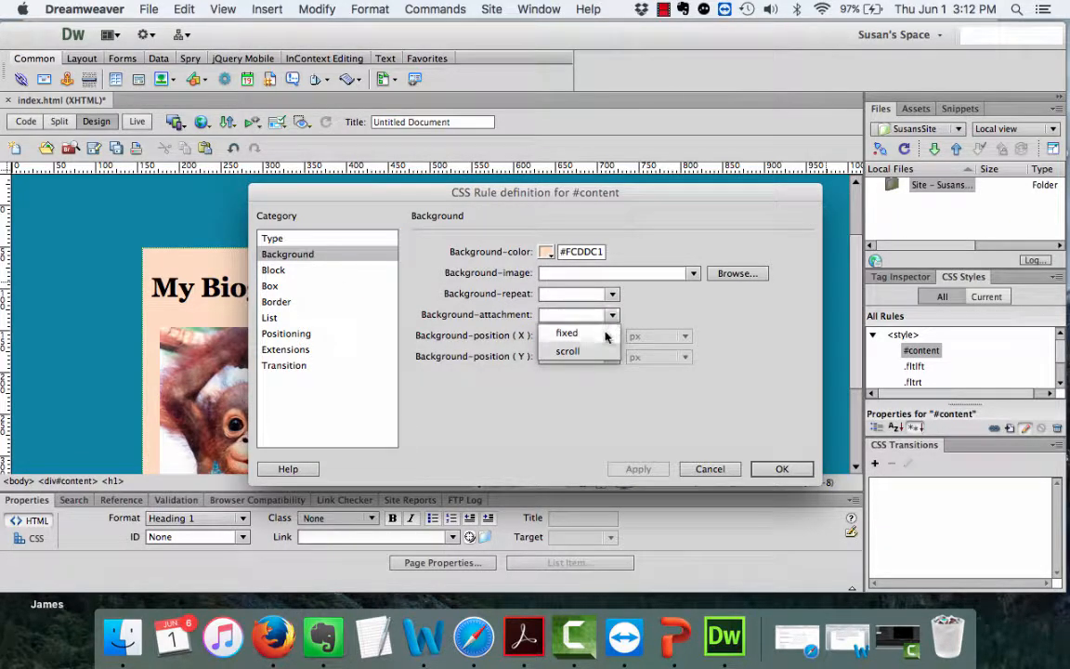
pyautogui.click(602, 333)
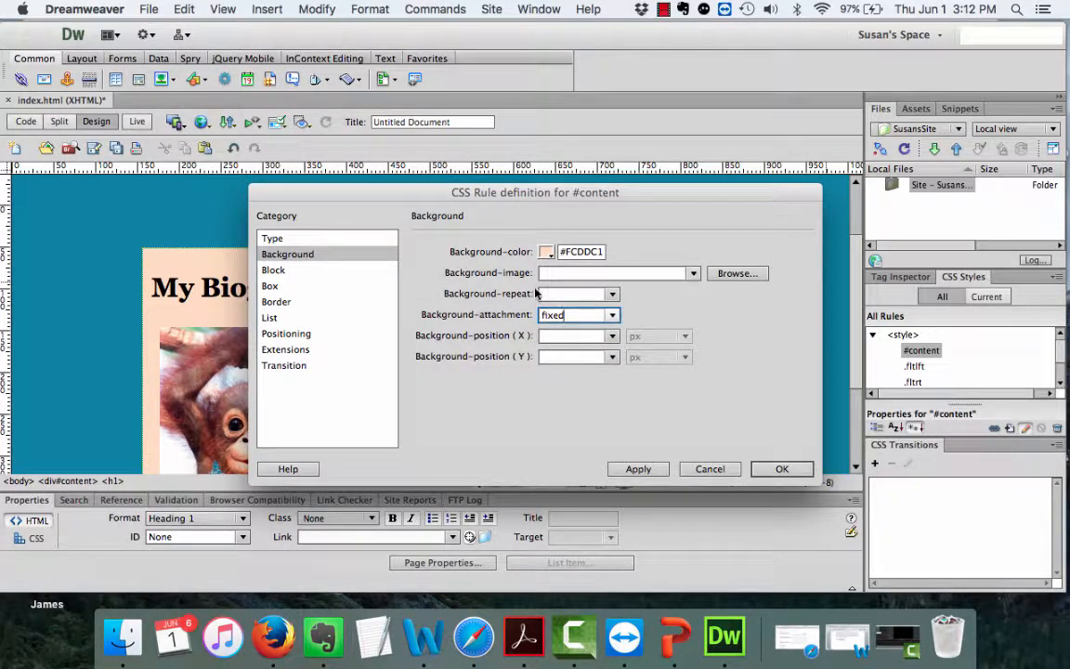
pyautogui.click(638, 468)
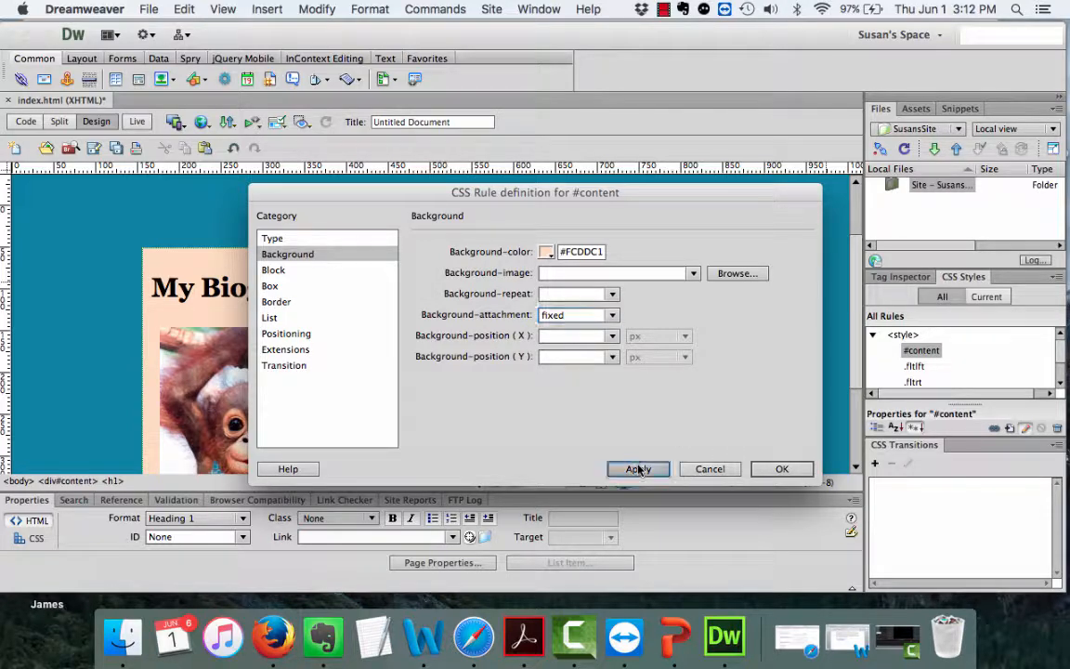
pyautogui.click(781, 468)
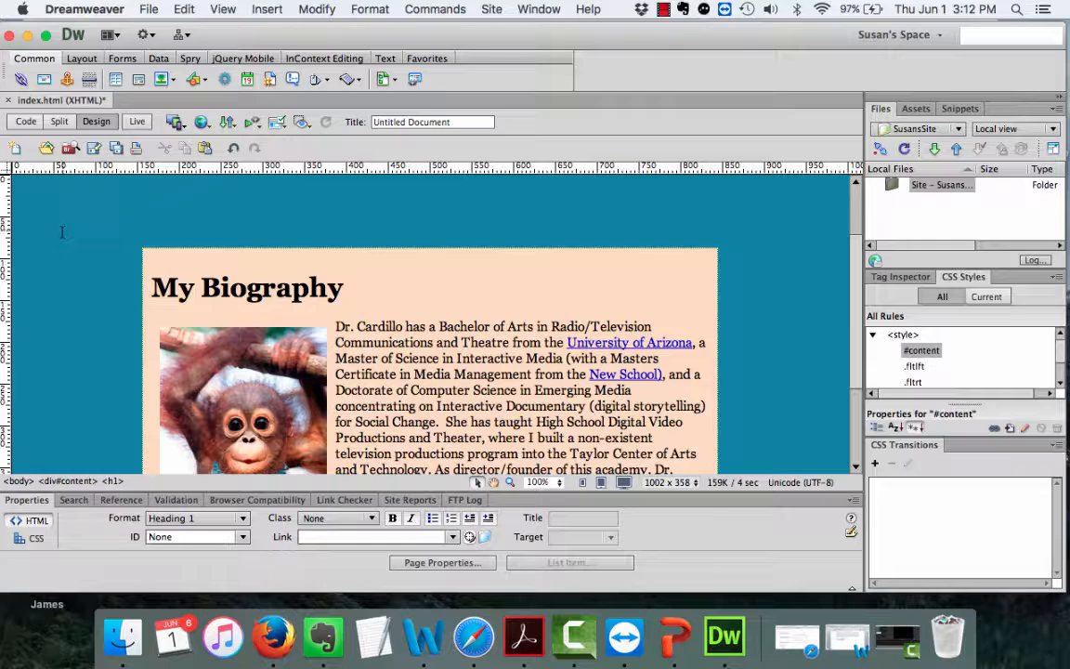
# Give #content the sky.jpg background image with no-repeat.
pyautogui.doubleClick(922, 350)
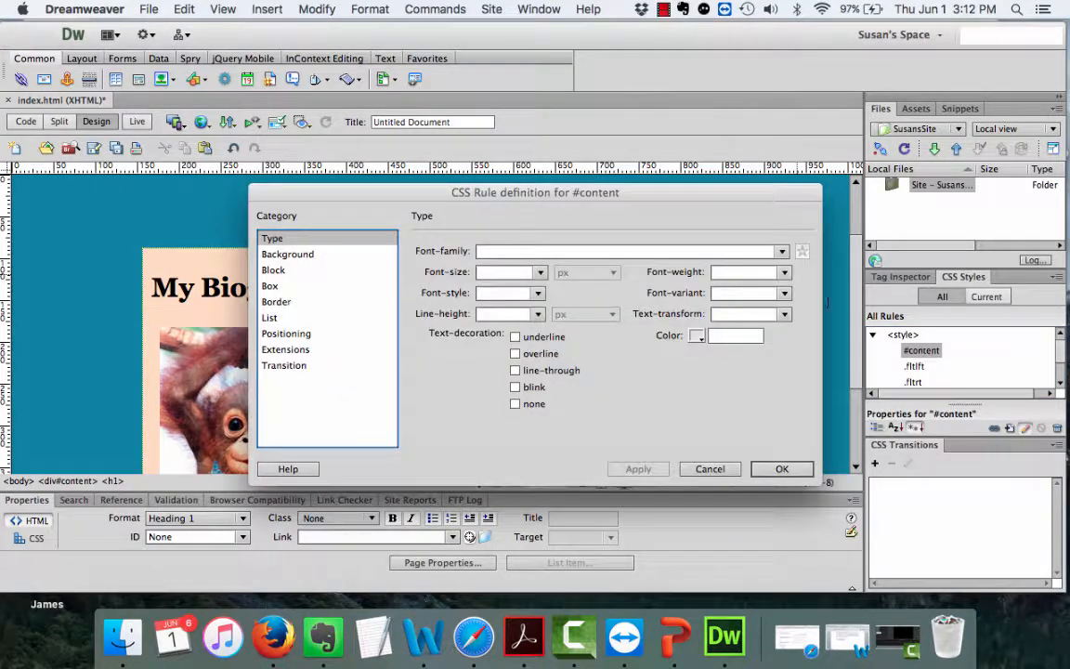
pyautogui.click(284, 253)
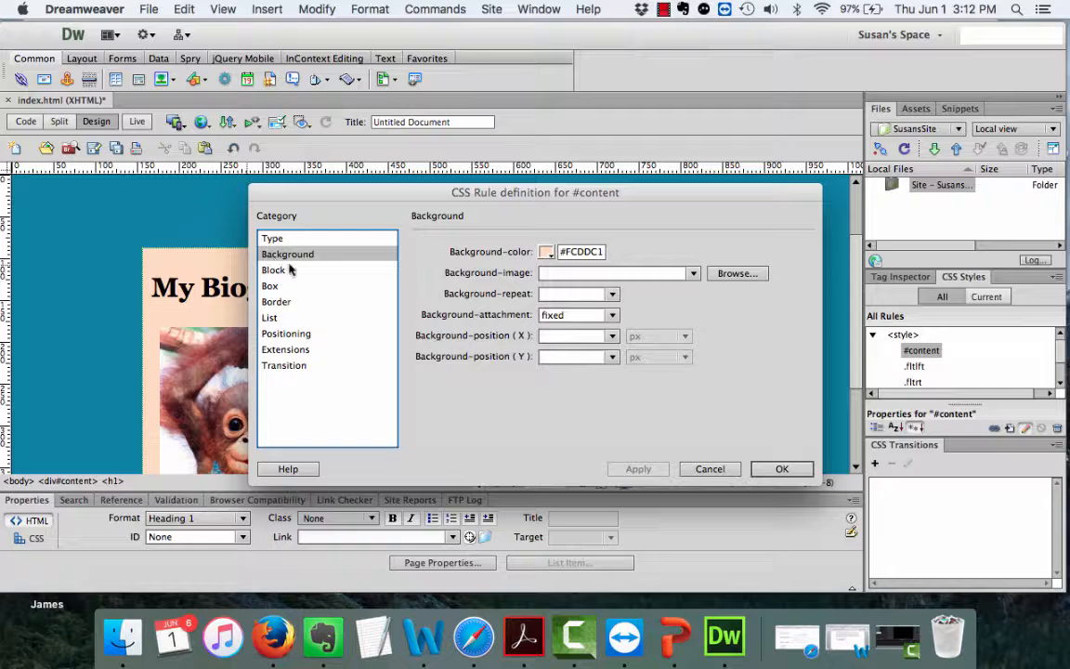
pyautogui.click(695, 273)
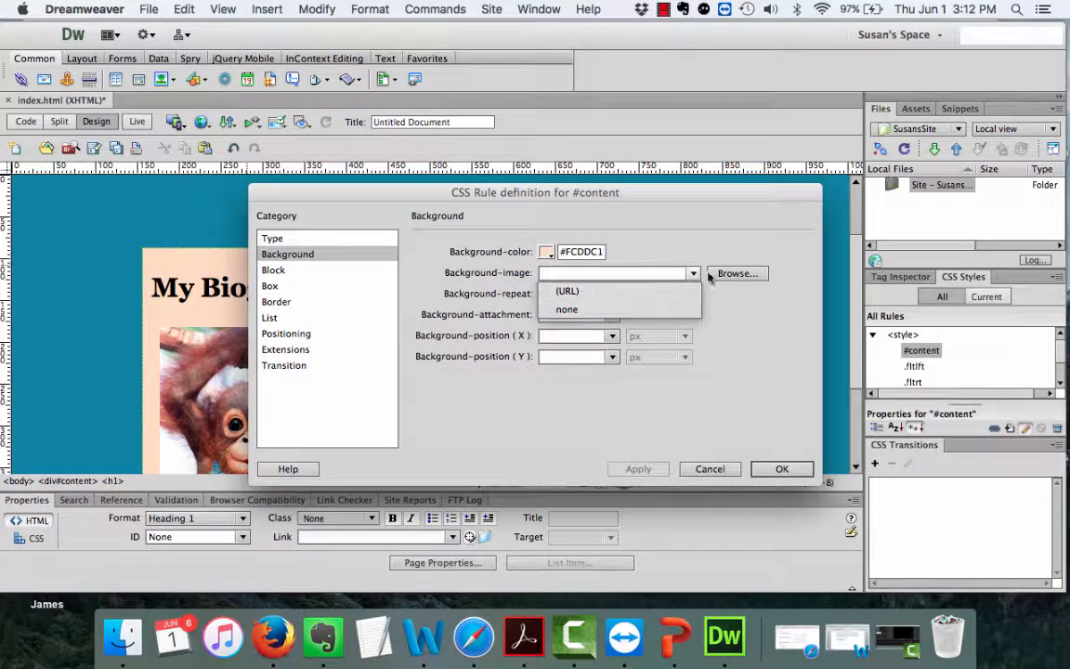
pyautogui.click(735, 276)
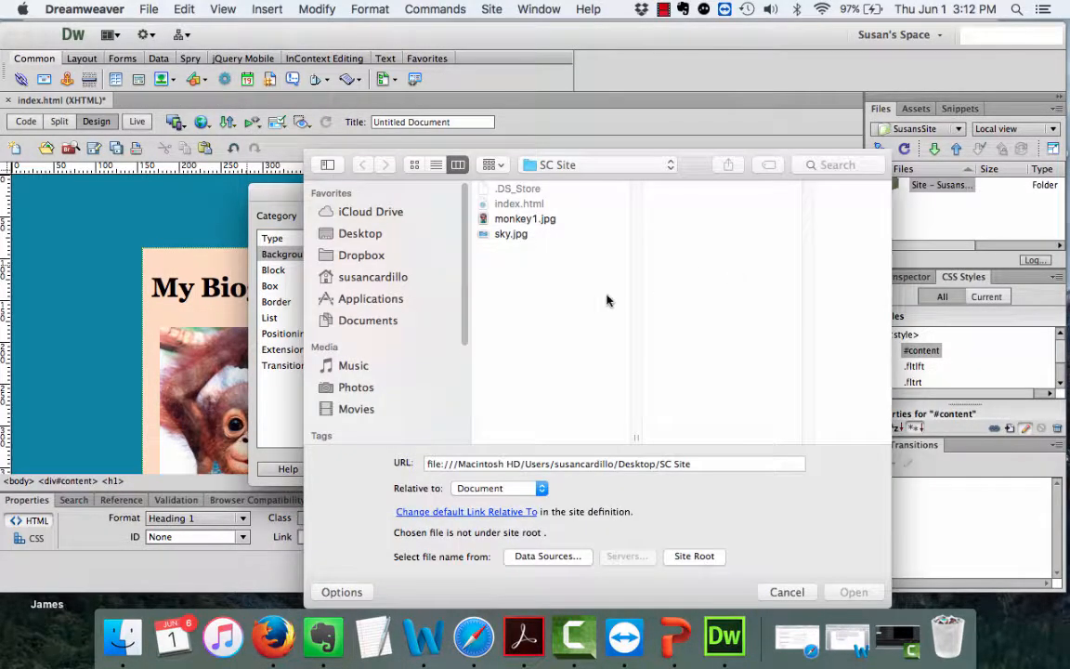
pyautogui.click(510, 236)
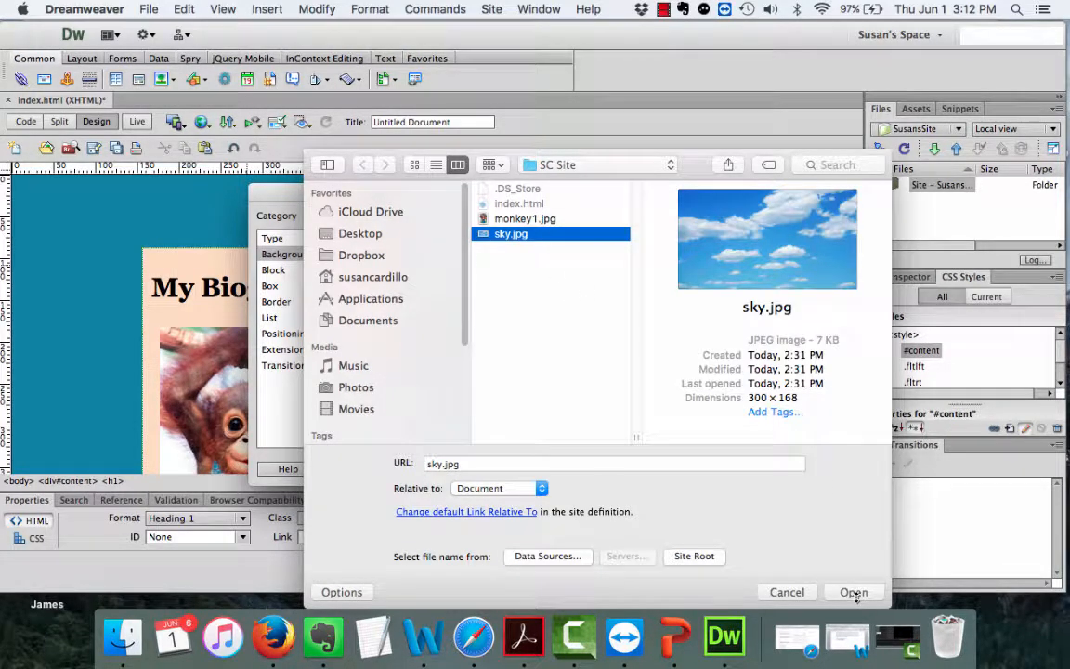
pyautogui.click(854, 593)
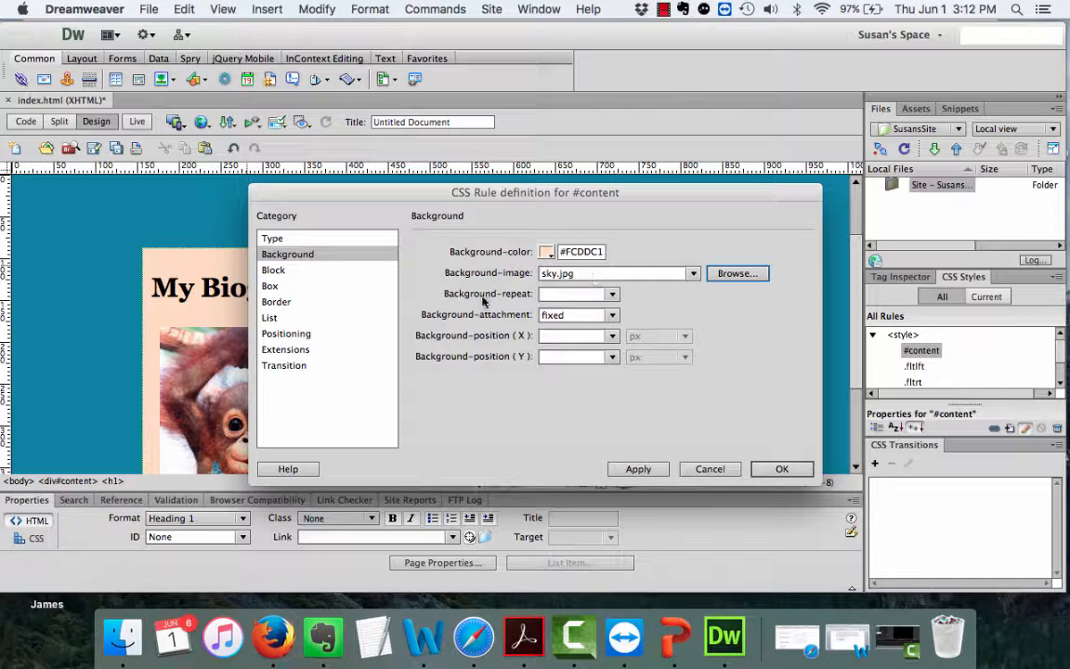
pyautogui.click(612, 295)
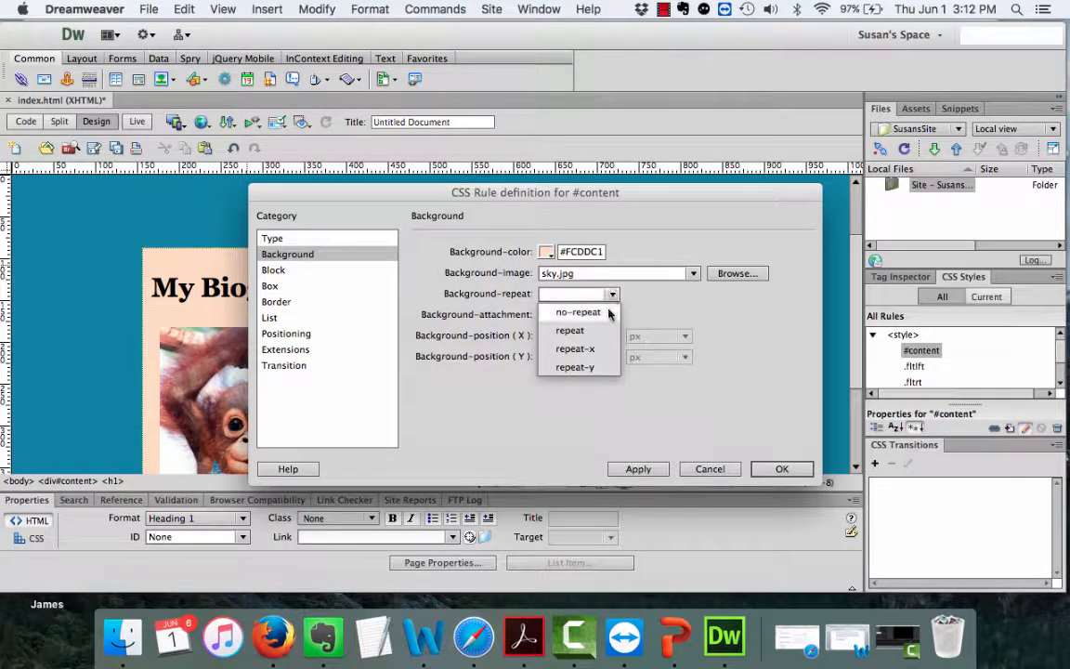
pyautogui.click(578, 312)
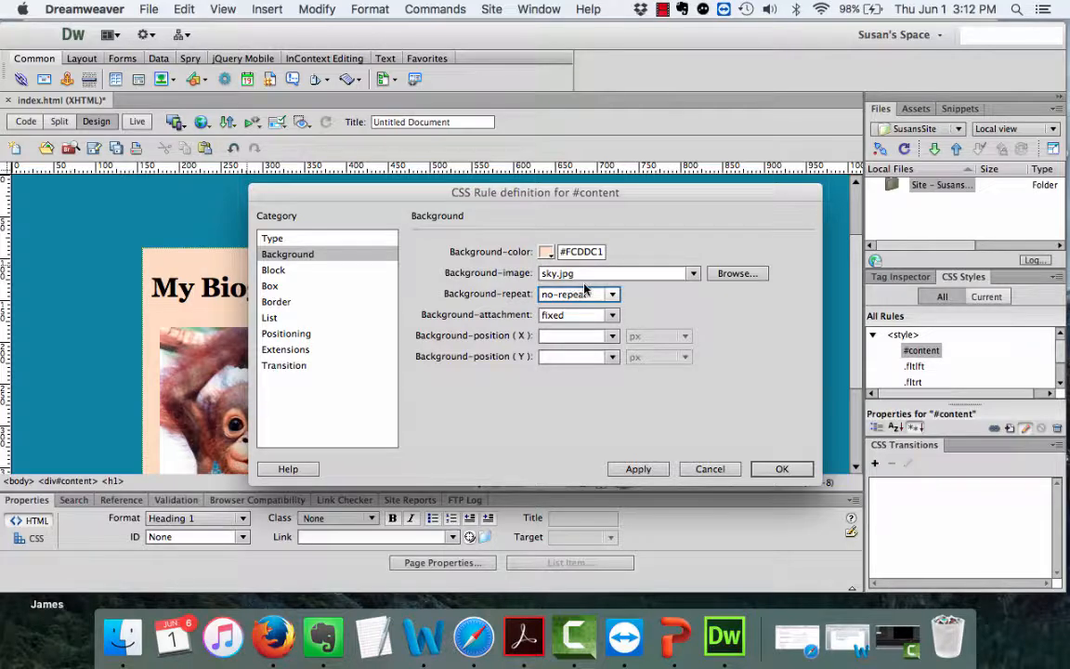
pyautogui.click(655, 470)
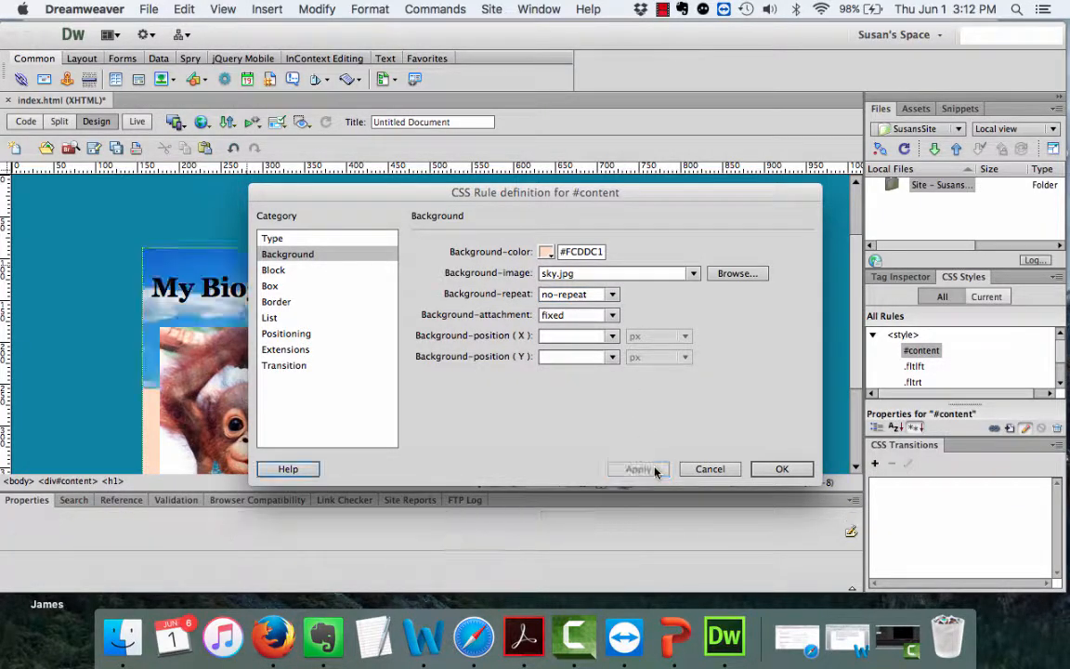
pyautogui.click(781, 470)
pyautogui.scroll(-3, 611, 362)
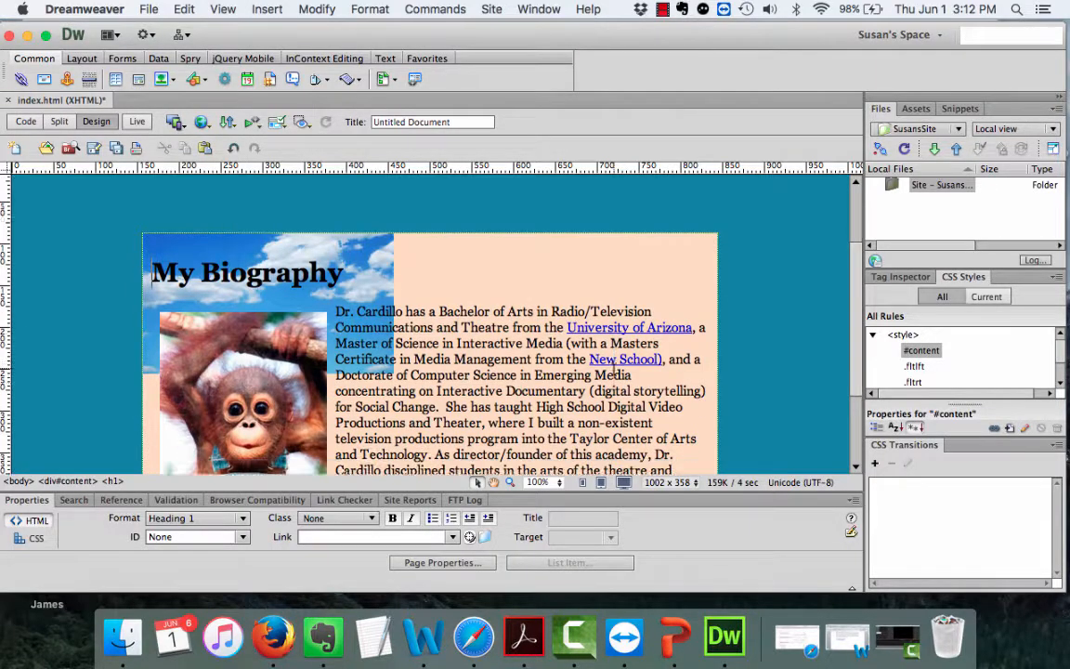
pyautogui.scroll(3, 232, 279)
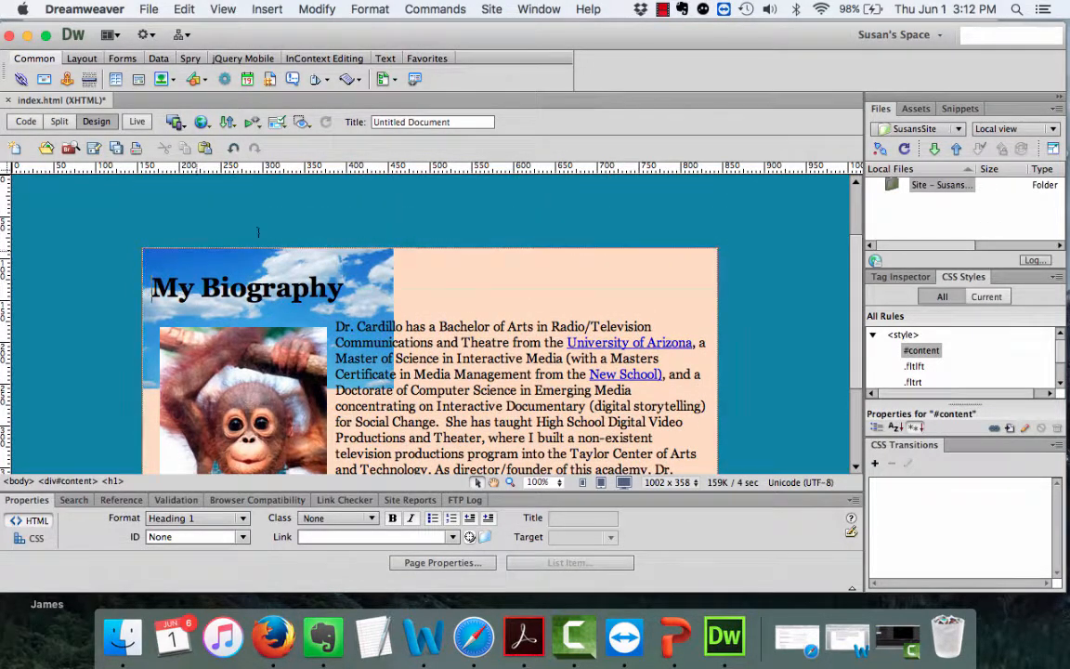
# Change #content's background repeat to repeat so sky.jpg tiles behind the bio text.
pyautogui.doubleClick(922, 350)
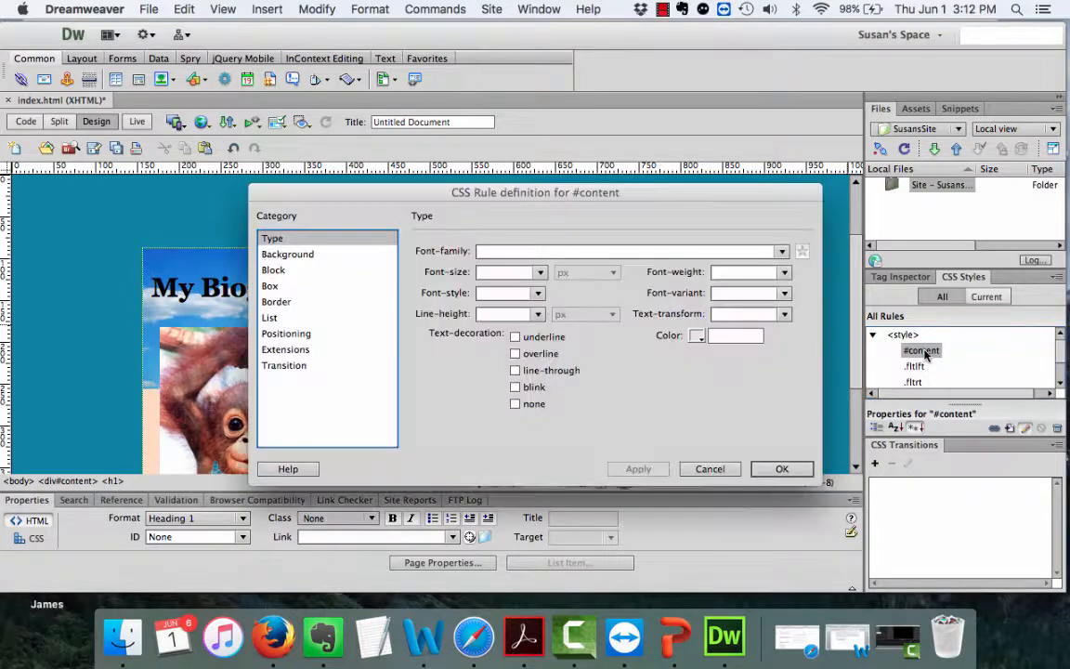
pyautogui.click(271, 253)
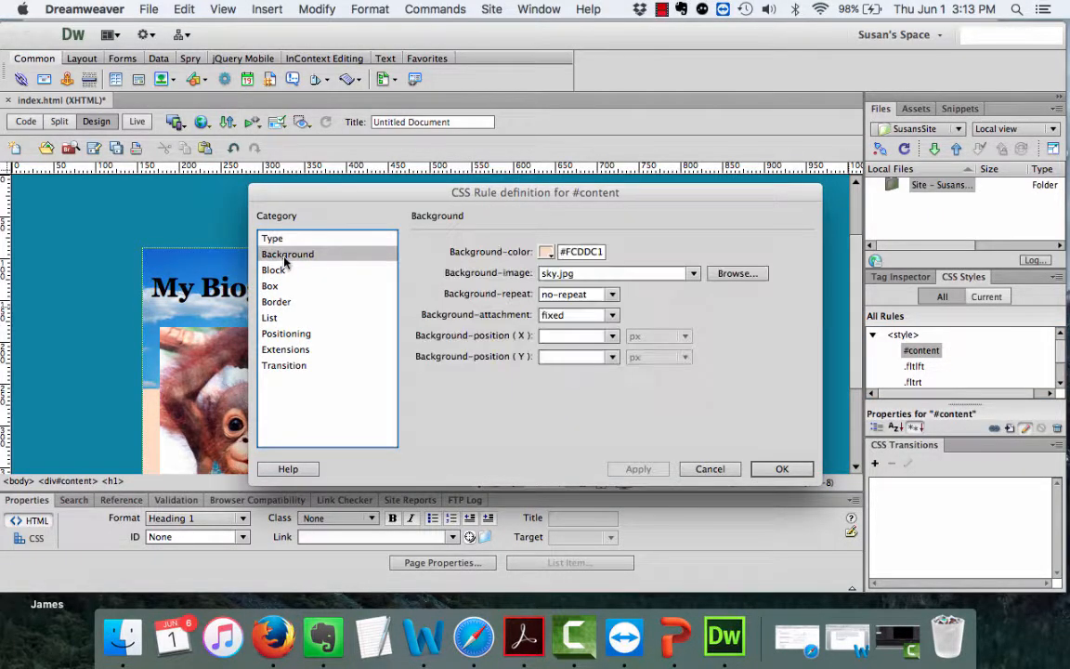
pyautogui.click(595, 295)
pyautogui.click(566, 313)
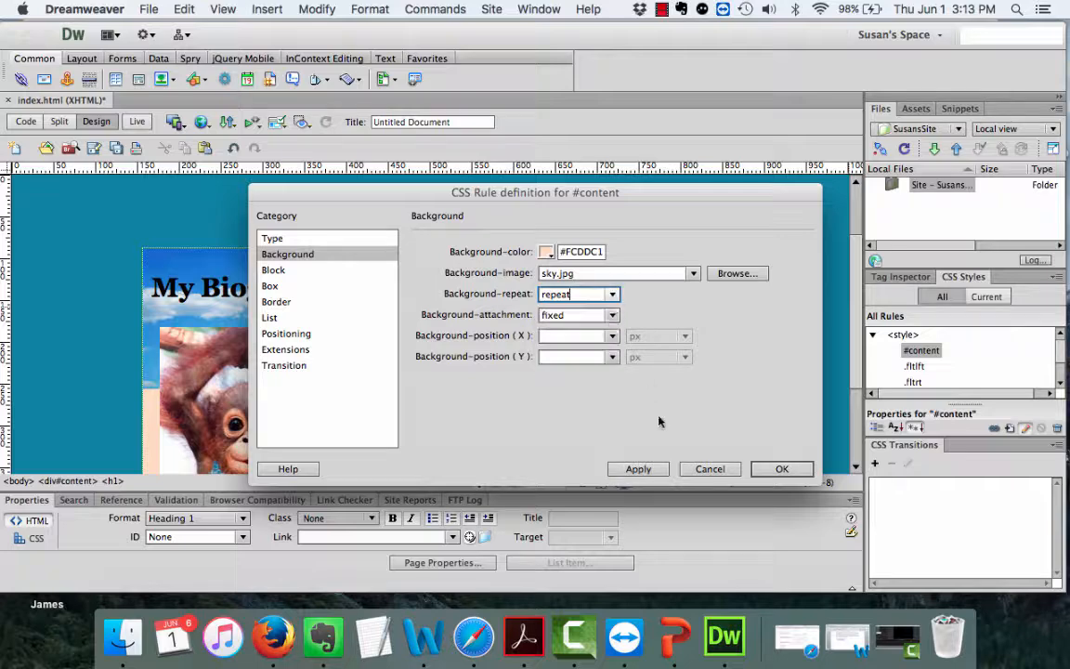
pyautogui.click(638, 469)
pyautogui.click(782, 470)
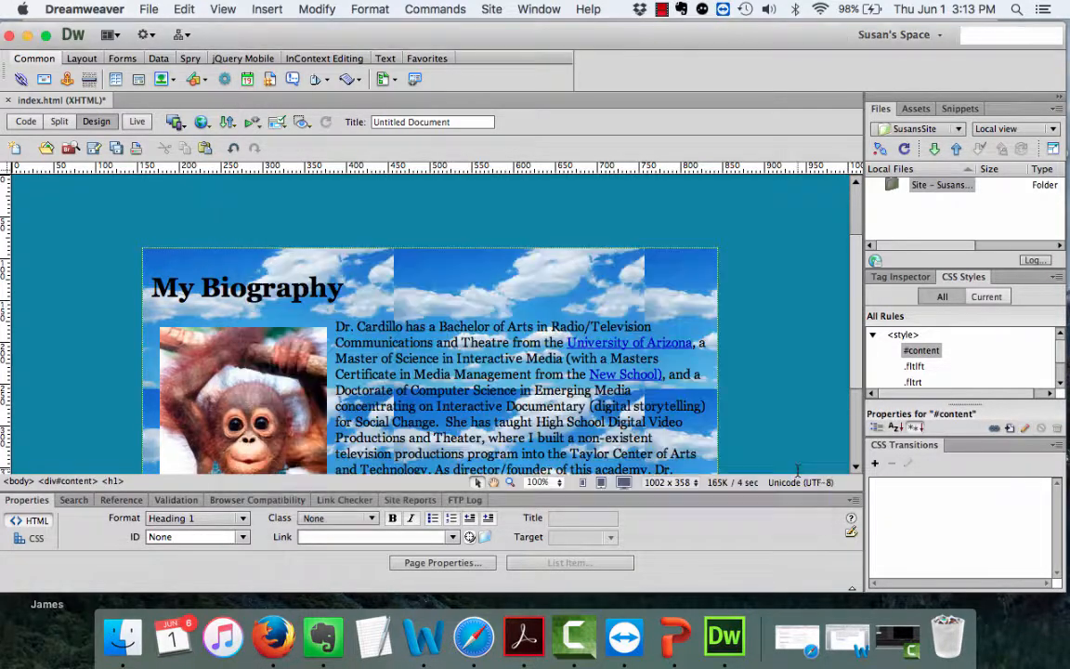
pyautogui.scroll(-3, 661, 352)
pyautogui.scroll(2, 662, 352)
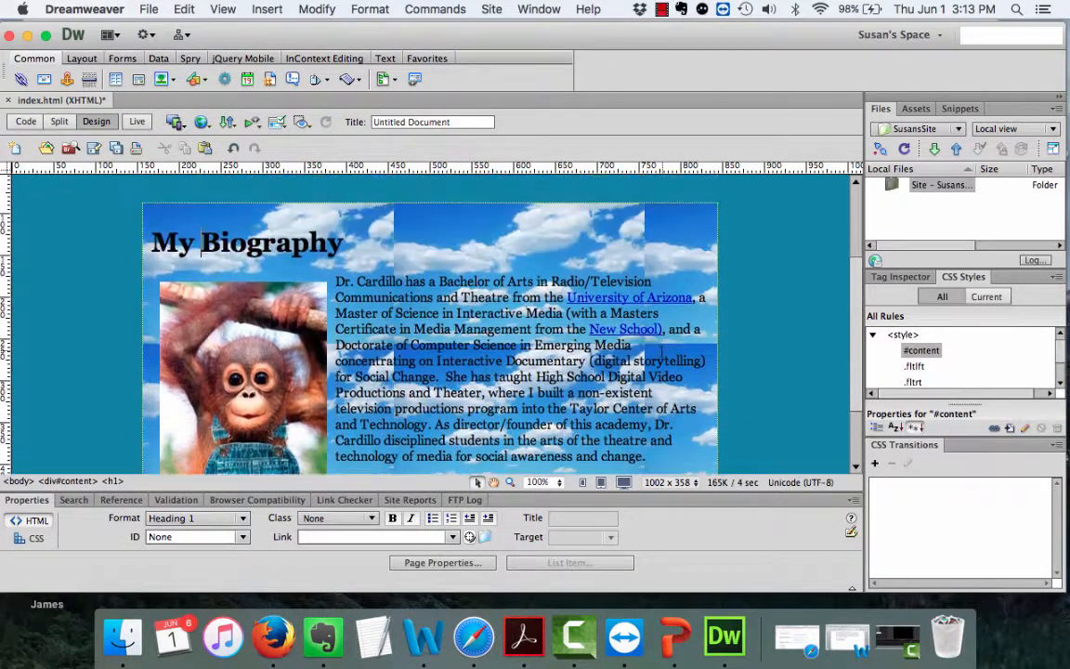
pyautogui.scroll(3, 662, 352)
pyautogui.scroll(-4, 662, 352)
pyautogui.scroll(1, 662, 352)
# Delete the sky.jpg path and set #content's background image to none, keeping #FCDDC1.
pyautogui.doubleClick(920, 351)
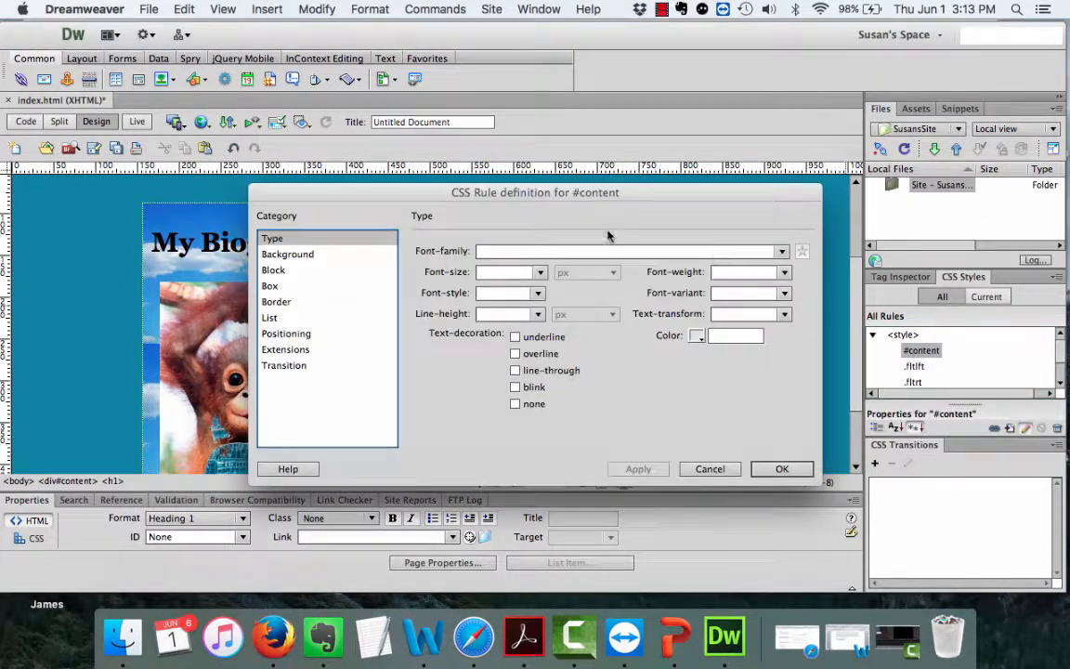
pyautogui.click(275, 254)
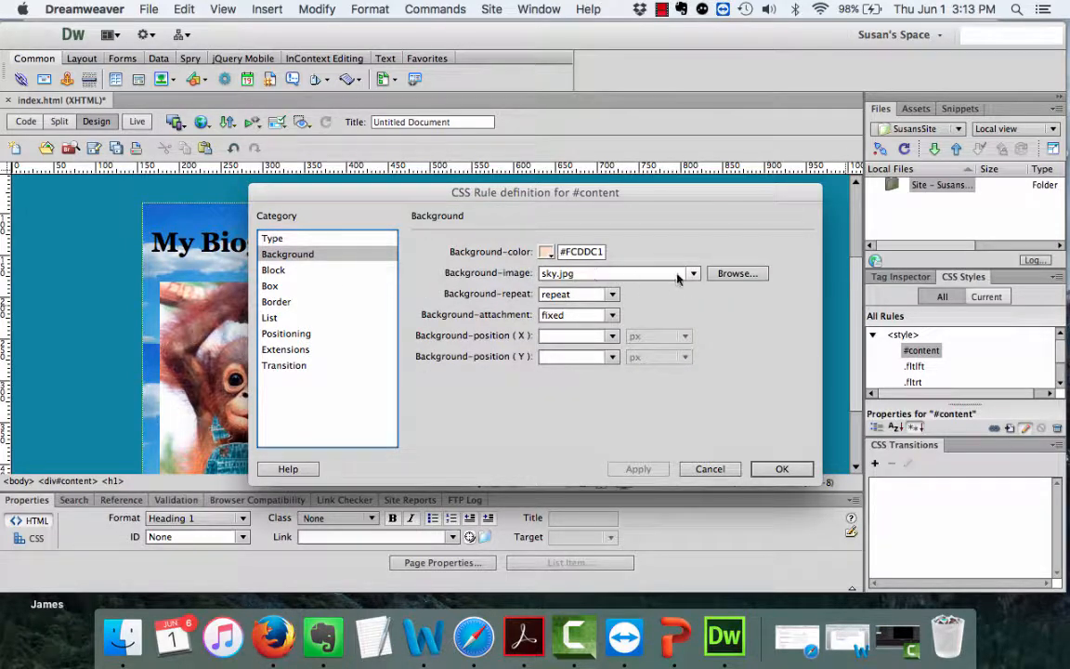
pyautogui.click(625, 274)
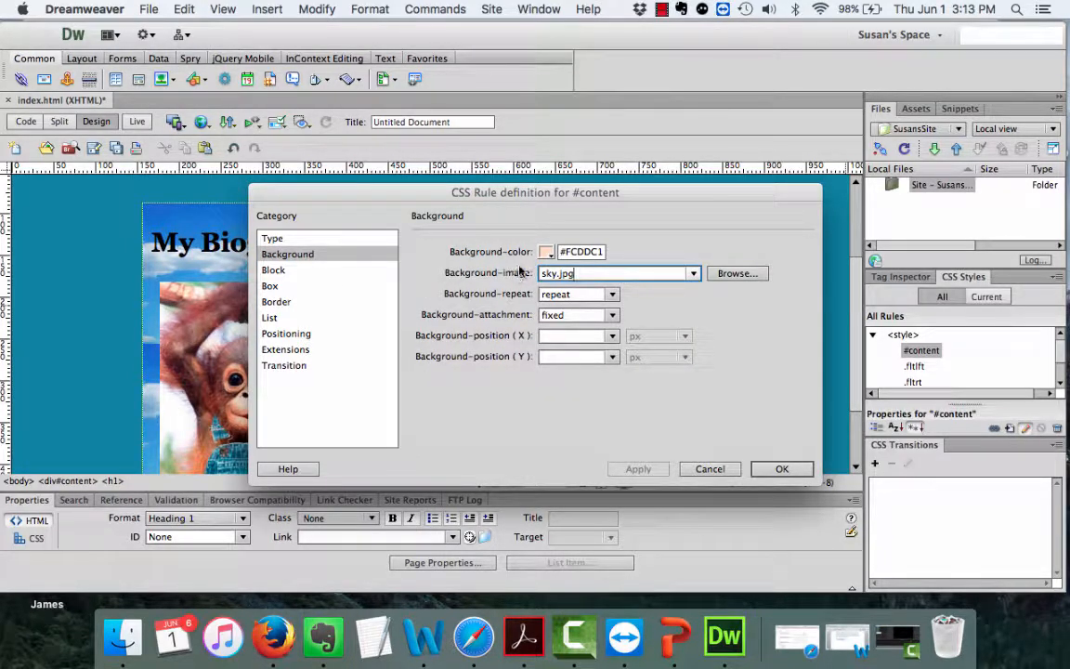
pyautogui.moveTo(581, 274); pyautogui.dragTo(500, 270)
pyautogui.press('BackSpace')
pyautogui.click(546, 251)
pyautogui.click(546, 252)
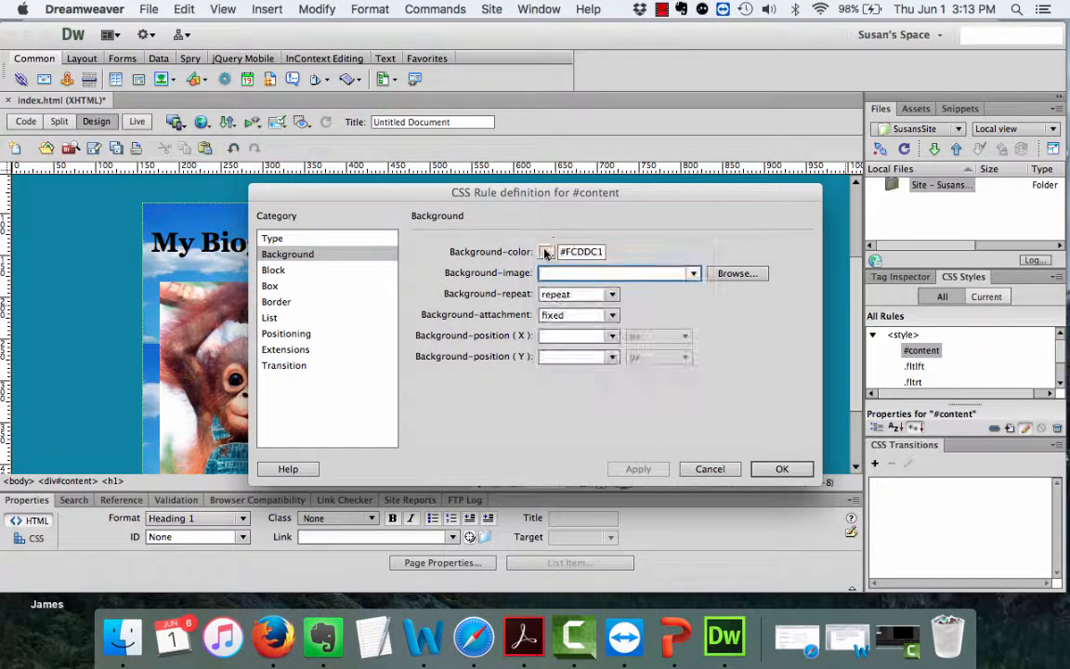
pyautogui.click(692, 273)
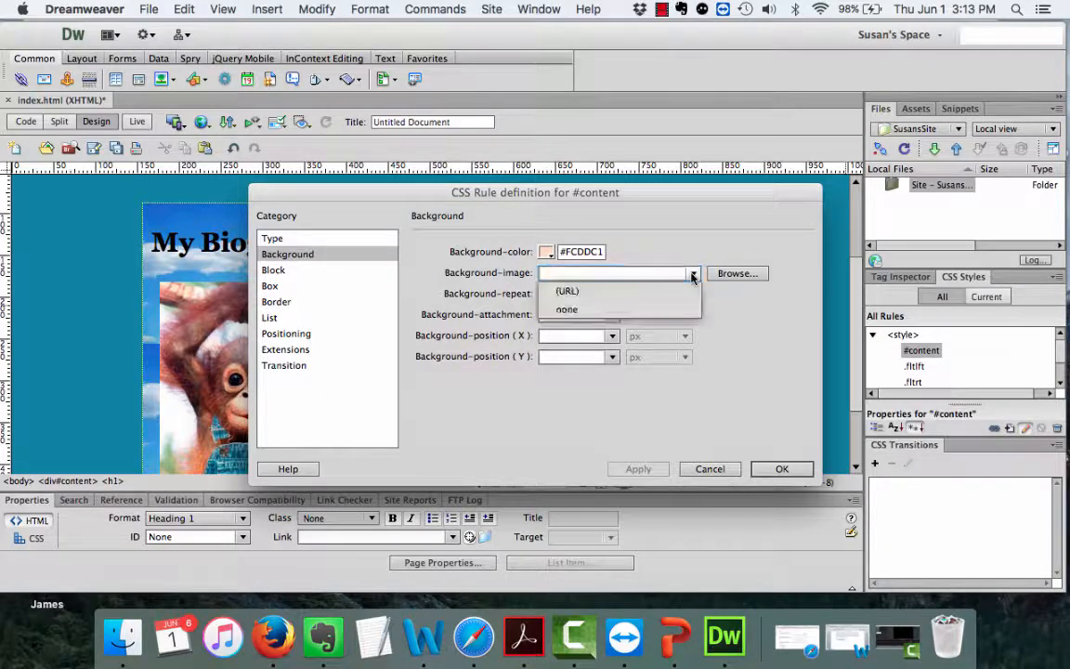
pyautogui.click(641, 310)
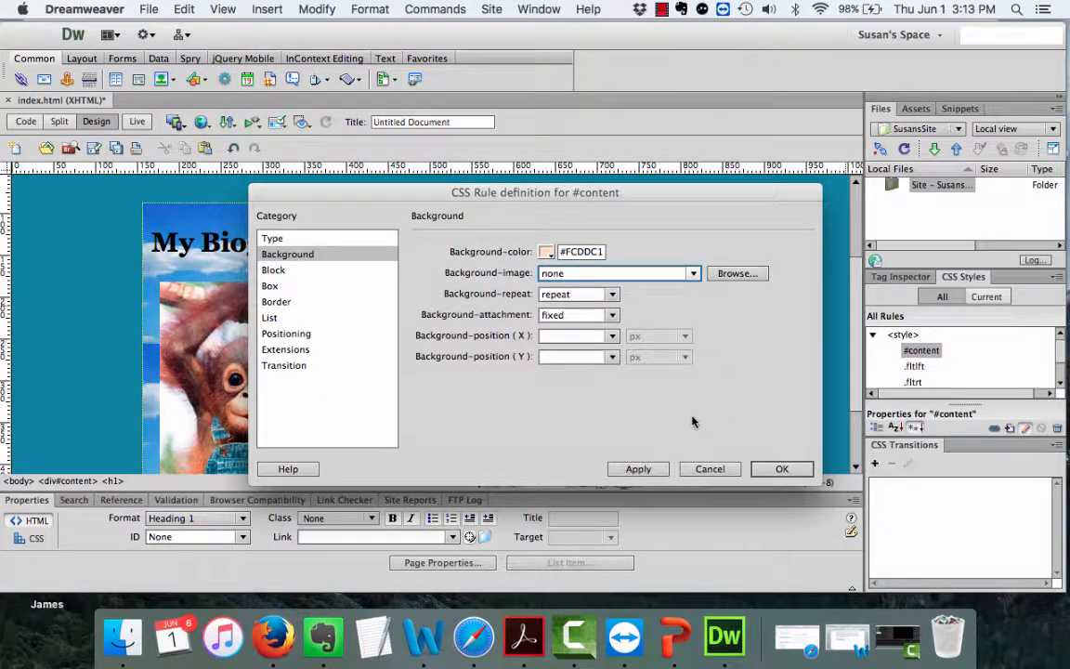
pyautogui.click(634, 470)
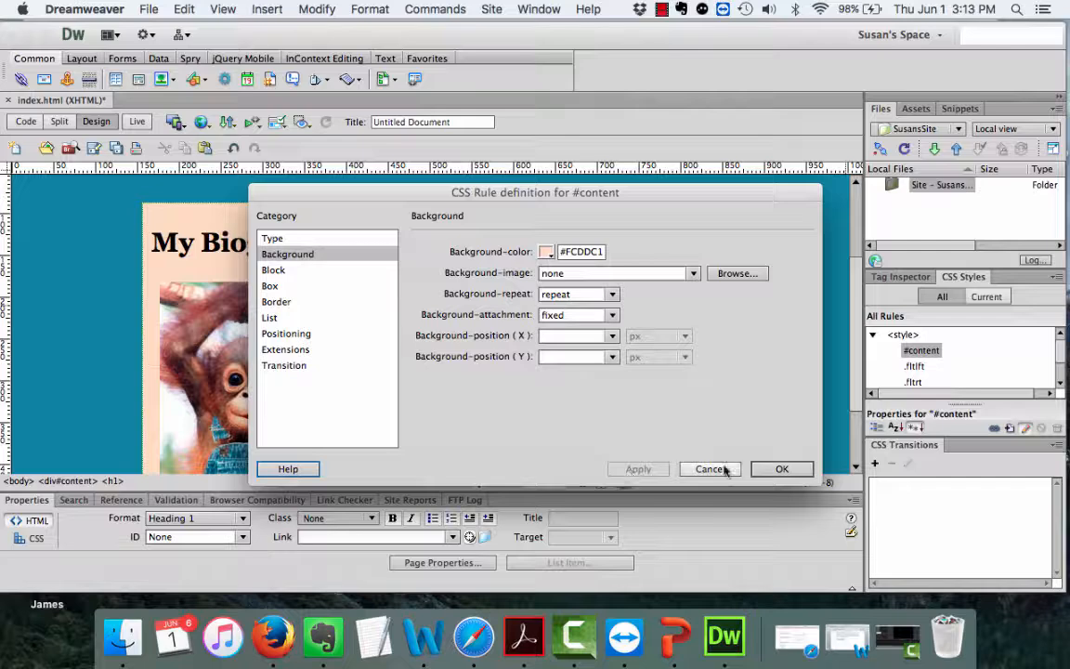
pyautogui.click(780, 469)
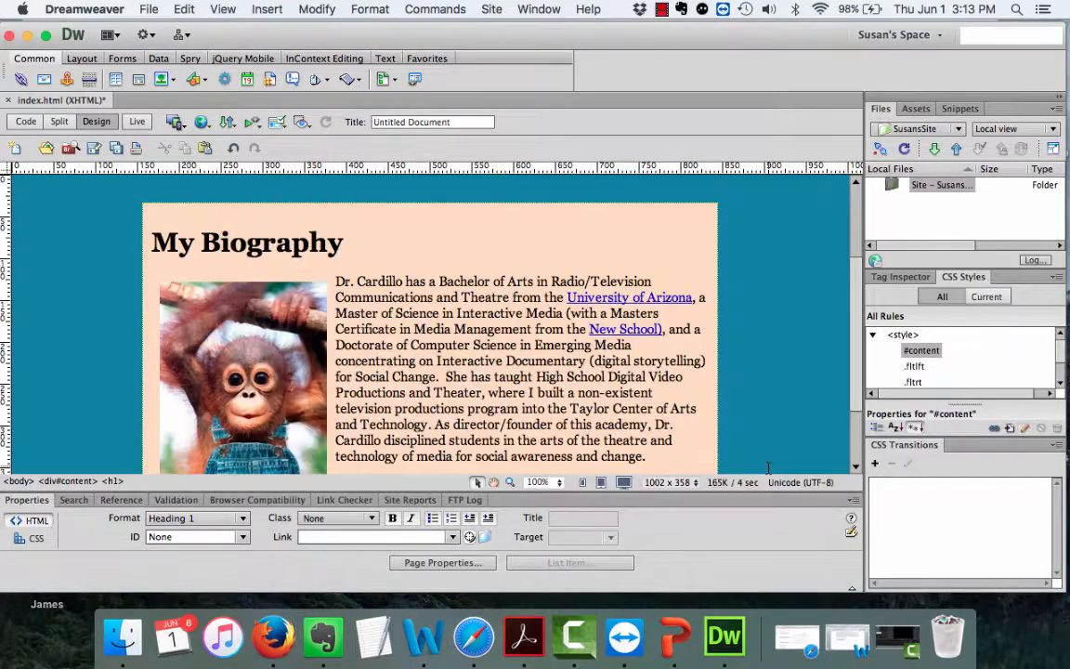
pyautogui.doubleClick(70, 258)
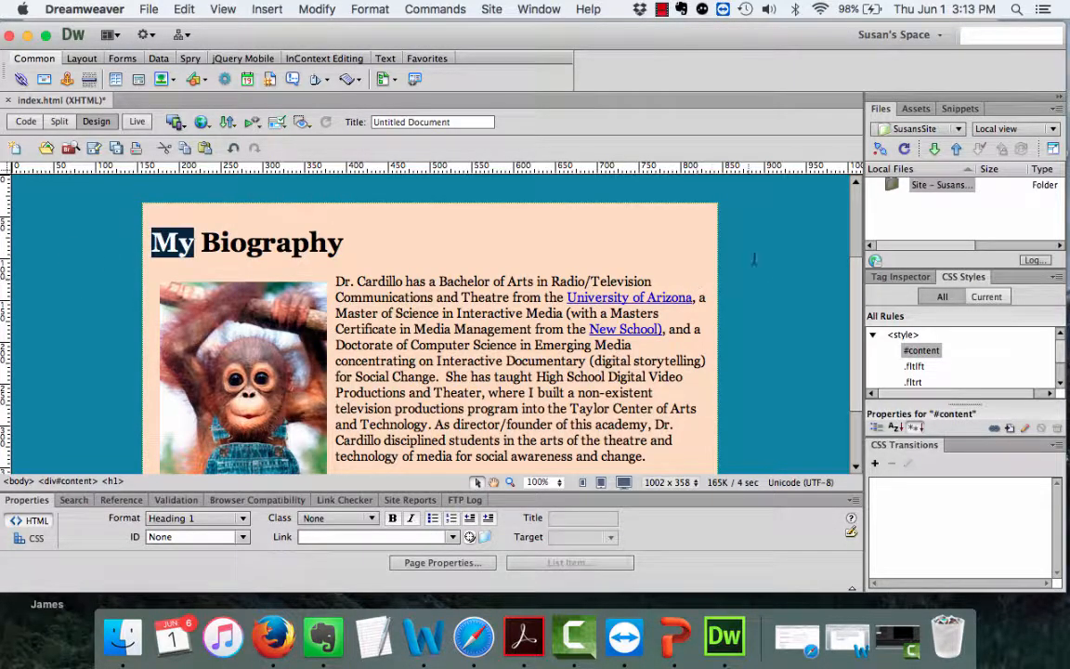
# From the CSS Properties panel, open Page Properties showing Georgia font and #2C83A3 background.
pyautogui.click(776, 282)
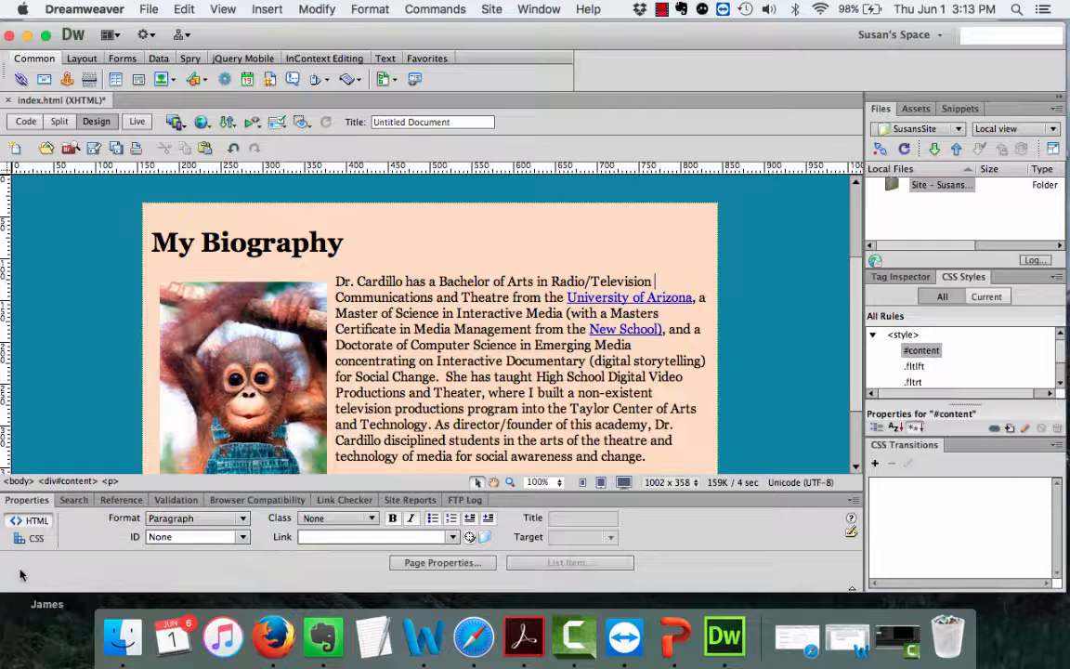
pyautogui.click(30, 538)
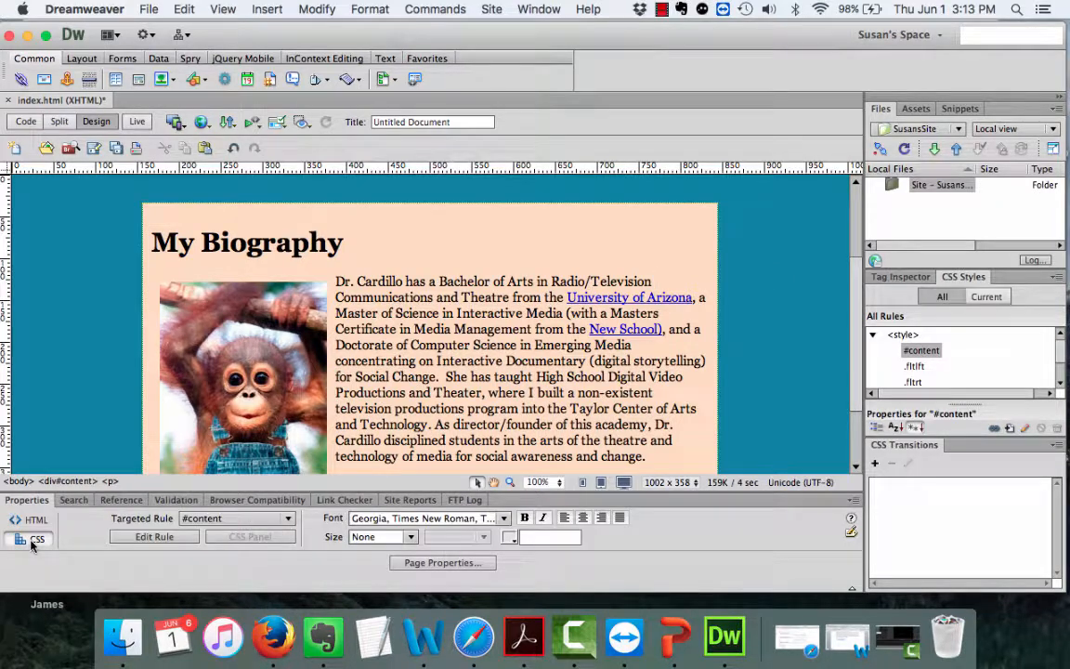
pyautogui.click(97, 380)
pyautogui.click(413, 567)
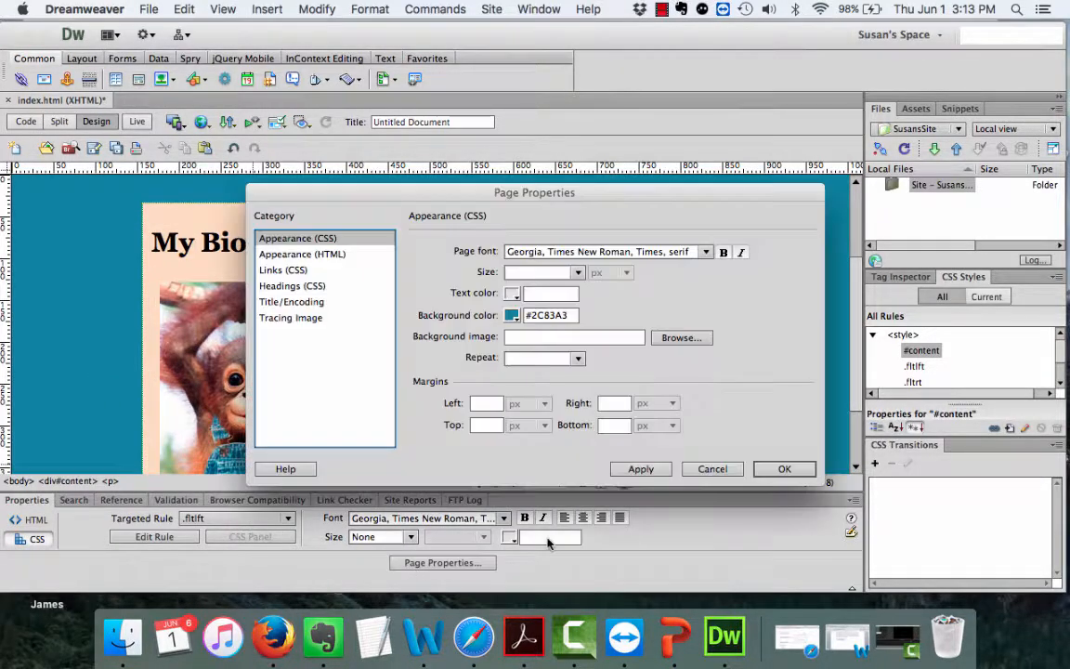
# Set the page background image to sky.jpg with no-repeat and apply it.
pyautogui.click(691, 341)
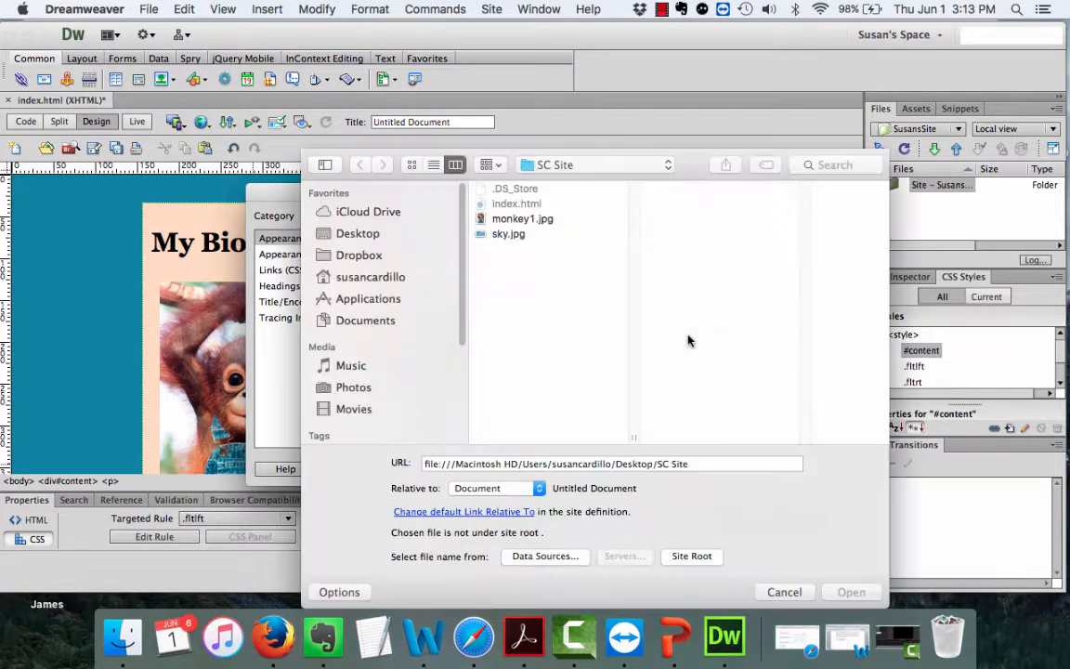
pyautogui.click(508, 235)
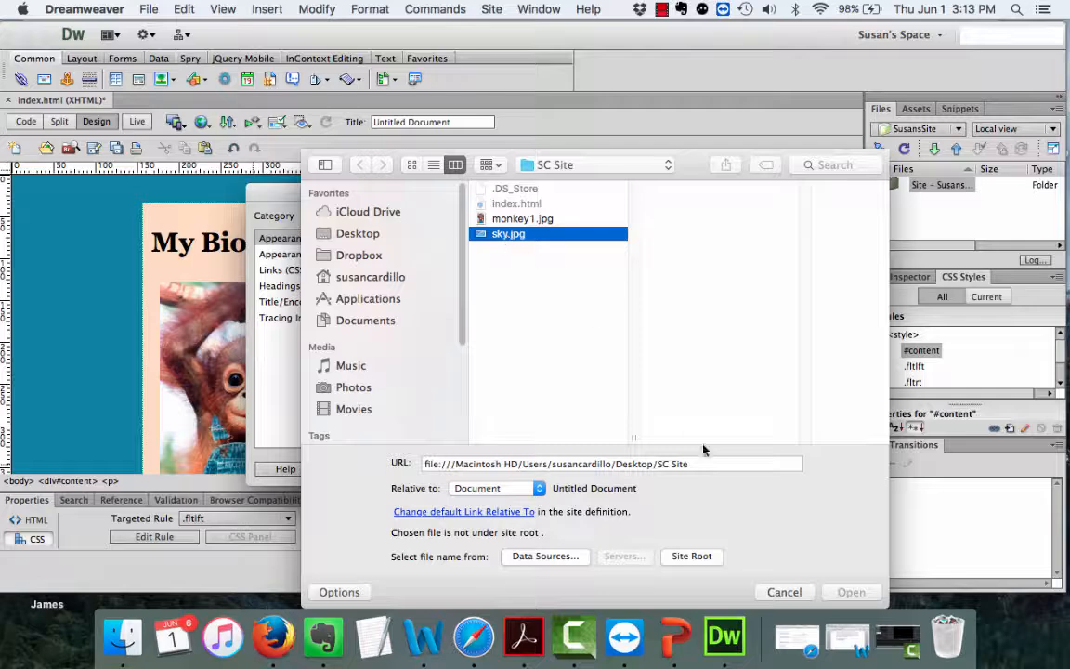
pyautogui.click(851, 592)
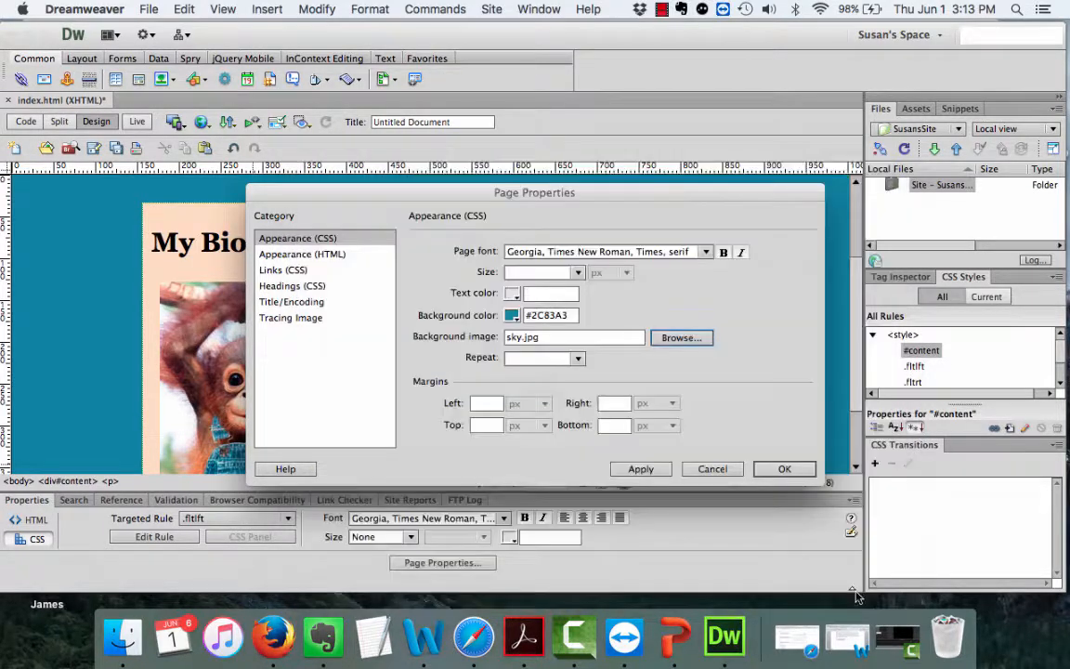
pyautogui.click(580, 361)
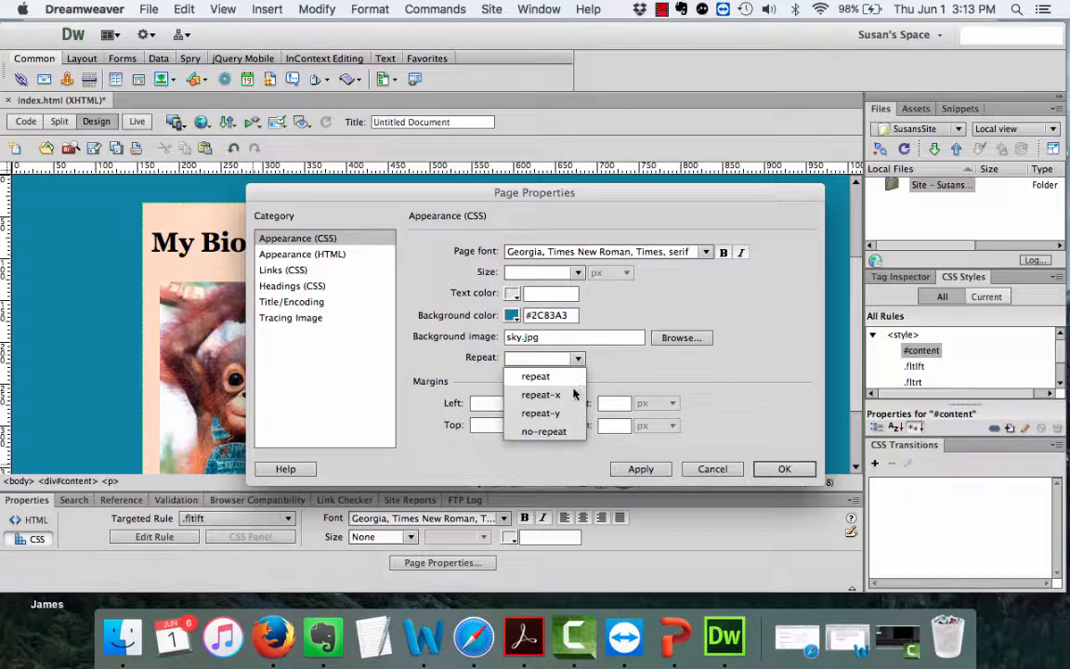
pyautogui.click(545, 431)
pyautogui.click(631, 470)
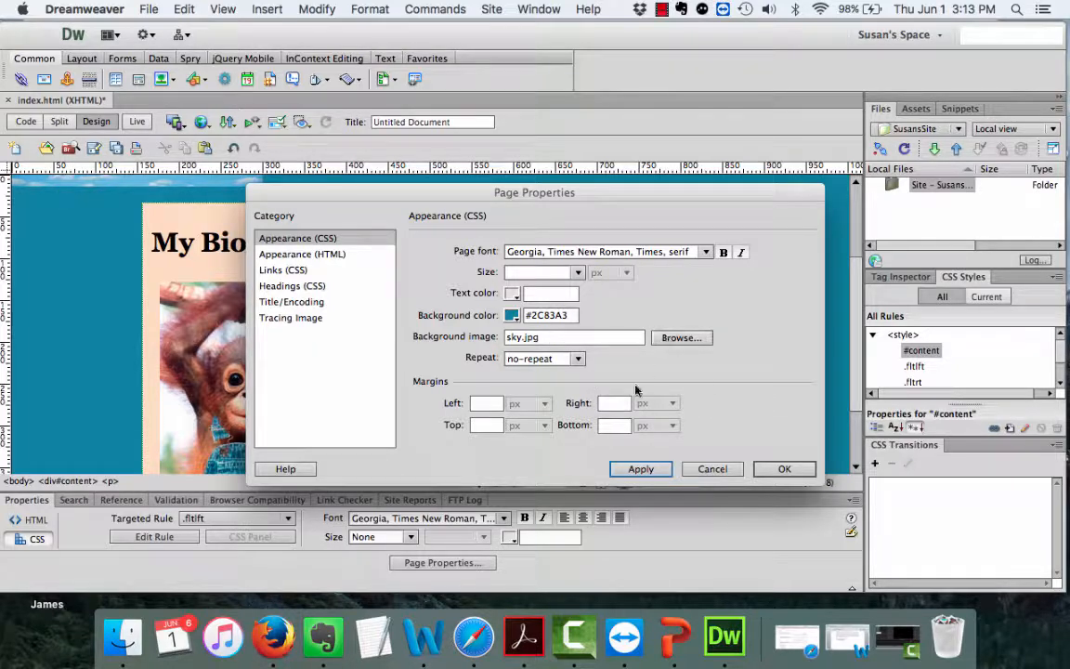
# Switch the page background repeat to repeat so sky.jpg tiles, and confirm.
pyautogui.click(544, 359)
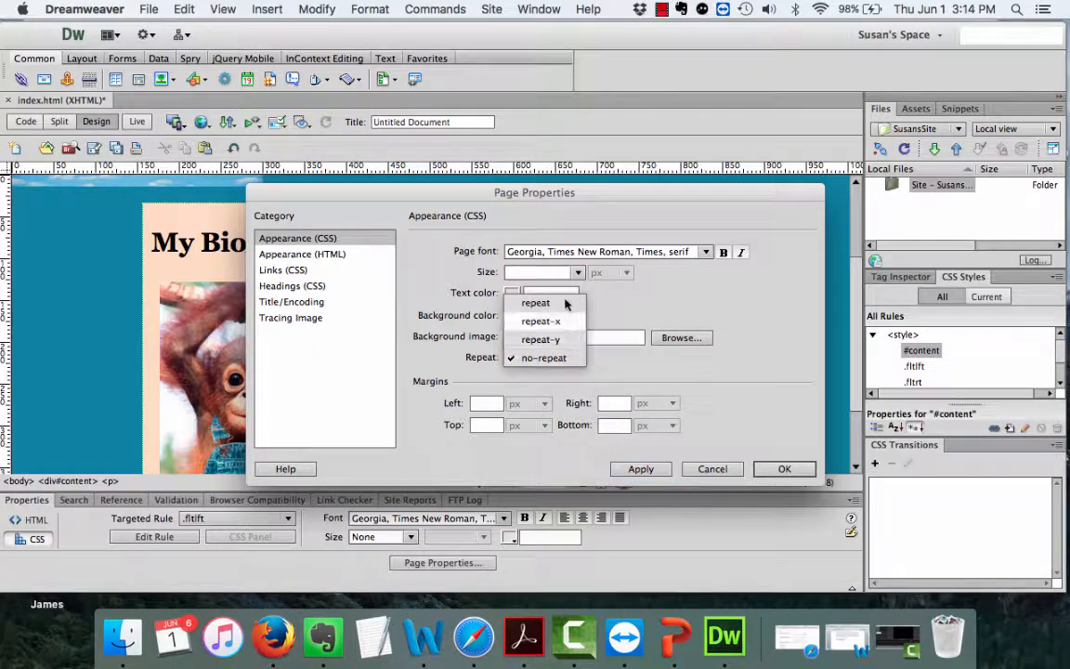
pyautogui.click(563, 303)
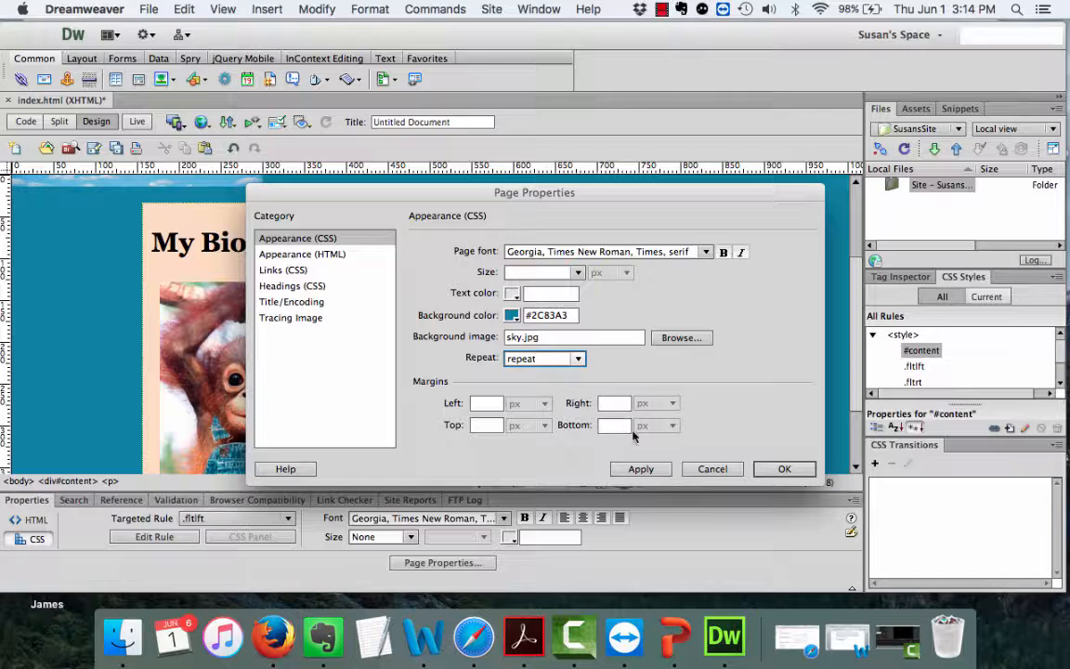
pyautogui.click(643, 470)
pyautogui.click(782, 470)
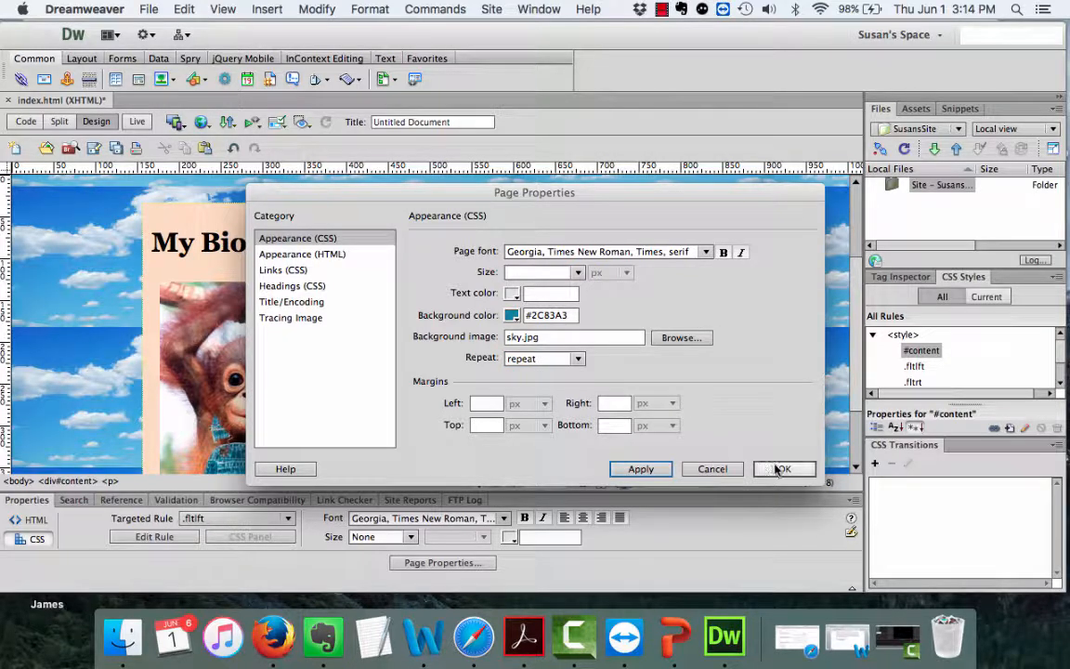
pyautogui.click(782, 472)
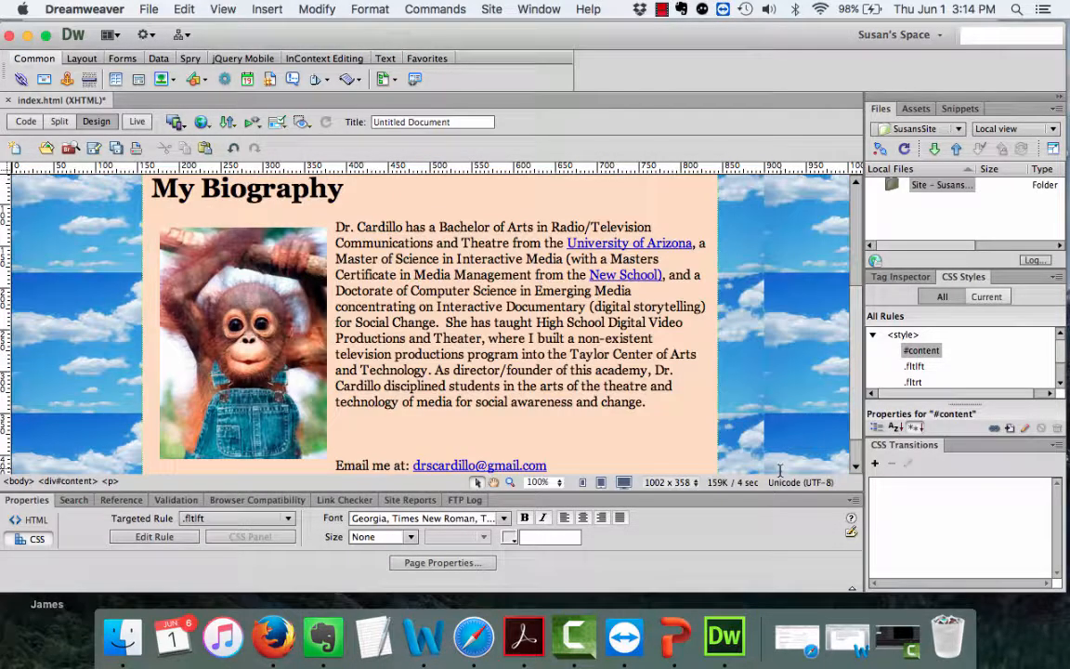
pyautogui.scroll(4, 786, 351)
pyautogui.scroll(-5, 786, 350)
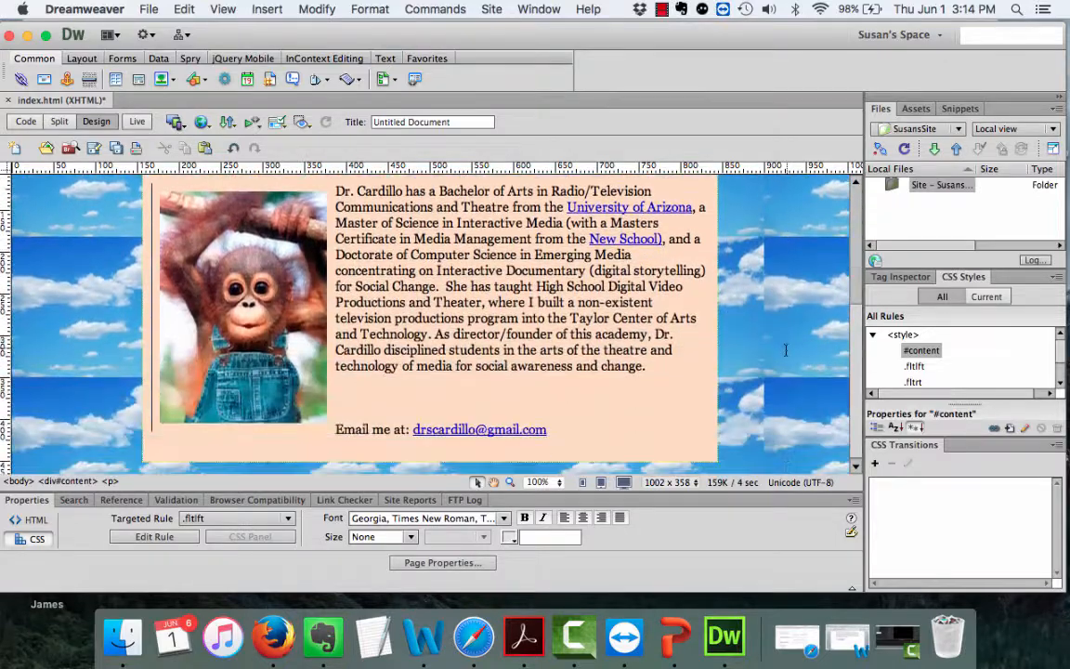
pyautogui.scroll(4, 786, 350)
pyautogui.scroll(-4, 786, 350)
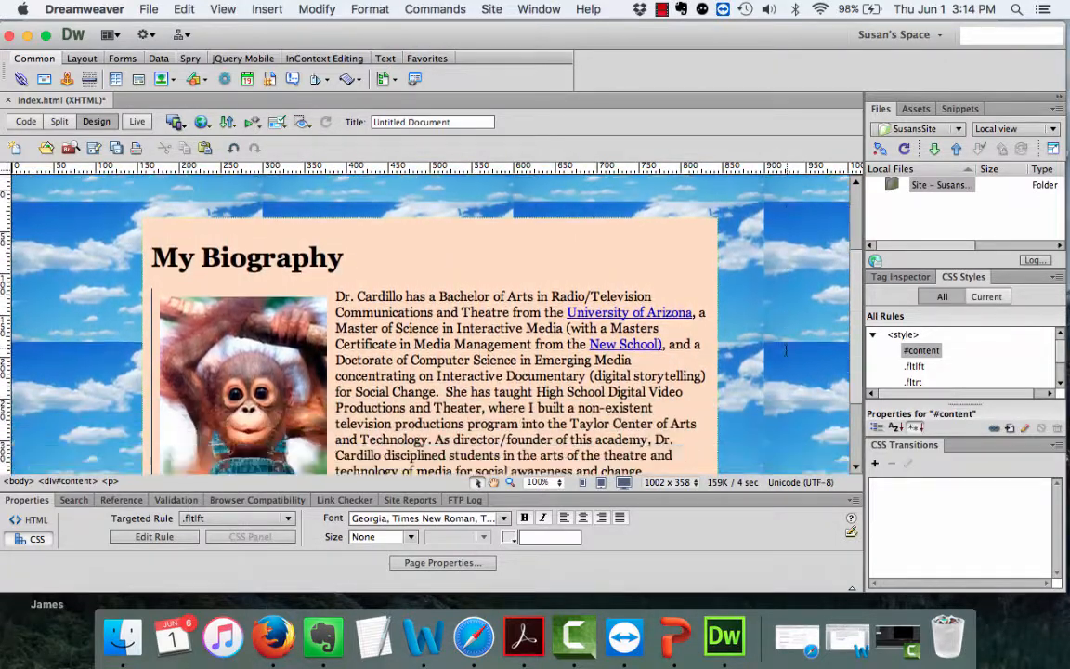
pyautogui.scroll(4, 786, 350)
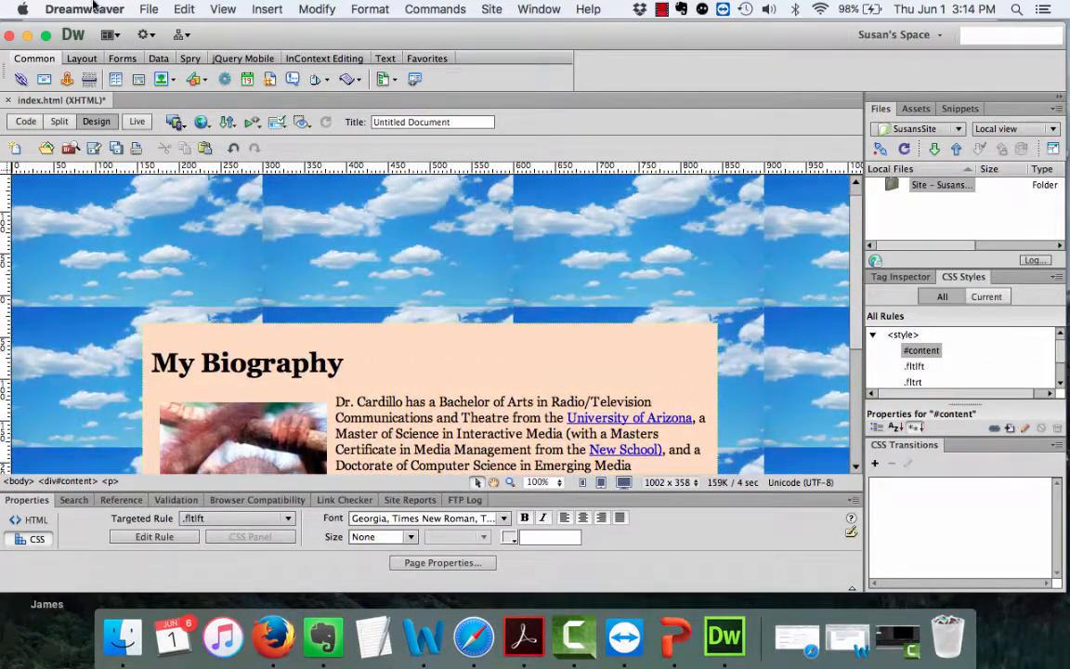
pyautogui.click(147, 11)
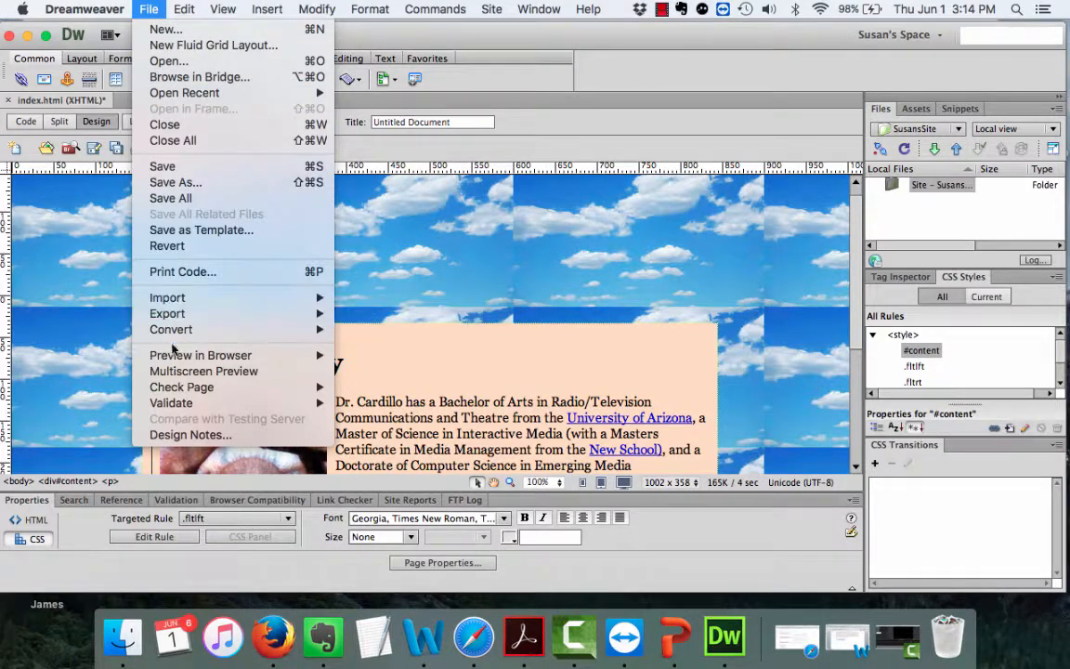
# Save index.html, preview it in Firefox with the tiled sky, then close Firefox.
pyautogui.moveTo(175, 359)
pyautogui.click(360, 357)
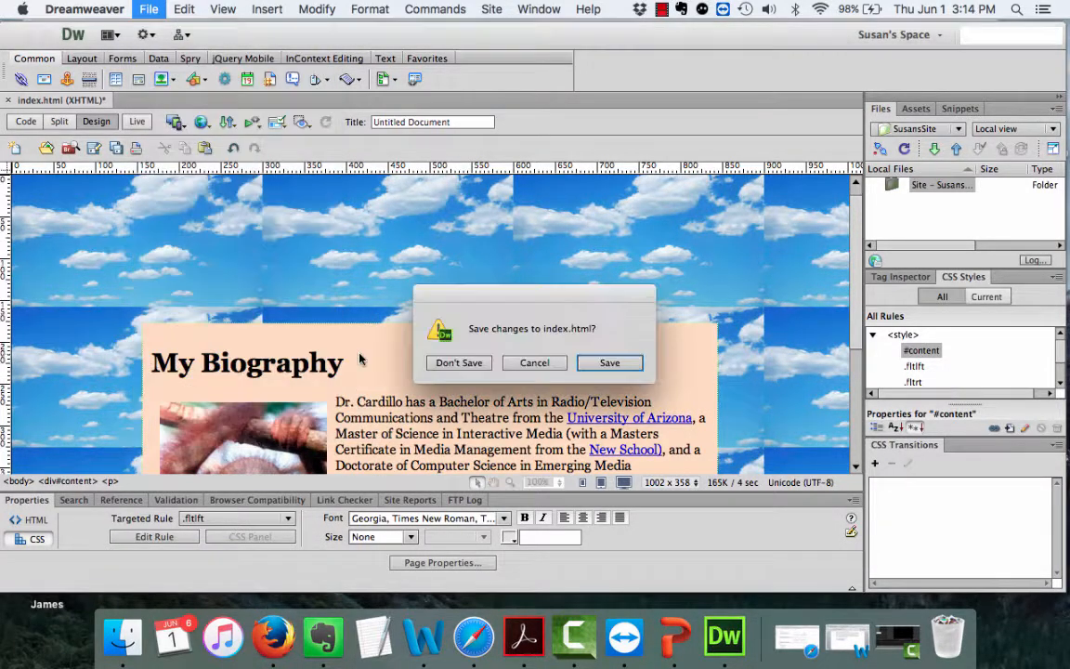
pyautogui.click(606, 362)
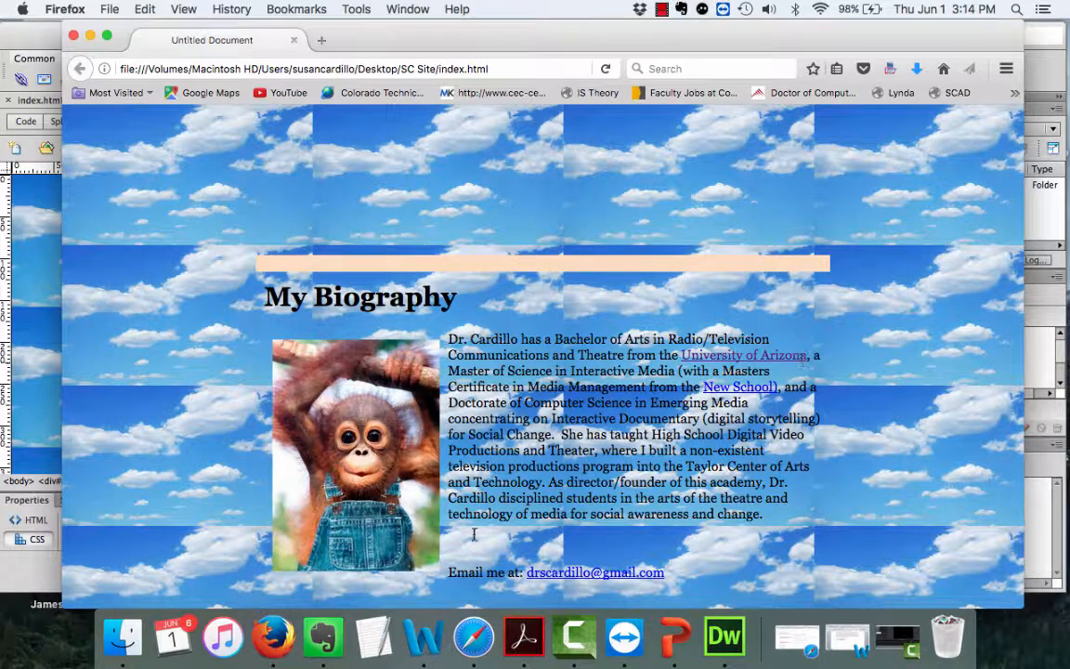
pyautogui.click(73, 35)
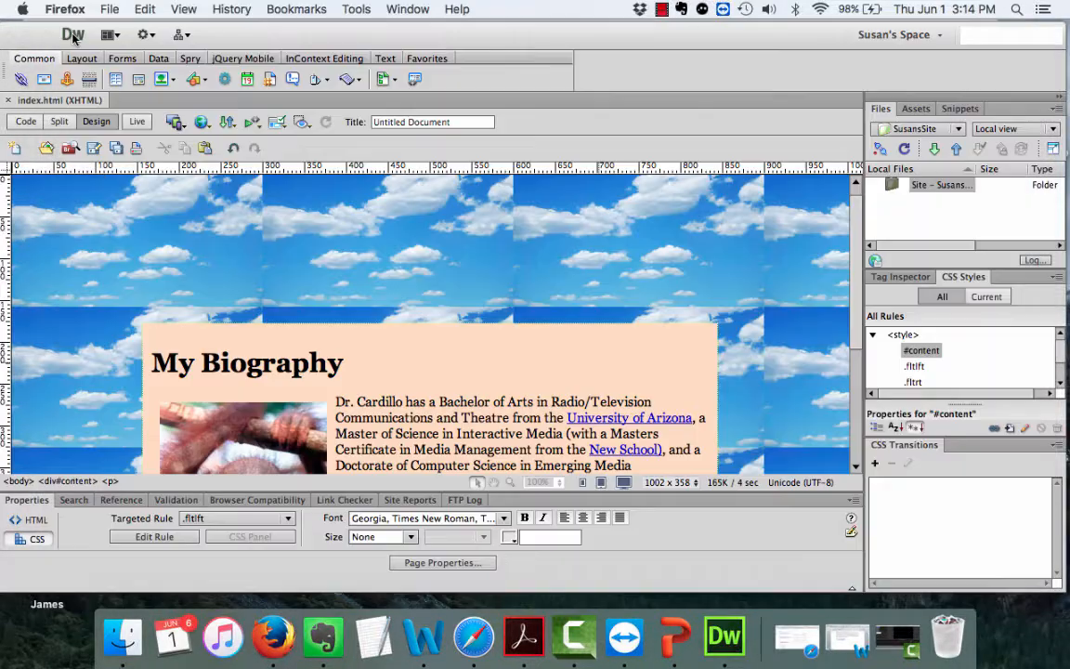
pyautogui.scroll(-5, 708, 463)
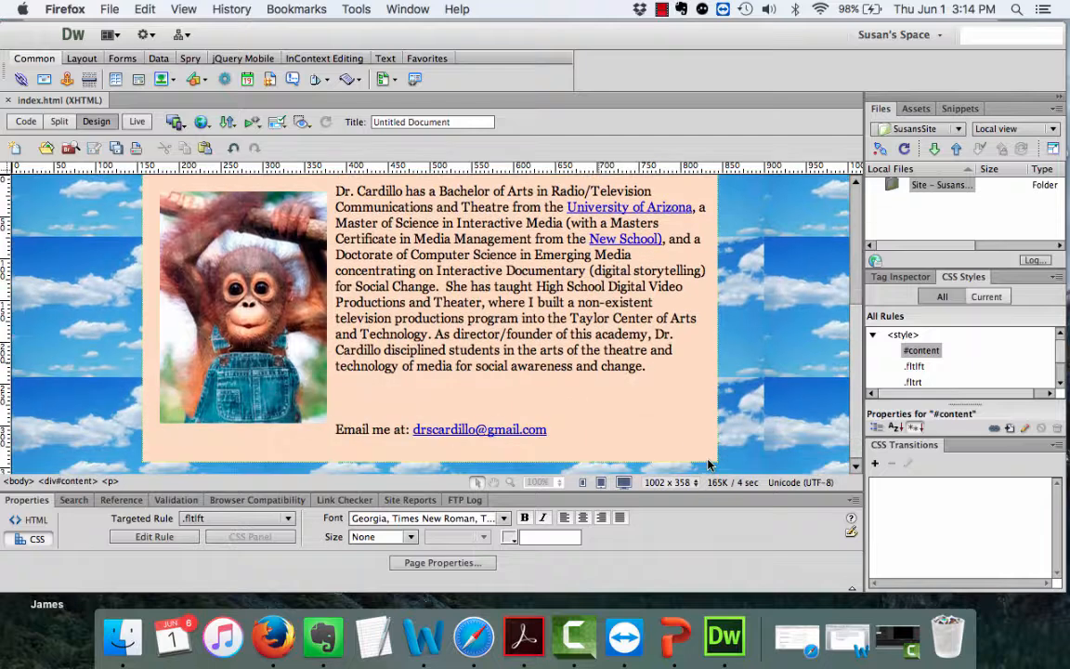
pyautogui.scroll(1, 708, 463)
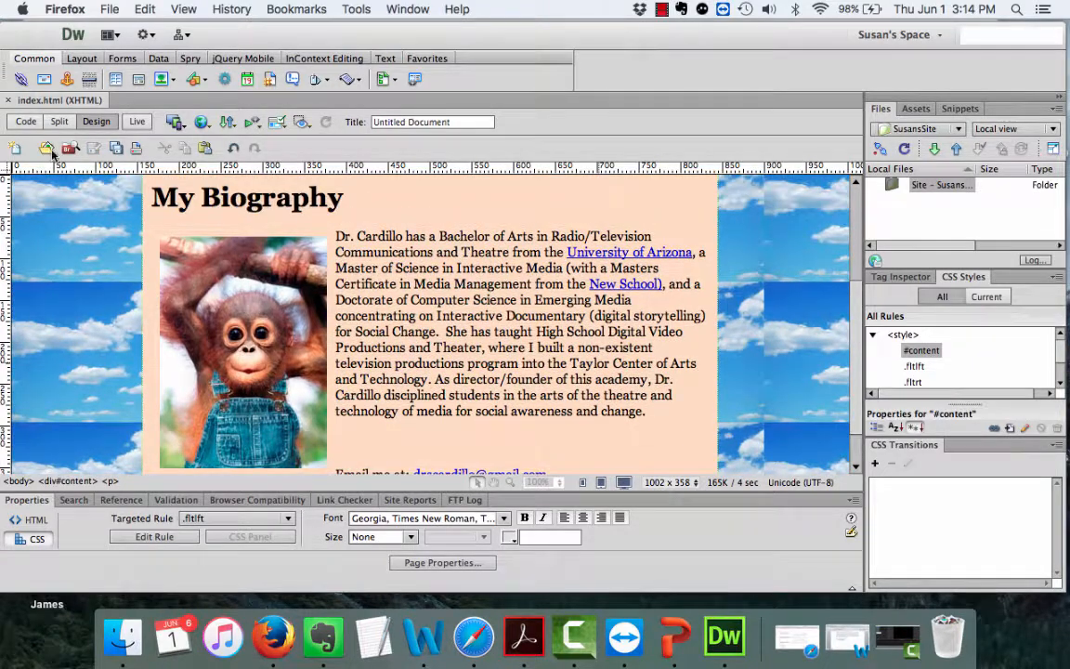
pyautogui.click(142, 123)
pyautogui.click(138, 122)
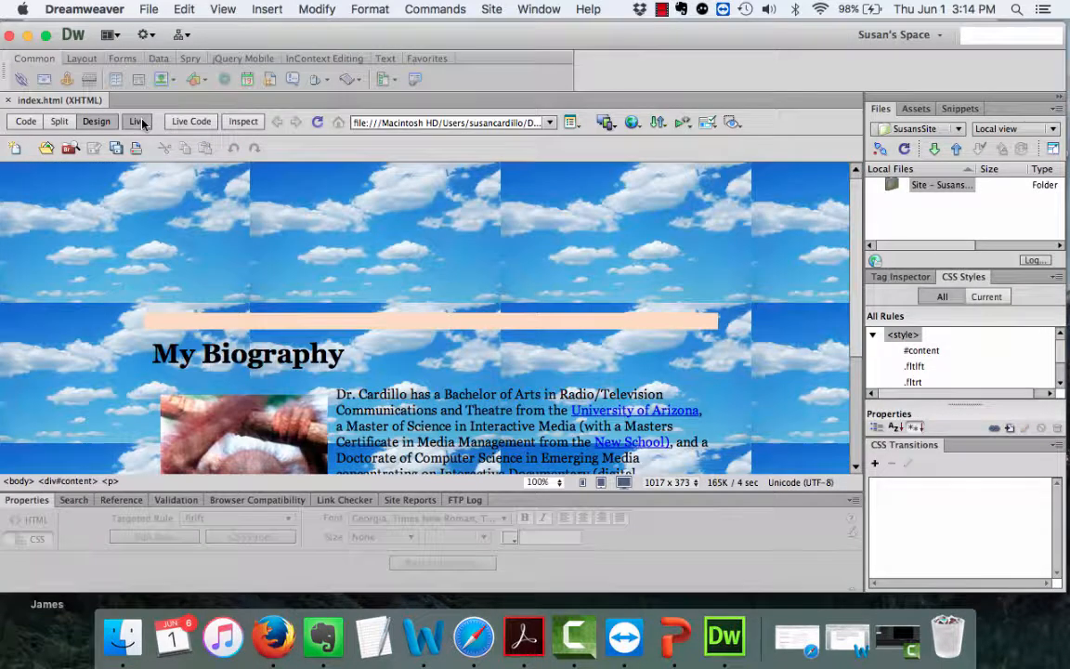
pyautogui.scroll(-2, 334, 317)
pyautogui.scroll(2, 331, 321)
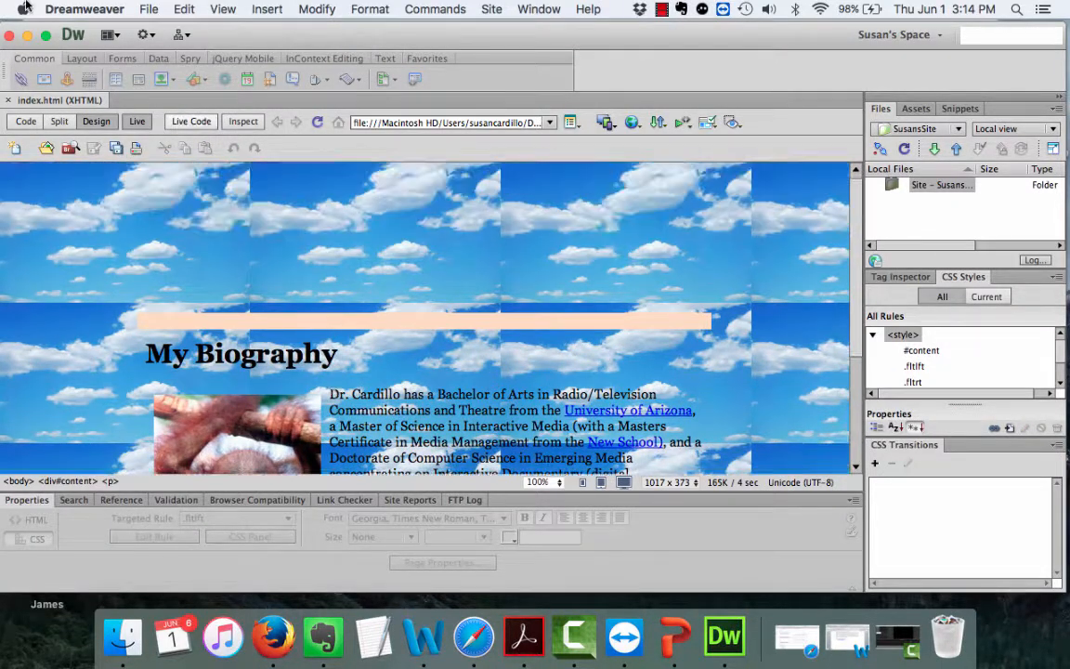
pyautogui.click(132, 124)
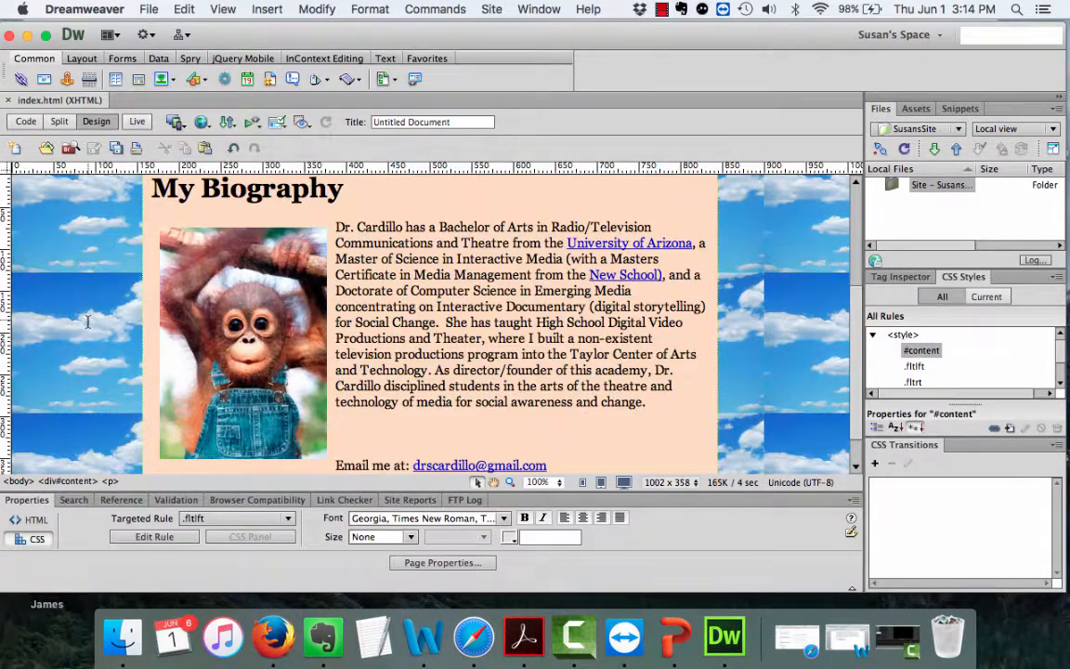
pyautogui.scroll(5, 79, 293)
pyautogui.scroll(-6, 88, 322)
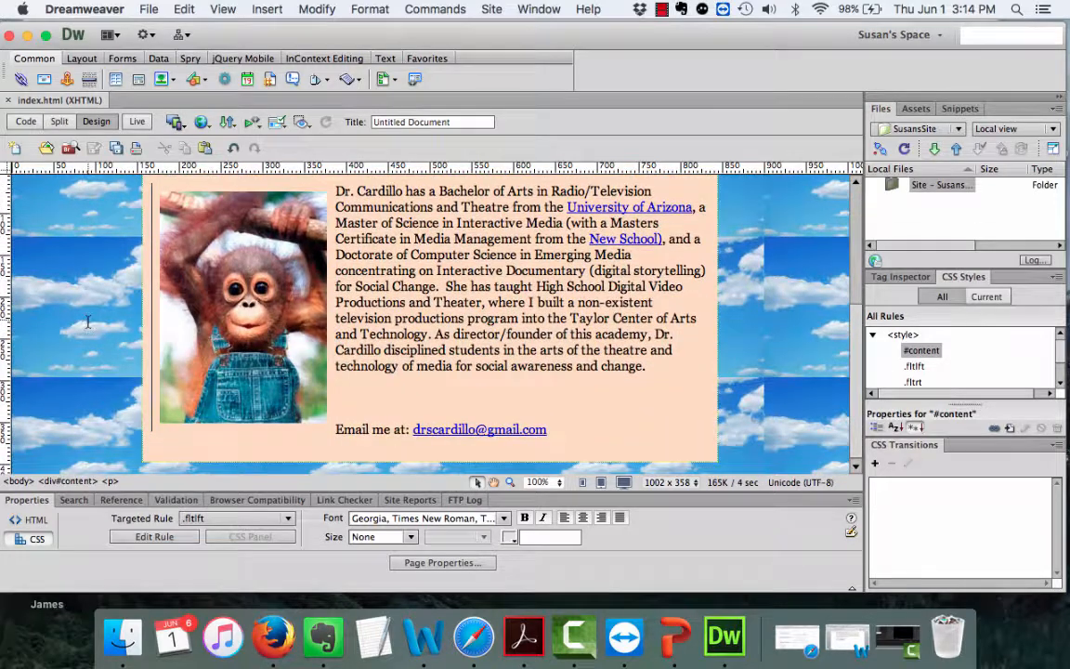
pyautogui.scroll(2, 88, 322)
pyautogui.scroll(-2, 89, 323)
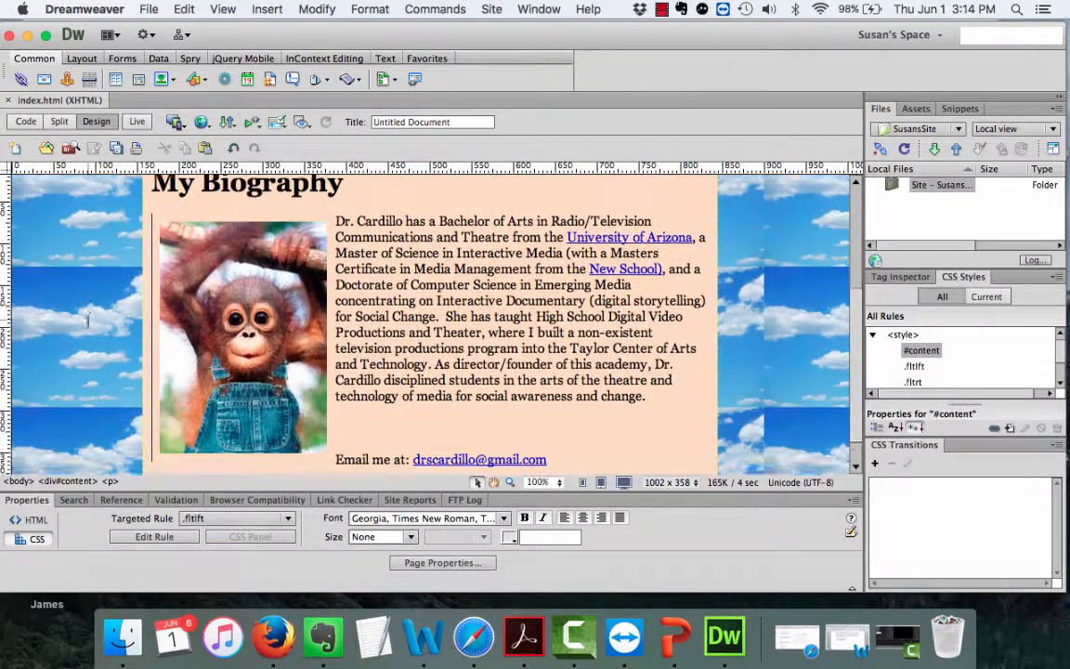
pyautogui.scroll(1, 89, 322)
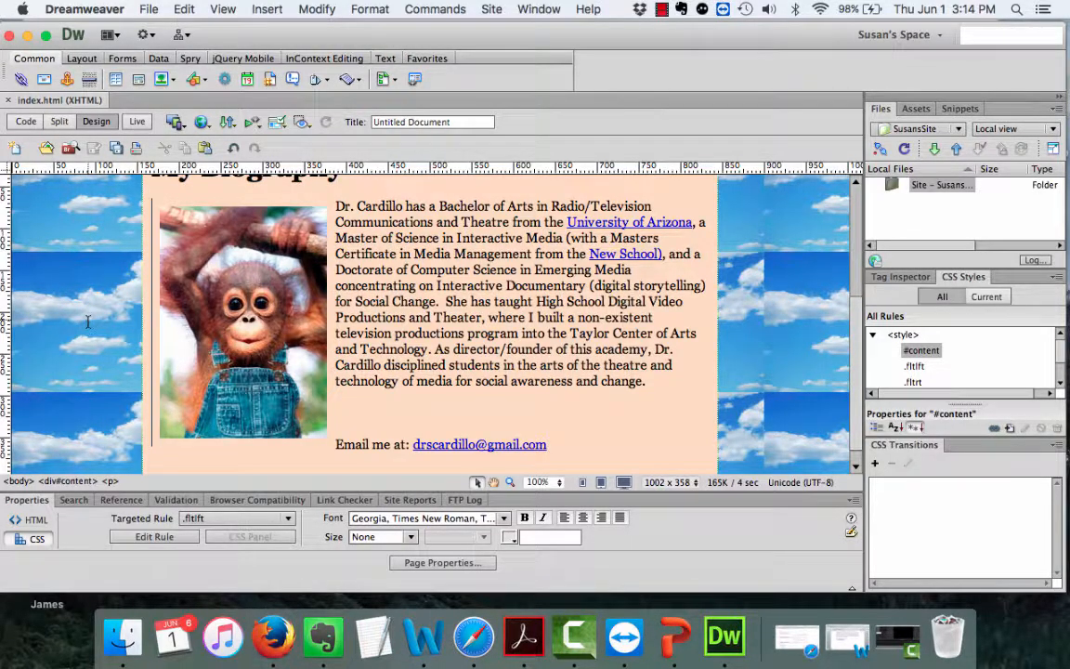
pyautogui.scroll(5, 89, 323)
pyautogui.scroll(-3, 88, 322)
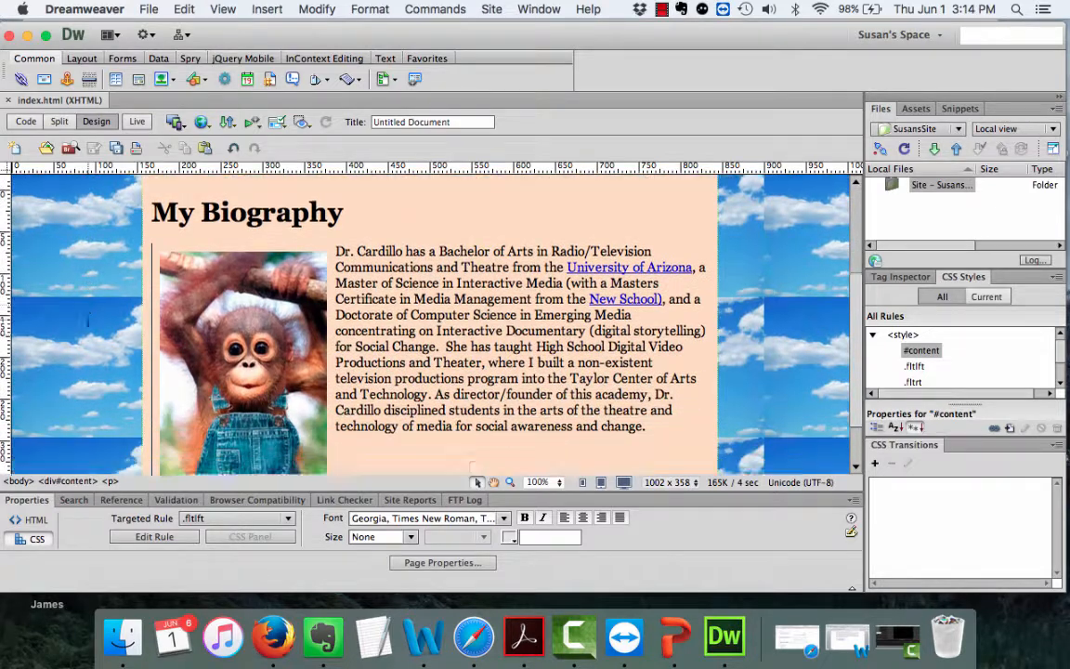
pyautogui.scroll(2, 88, 322)
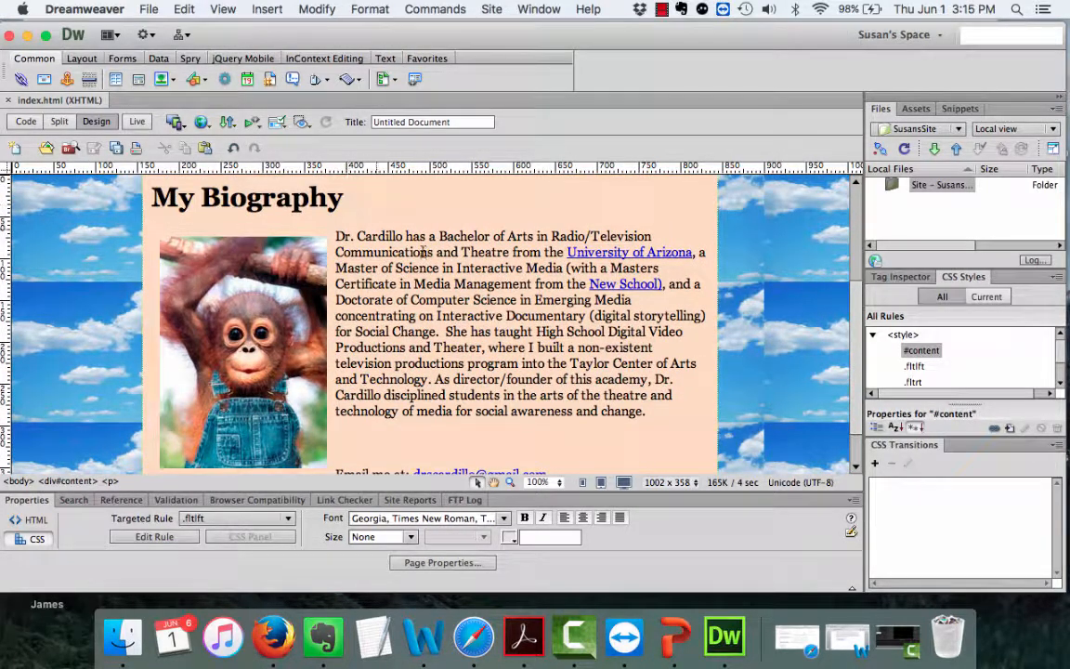
pyautogui.scroll(-3, 578, 433)
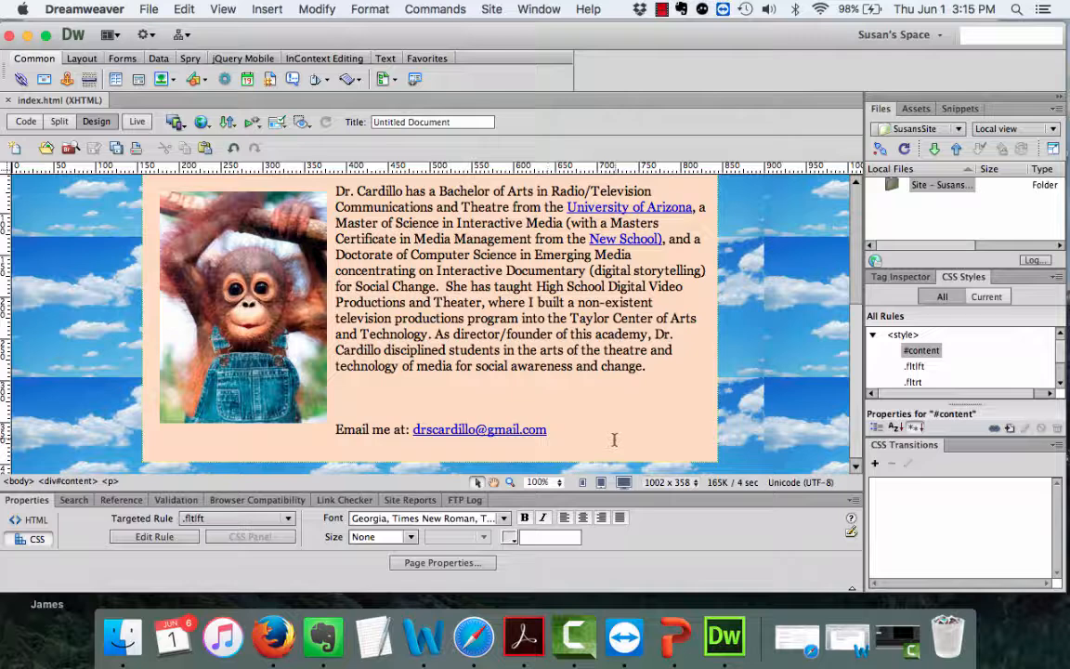
pyautogui.scroll(2, 614, 439)
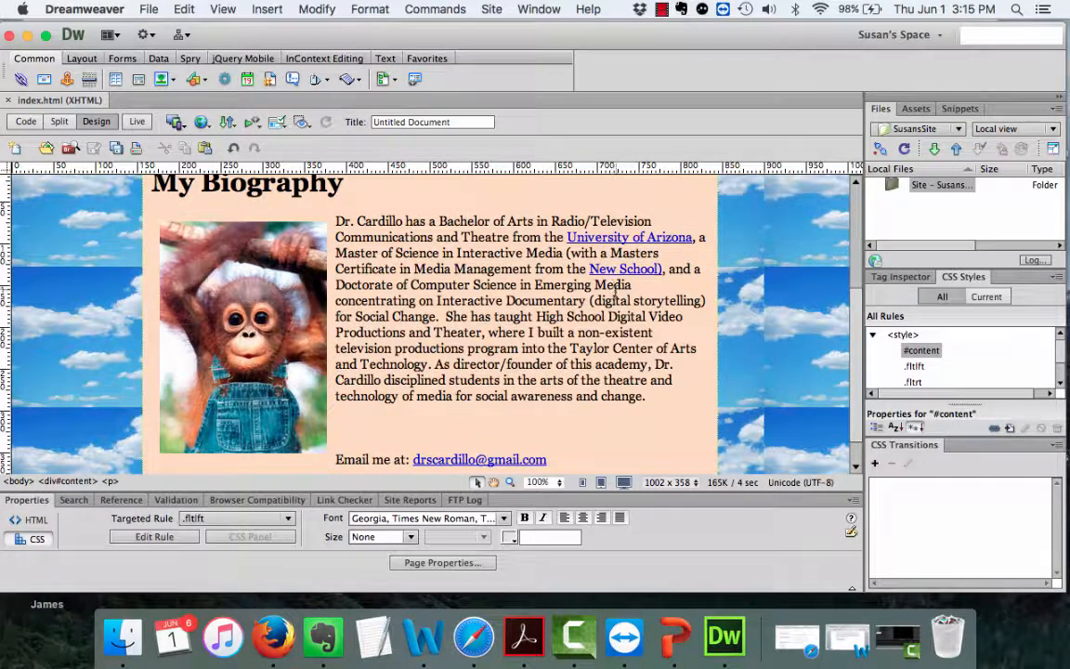
pyautogui.scroll(2, 616, 291)
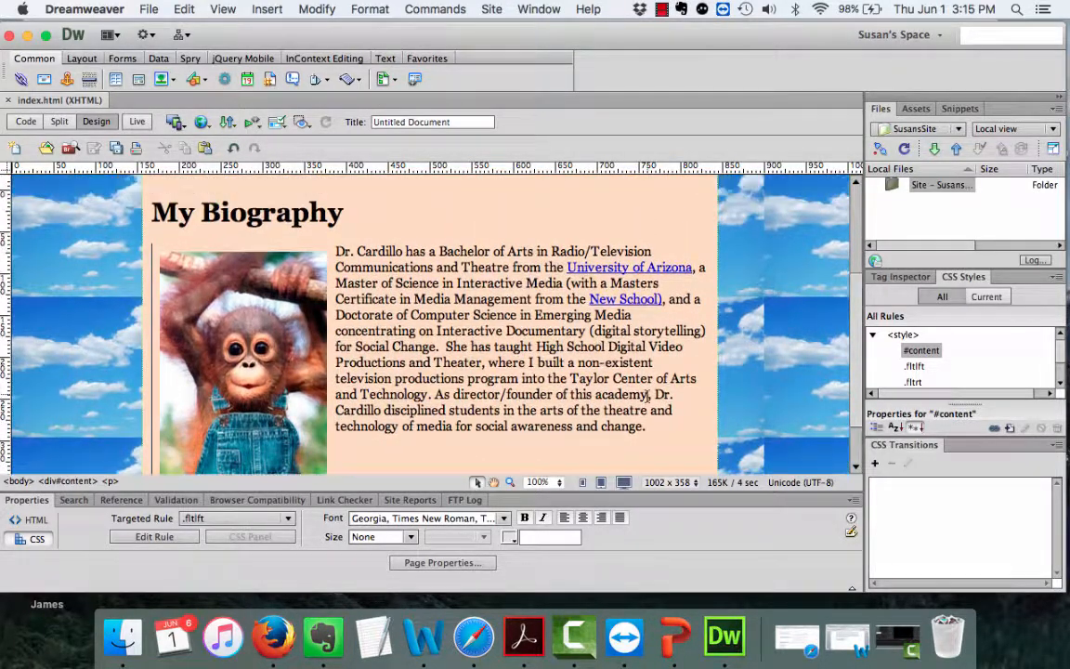